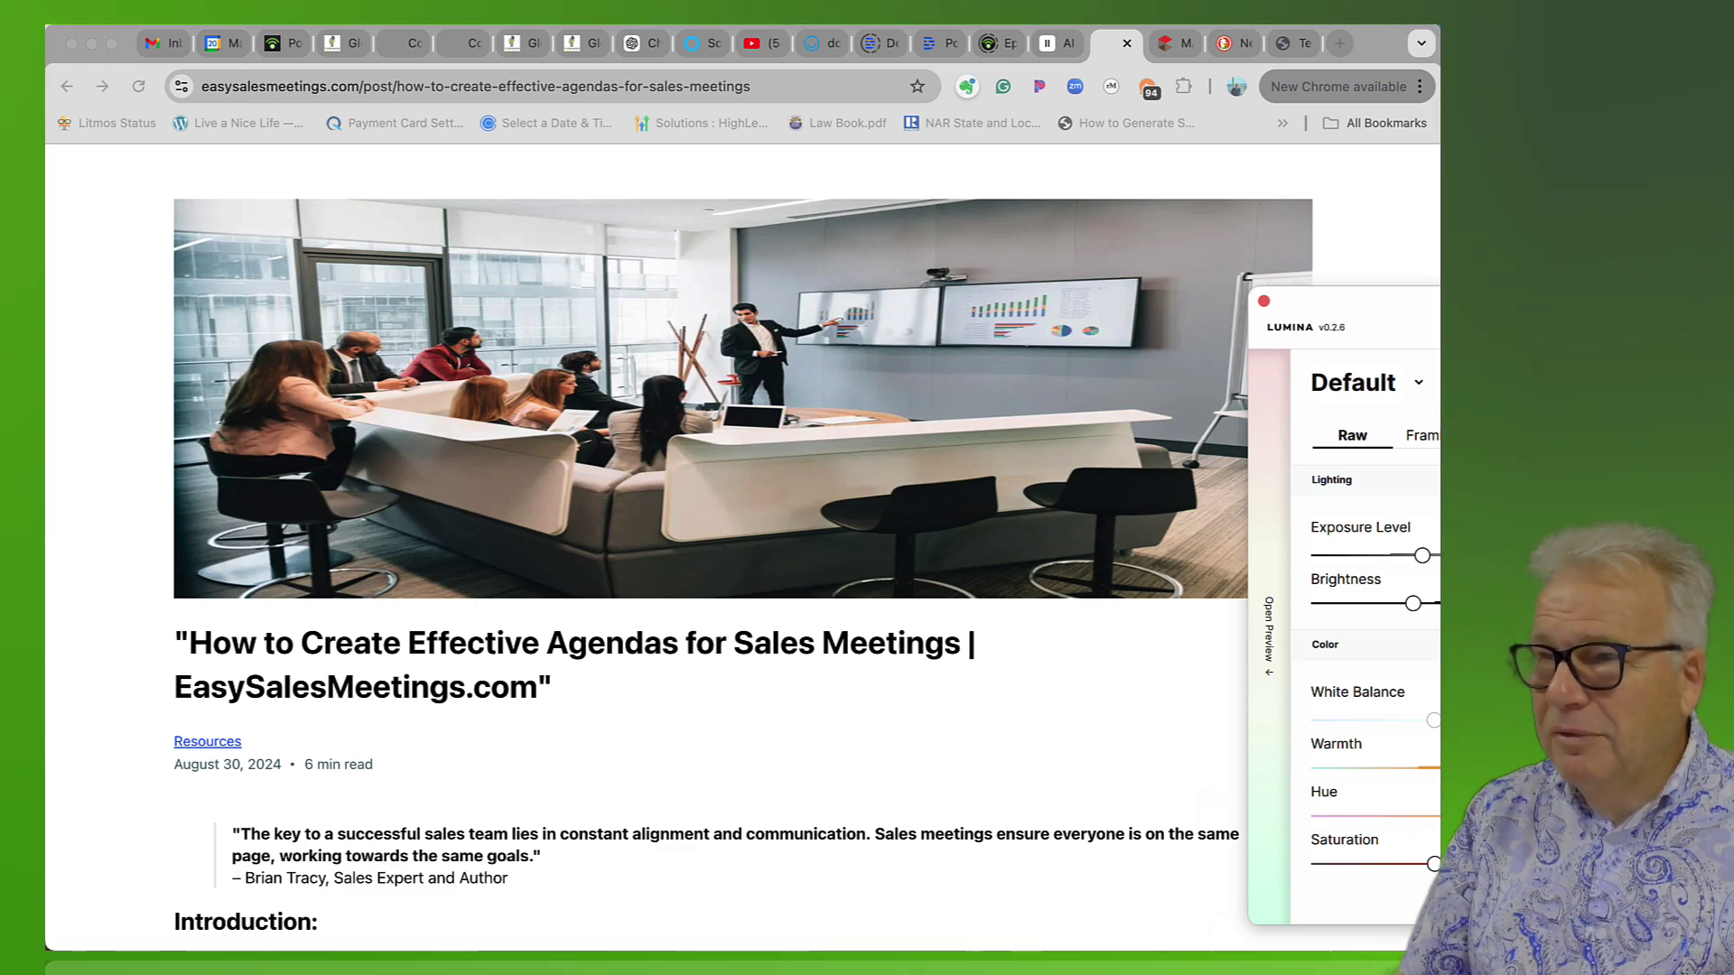
- Open the easysalesmeetings.com home page in a new browser tab
{"action": "left_click", "coordinate": [1412, 309]}
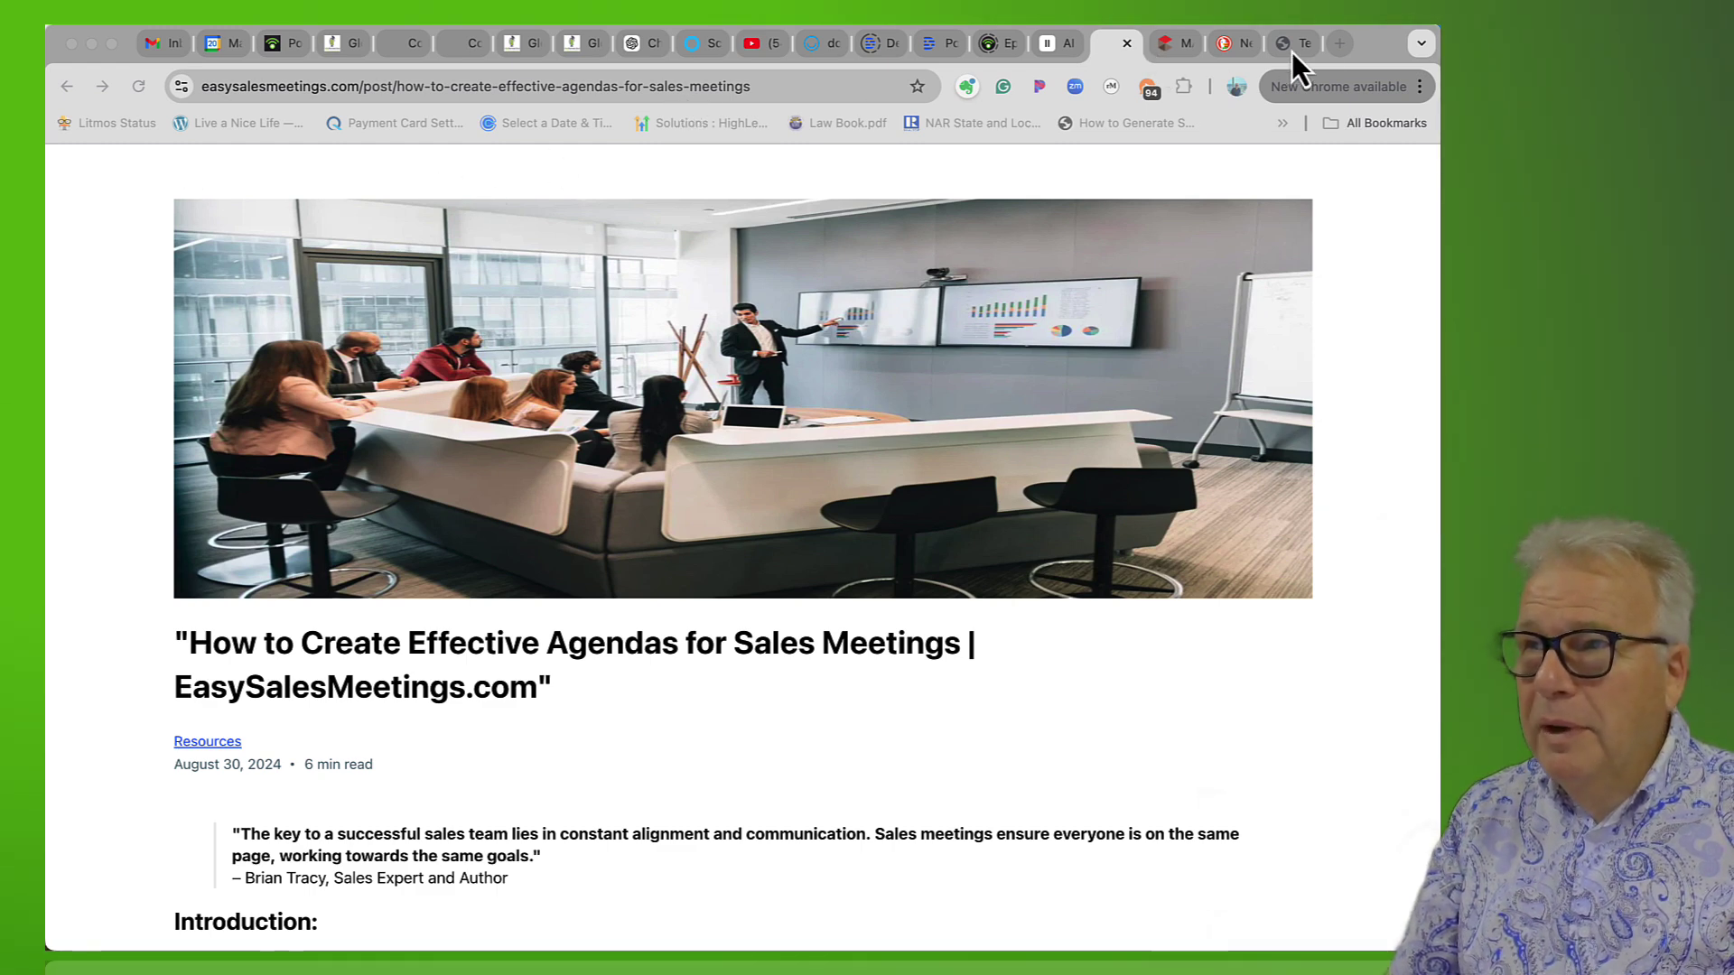
{"action": "left_click", "coordinate": [1336, 46]}
{"action": "left_click", "coordinate": [1335, 45]}
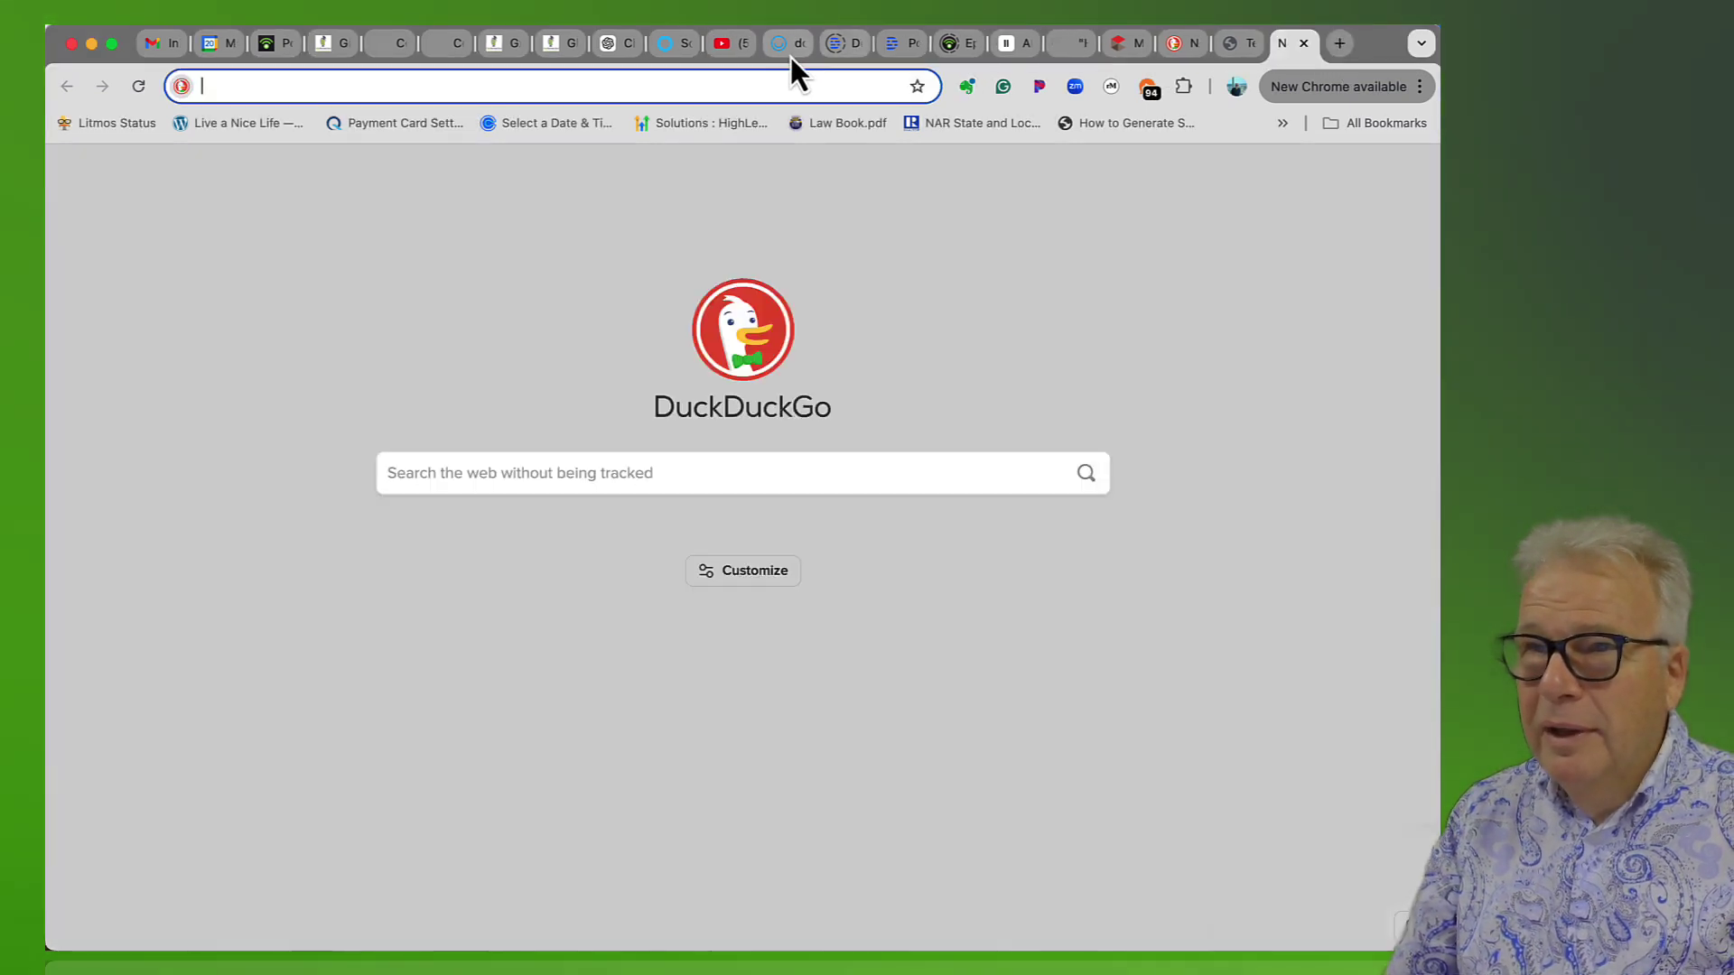
{"action": "type", "text": "easysalesmeetings.com"}
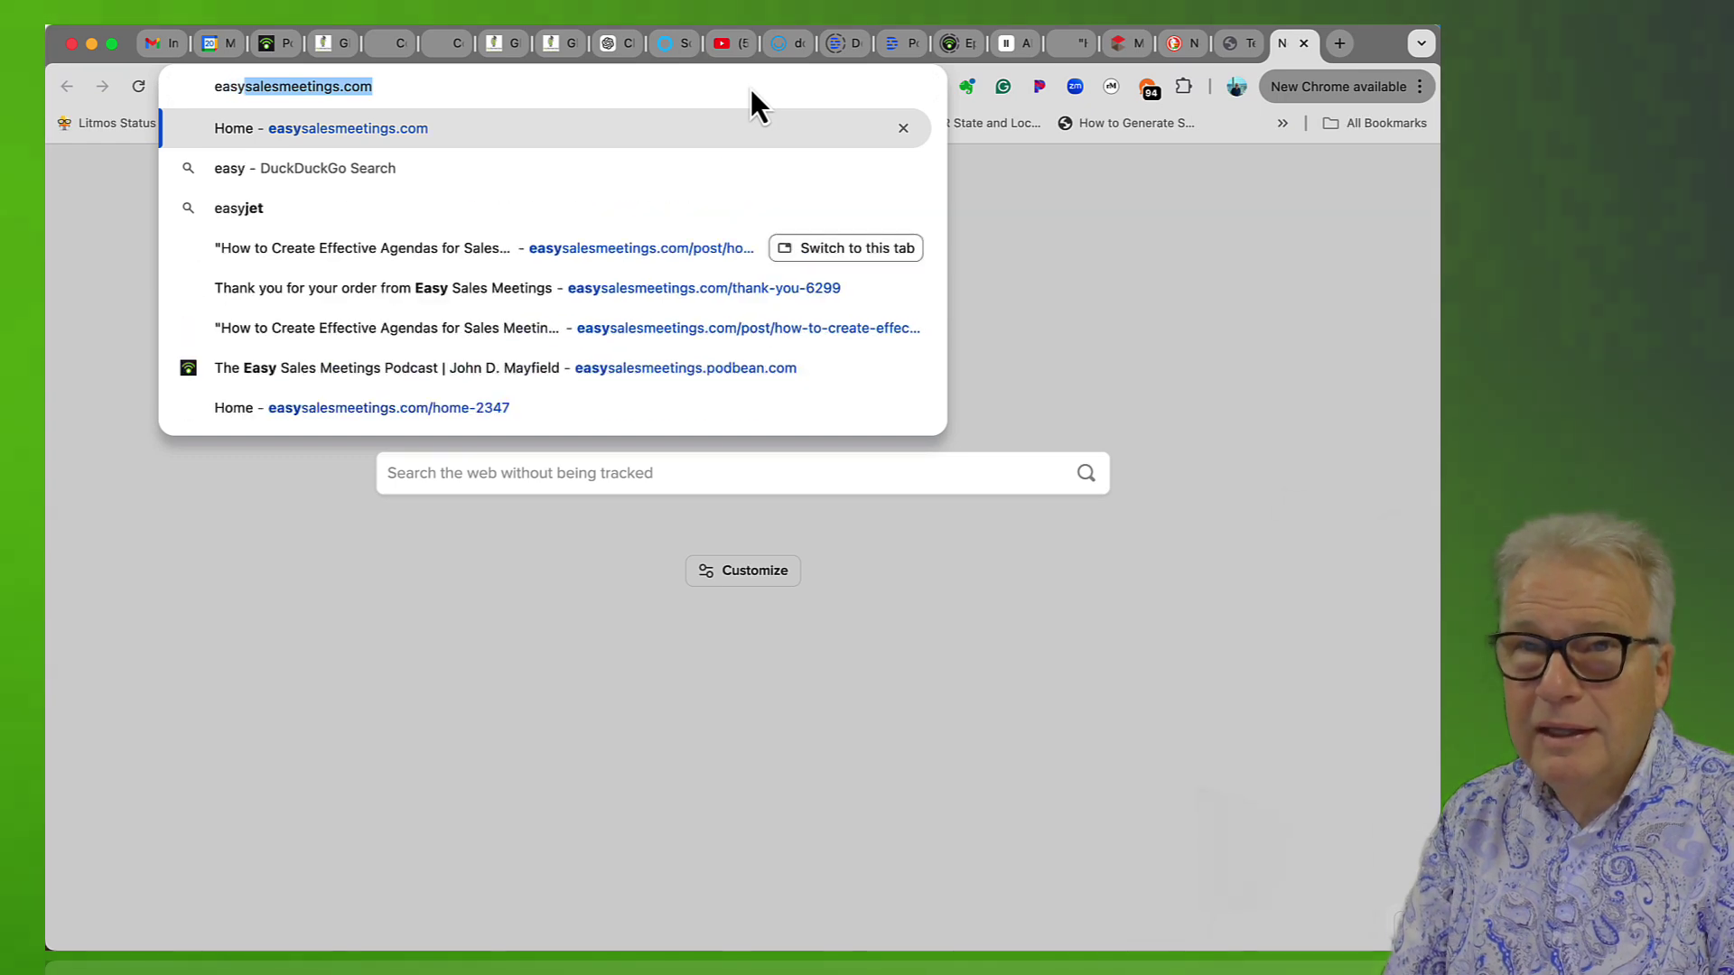
{"action": "key", "text": "Return"}
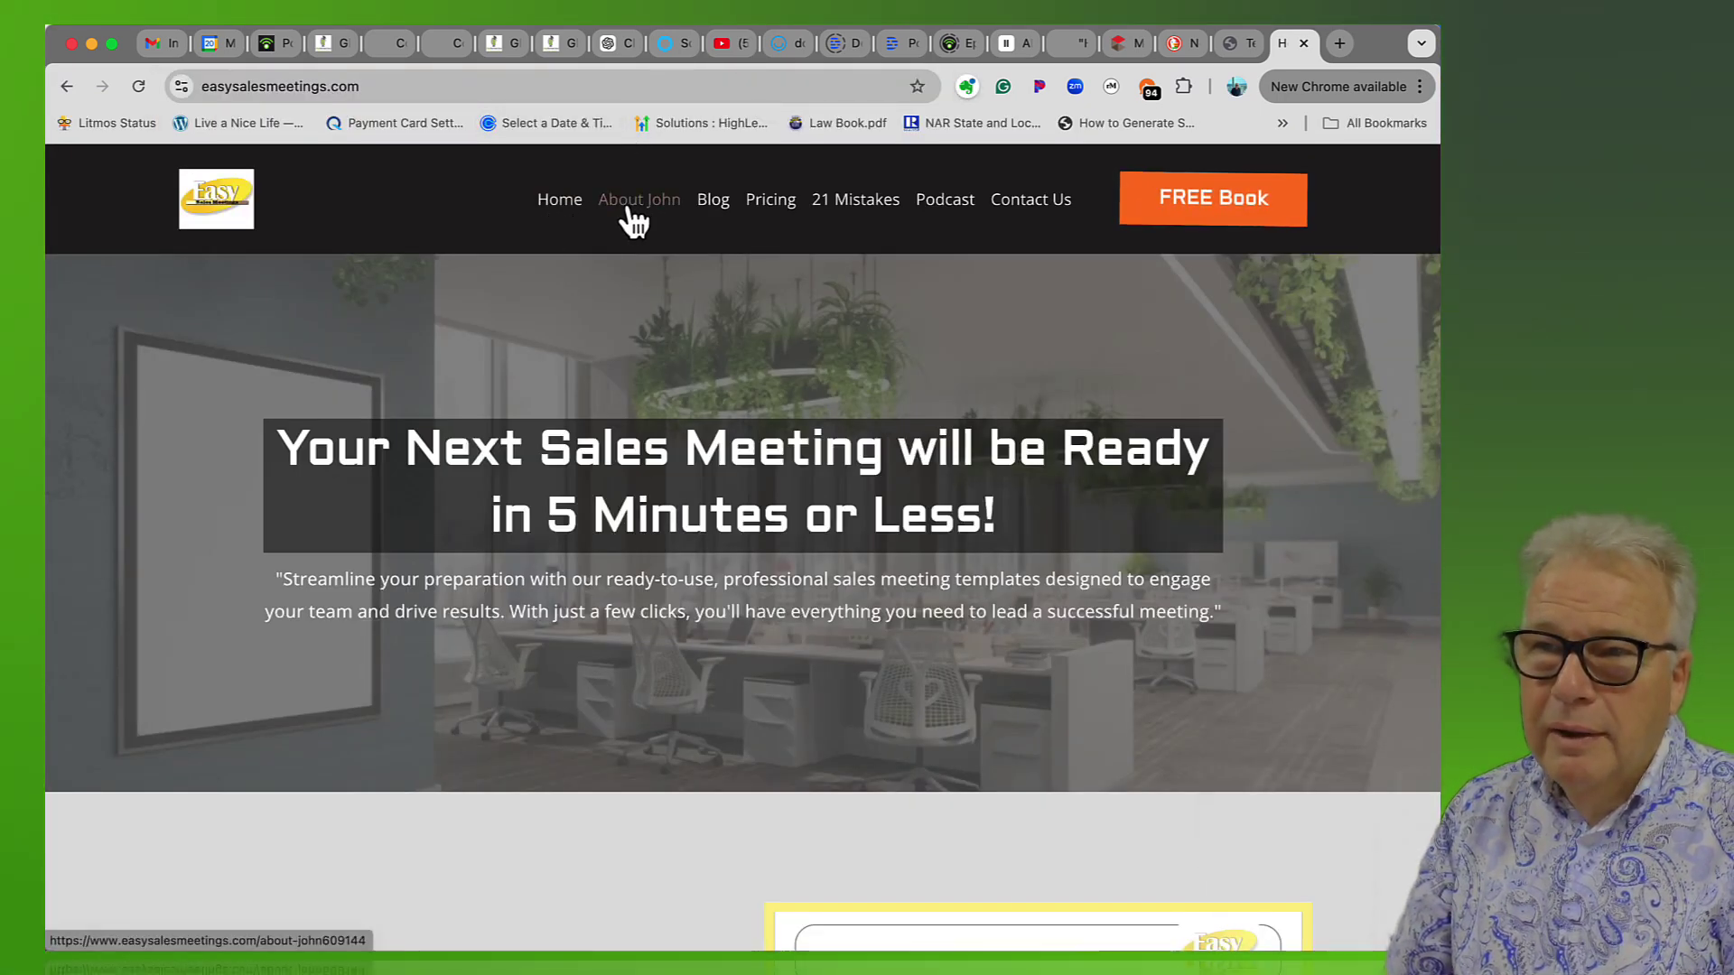
- Look over the home page, including the FREE Book offer and its video, and close the offer
{"action": "scroll", "coordinate": [567, 433], "scroll_direction": "down", "scroll_amount": 6}
{"action": "scroll", "coordinate": [559, 470], "scroll_direction": "down", "scroll_amount": 5}
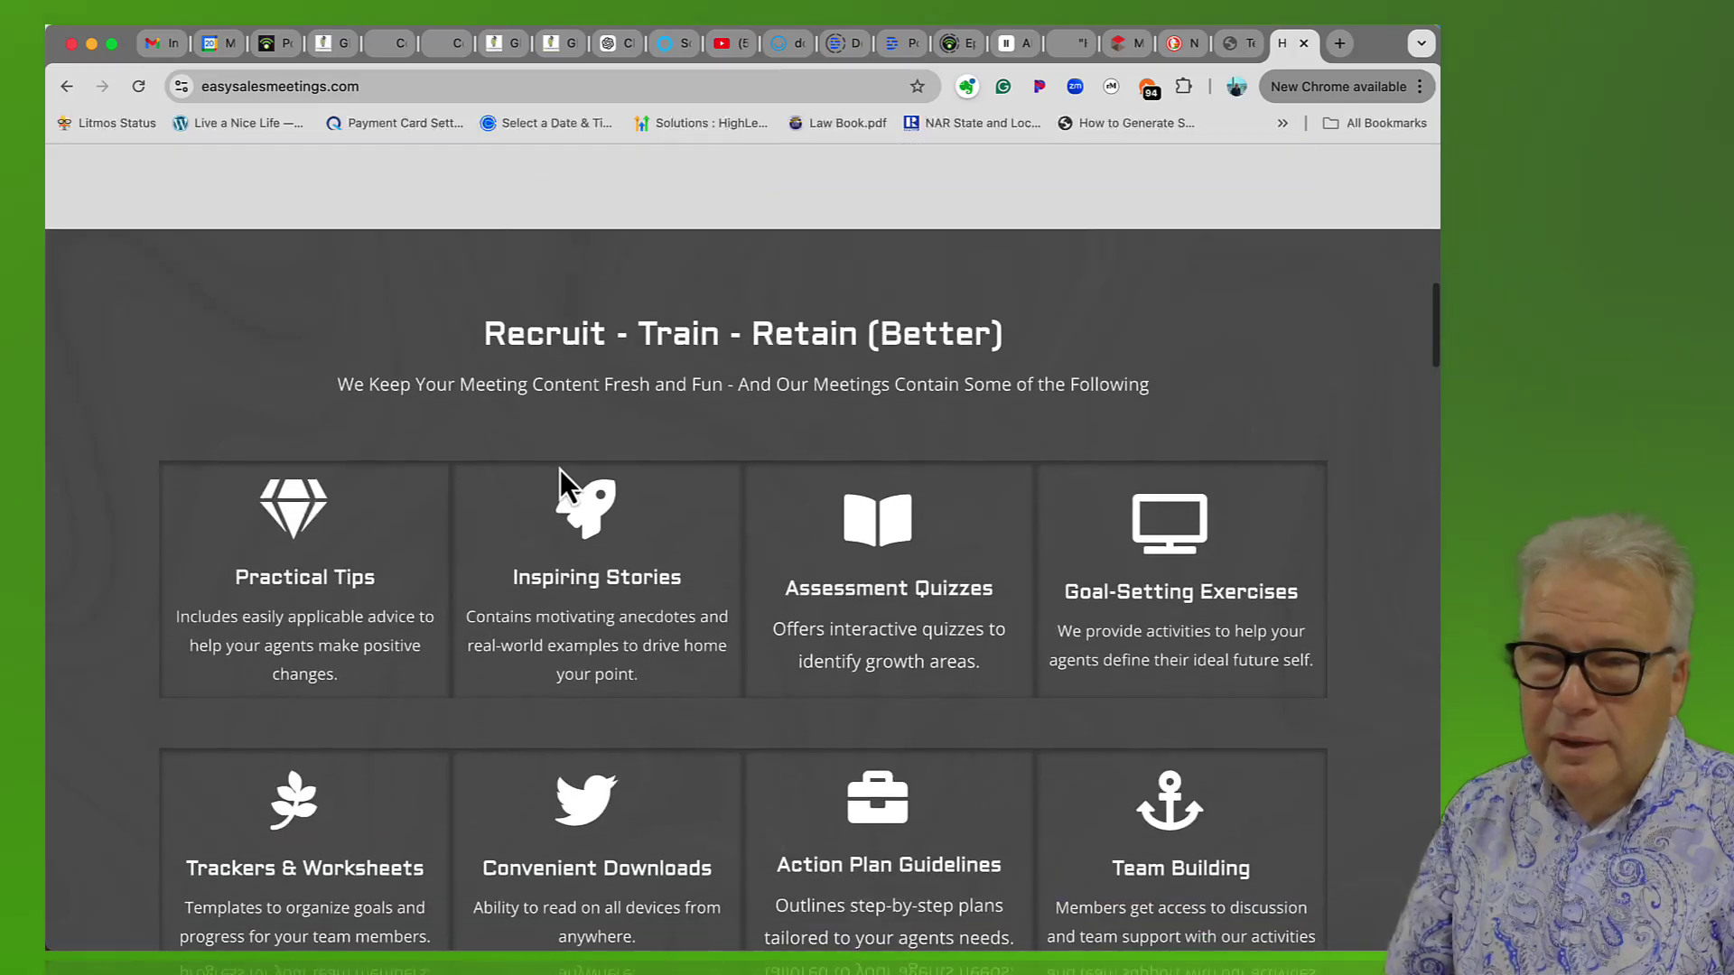
{"action": "scroll", "coordinate": [560, 470], "scroll_direction": "up", "scroll_amount": 12}
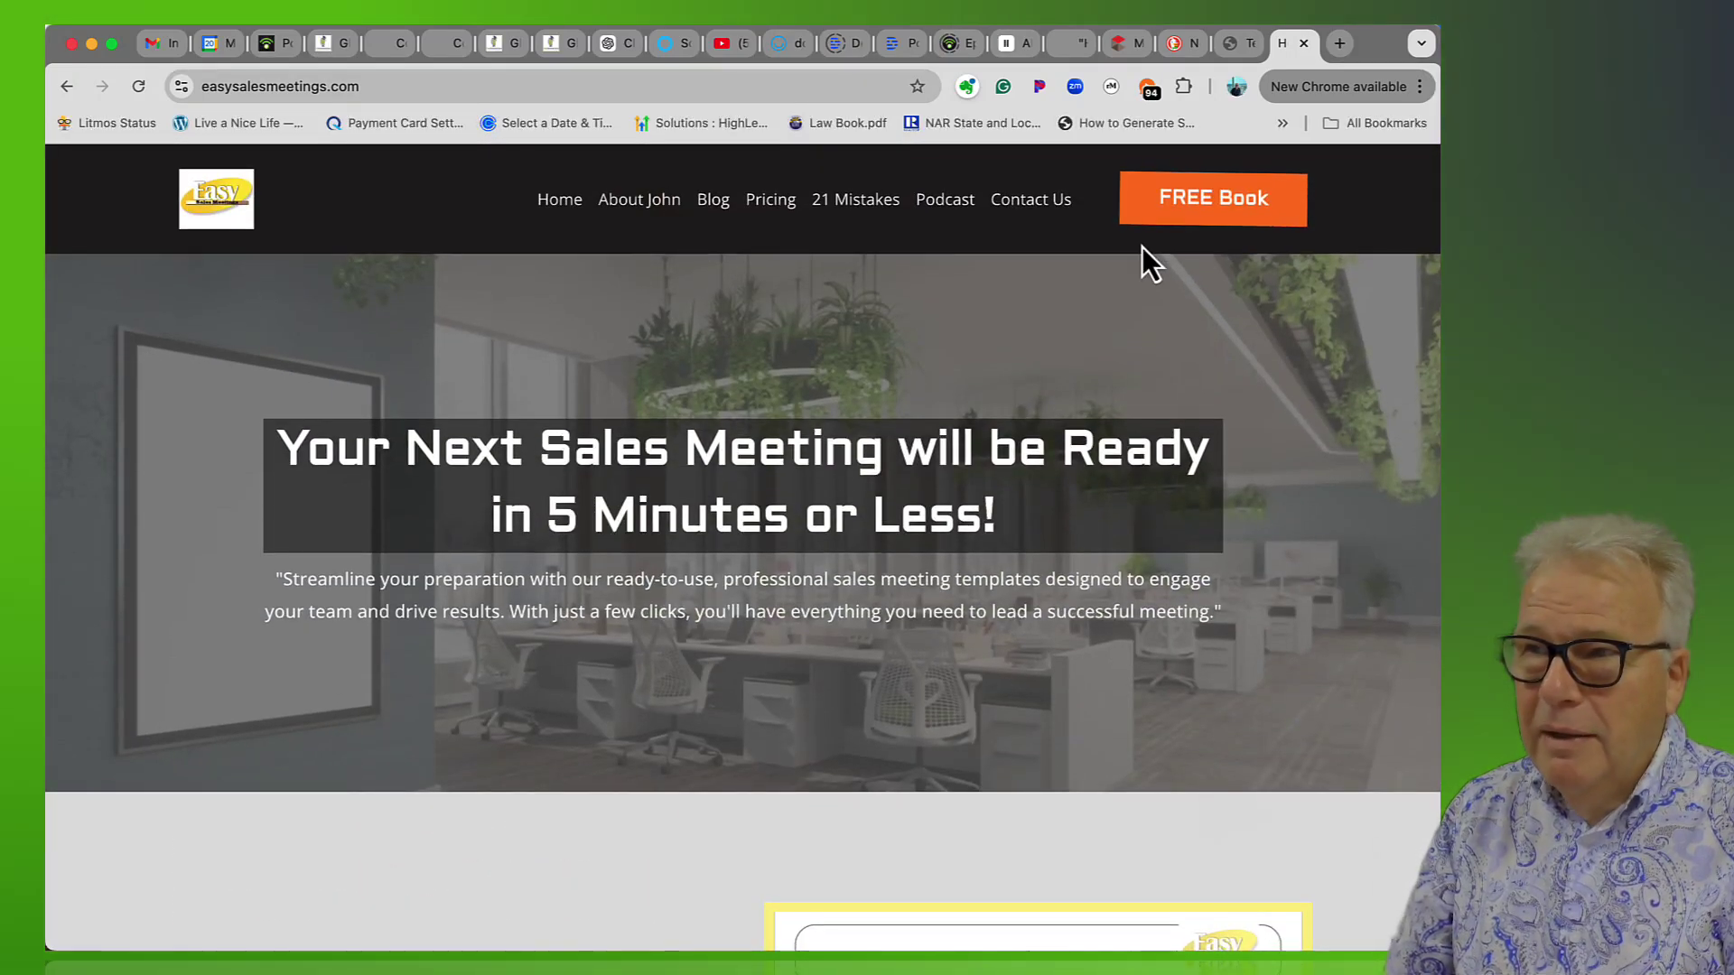
{"action": "left_click", "coordinate": [1163, 216]}
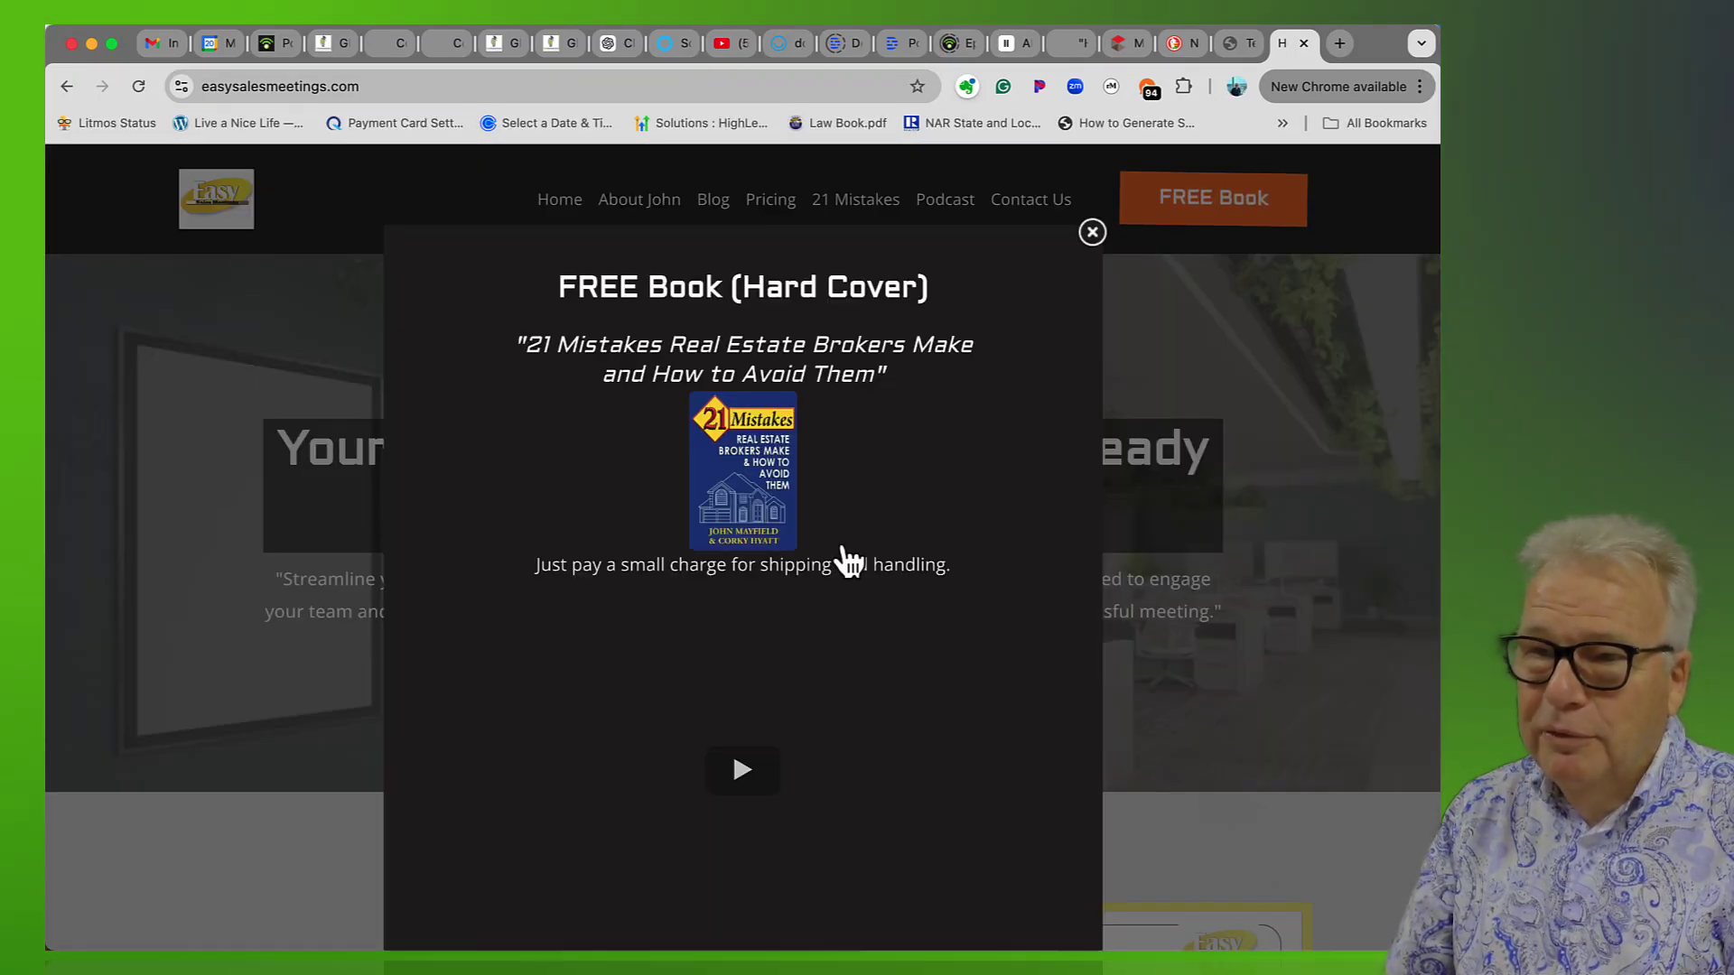
{"action": "left_click", "coordinate": [682, 713]}
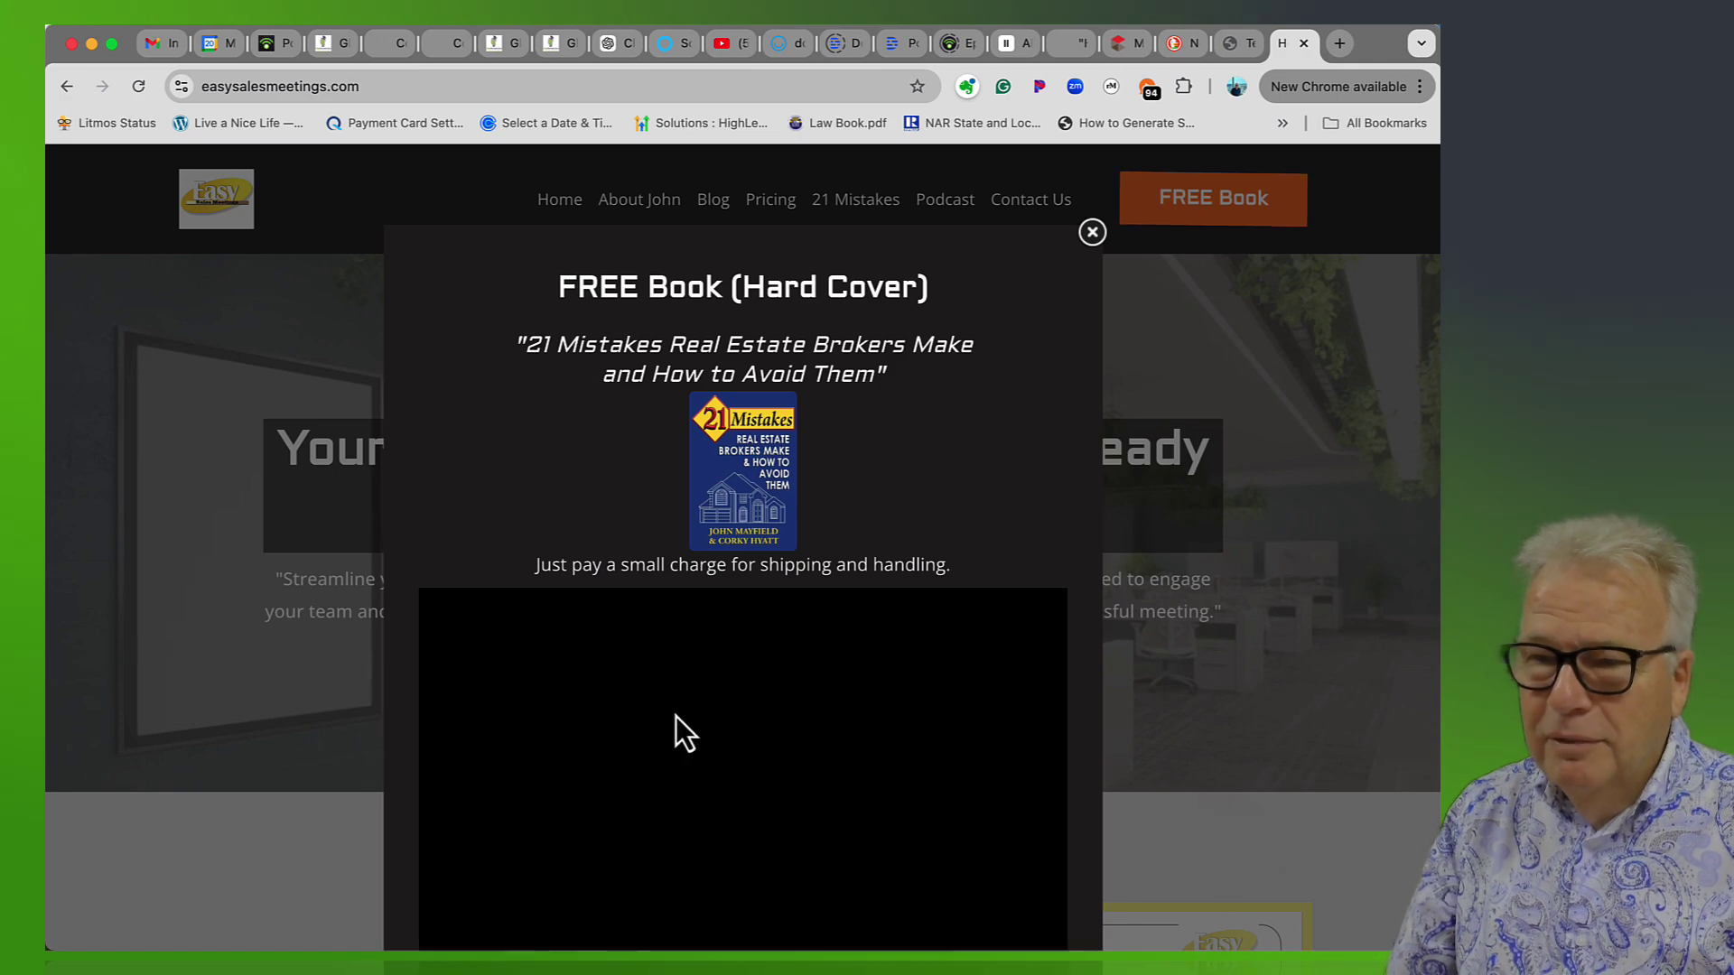
{"action": "scroll", "coordinate": [715, 690], "scroll_direction": "down", "scroll_amount": 5}
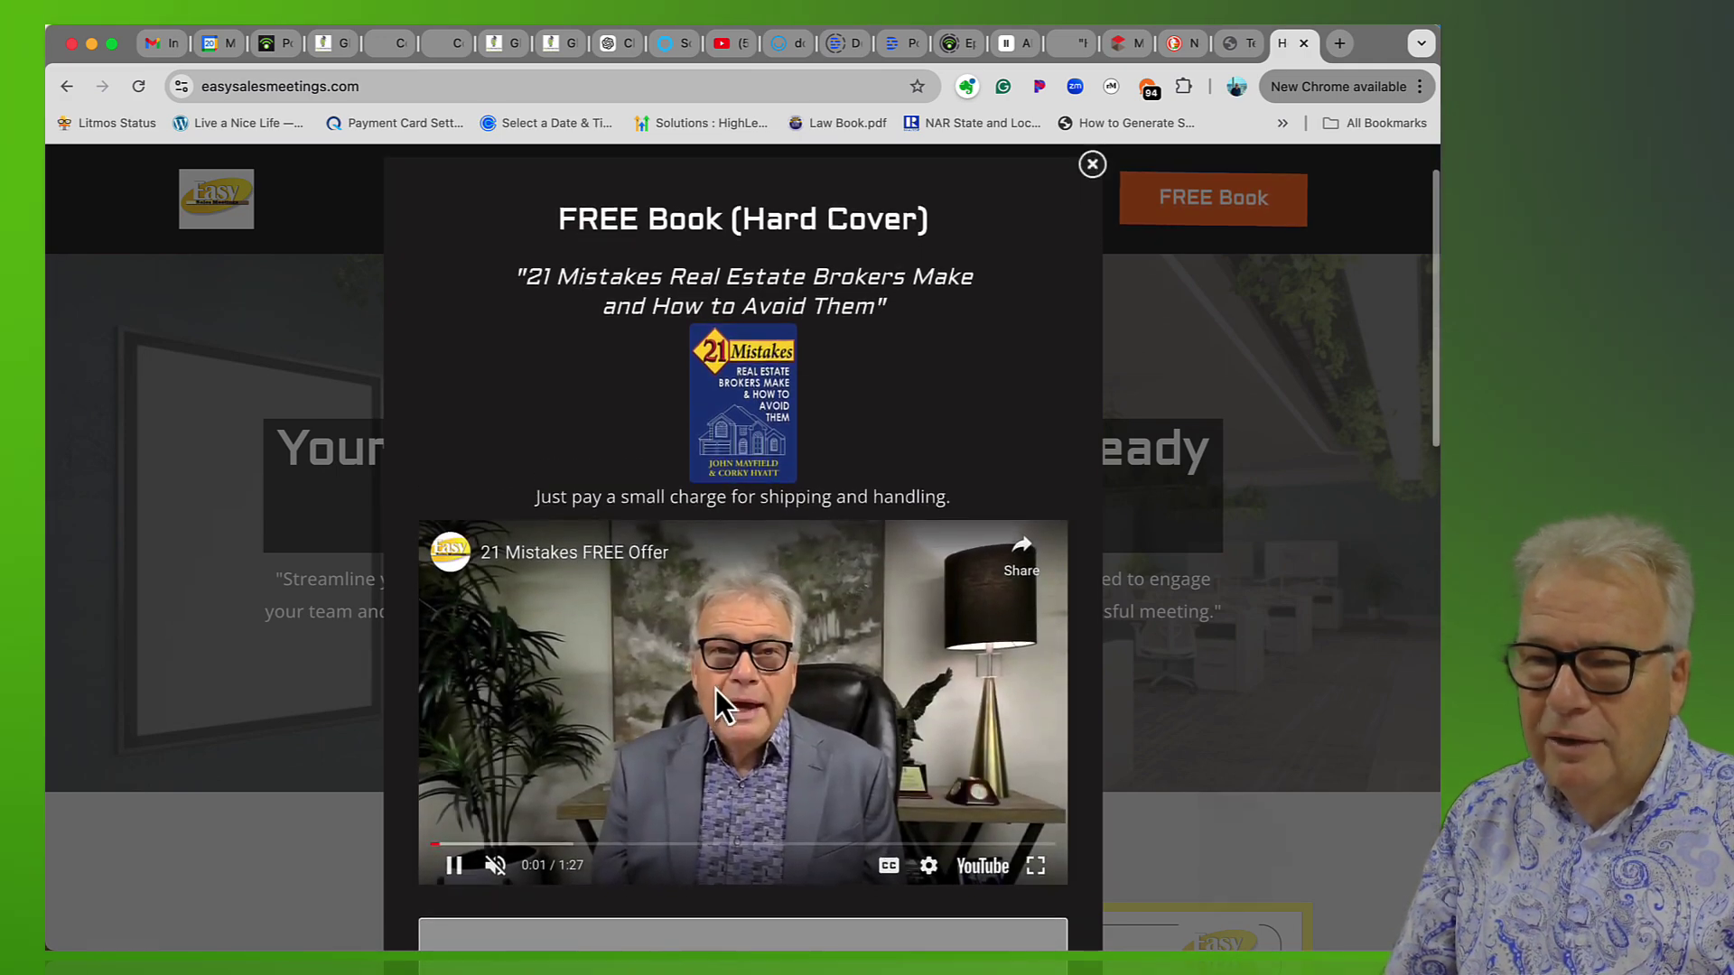
{"action": "scroll", "coordinate": [715, 690], "scroll_direction": "up", "scroll_amount": 5}
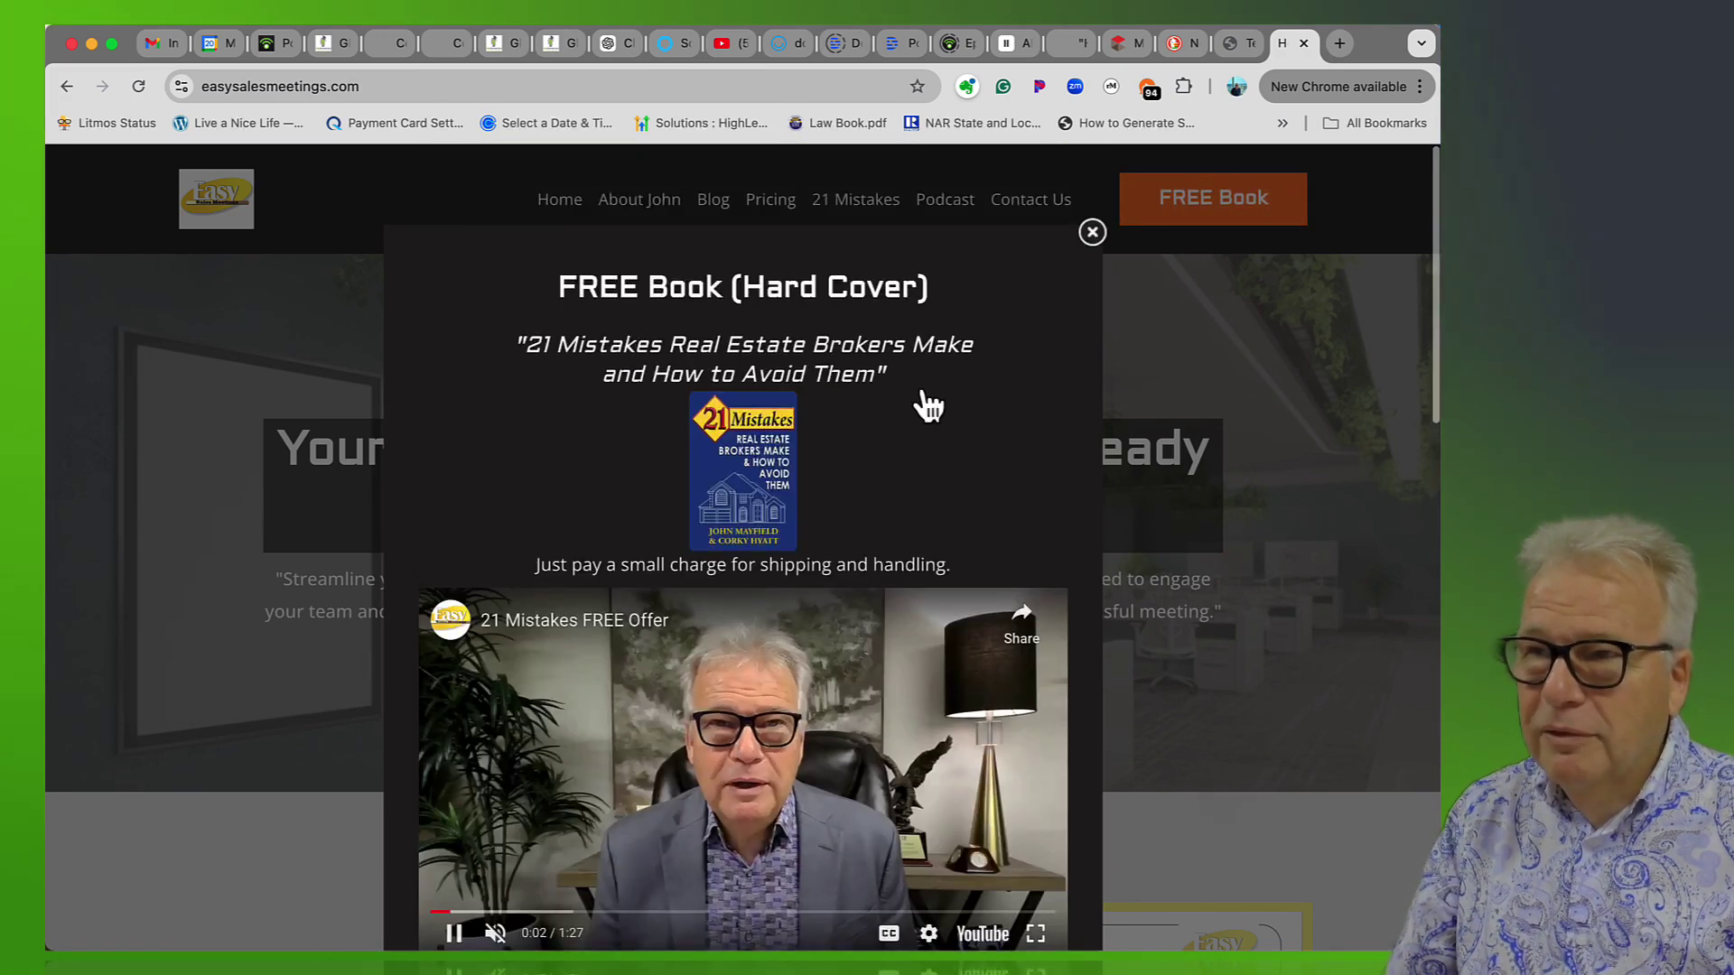
{"action": "left_click", "coordinate": [1090, 233]}
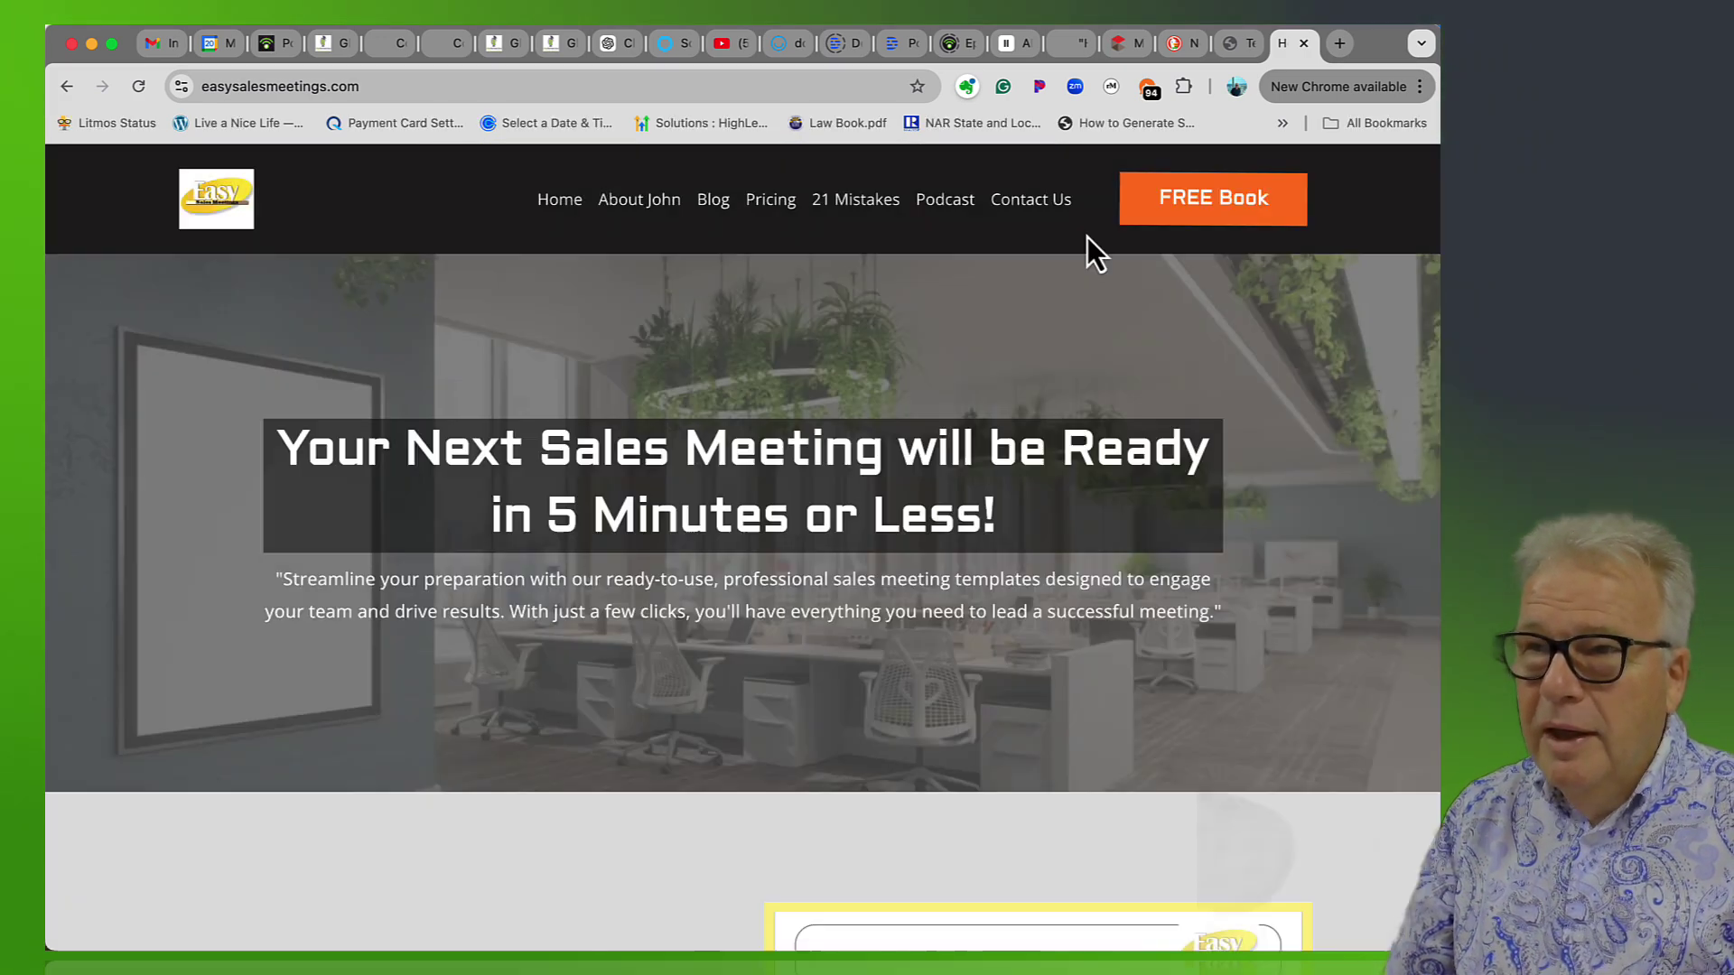
- Visit the site's About page and its Blog page
{"action": "left_click", "coordinate": [658, 210]}
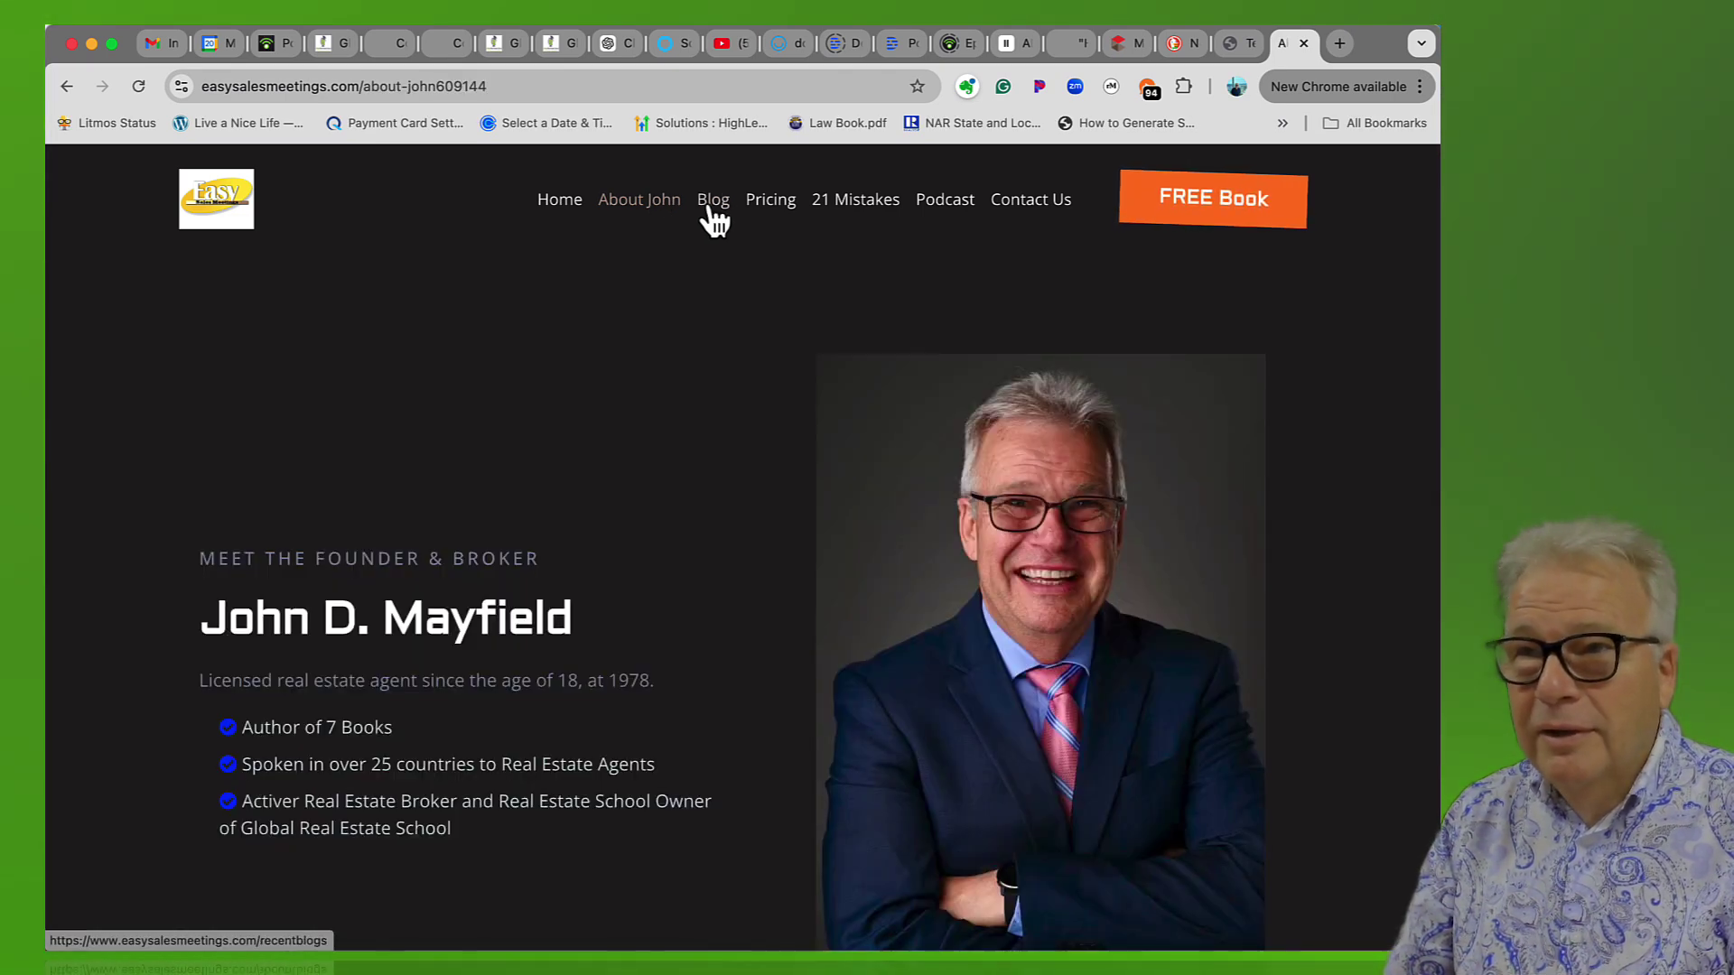
{"action": "left_click", "coordinate": [712, 209]}
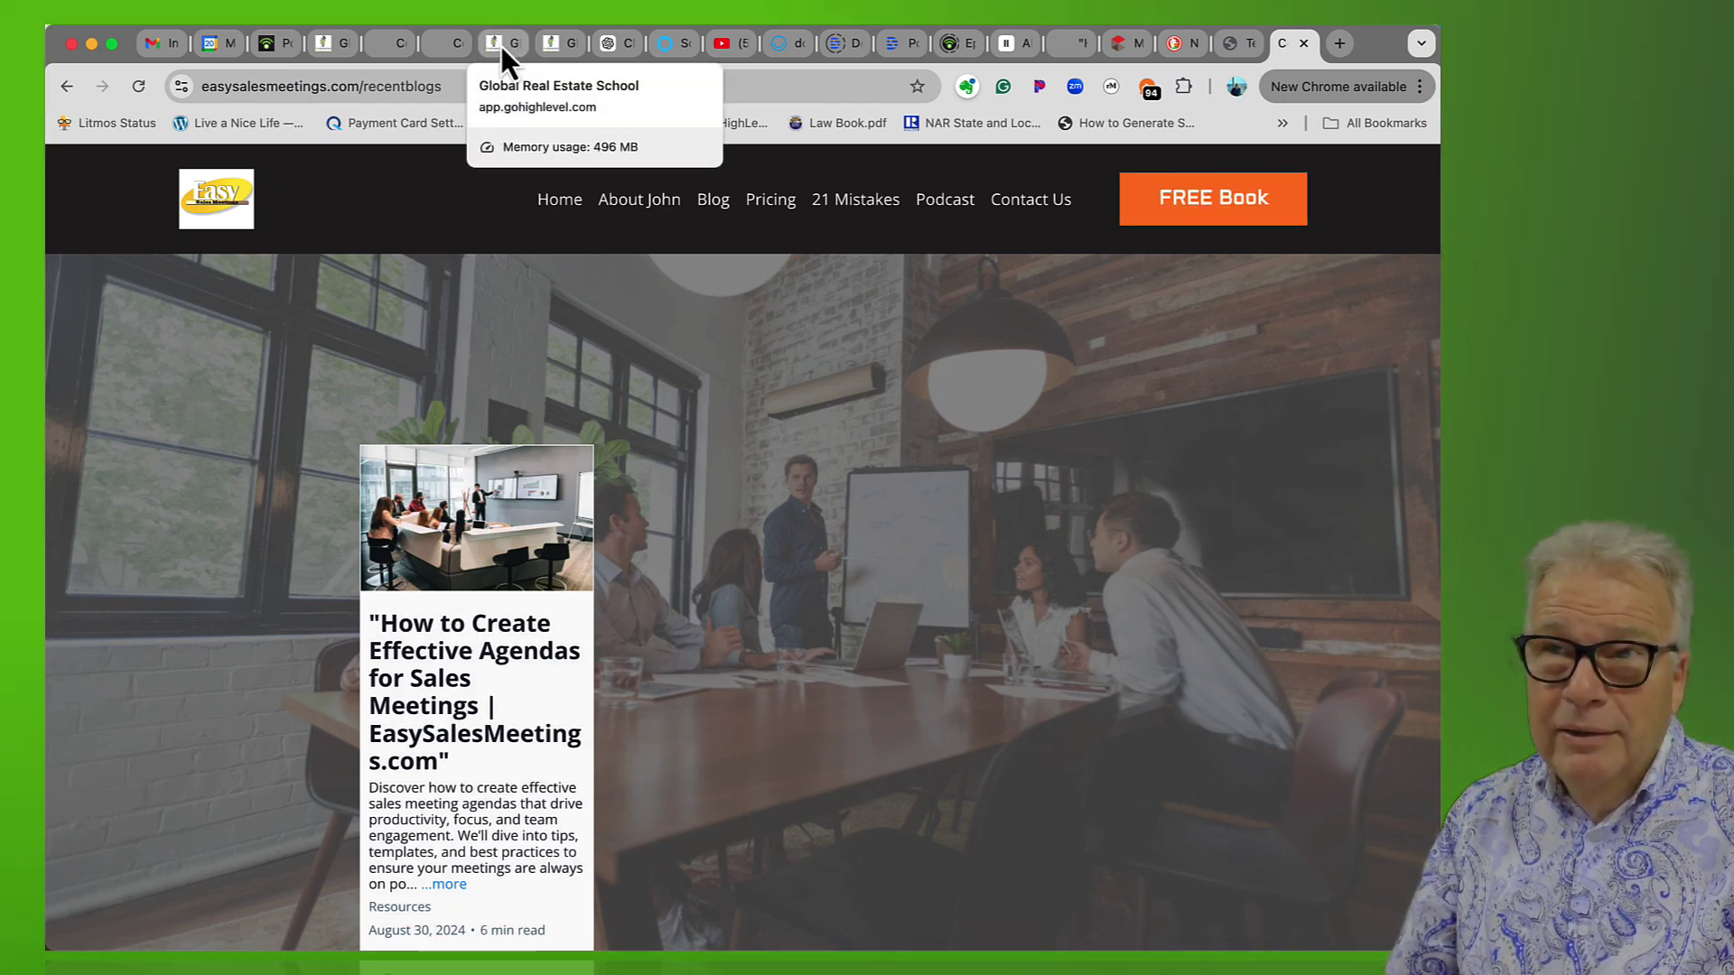
- Go through the open GoHighLevel tabs to the preview of the recent blogs page
{"action": "left_click", "coordinate": [547, 47]}
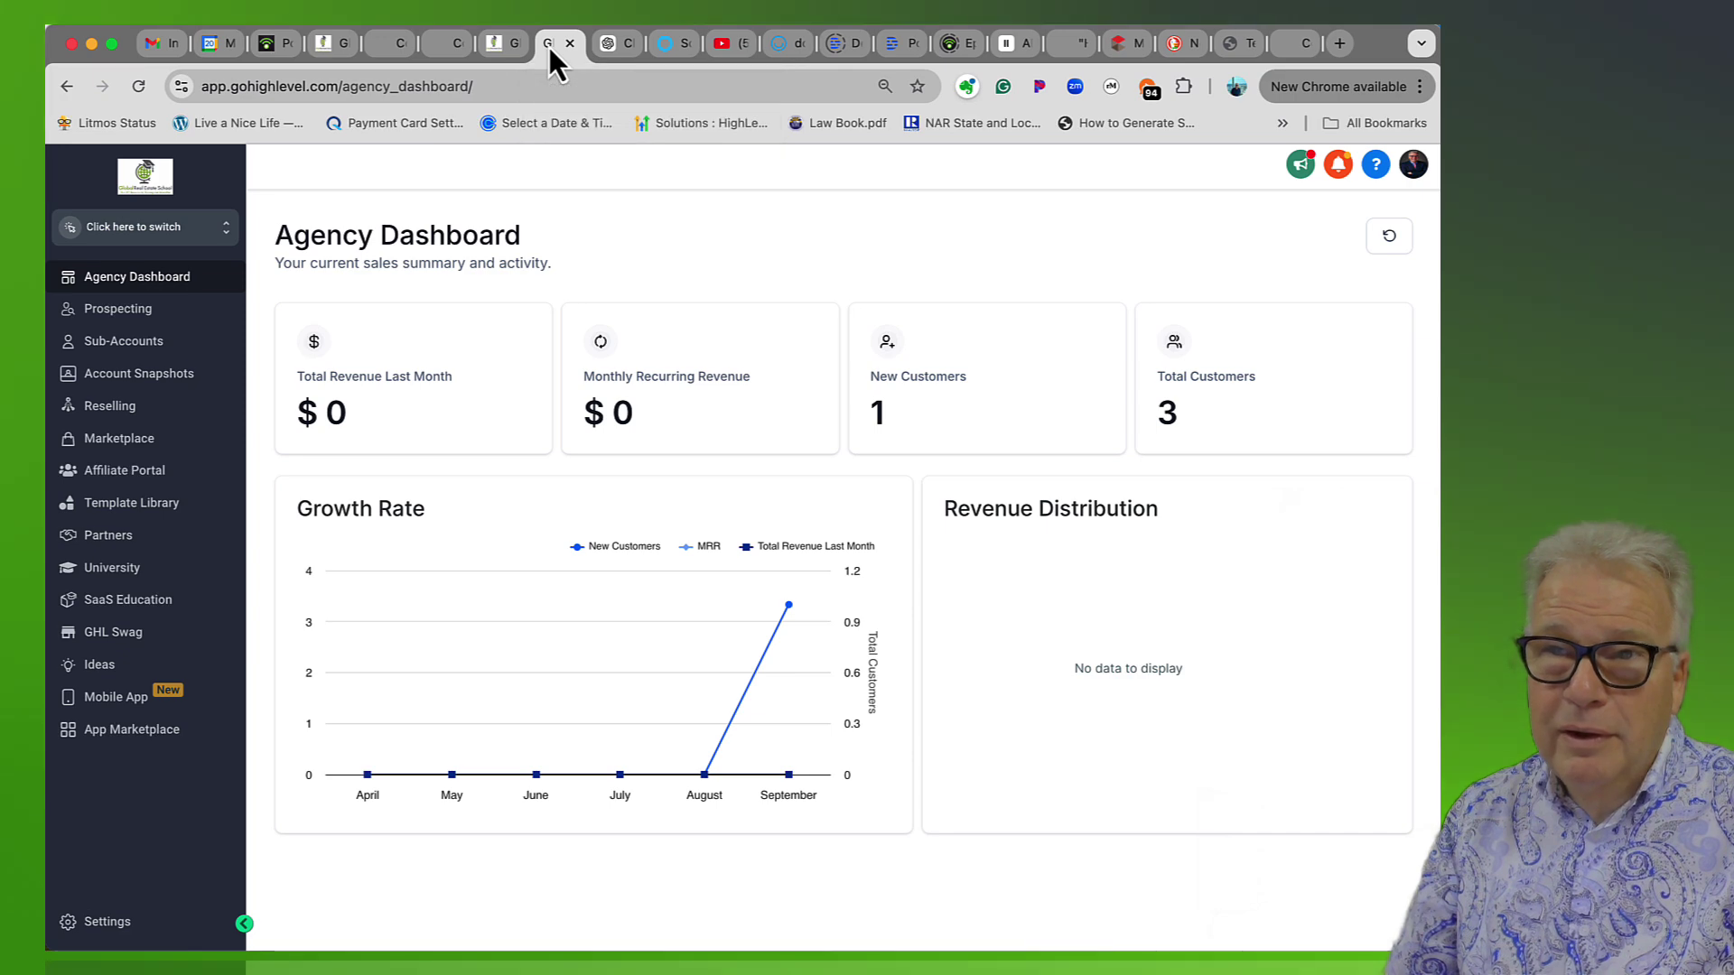
{"action": "left_click_drag", "start_coordinate": [549, 47], "coordinate": [496, 45]}
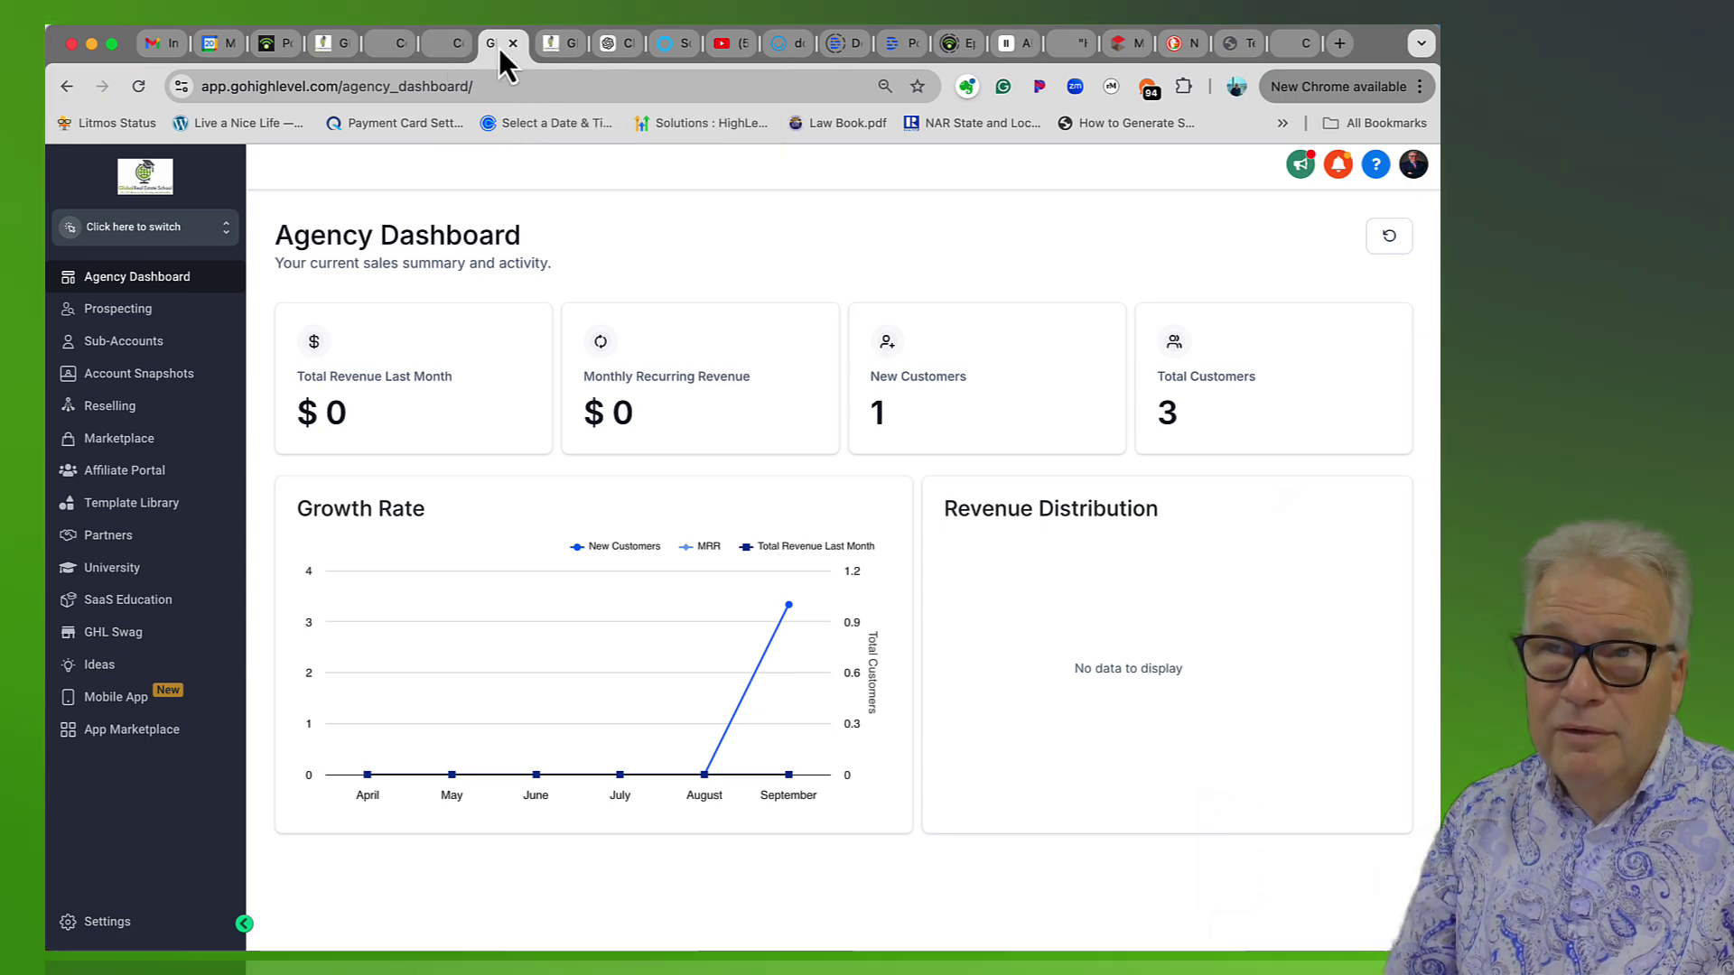
{"action": "left_click", "coordinate": [432, 46]}
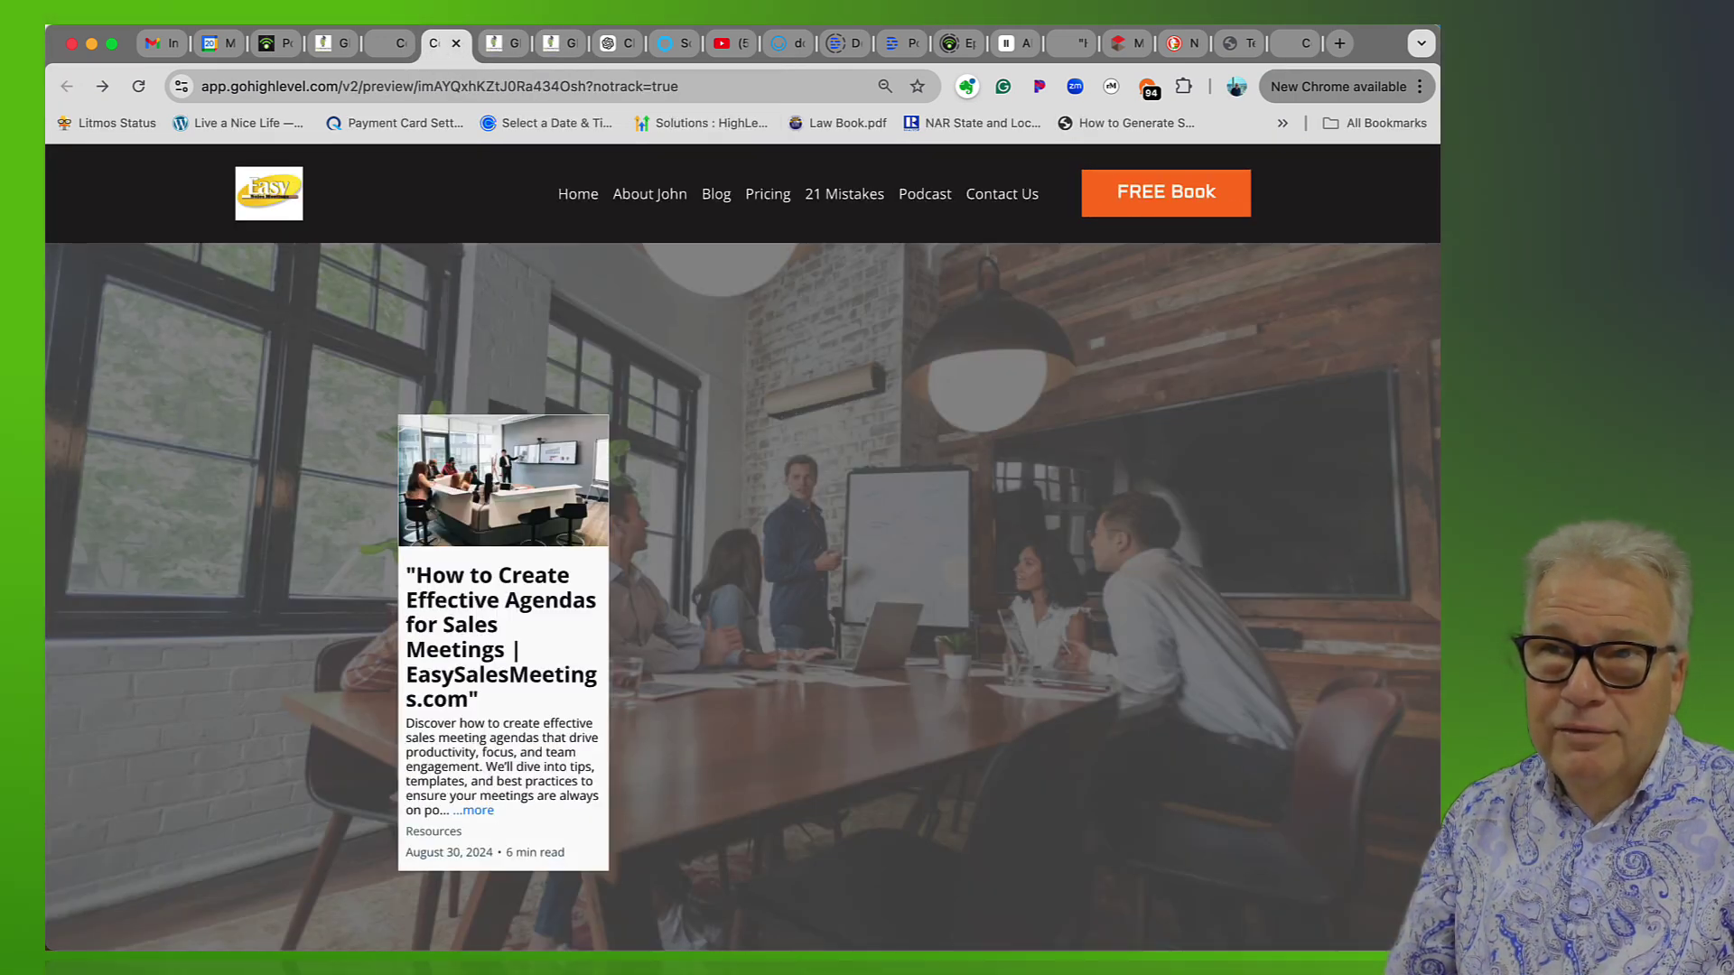
{"action": "left_click", "coordinate": [387, 43]}
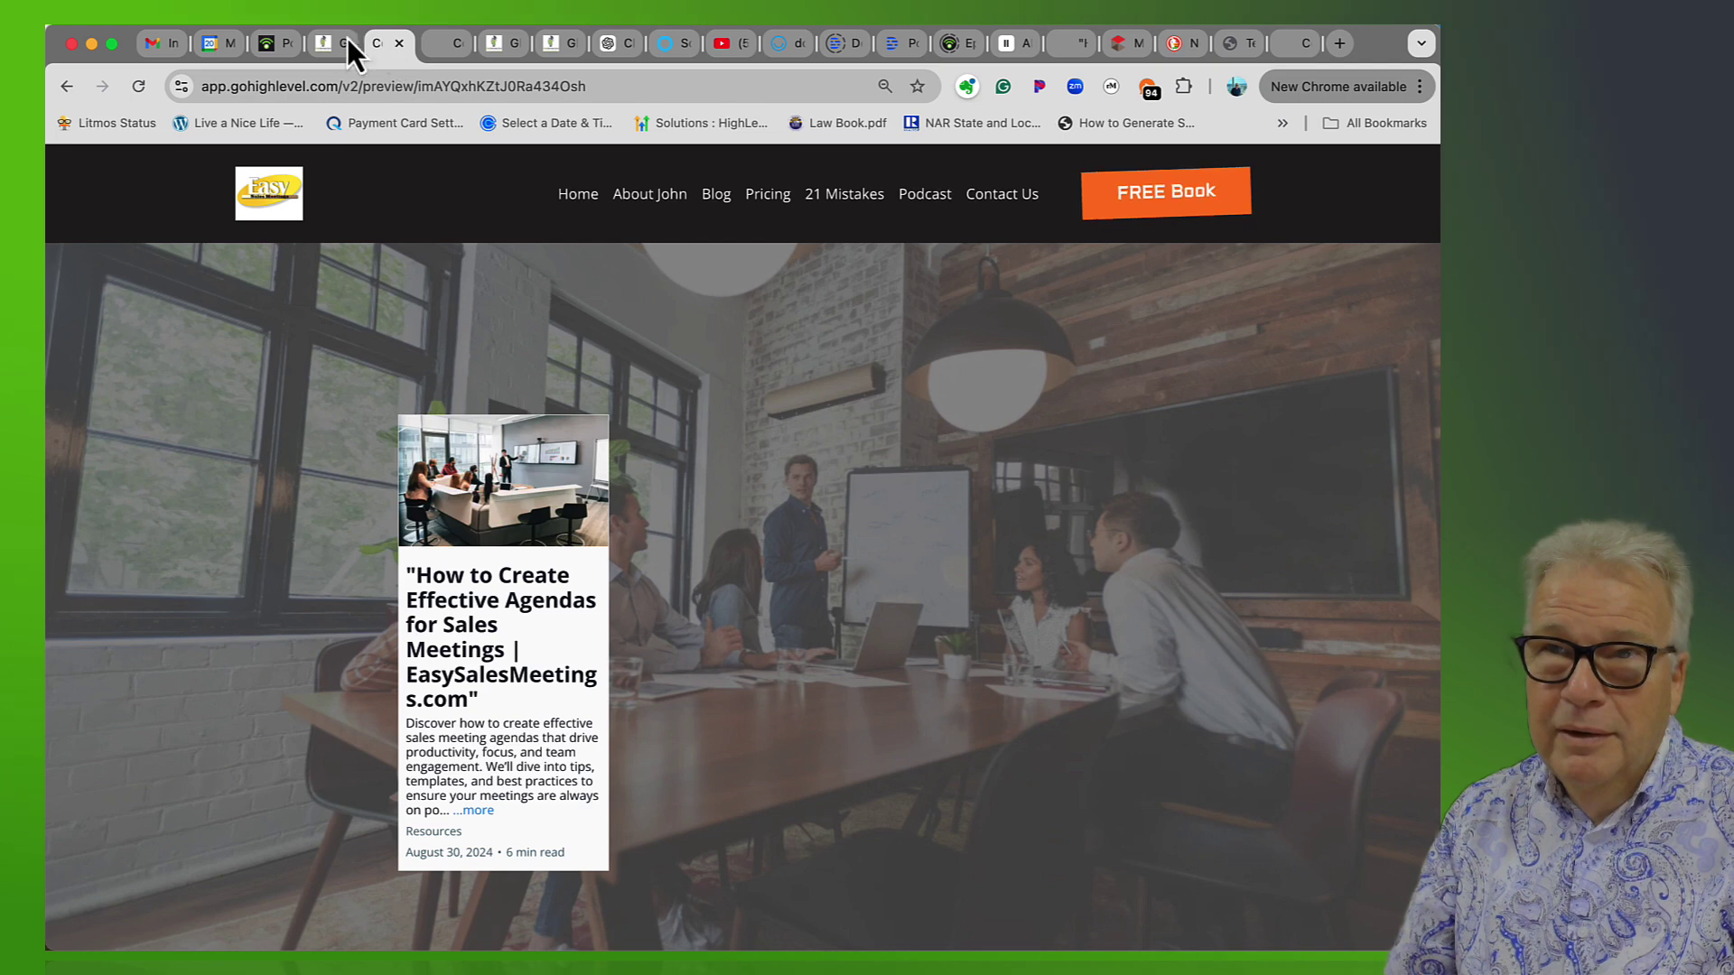
{"action": "left_click", "coordinate": [325, 41]}
{"action": "left_click", "coordinate": [379, 44]}
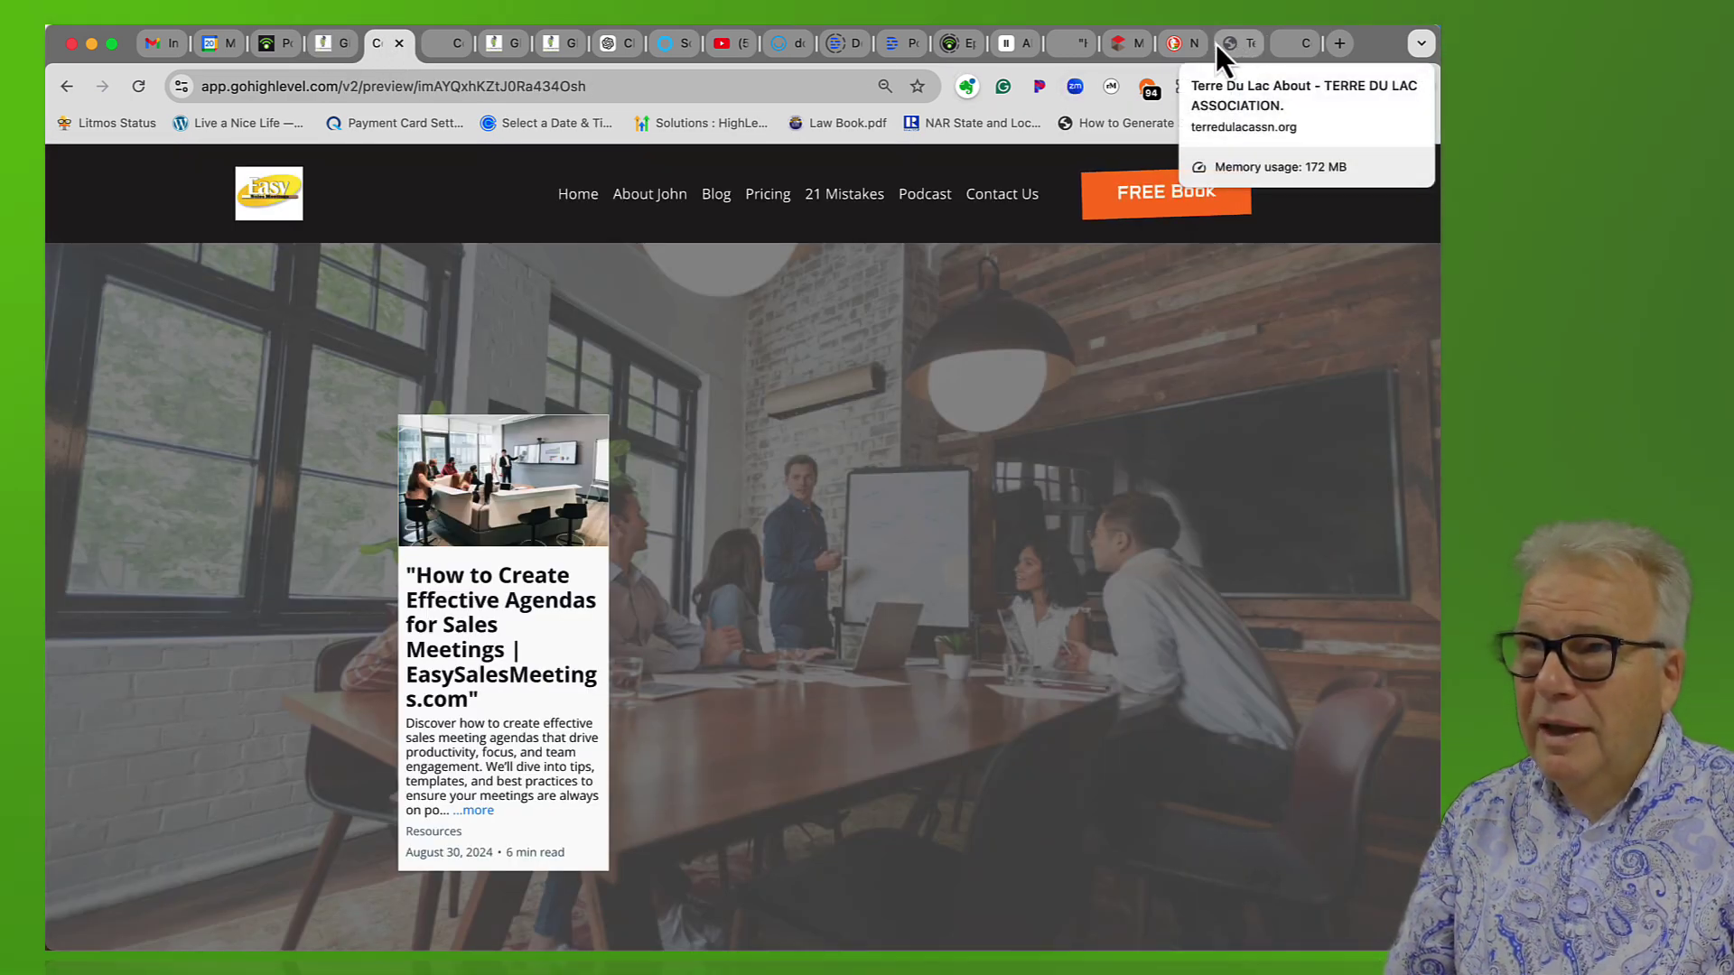
- Compare the header and layout of the "How to Create Effective Agendas for Sales Meetings" post with the recent blogs page
{"action": "left_click", "coordinate": [1066, 43]}
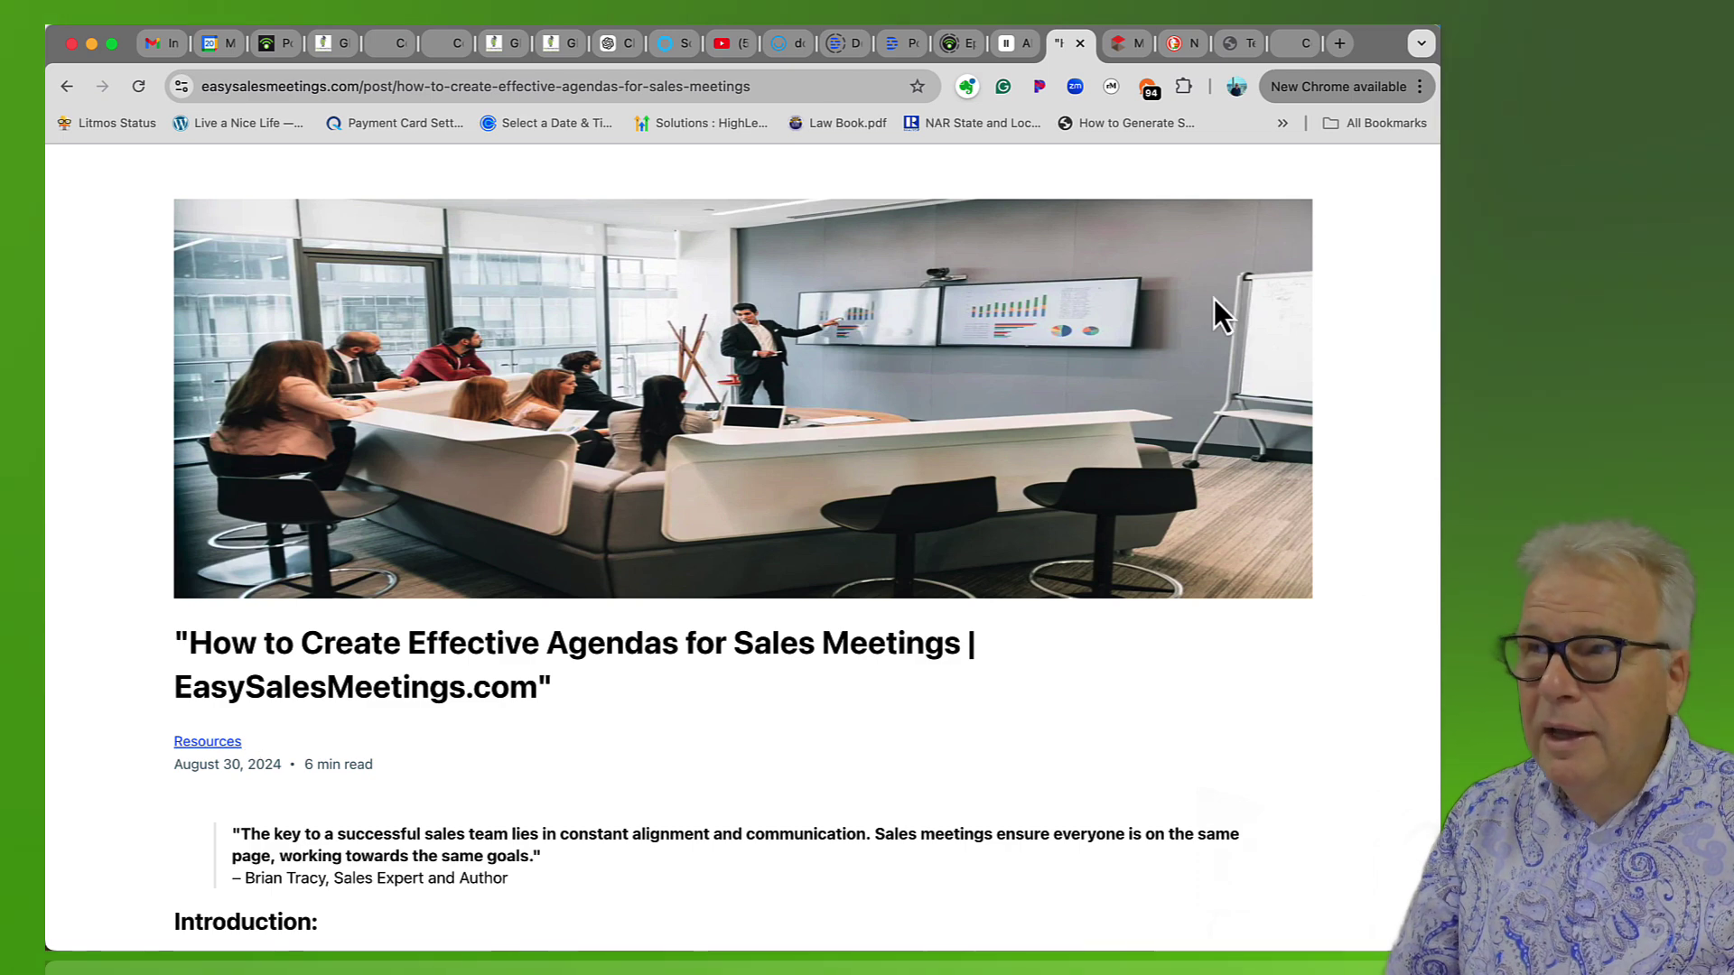
{"action": "left_click", "coordinate": [1292, 45]}
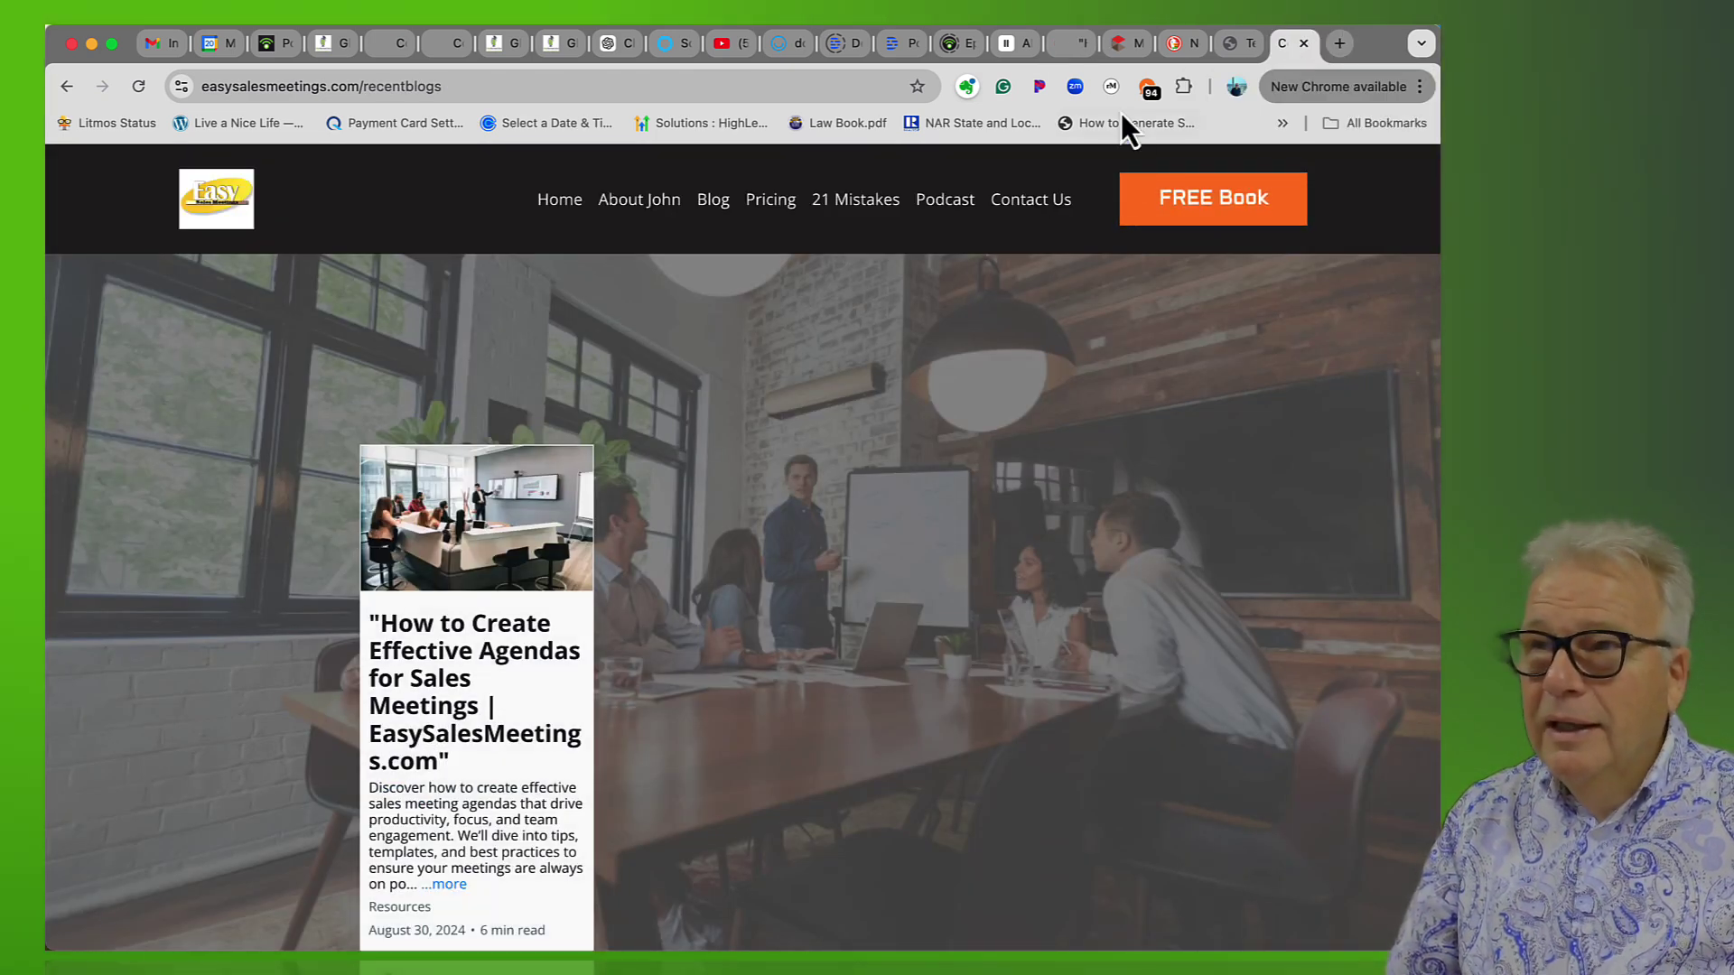
{"action": "left_click", "coordinate": [1071, 44]}
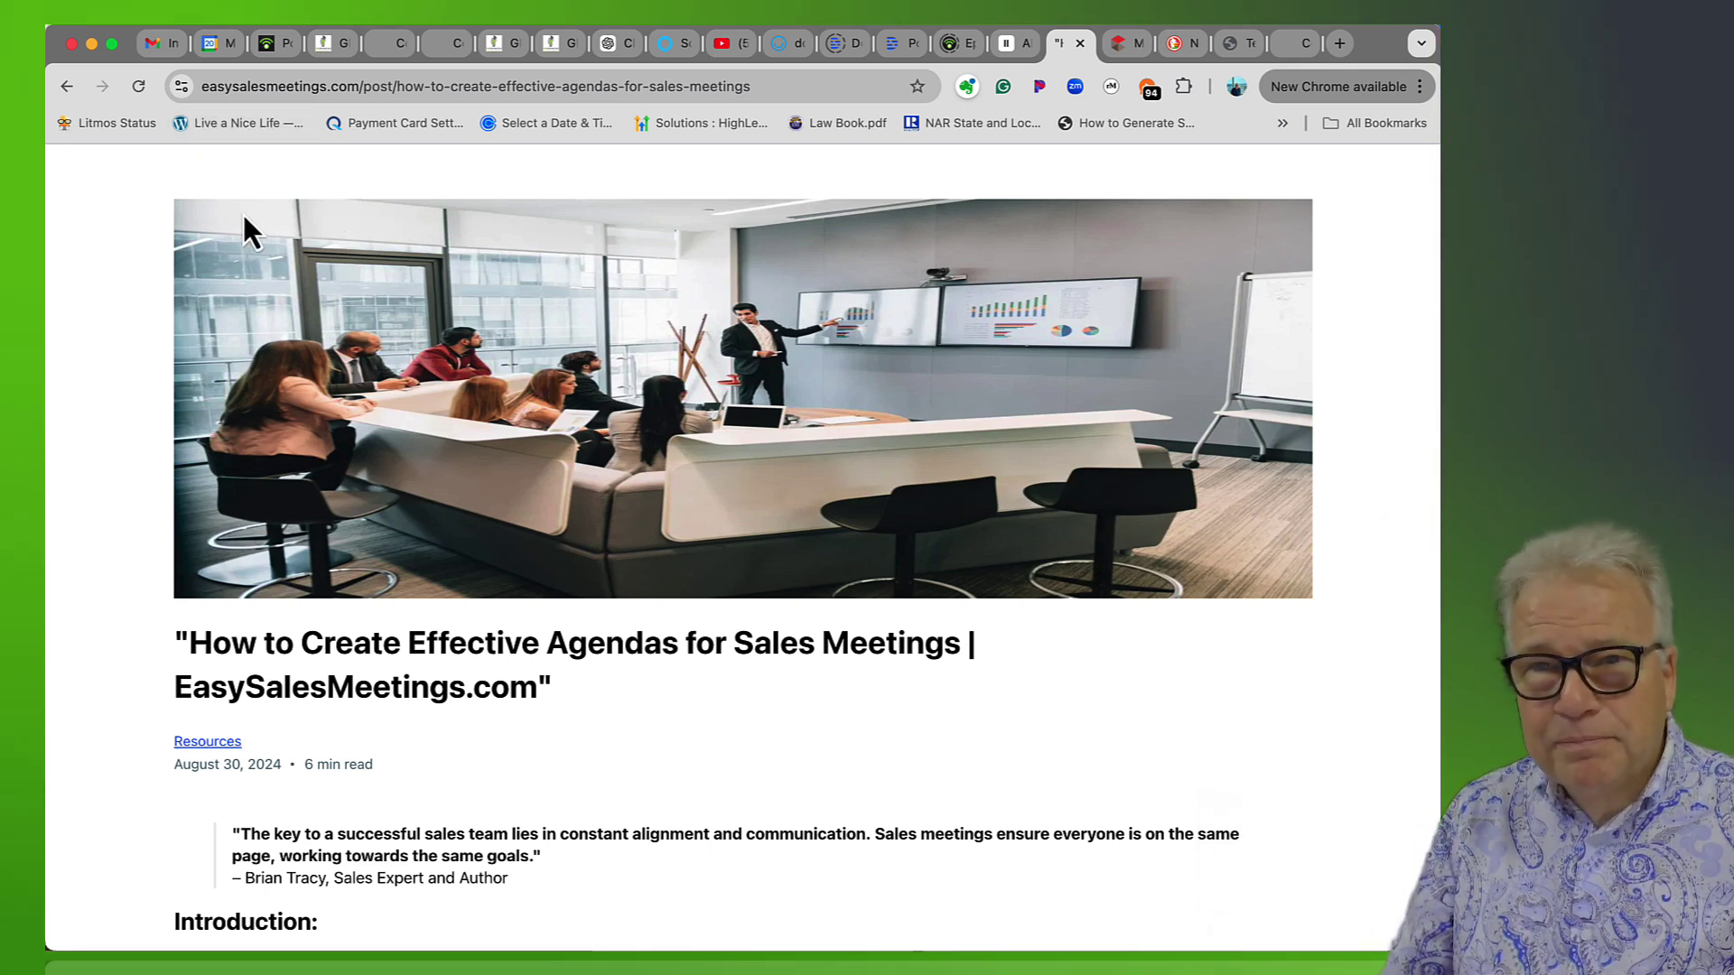
{"action": "left_click", "coordinate": [376, 49]}
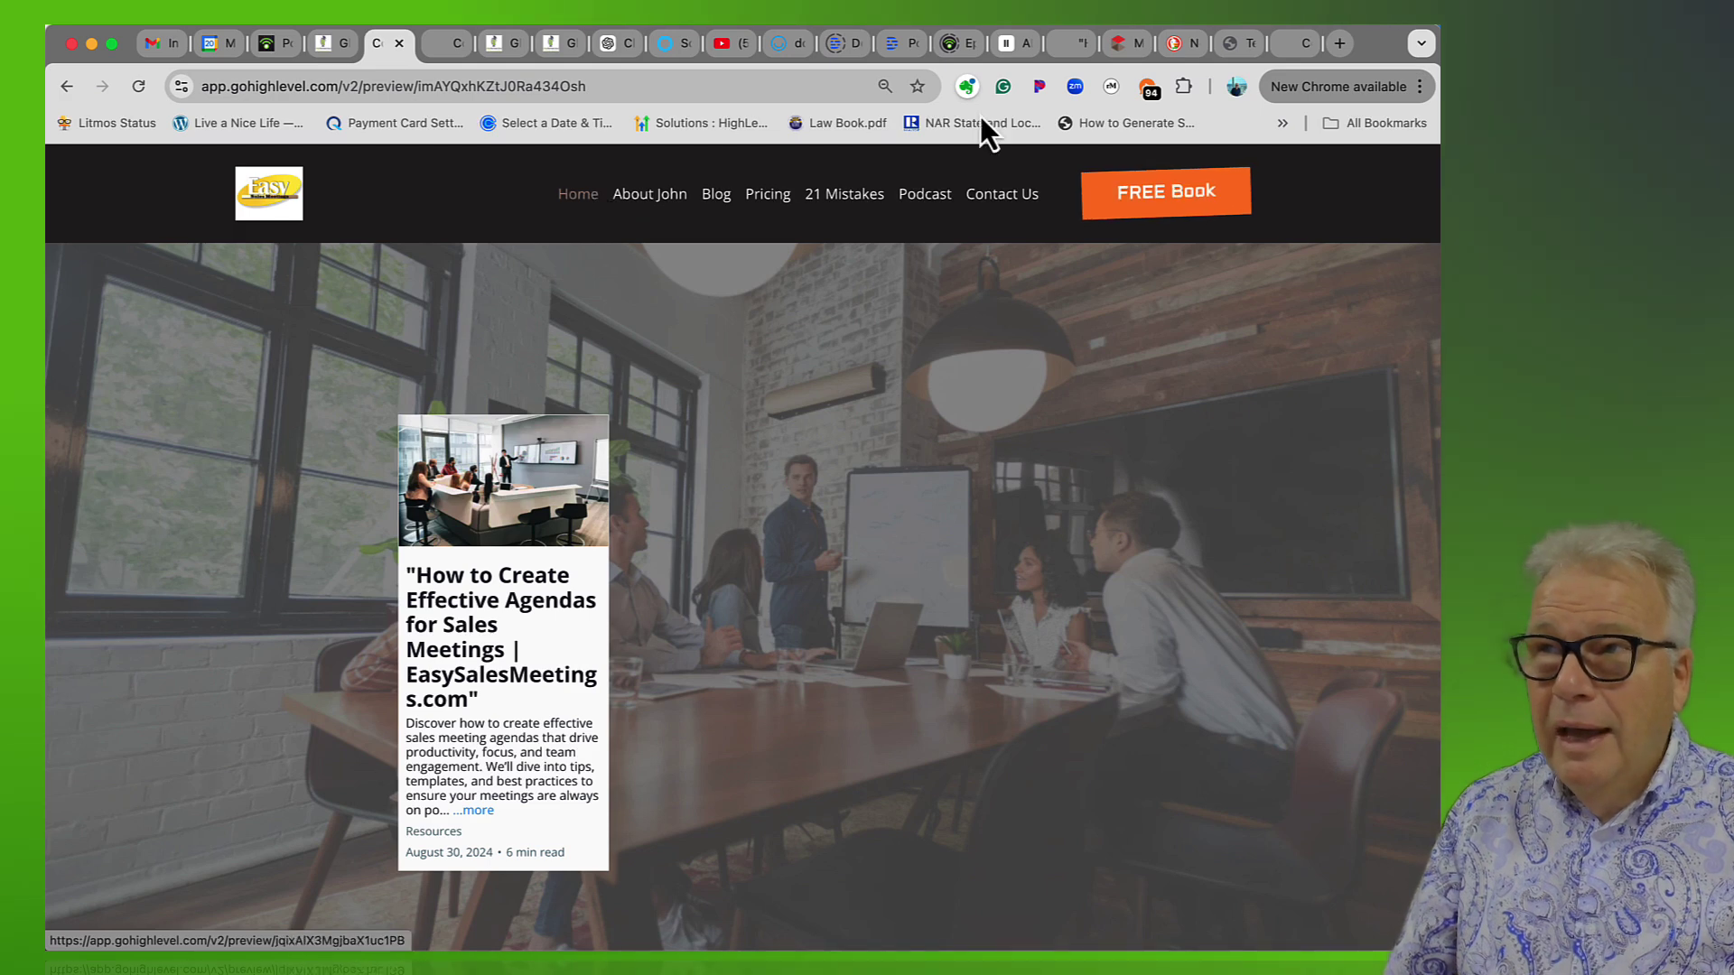
{"action": "left_click", "coordinate": [1070, 42]}
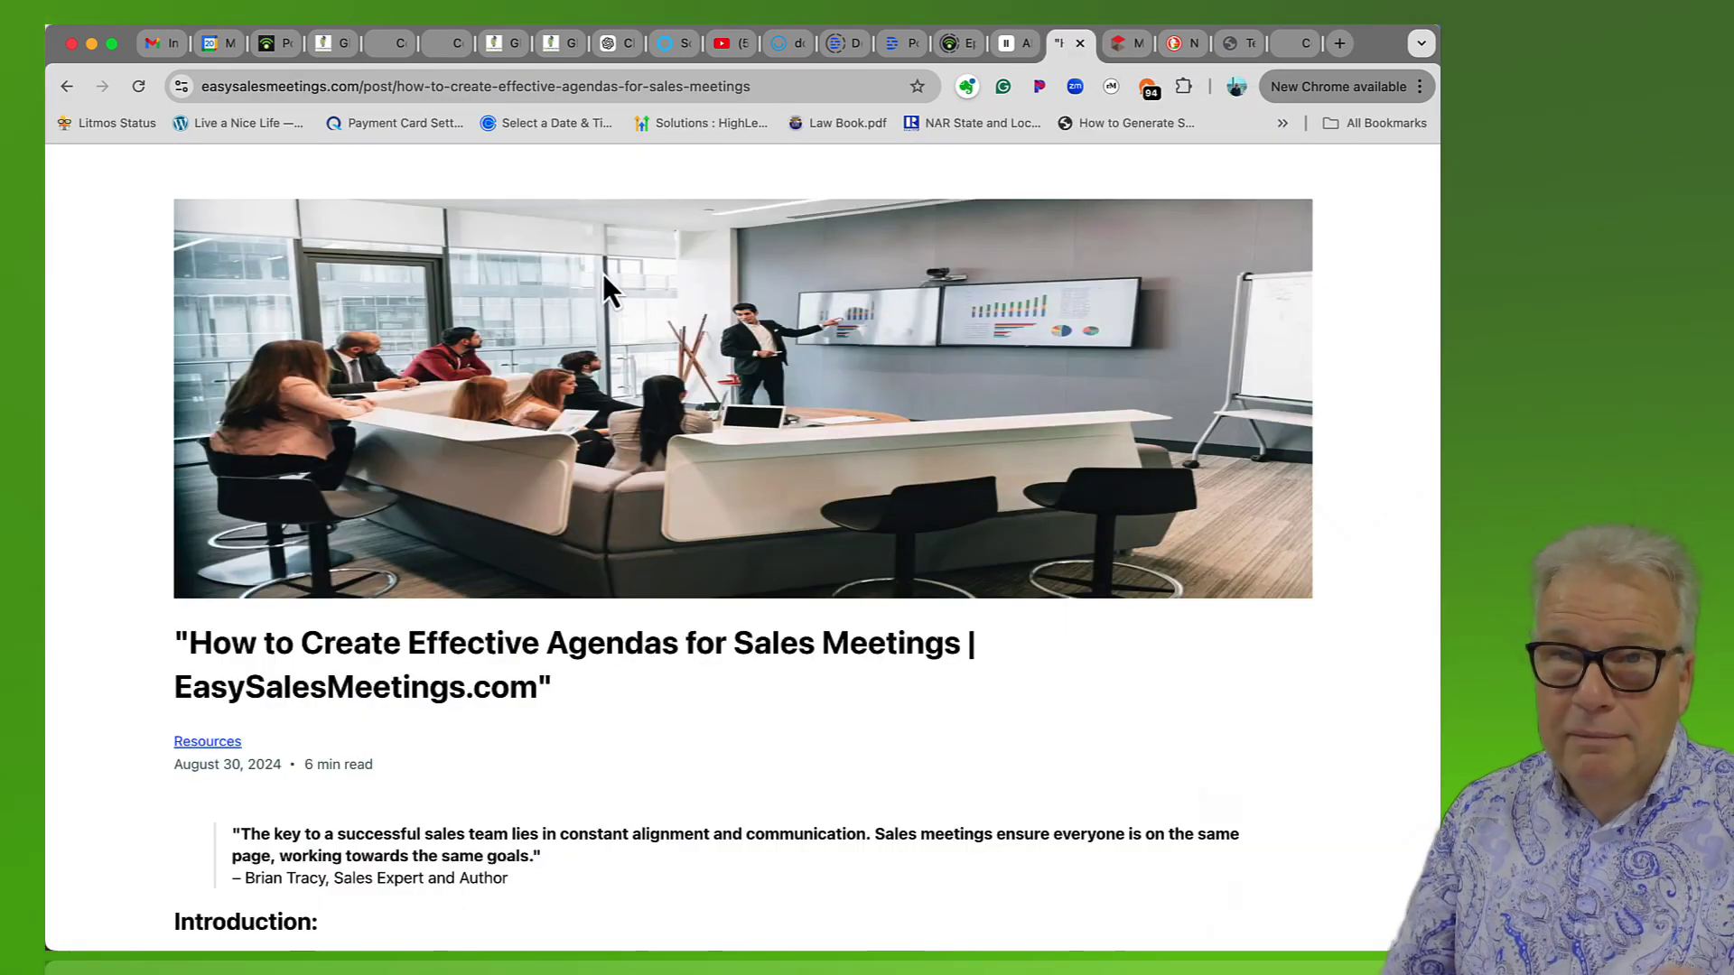
{"action": "scroll", "coordinate": [377, 399], "scroll_direction": "down", "scroll_amount": 3}
{"action": "scroll", "coordinate": [378, 399], "scroll_direction": "up", "scroll_amount": 3}
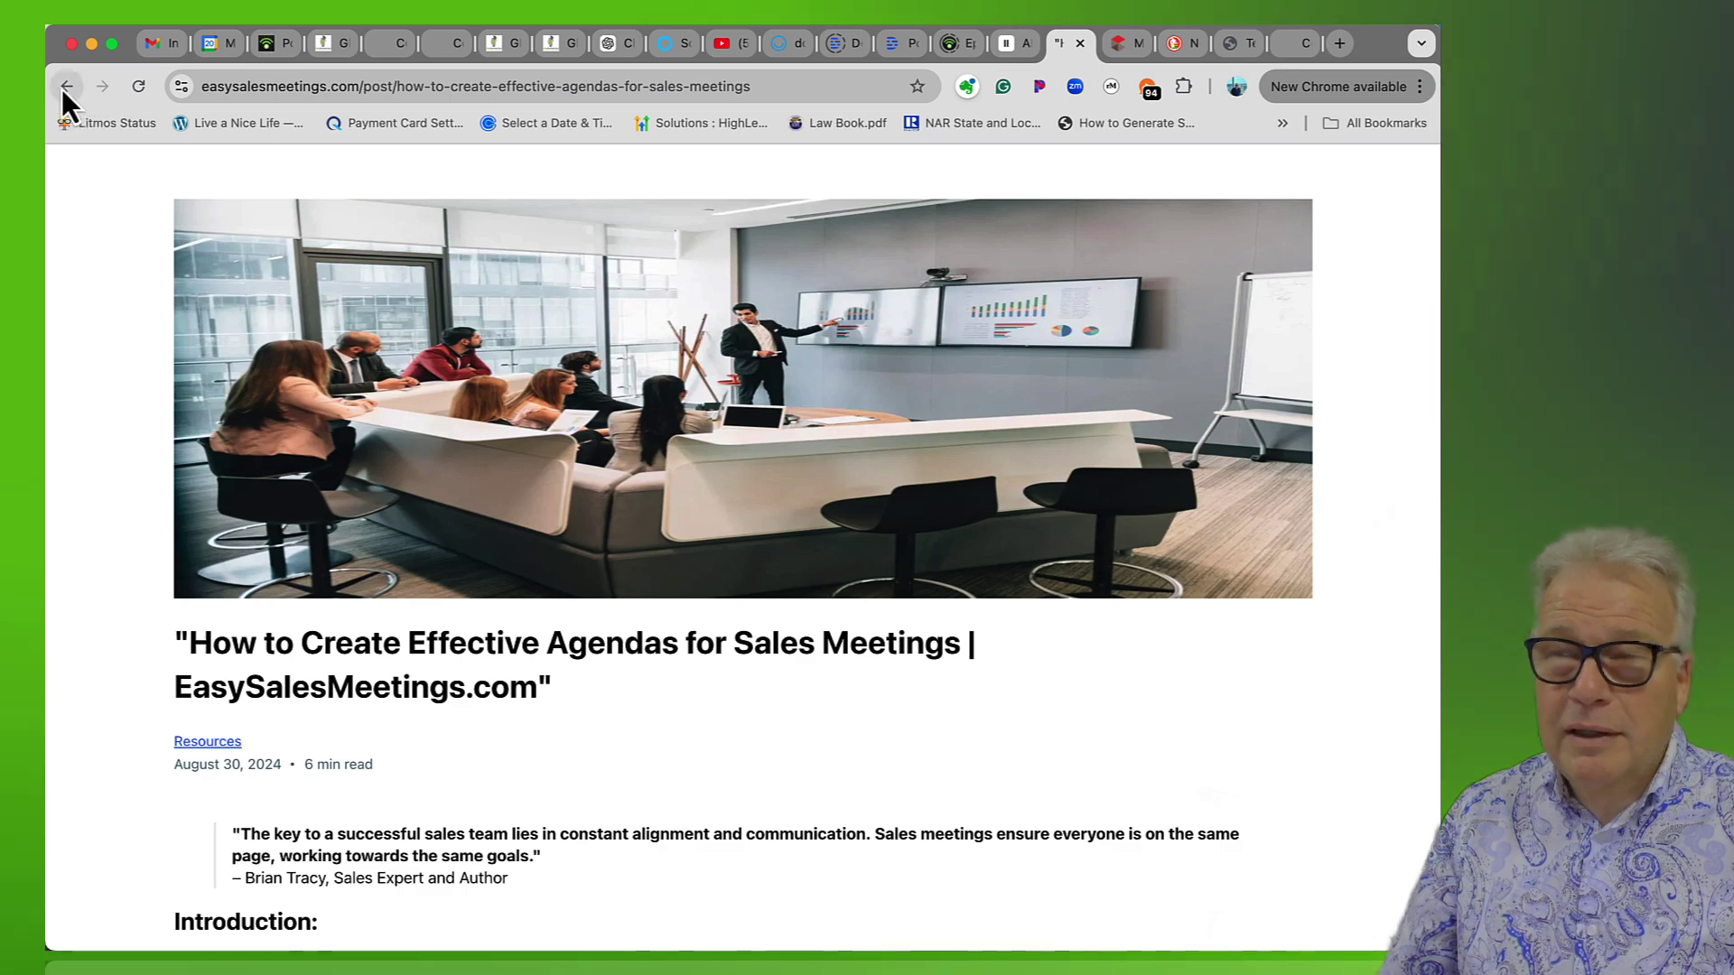
- View the sales meeting agendas post in the recent blogs tab and reload it
{"action": "left_click", "coordinate": [1292, 51]}
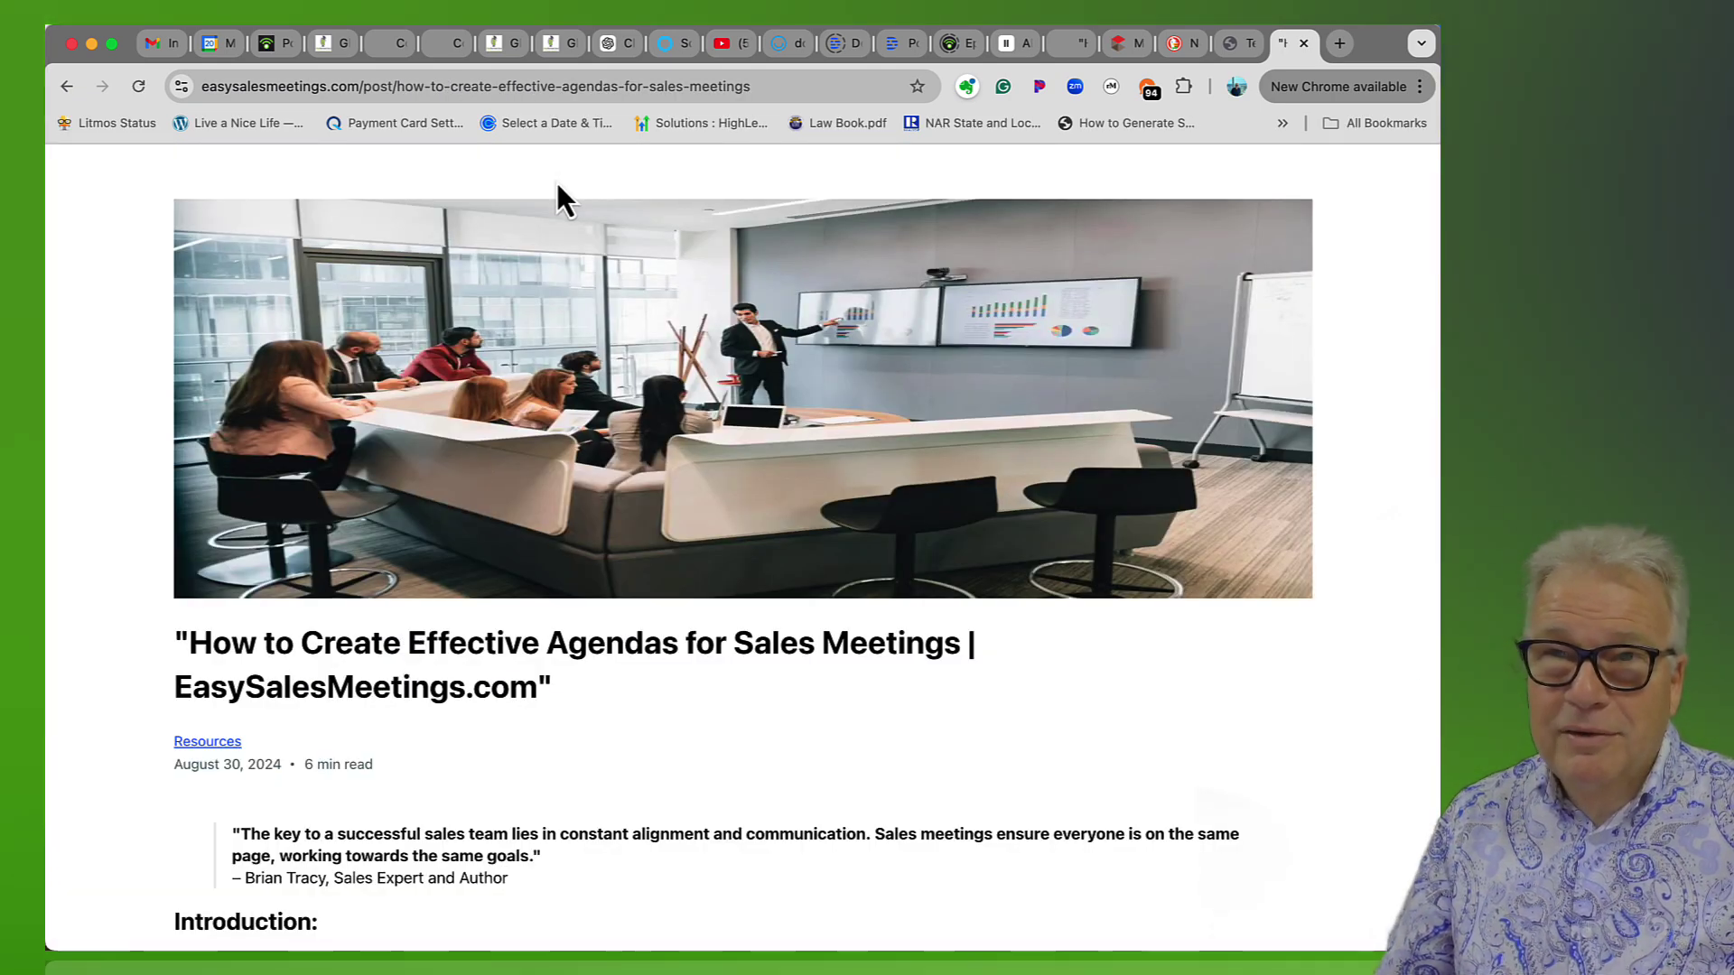
{"action": "left_click", "coordinate": [136, 88]}
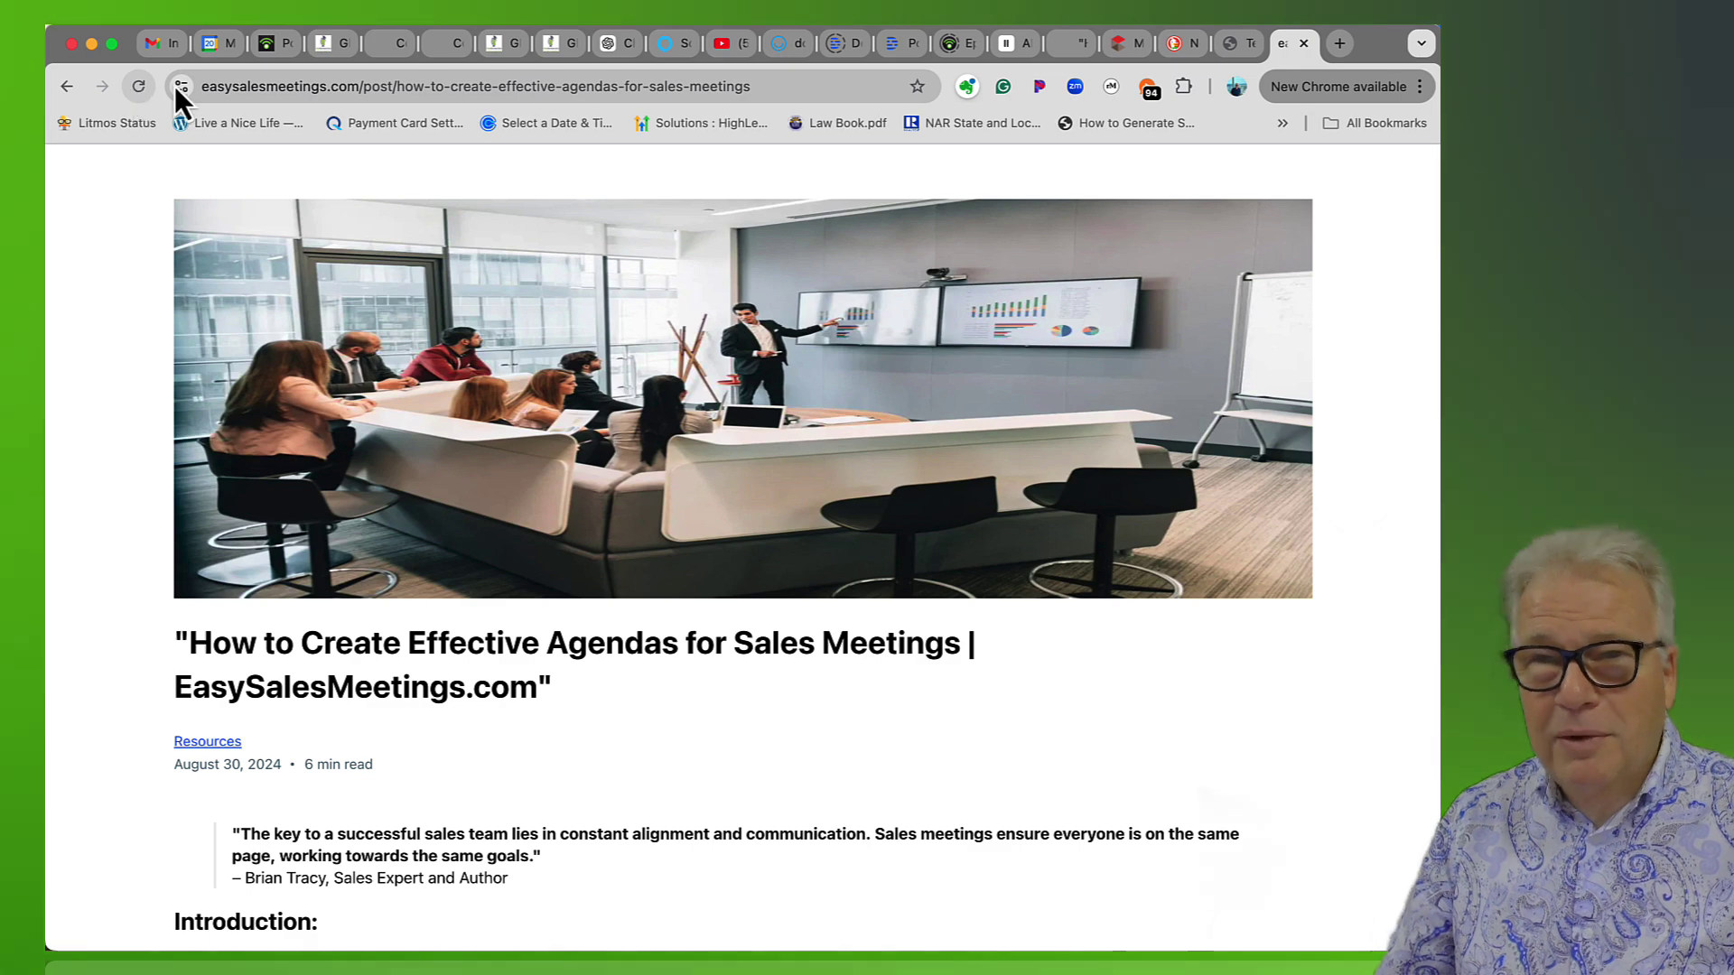
- In the GoHighLevel blog builder, try a transparent background on the Blog Home header row, restore black, and save
{"action": "left_click", "coordinate": [322, 52]}
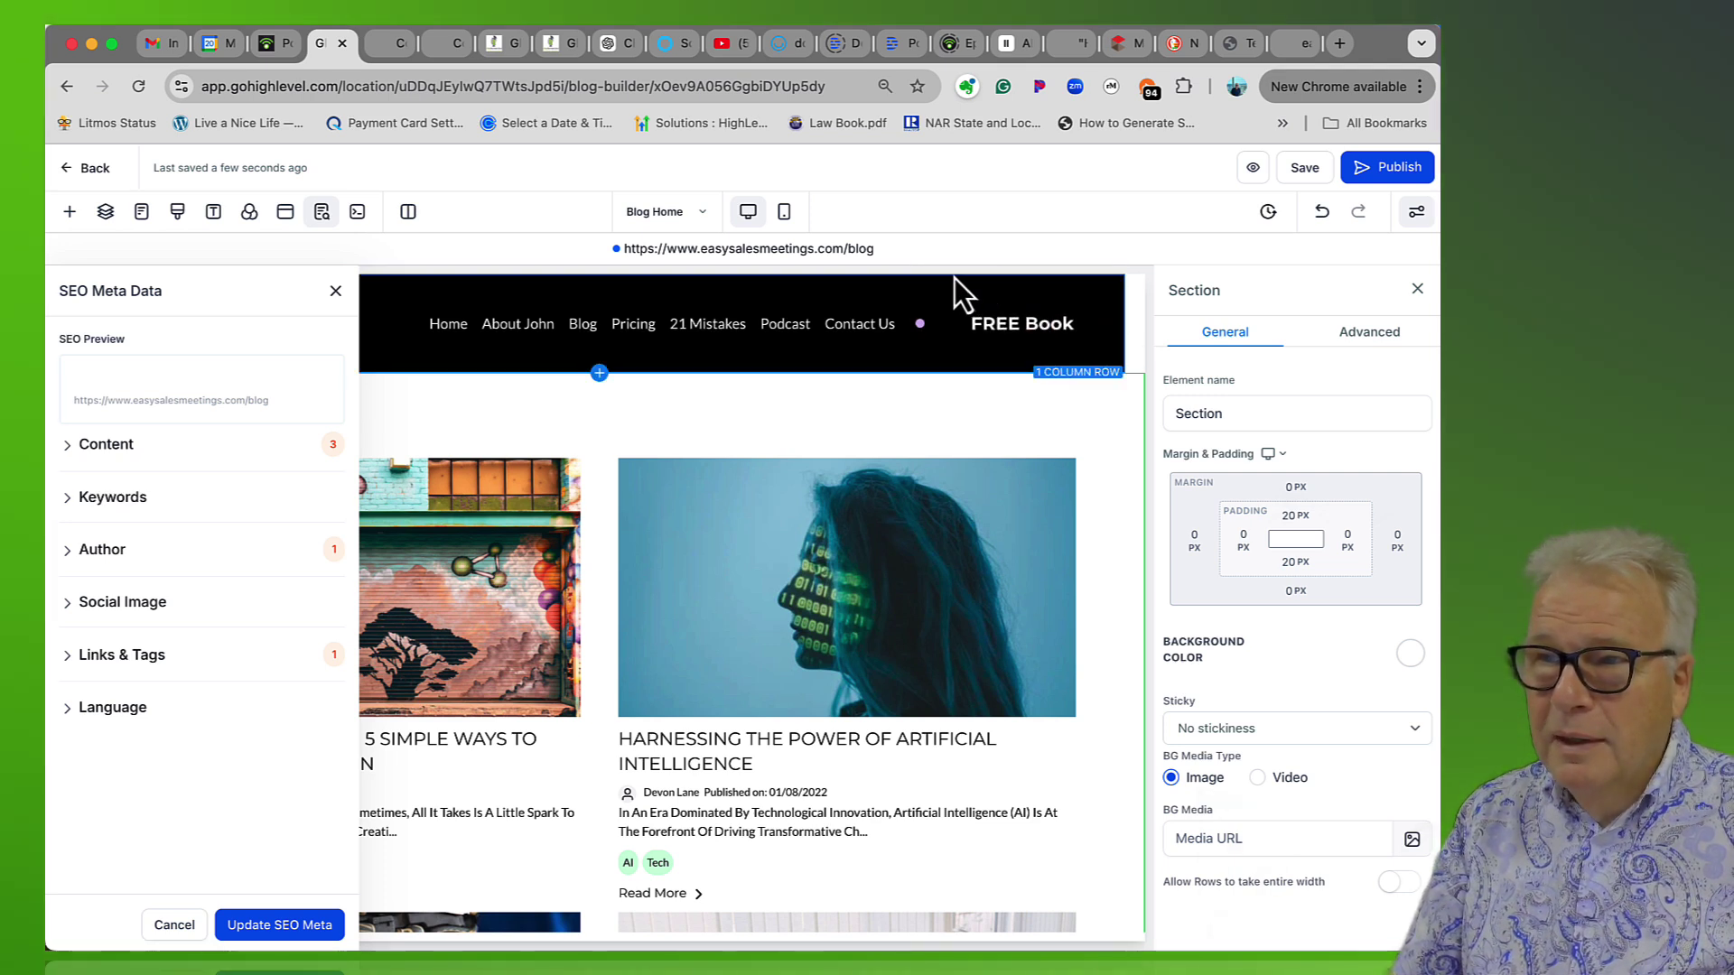
{"action": "left_click", "coordinate": [950, 312]}
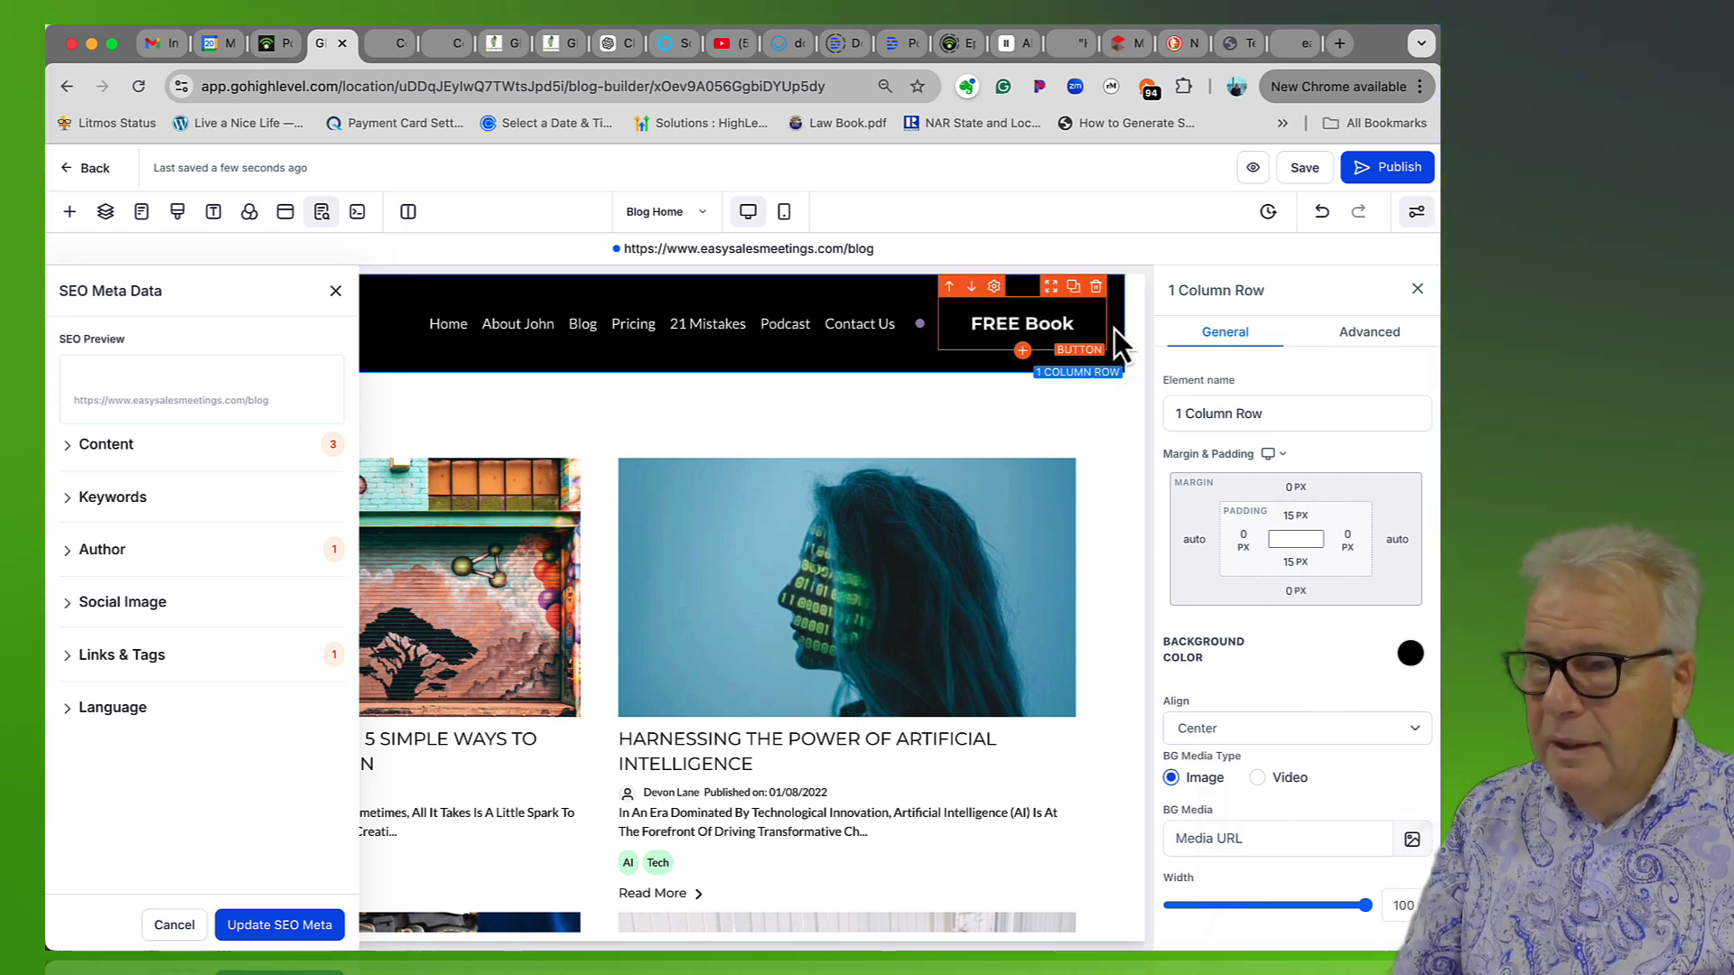
{"action": "left_click", "coordinate": [1405, 664]}
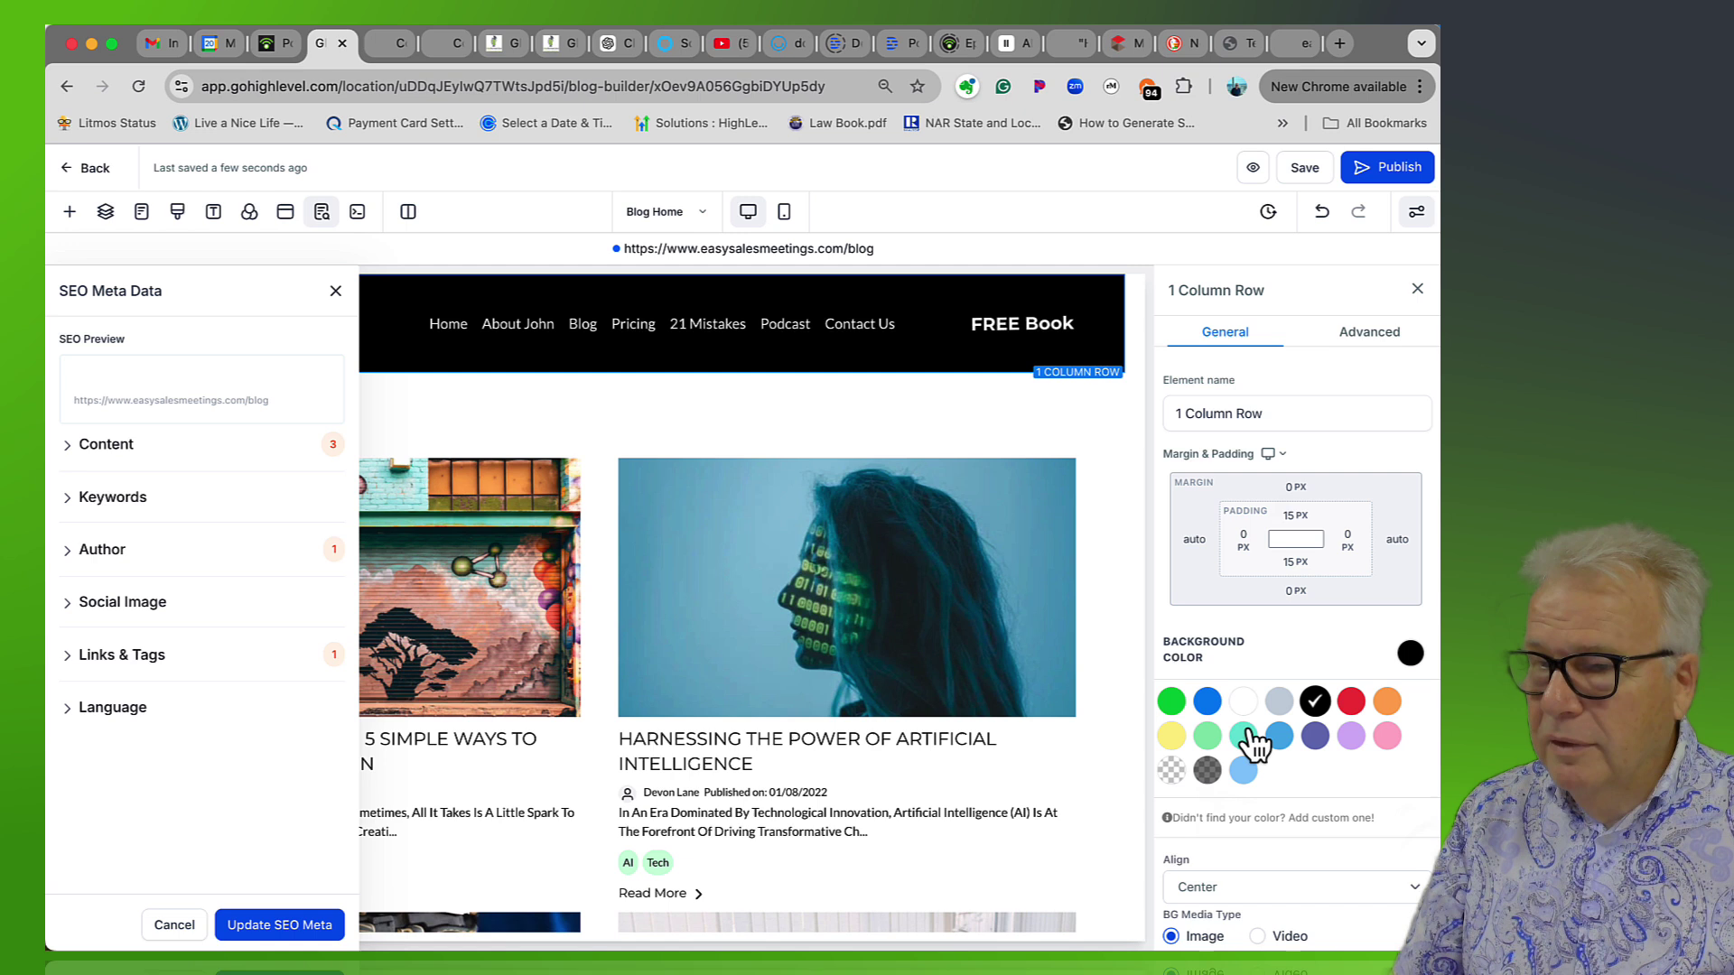
{"action": "left_click", "coordinate": [1172, 770]}
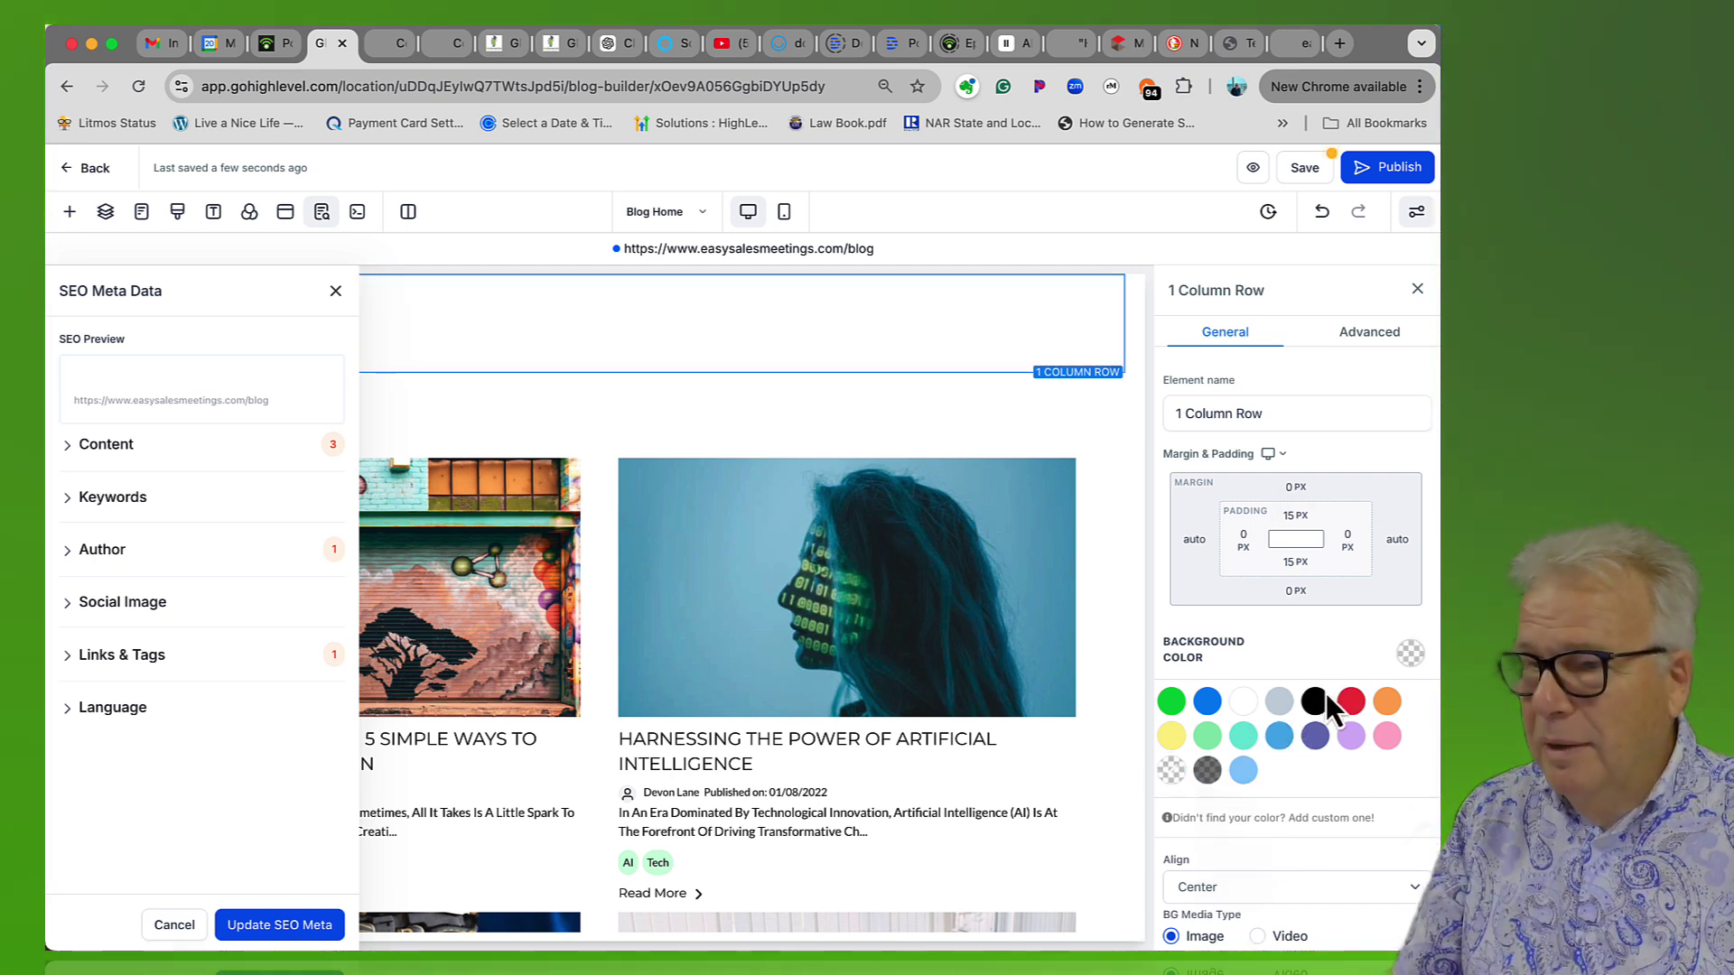
{"action": "left_click", "coordinate": [1315, 700]}
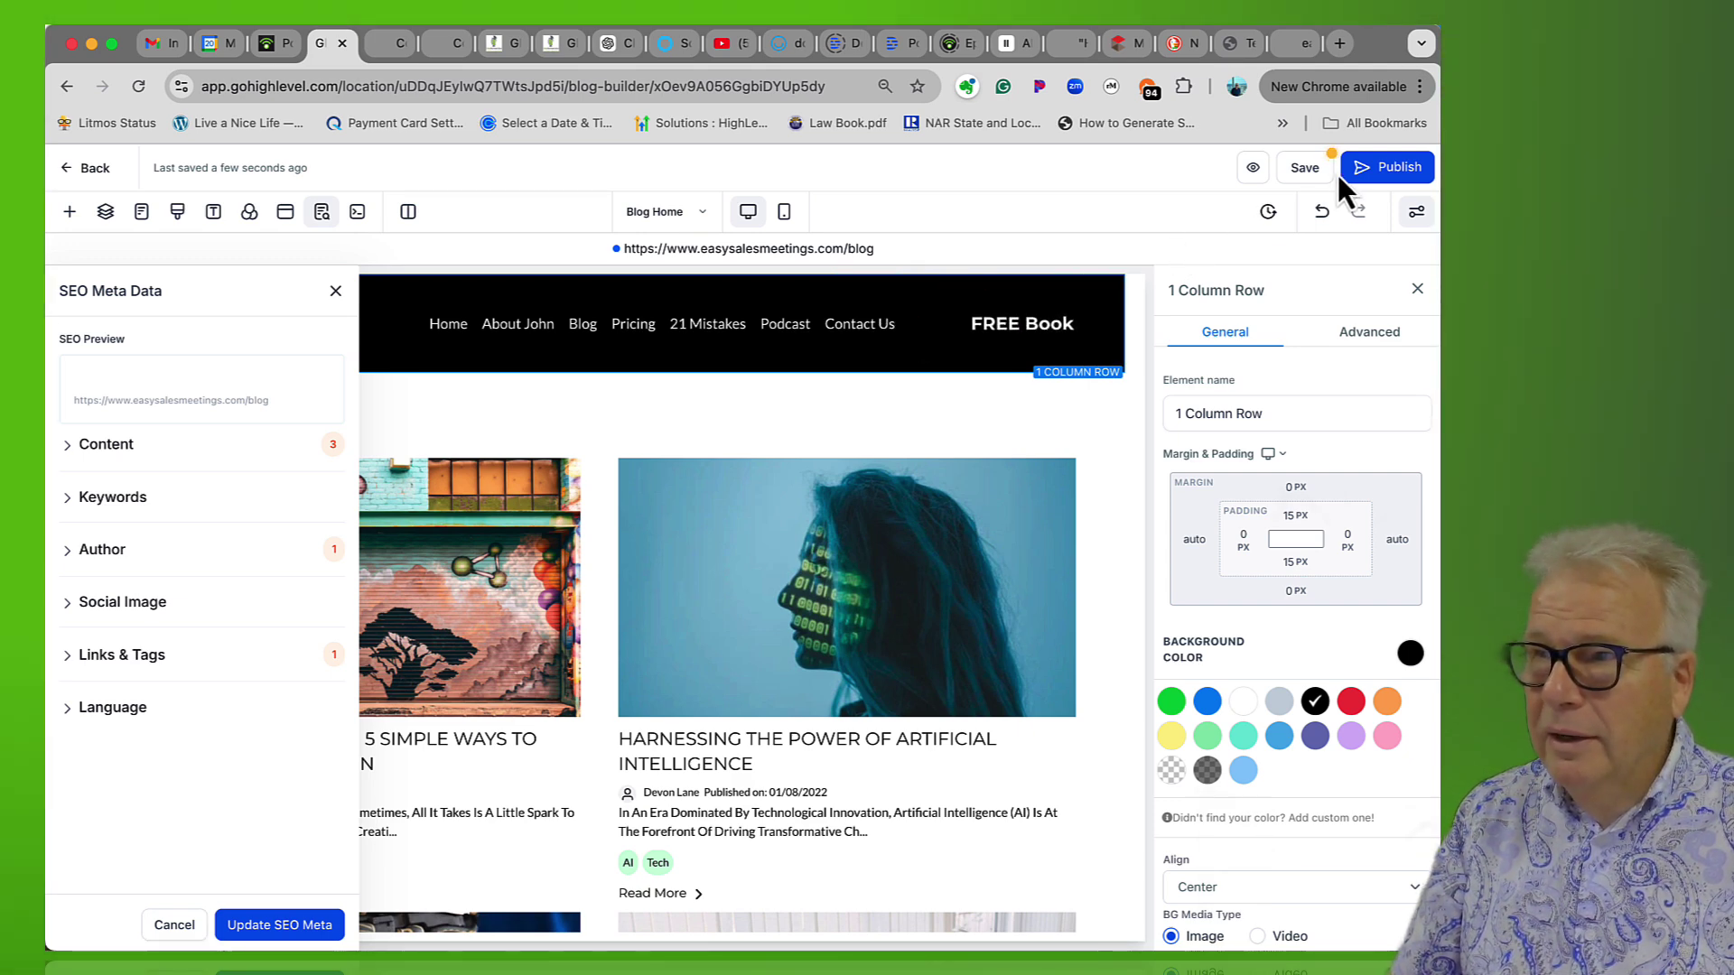
{"action": "left_click", "coordinate": [1303, 168]}
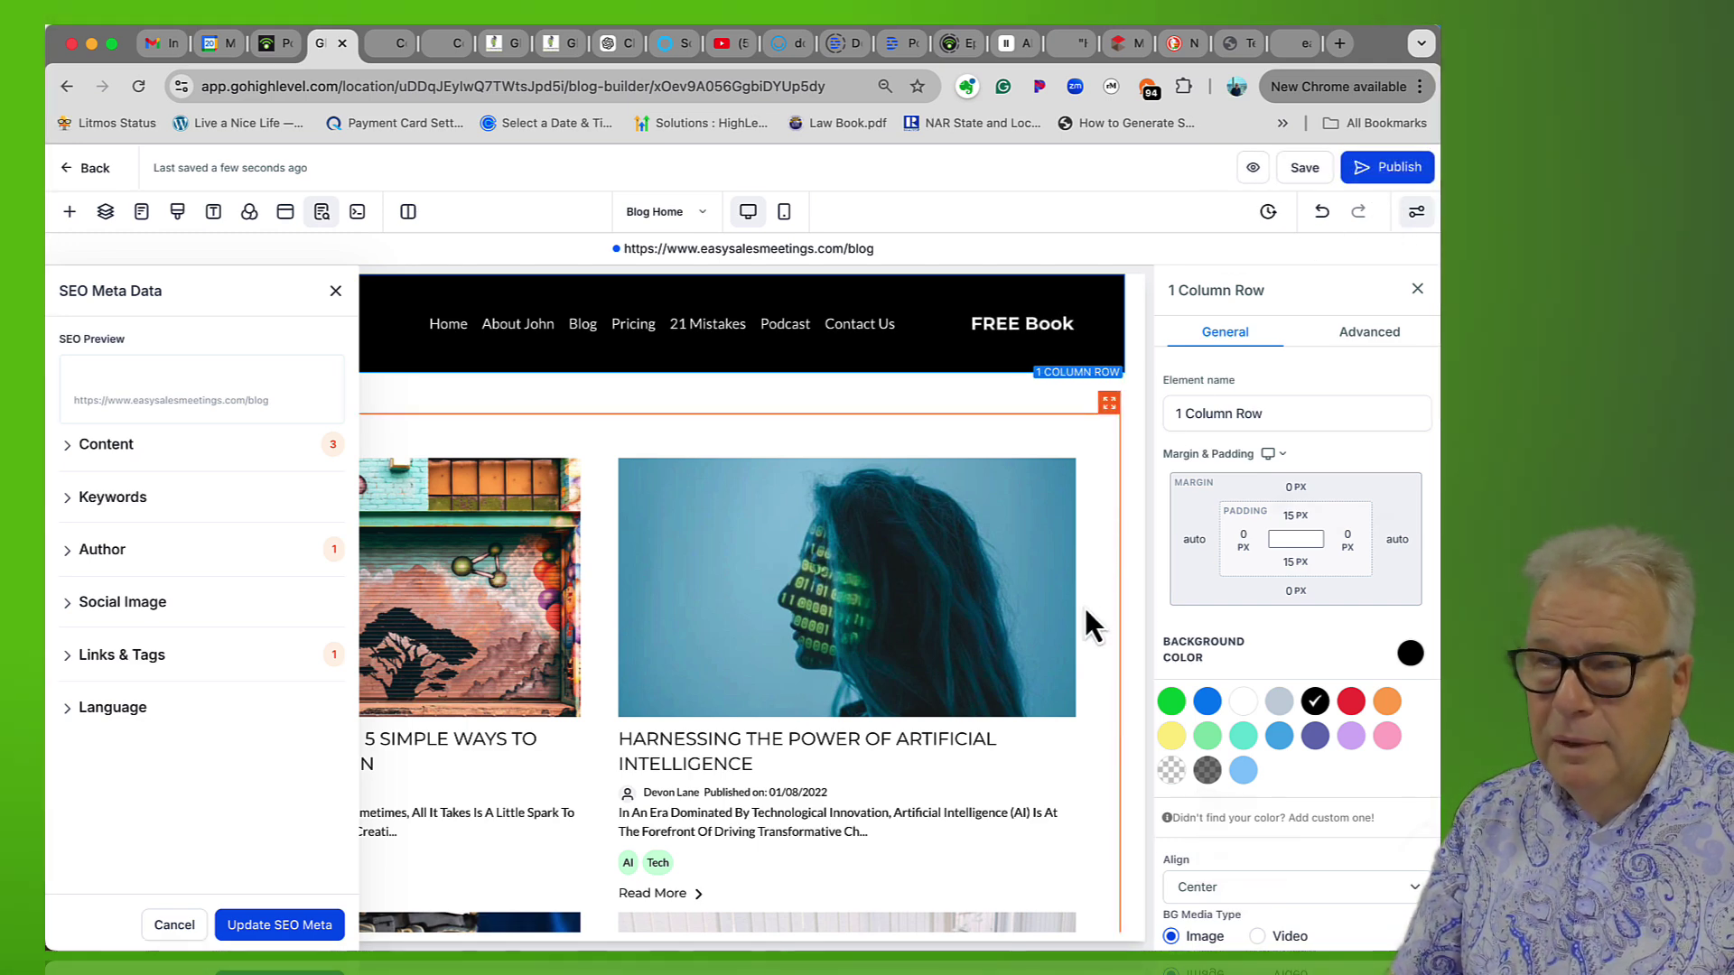
- Review the Blog Home template from the navigation header down to the footer's social icons
{"action": "scroll", "coordinate": [1092, 684], "scroll_direction": "down", "scroll_amount": 10}
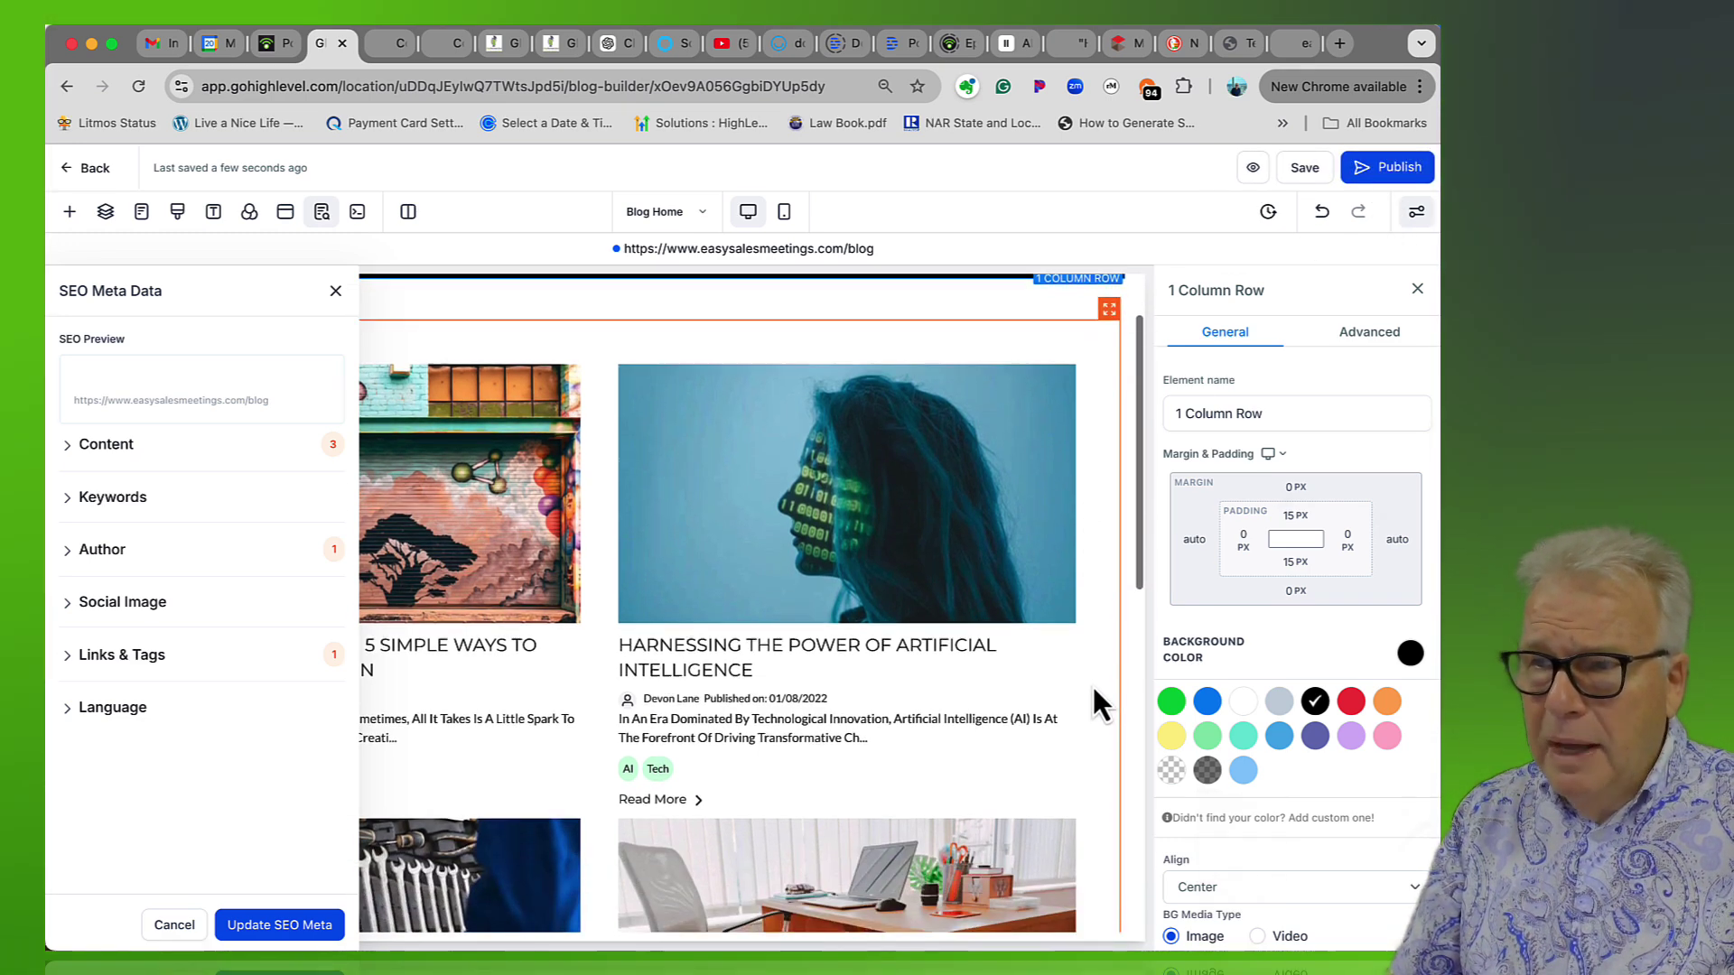
{"action": "scroll", "coordinate": [1092, 684], "scroll_direction": "up", "scroll_amount": 5}
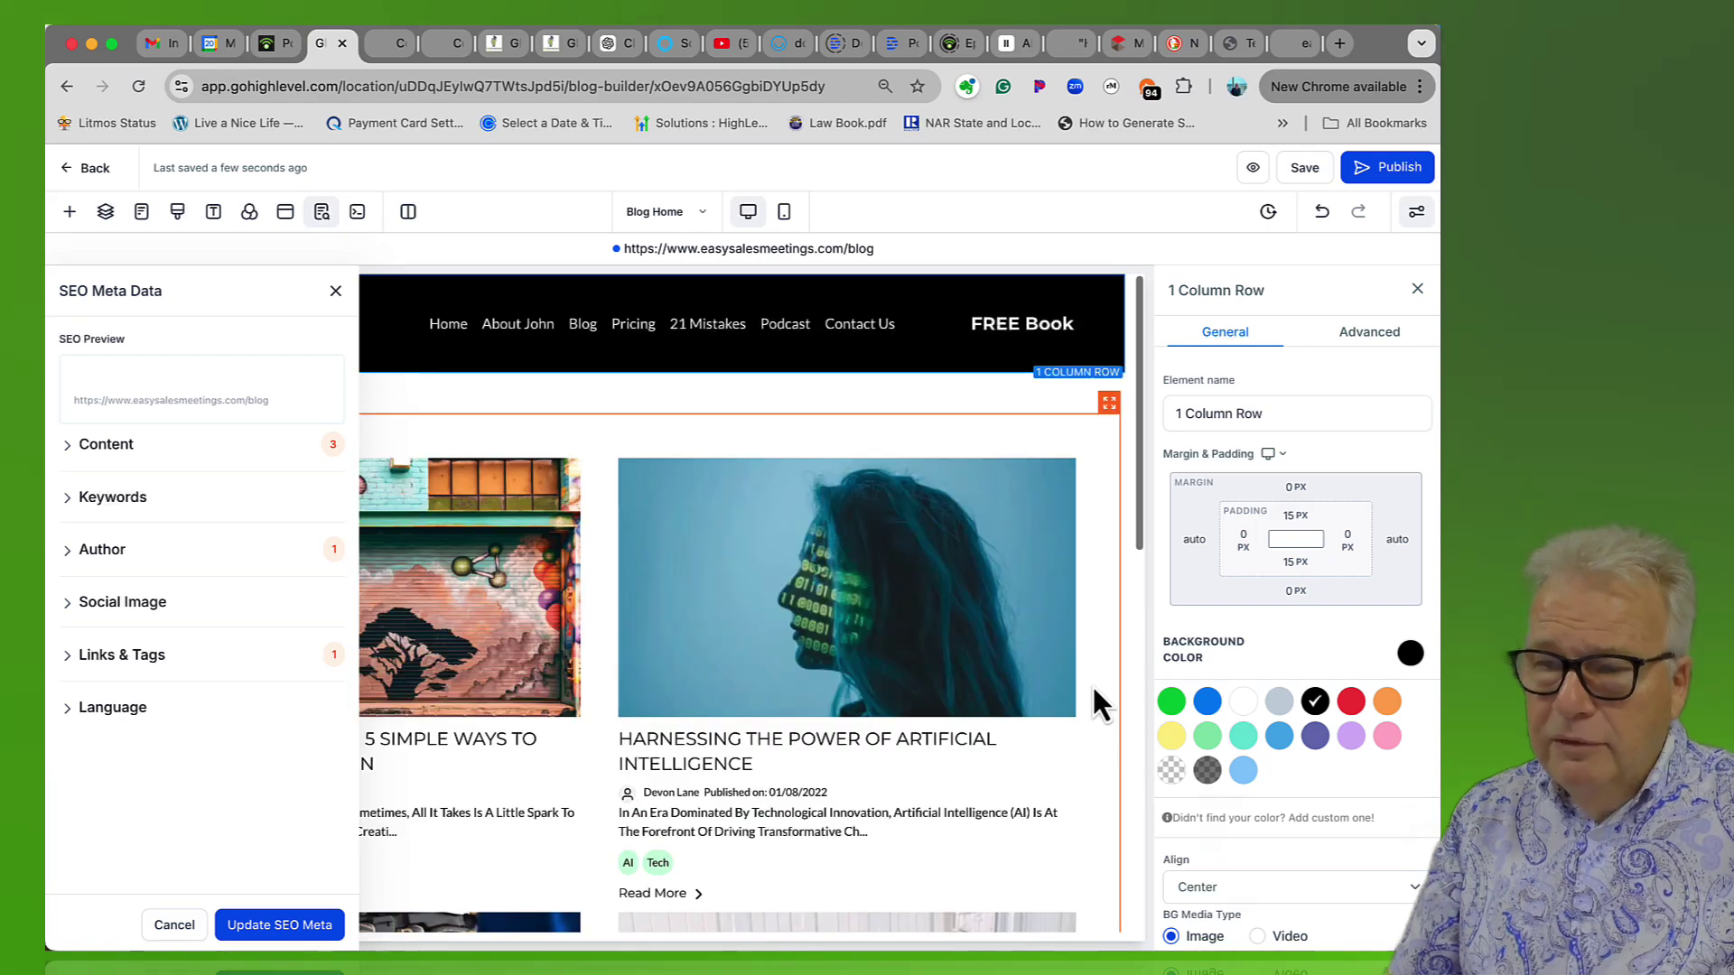
{"action": "scroll", "coordinate": [1091, 685], "scroll_direction": "down", "scroll_amount": 5}
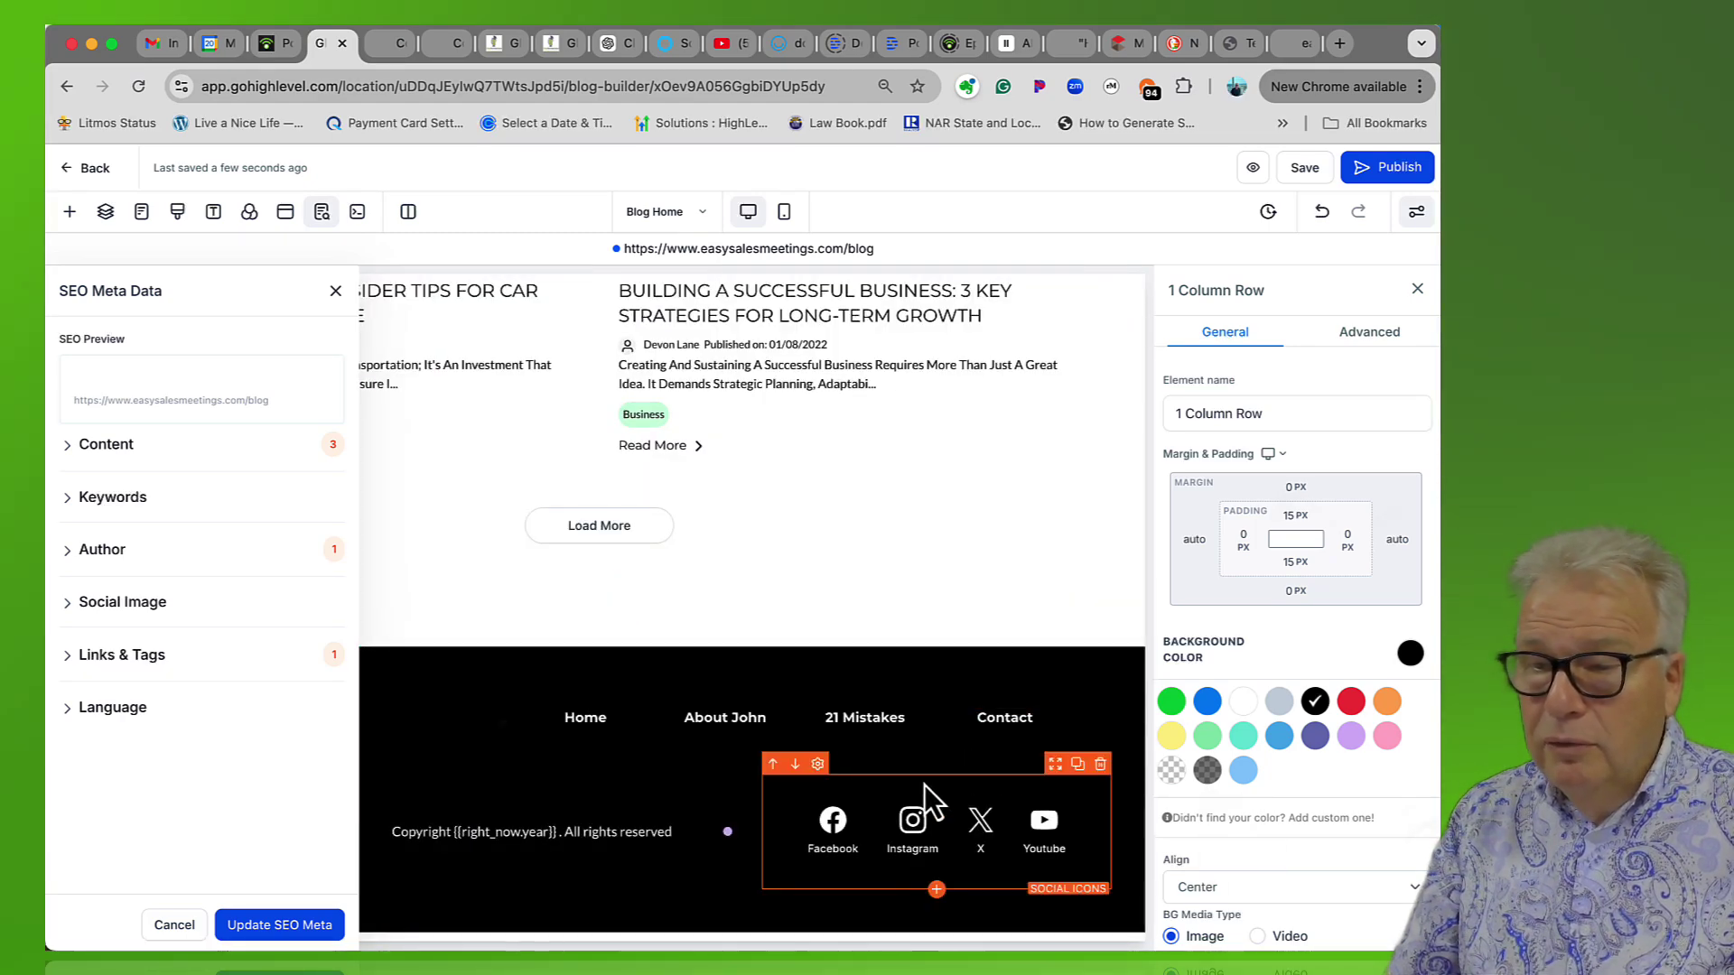
- Return to the Blog Home header and show the saved section templates that can be added
{"action": "scroll", "coordinate": [1130, 589], "scroll_direction": "up", "scroll_amount": 10}
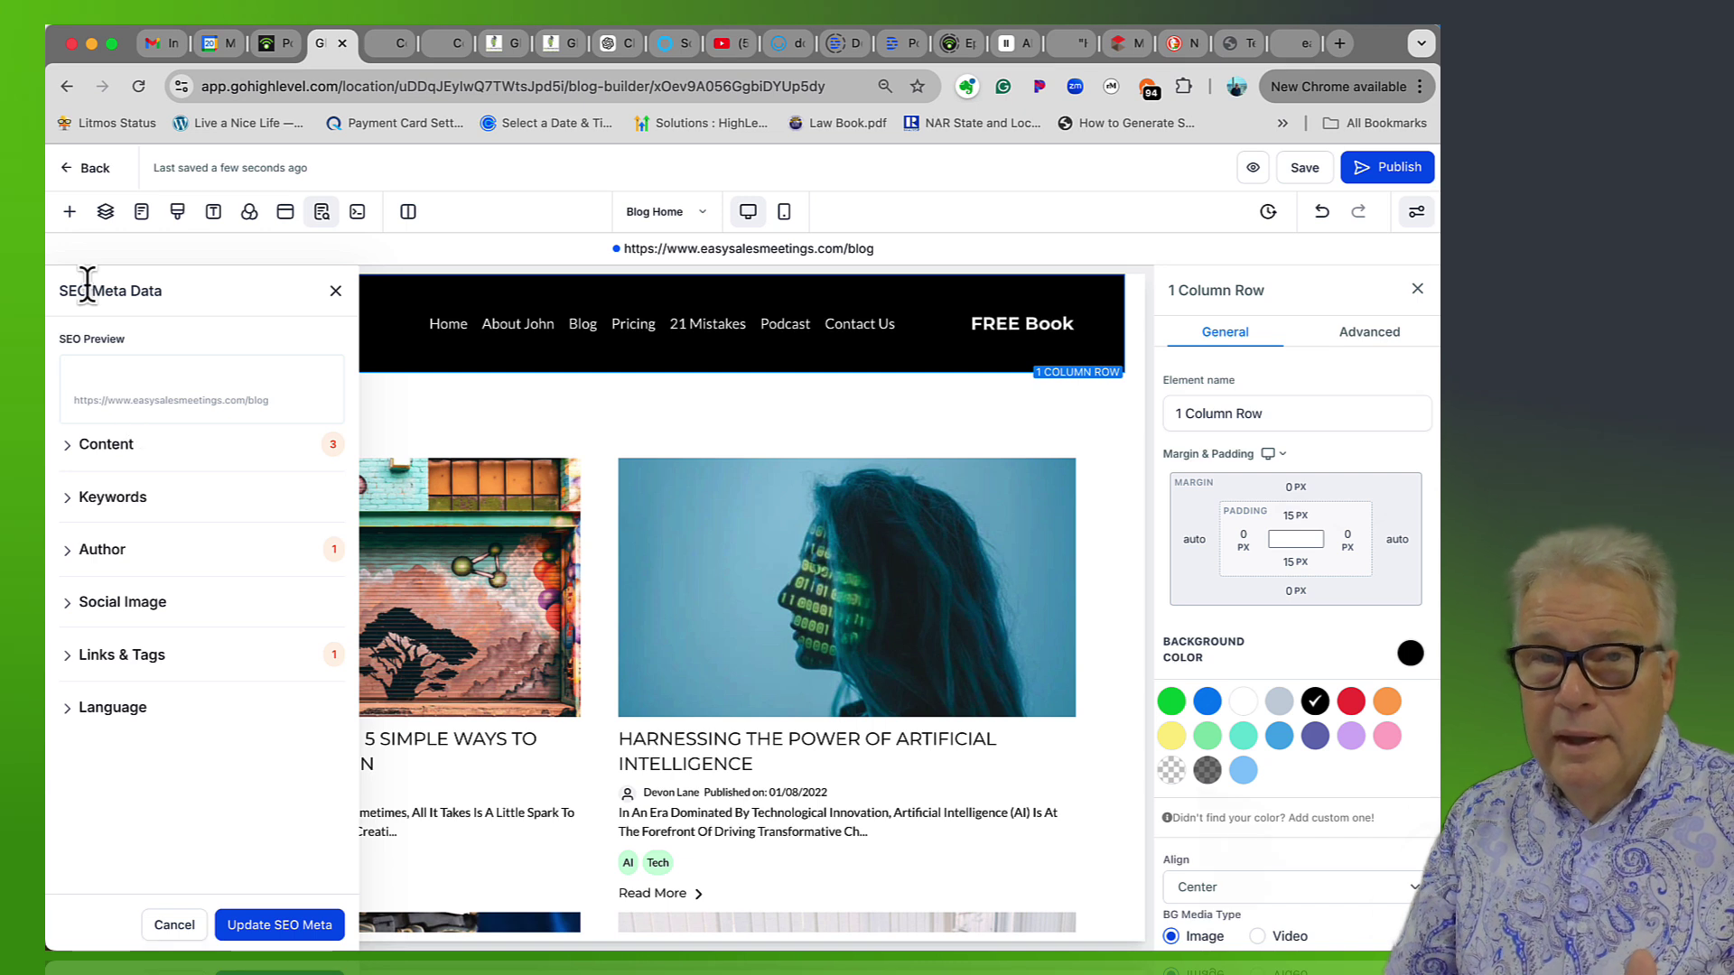
{"action": "left_click", "coordinate": [71, 213]}
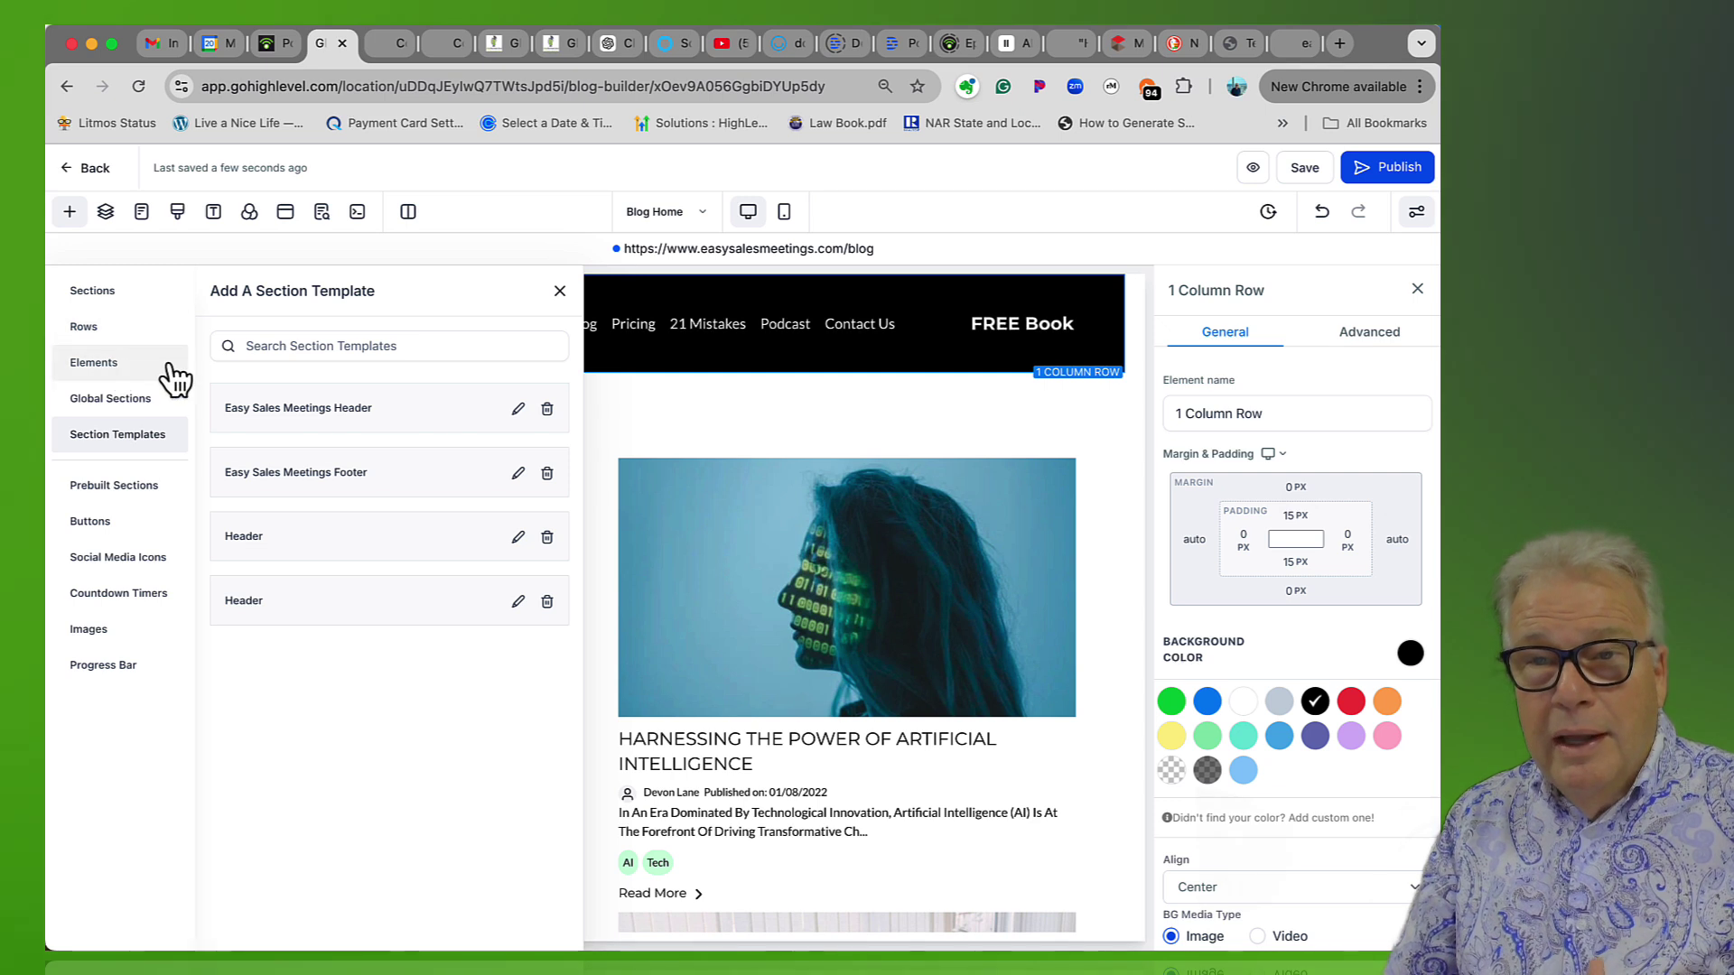
{"action": "left_click", "coordinate": [276, 348]}
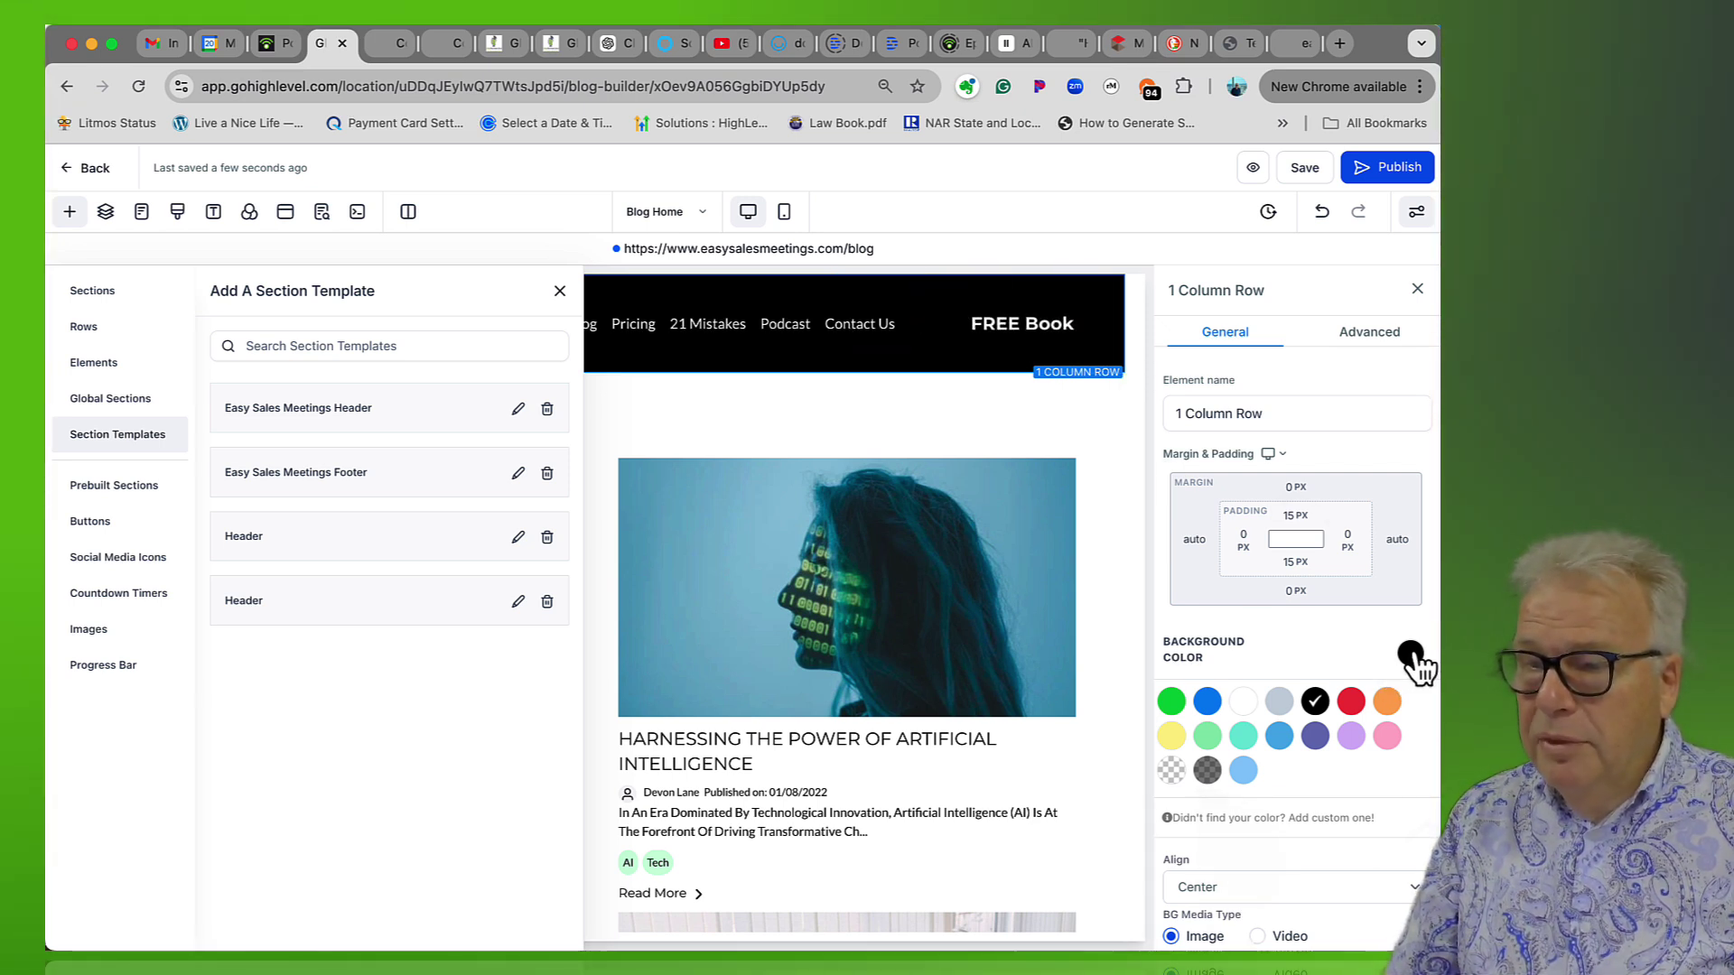
- Try a transparent background on the 1 Column Row in the header, restore black, and publish the Blog Home page
{"action": "left_click", "coordinate": [1171, 770]}
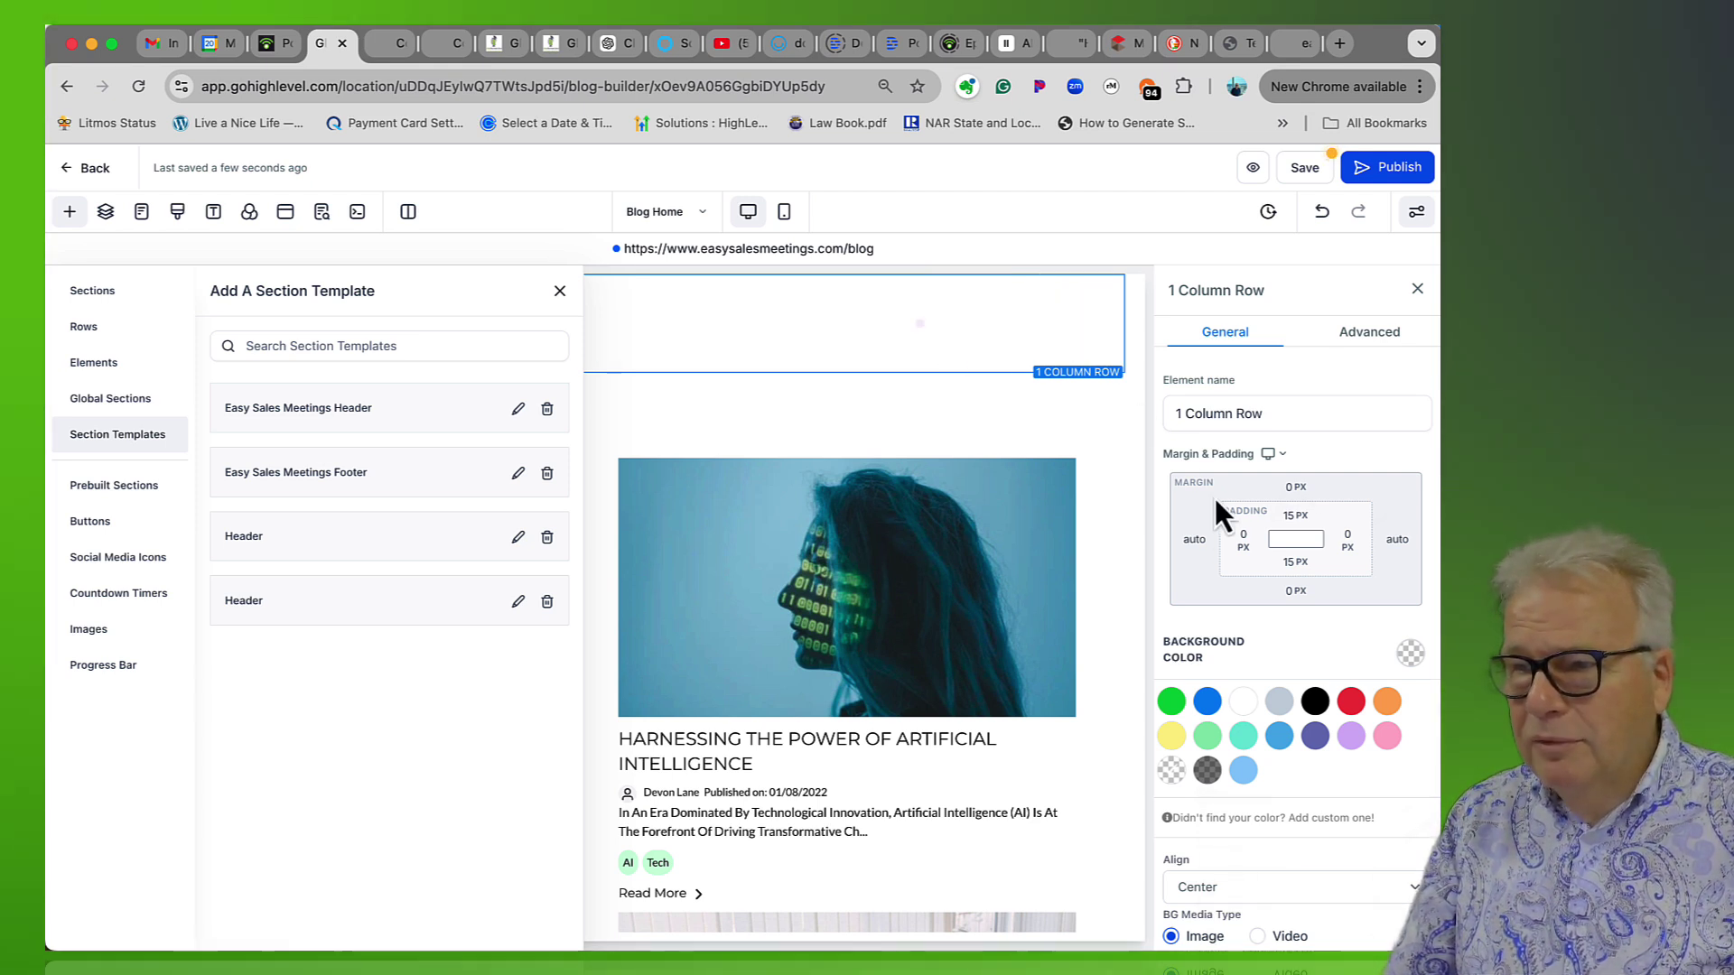
{"action": "left_click", "coordinate": [1316, 704]}
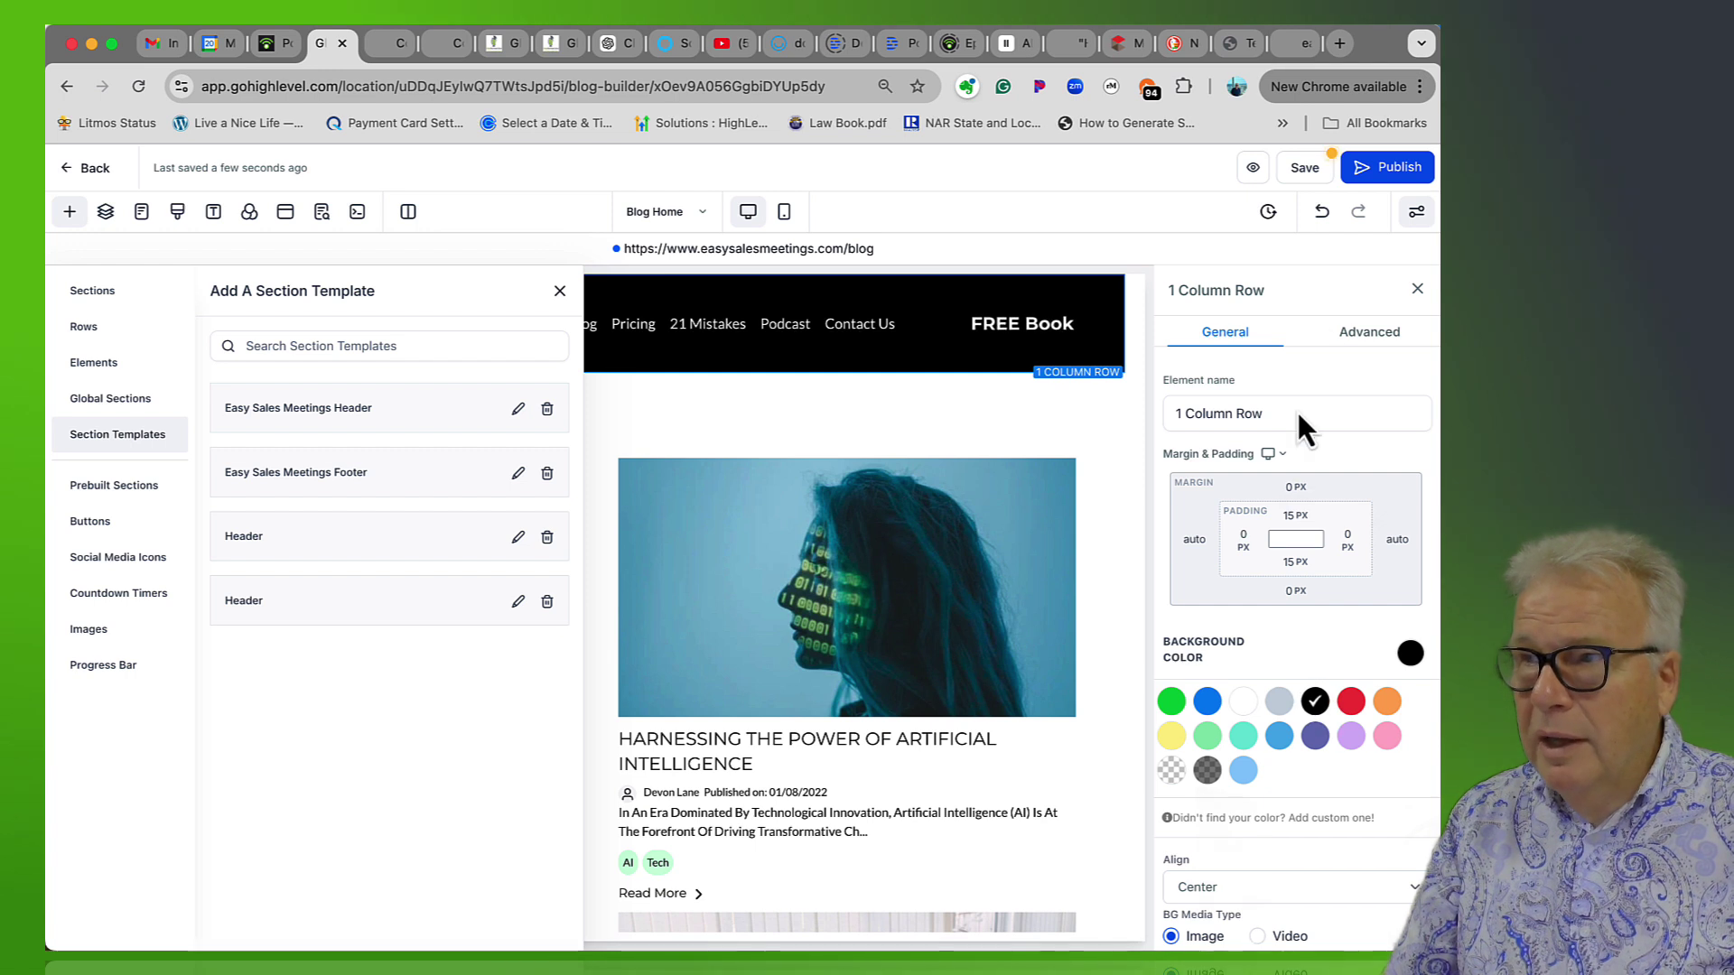
{"action": "left_click", "coordinate": [1394, 166]}
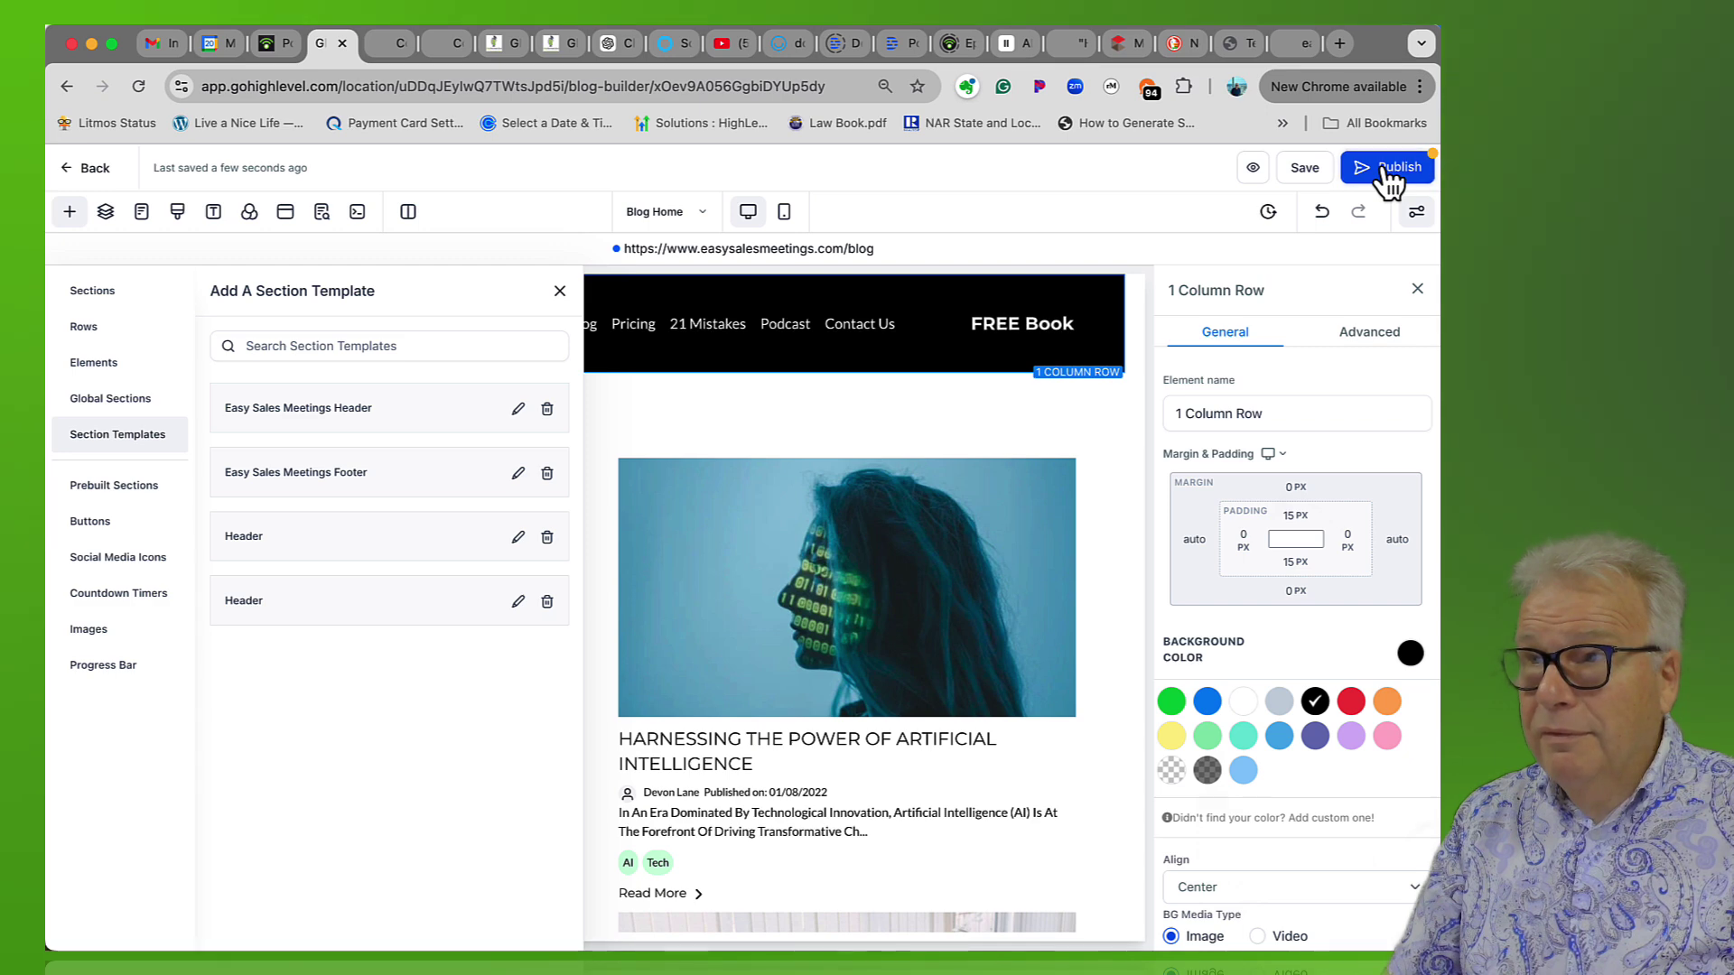
{"action": "left_click", "coordinate": [1381, 168]}
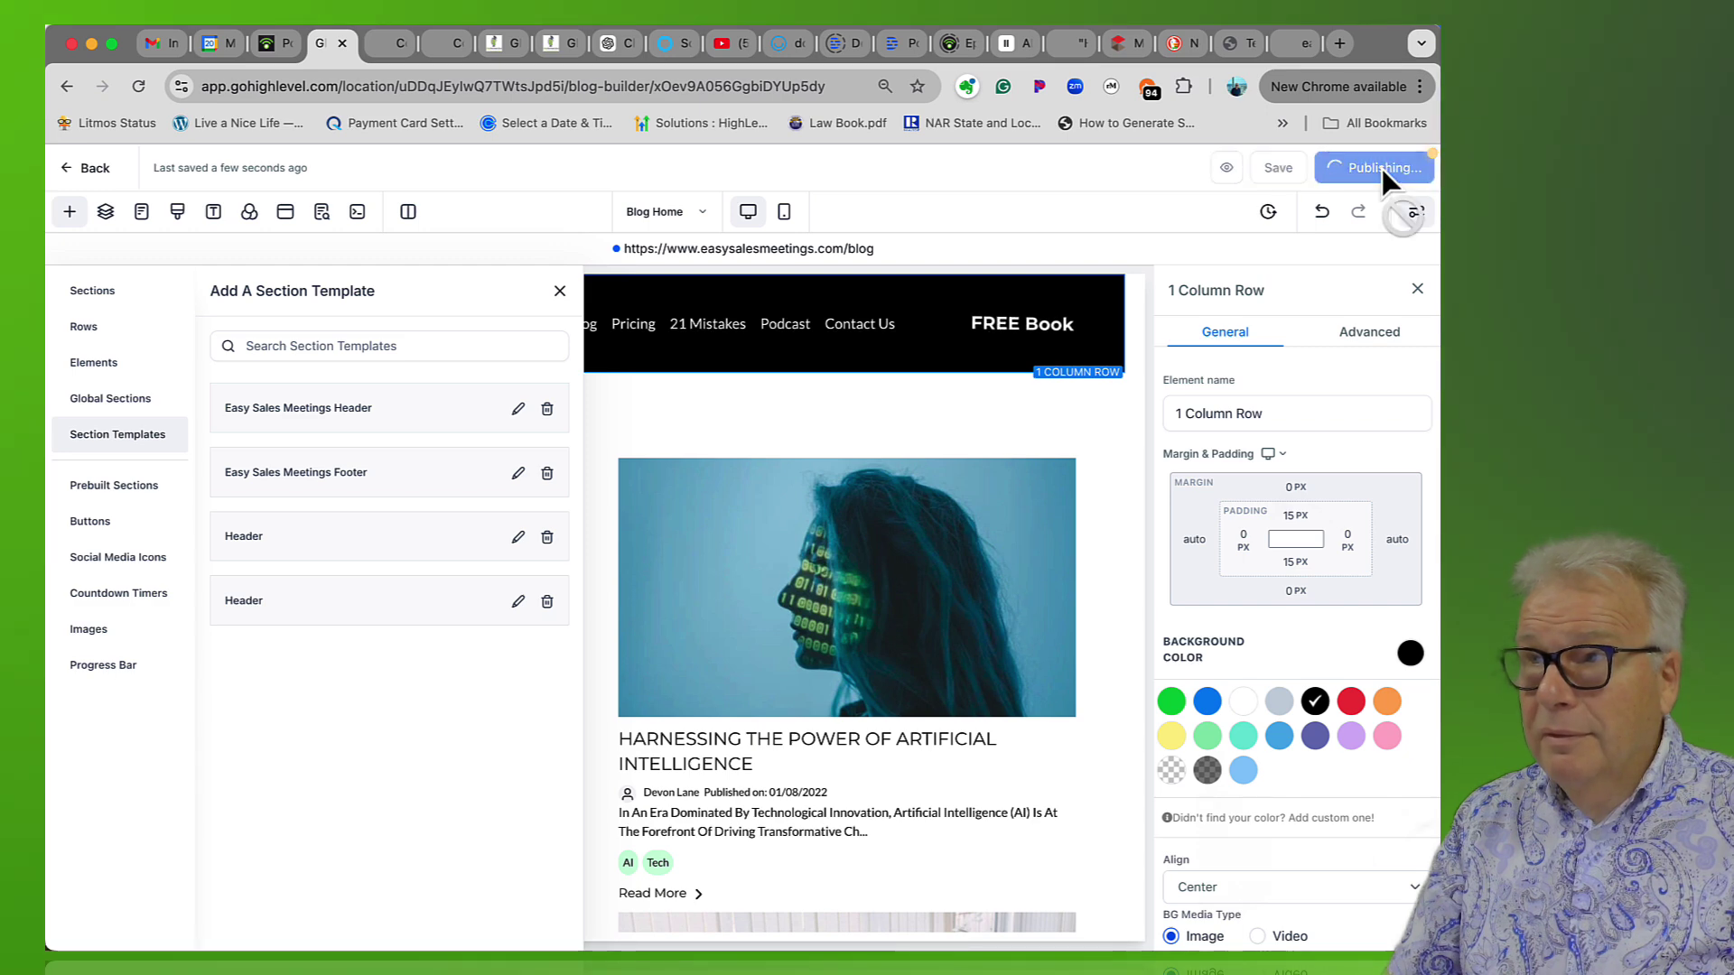
- Preview the Blog Home page down to its footer and open the full sales meeting agendas post from it
{"action": "left_click", "coordinate": [1237, 168]}
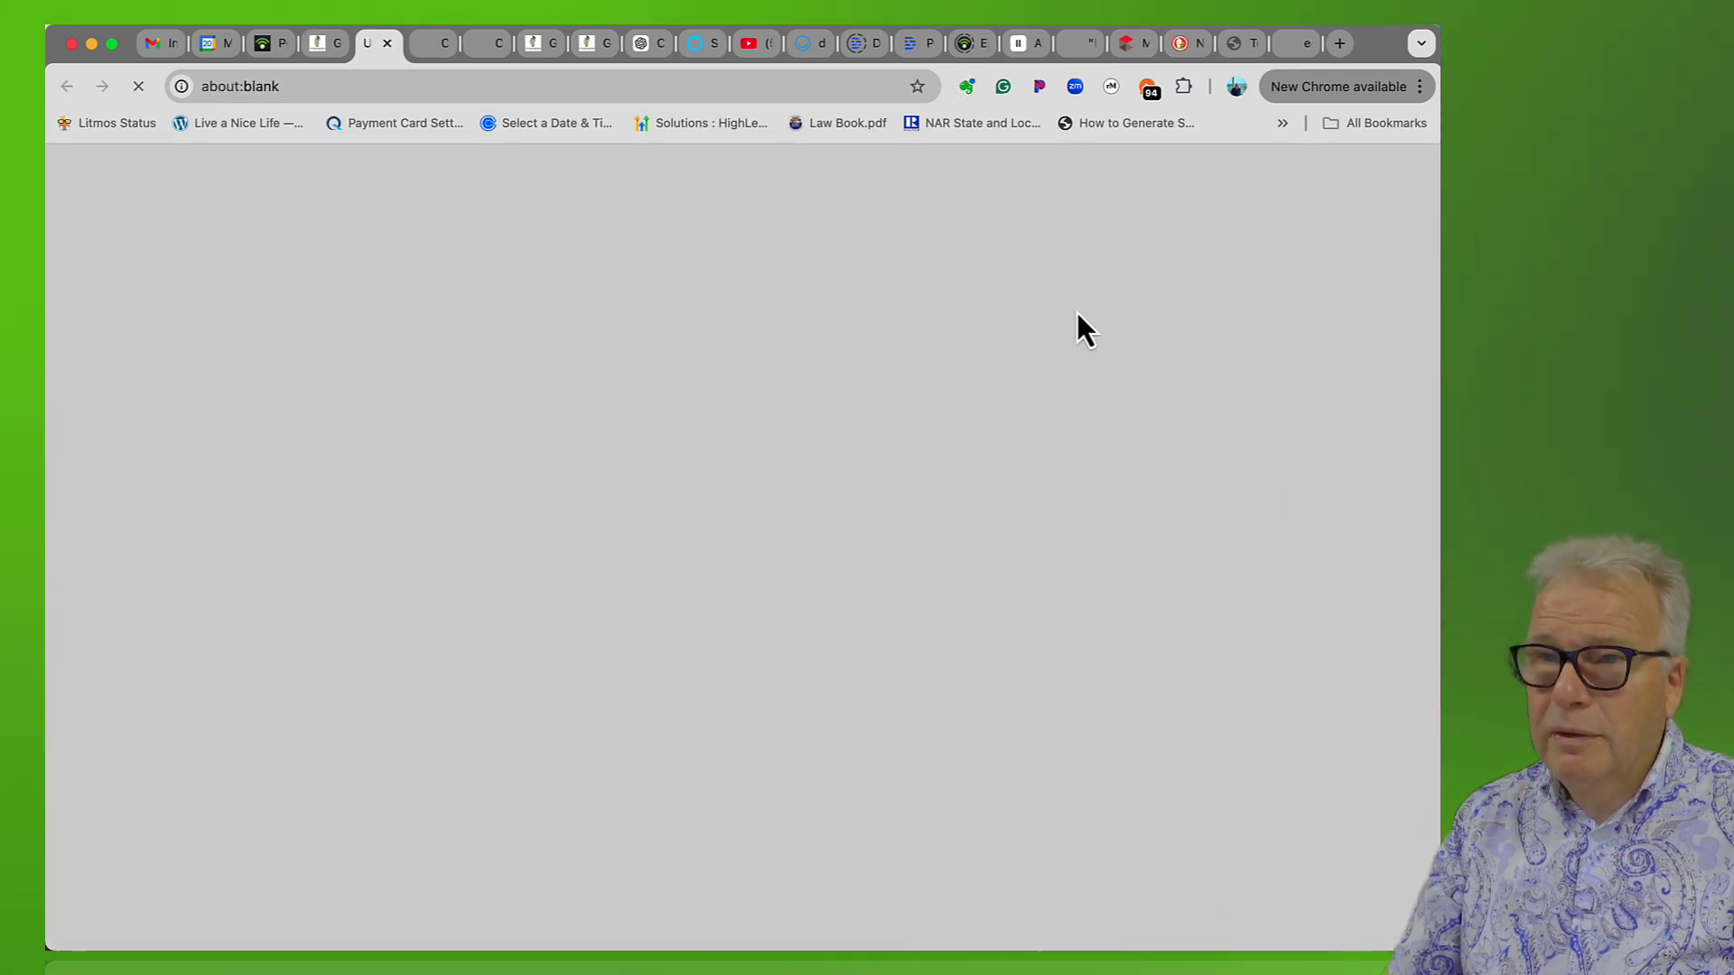
{"action": "scroll", "coordinate": [939, 453], "scroll_direction": "down", "scroll_amount": 5}
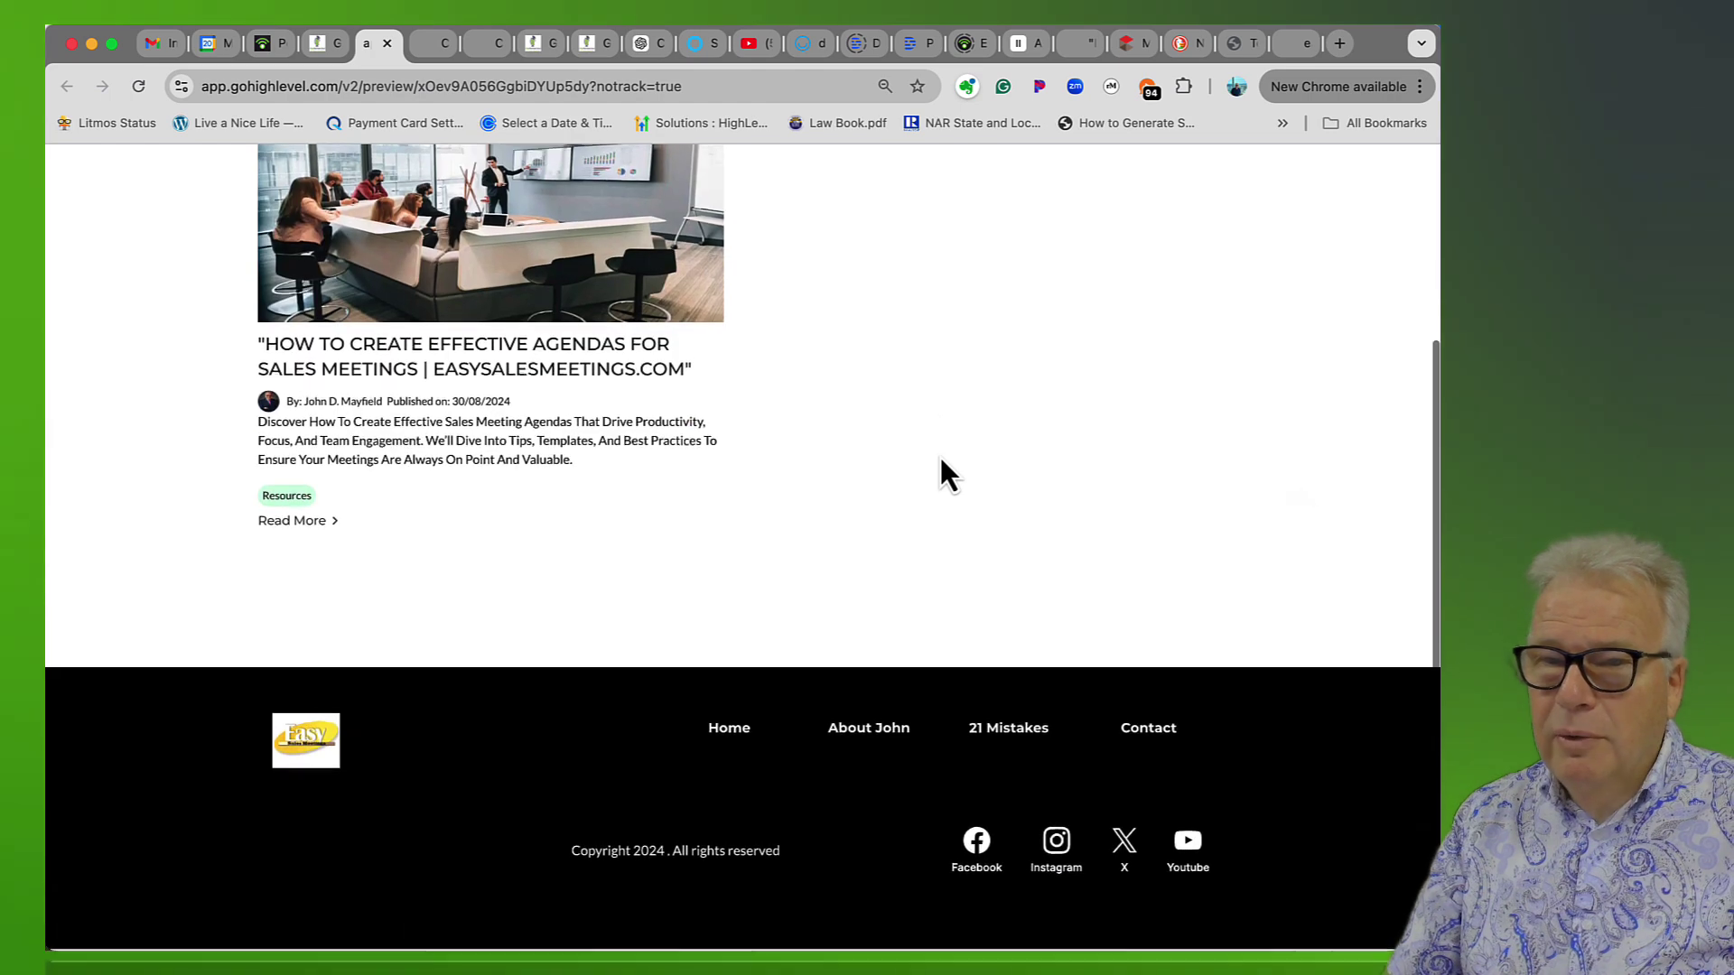
{"action": "scroll", "coordinate": [476, 569], "scroll_direction": "up", "scroll_amount": 3}
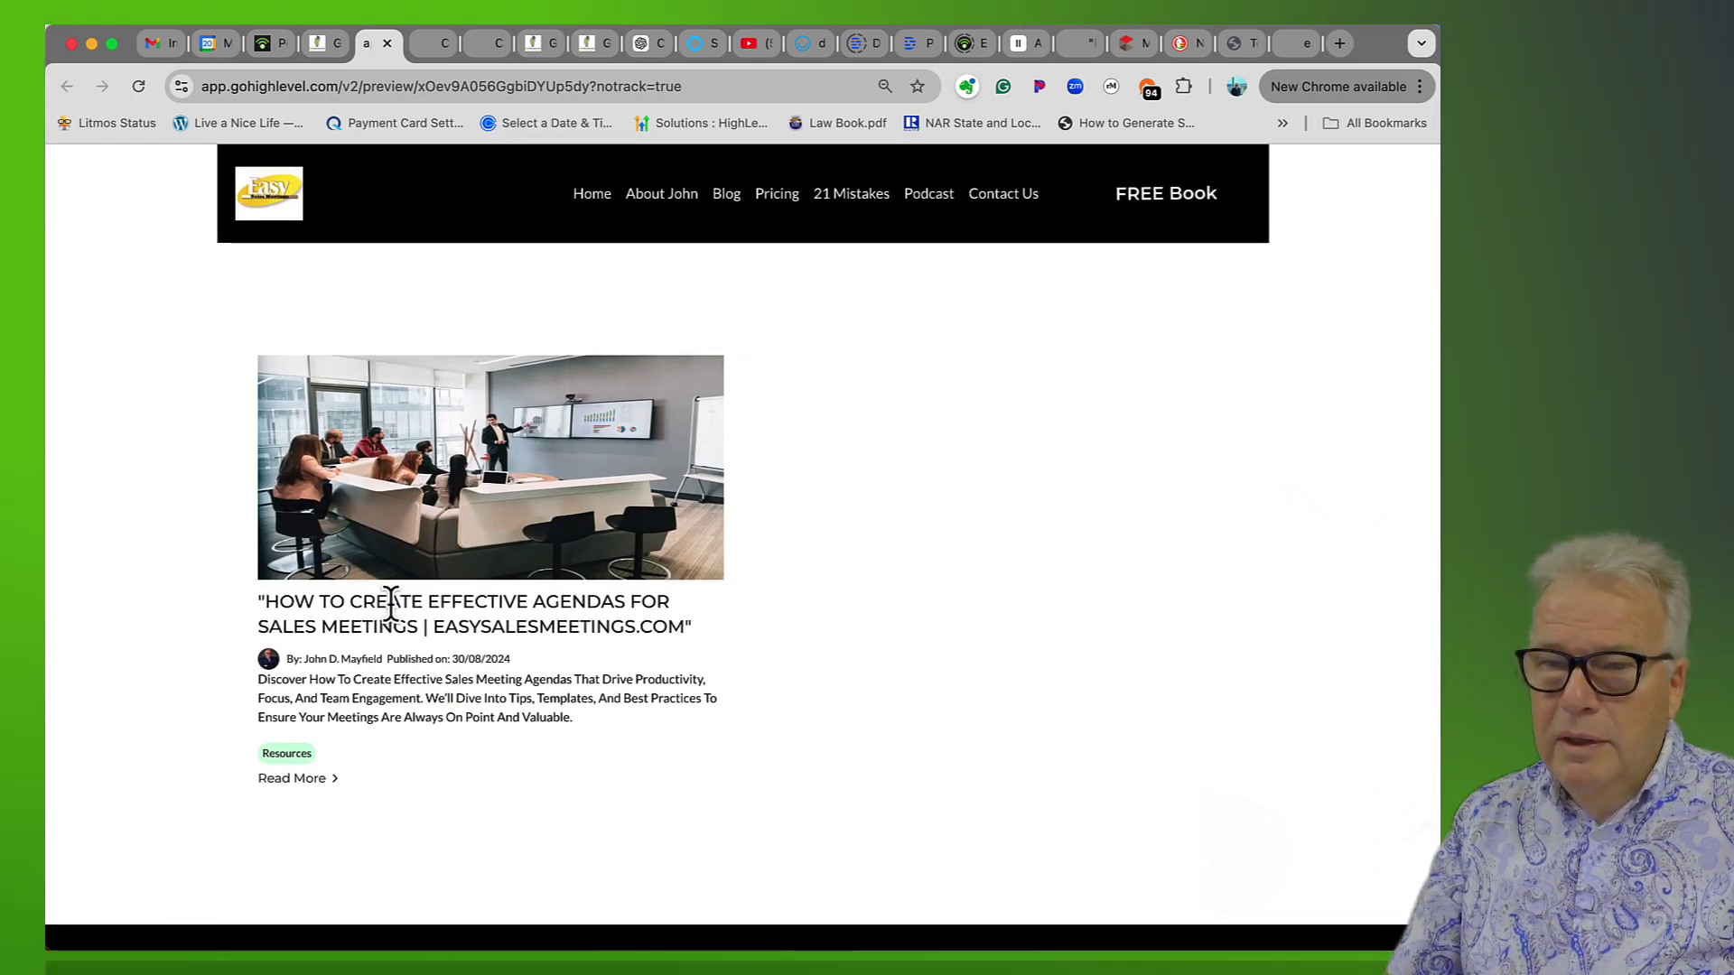
{"action": "left_click", "coordinate": [296, 780]}
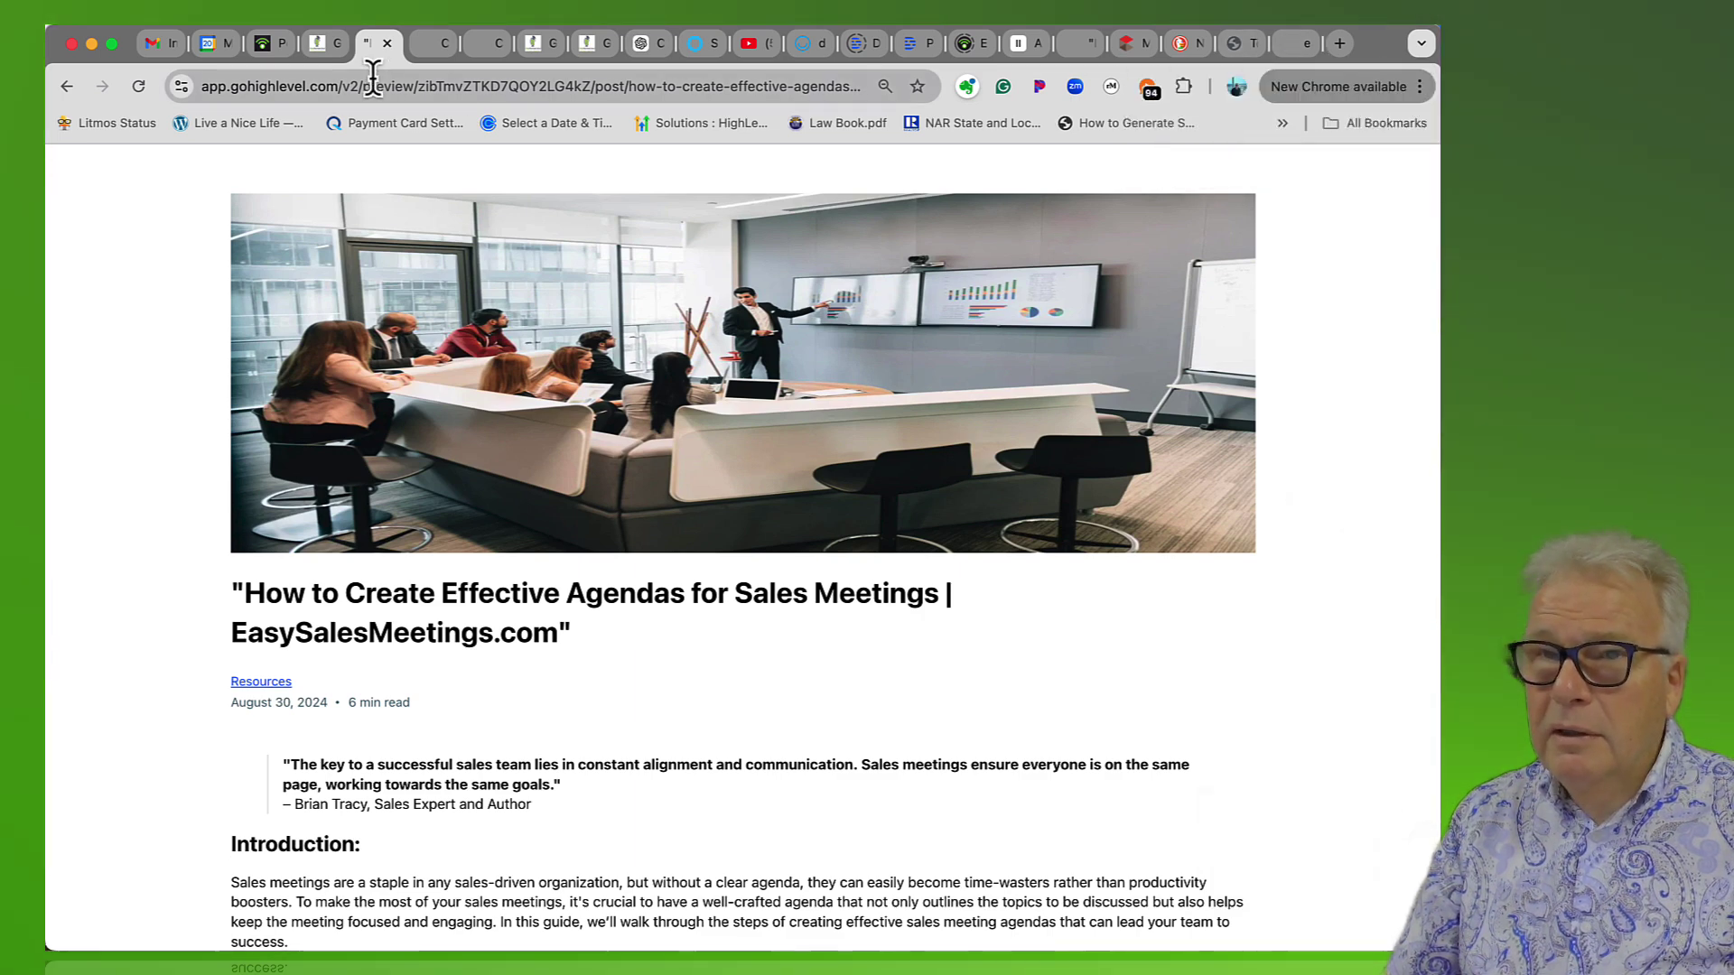
- Back in the blog builder tab, close the section templates list, save Blog Home, and return to the blog post list
{"action": "left_click", "coordinate": [328, 44]}
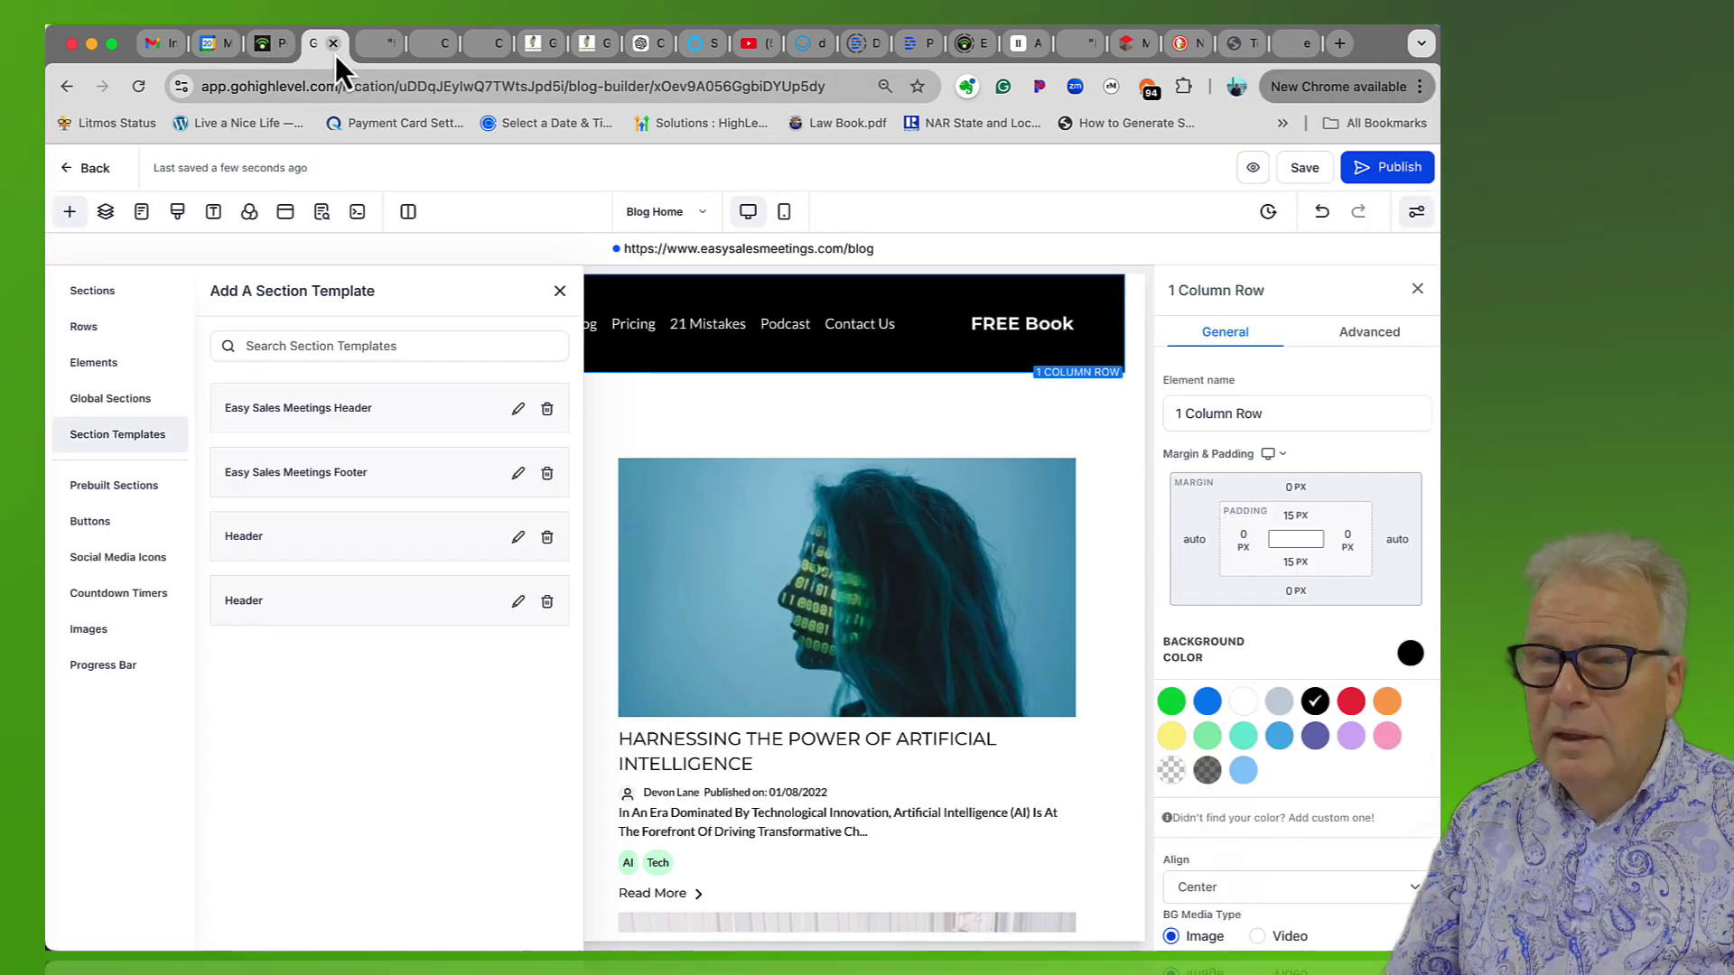
{"action": "left_click", "coordinate": [566, 293]}
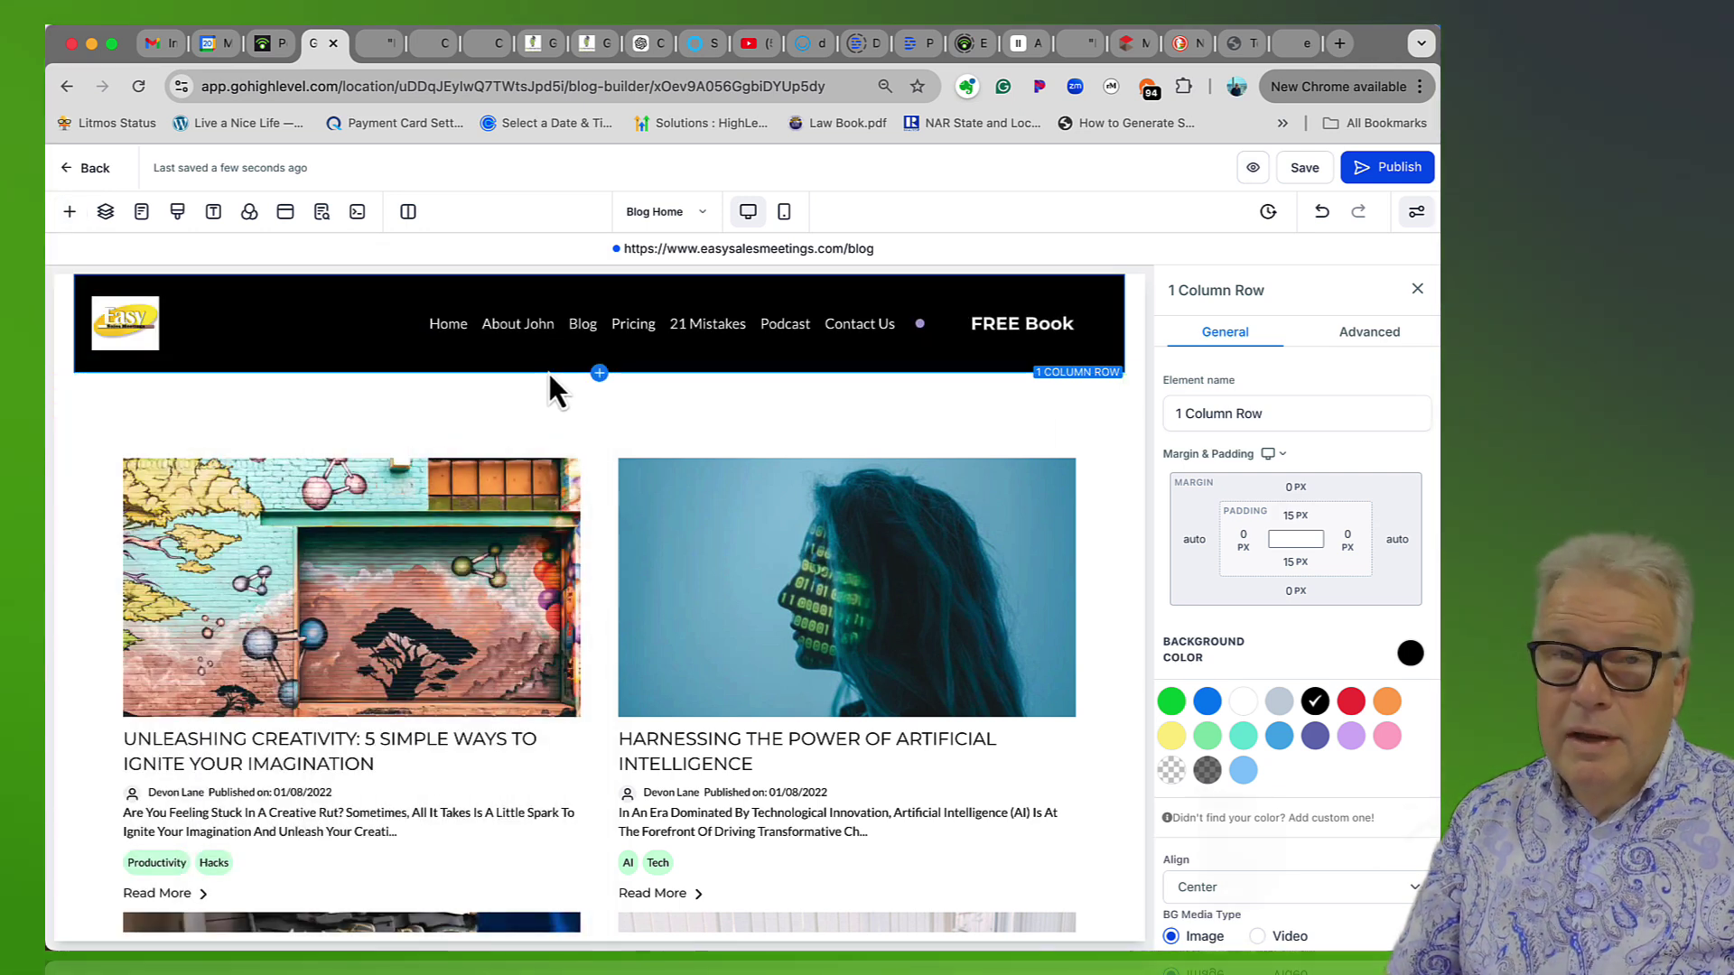
{"action": "left_click", "coordinate": [1320, 168]}
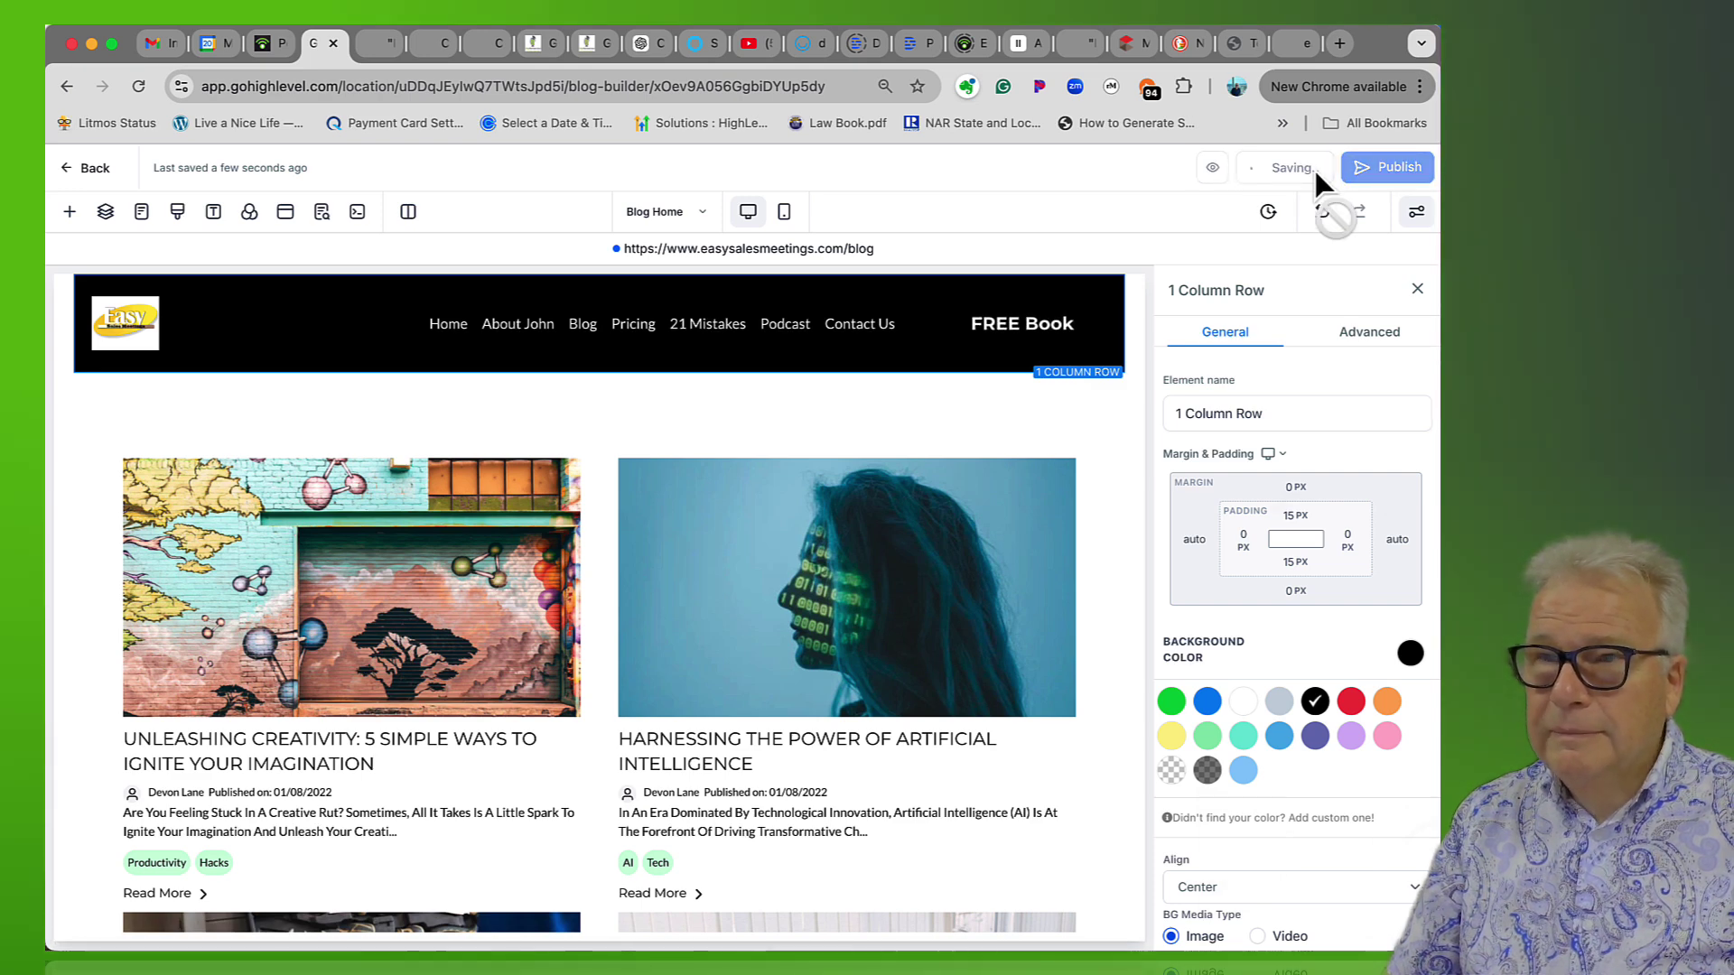
{"action": "left_click", "coordinate": [89, 172]}
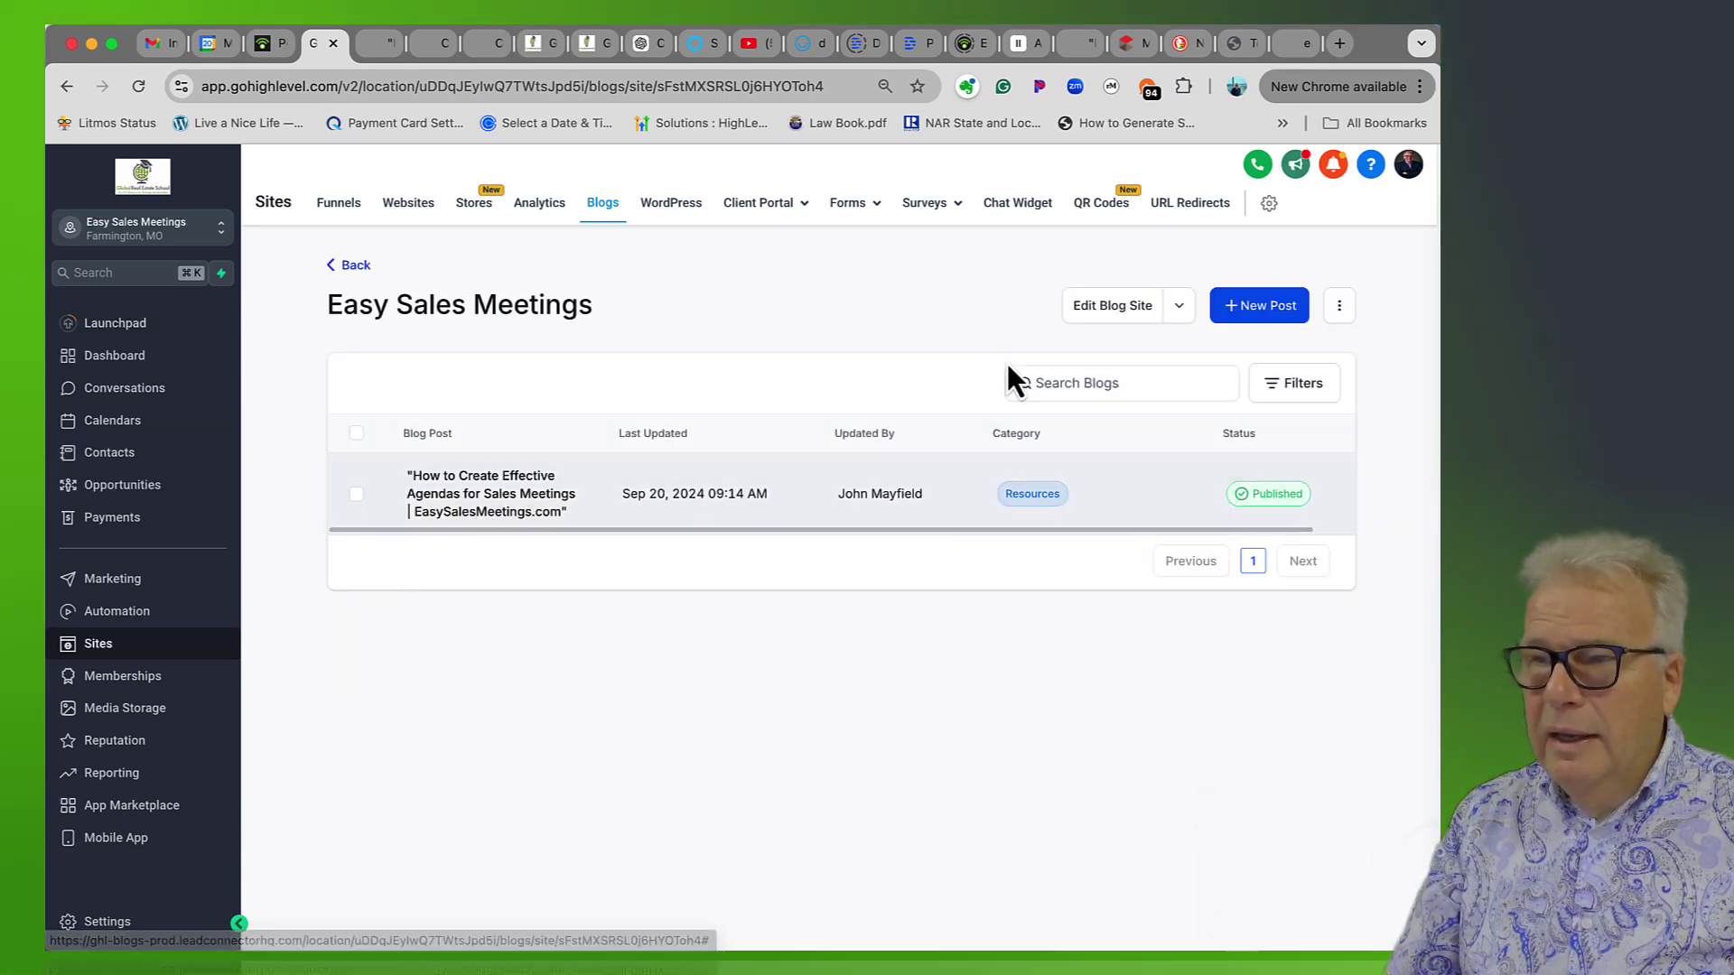
{"action": "left_click", "coordinate": [1123, 313]}
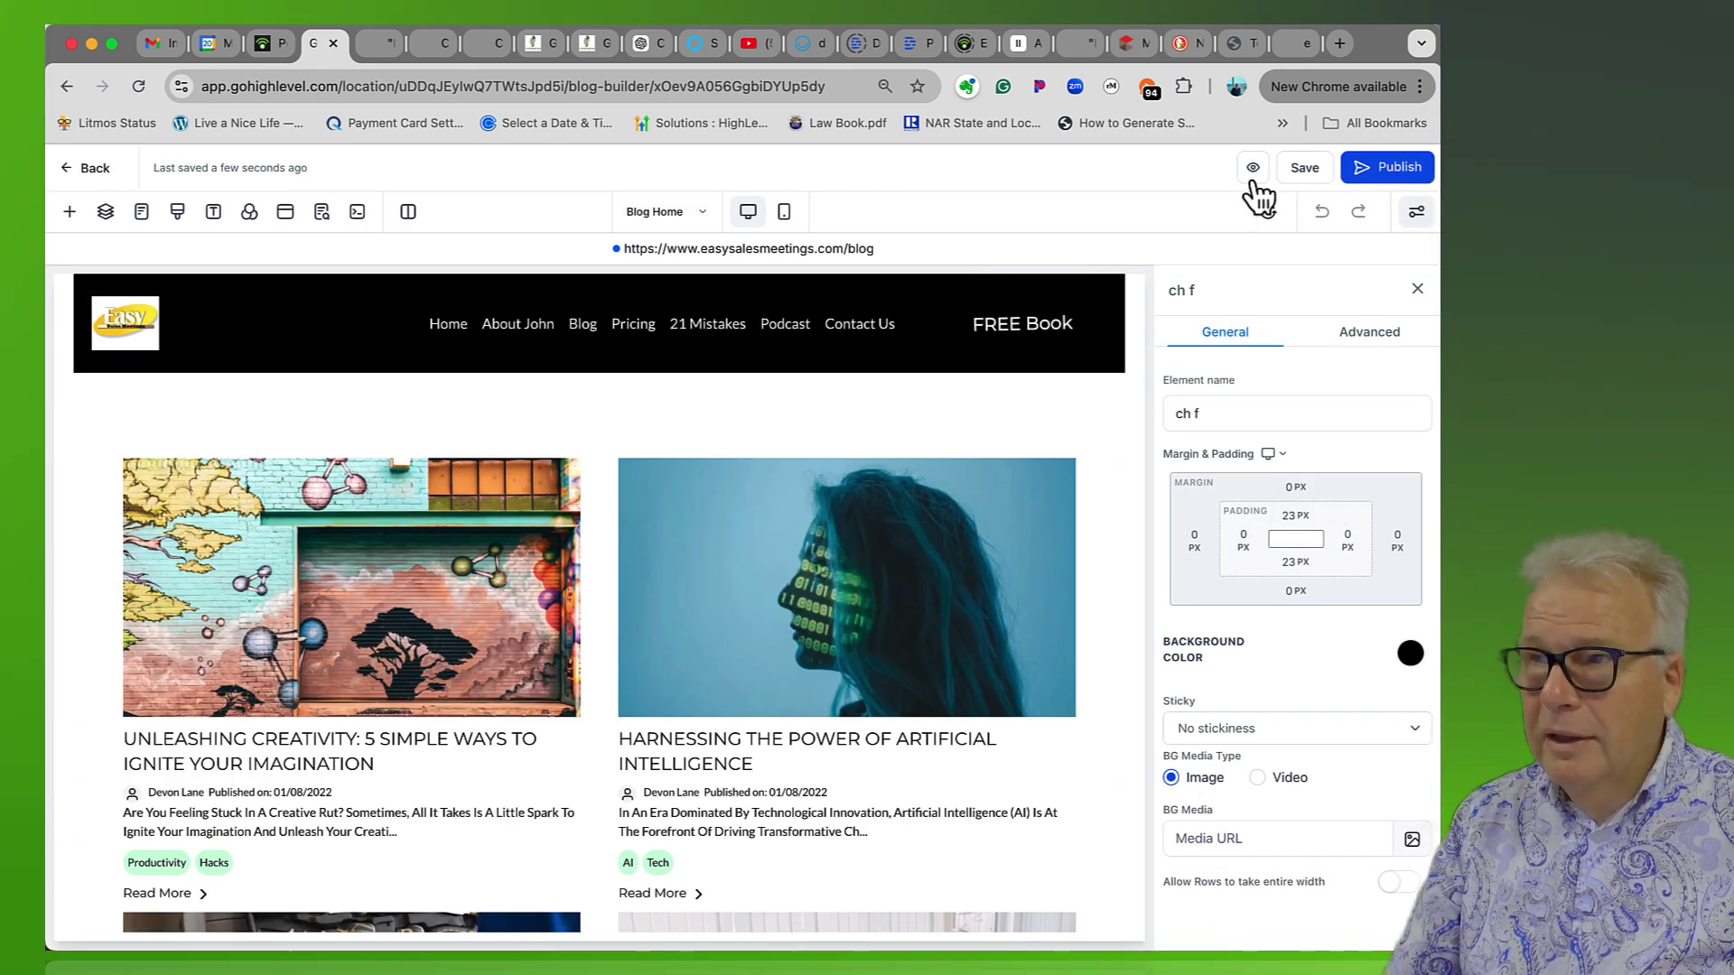
{"action": "left_click", "coordinate": [89, 170]}
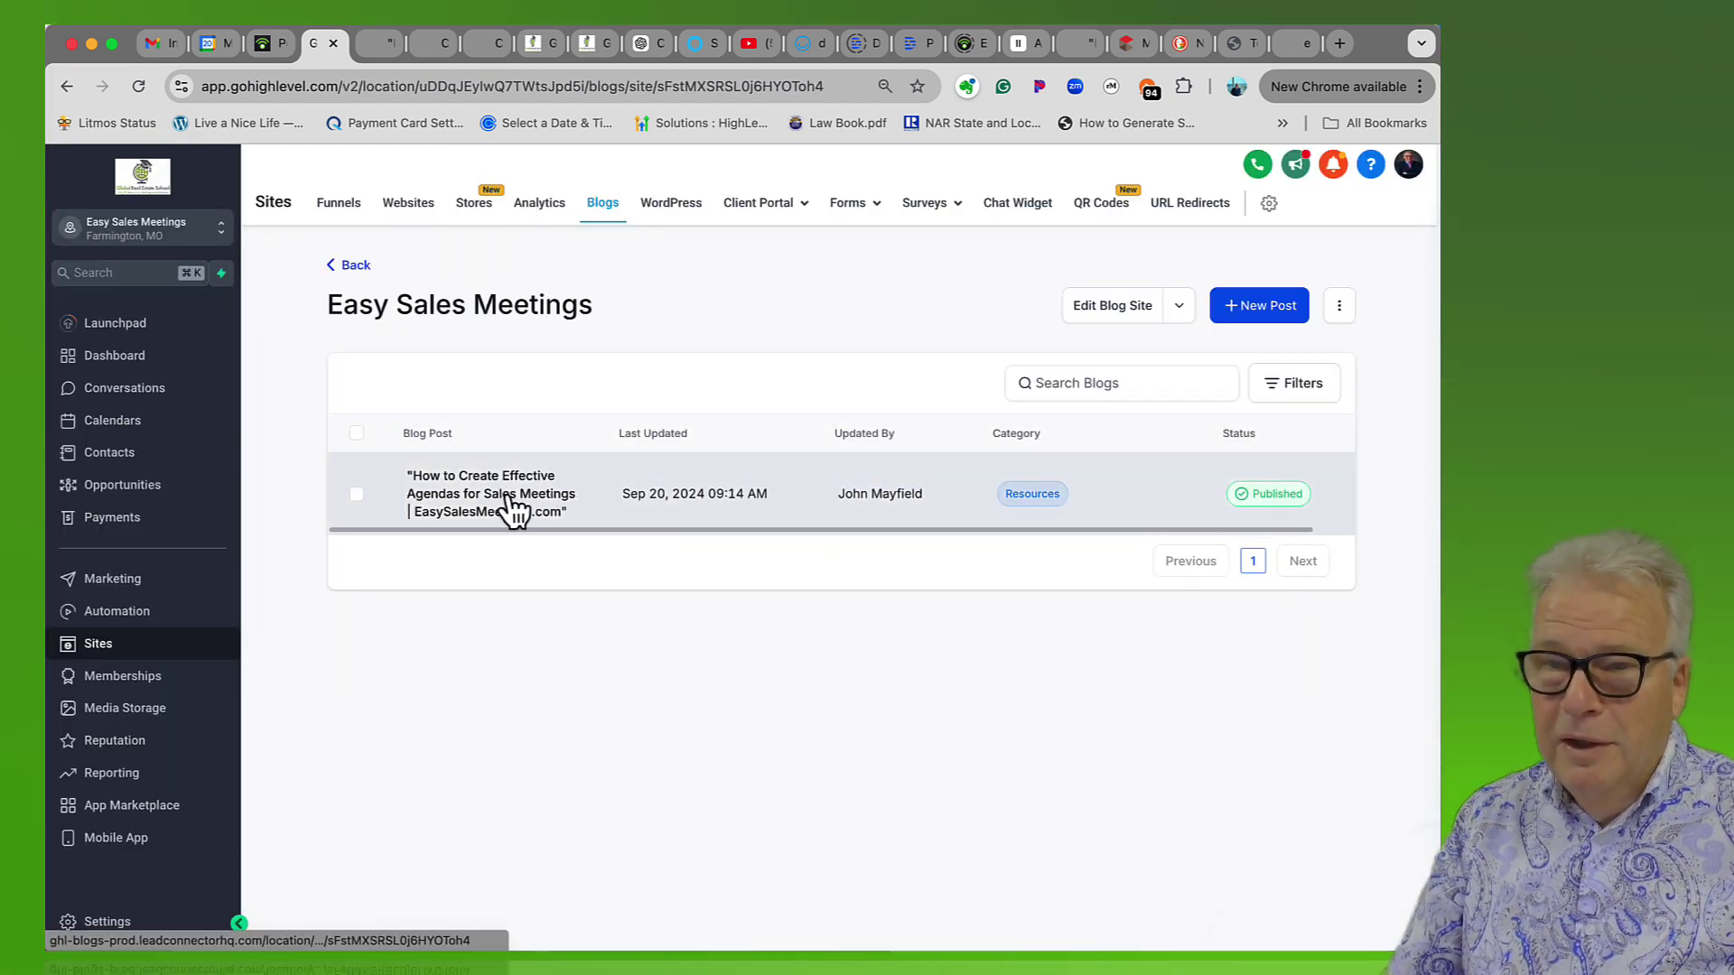
- Open the "How to Create Effective Agendas for Sales Meetings" post in the post editor and look through its content
{"action": "left_click", "coordinate": [547, 491]}
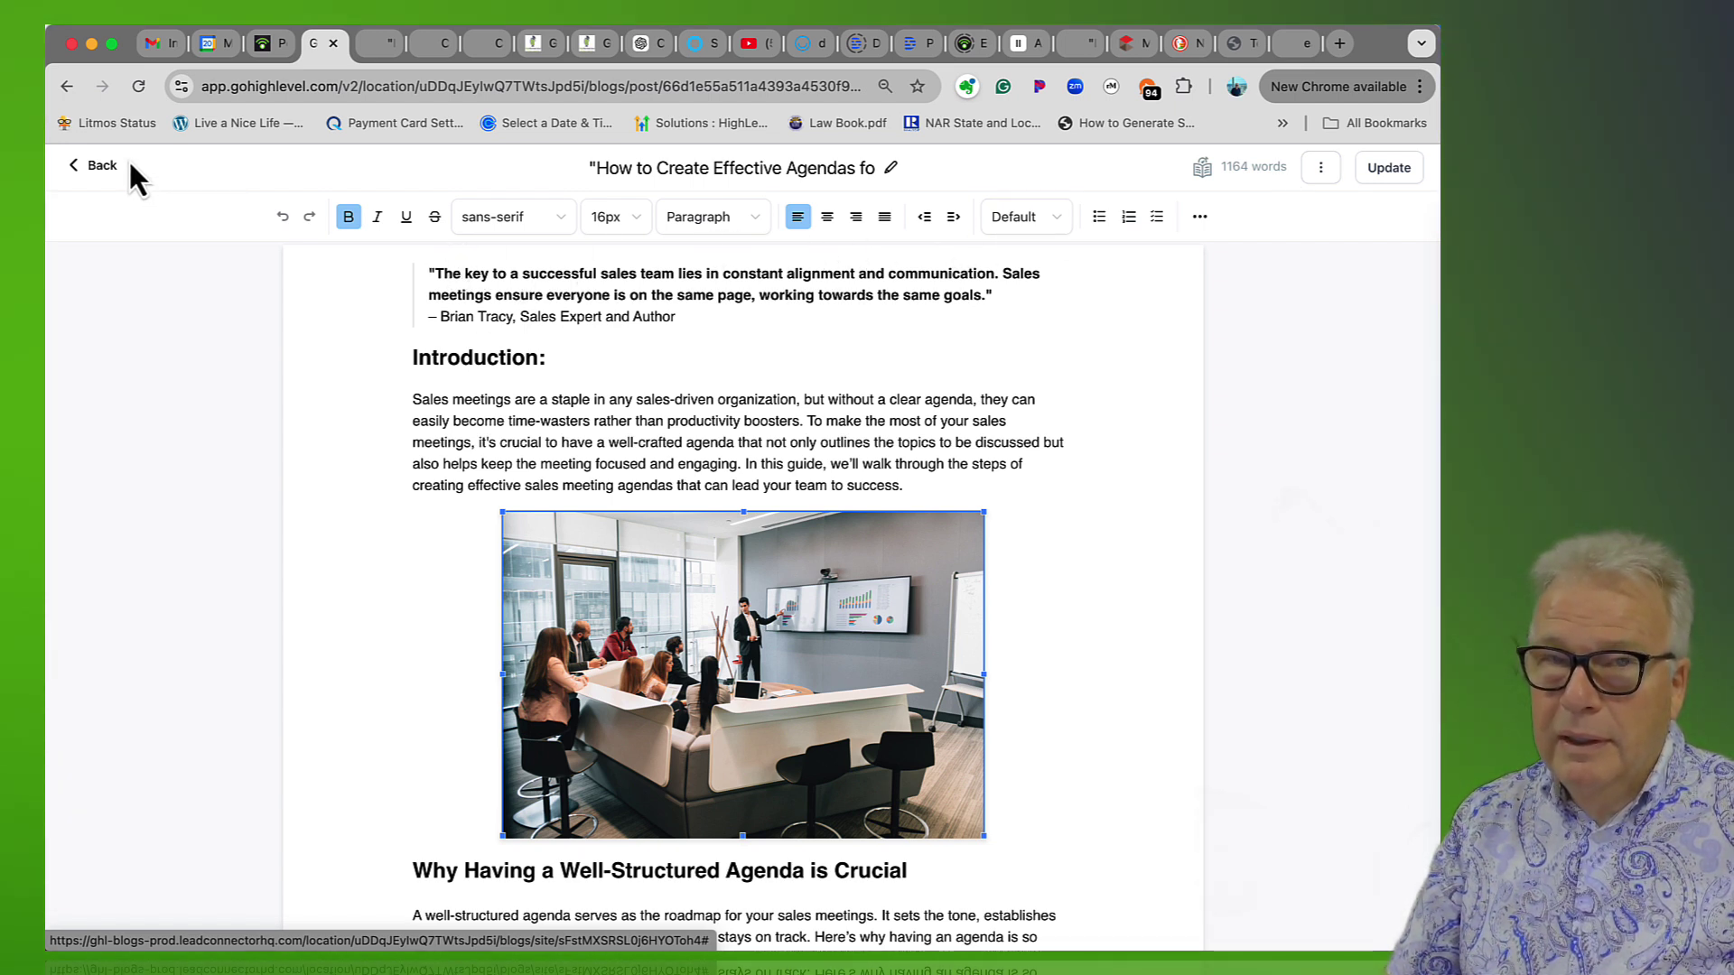
{"action": "left_click", "coordinate": [102, 166]}
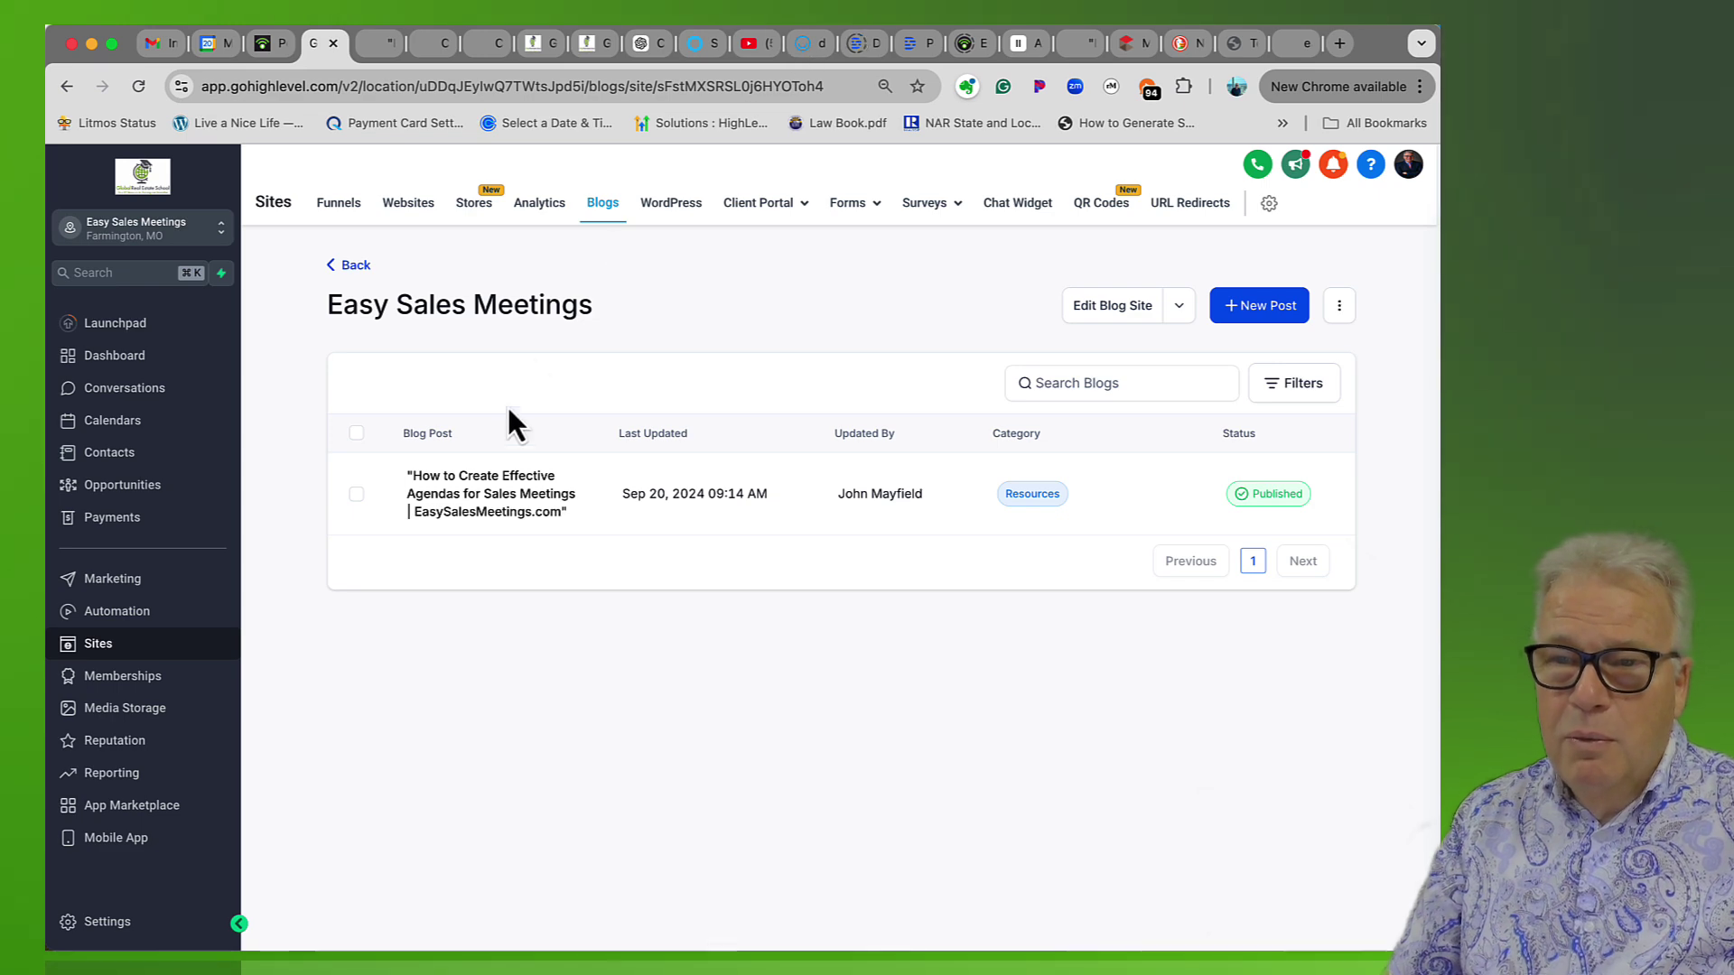
{"action": "left_click", "coordinate": [465, 495]}
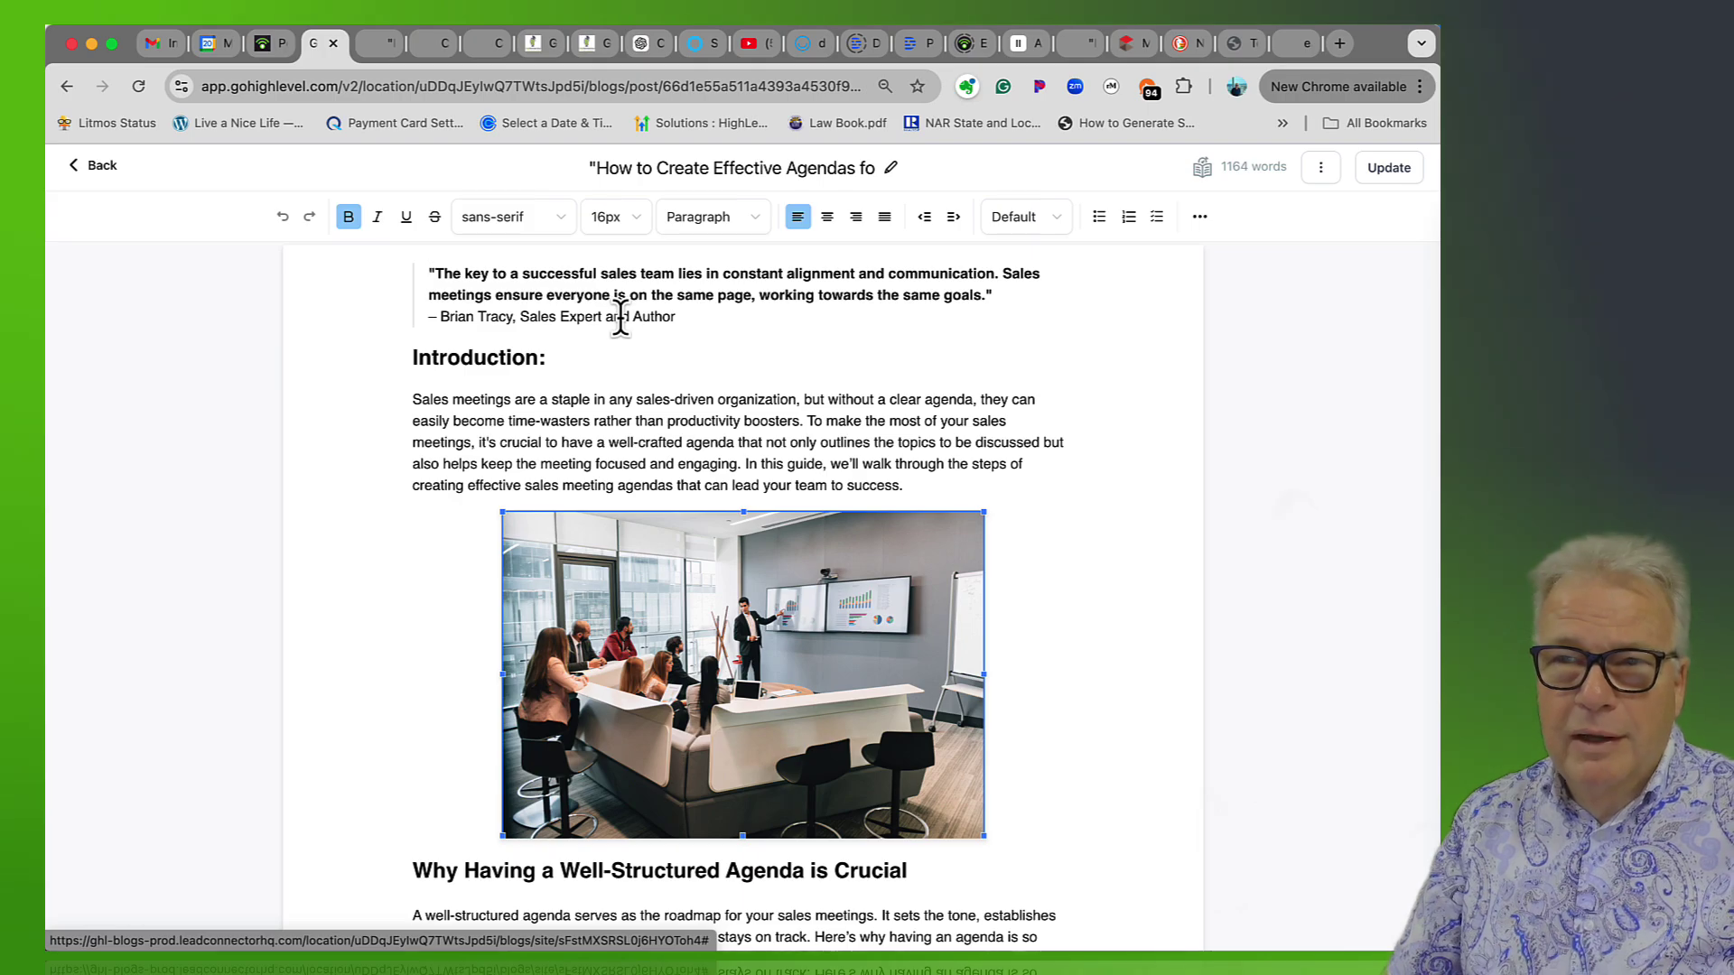
{"action": "scroll", "coordinate": [551, 478], "scroll_direction": "down", "scroll_amount": 20}
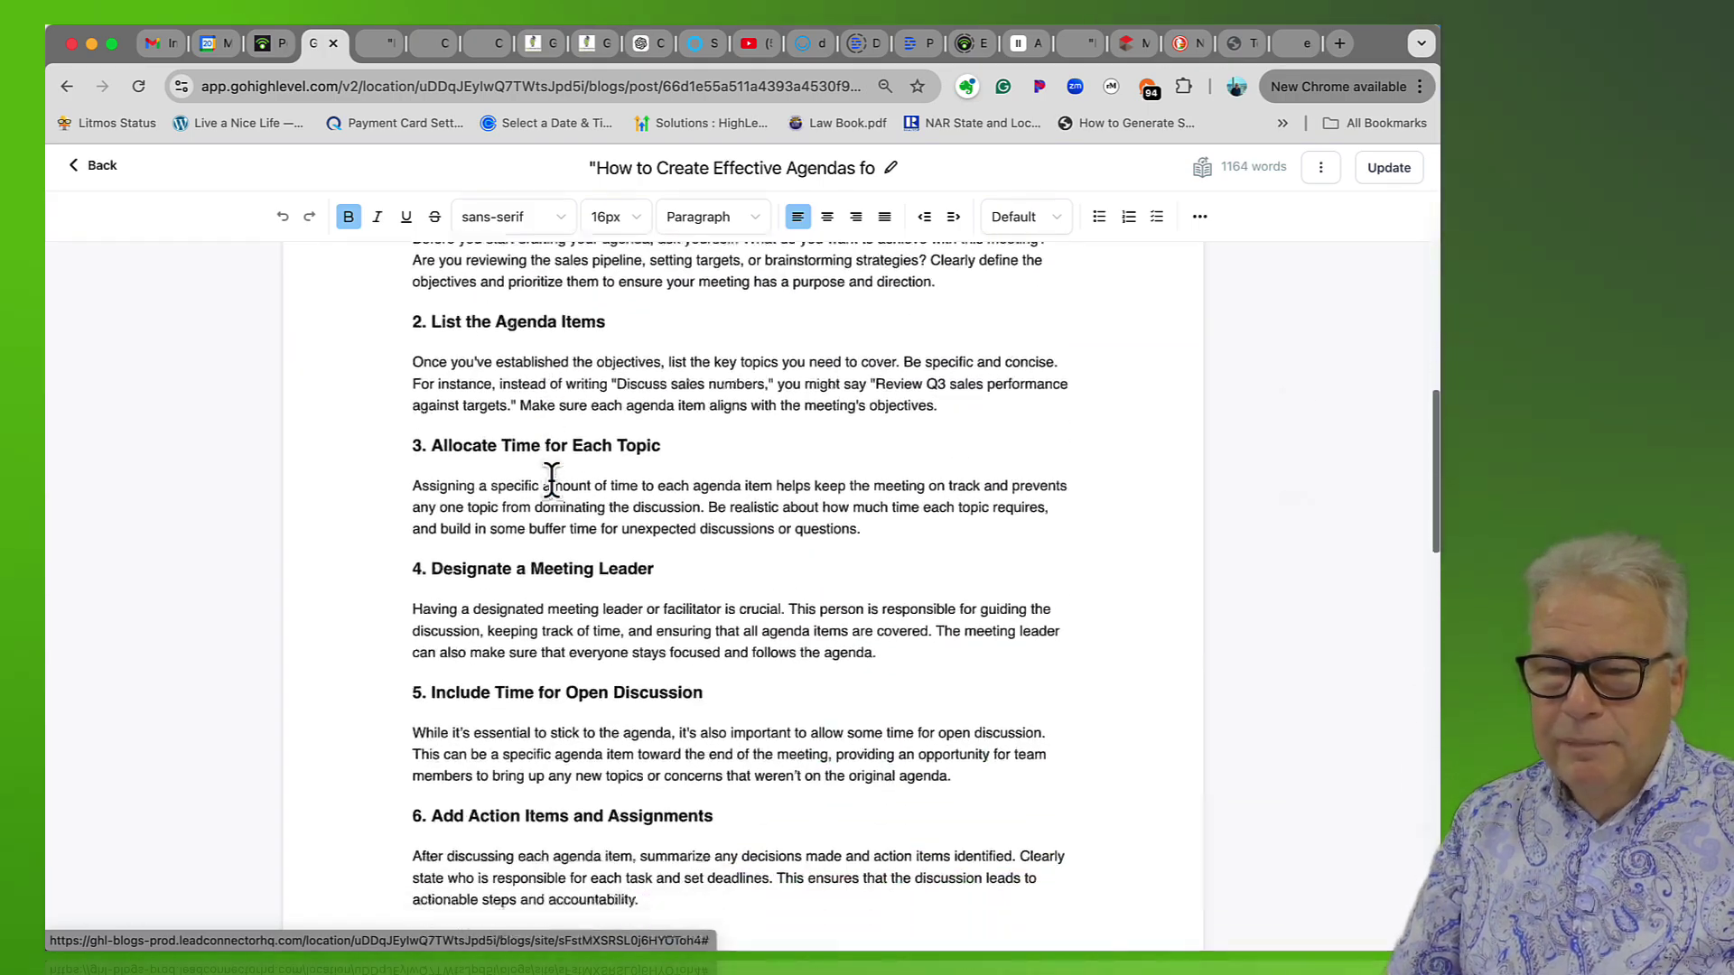
{"action": "scroll", "coordinate": [551, 479], "scroll_direction": "down", "scroll_amount": 10}
{"action": "scroll", "coordinate": [550, 479], "scroll_direction": "up", "scroll_amount": 20}
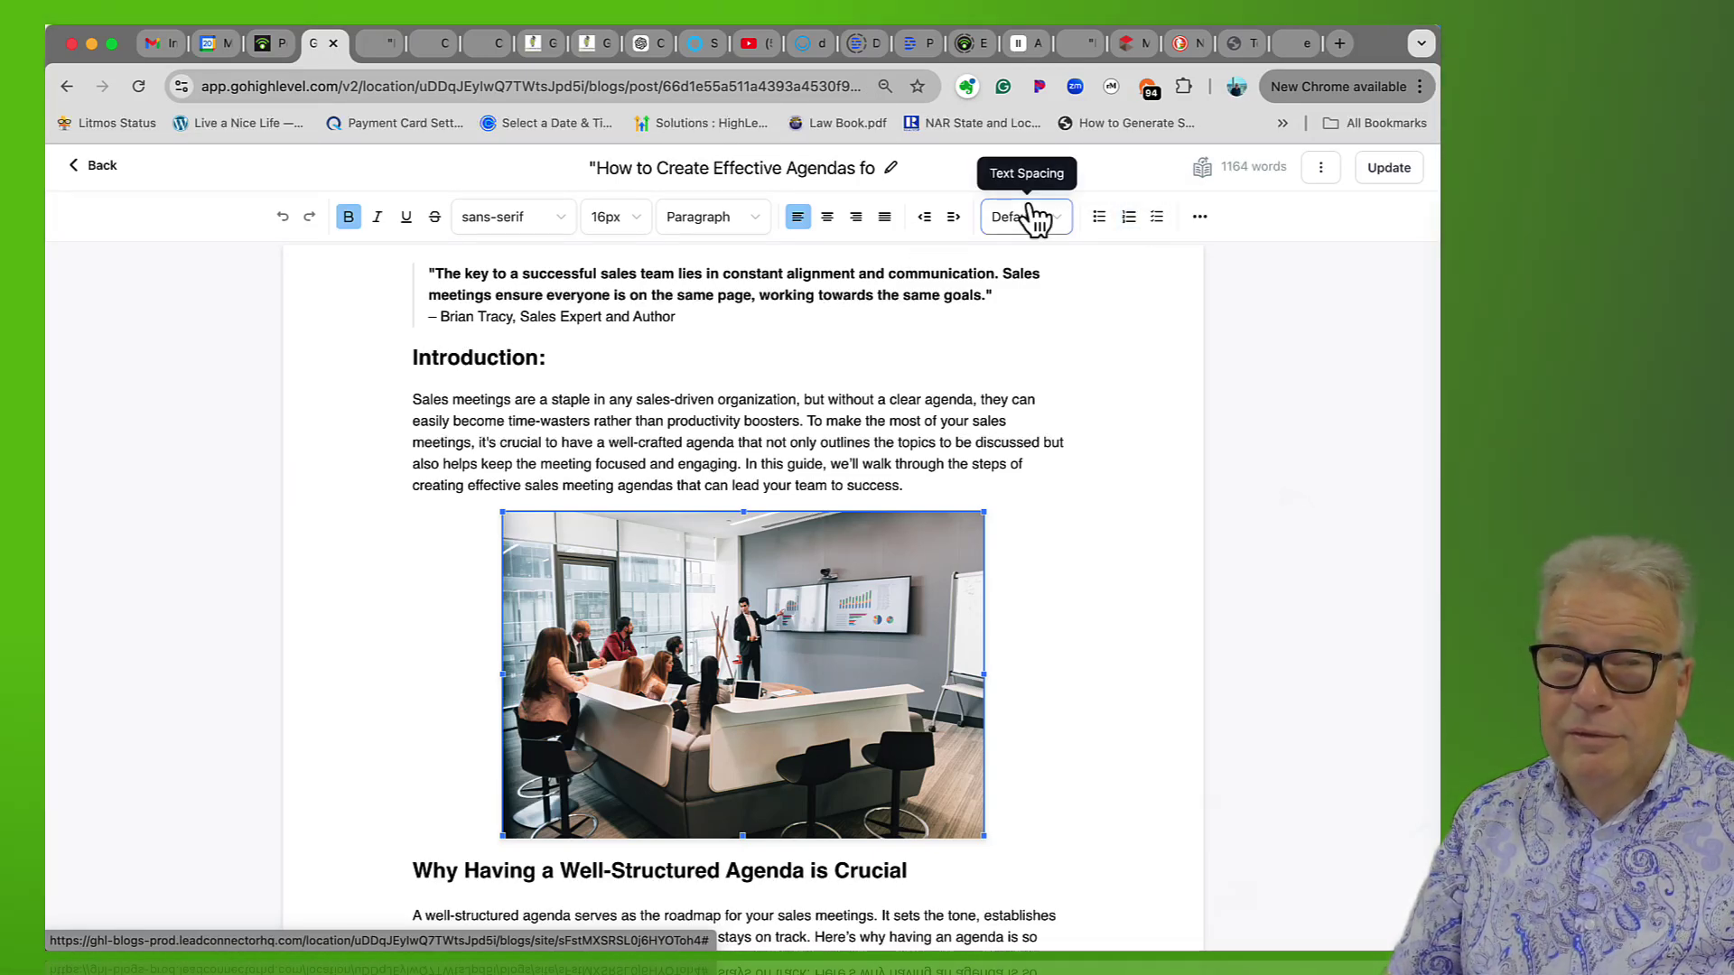
- Preview the sales meeting agendas post from the post editor, then leave the preview
{"action": "left_click", "coordinate": [1320, 172]}
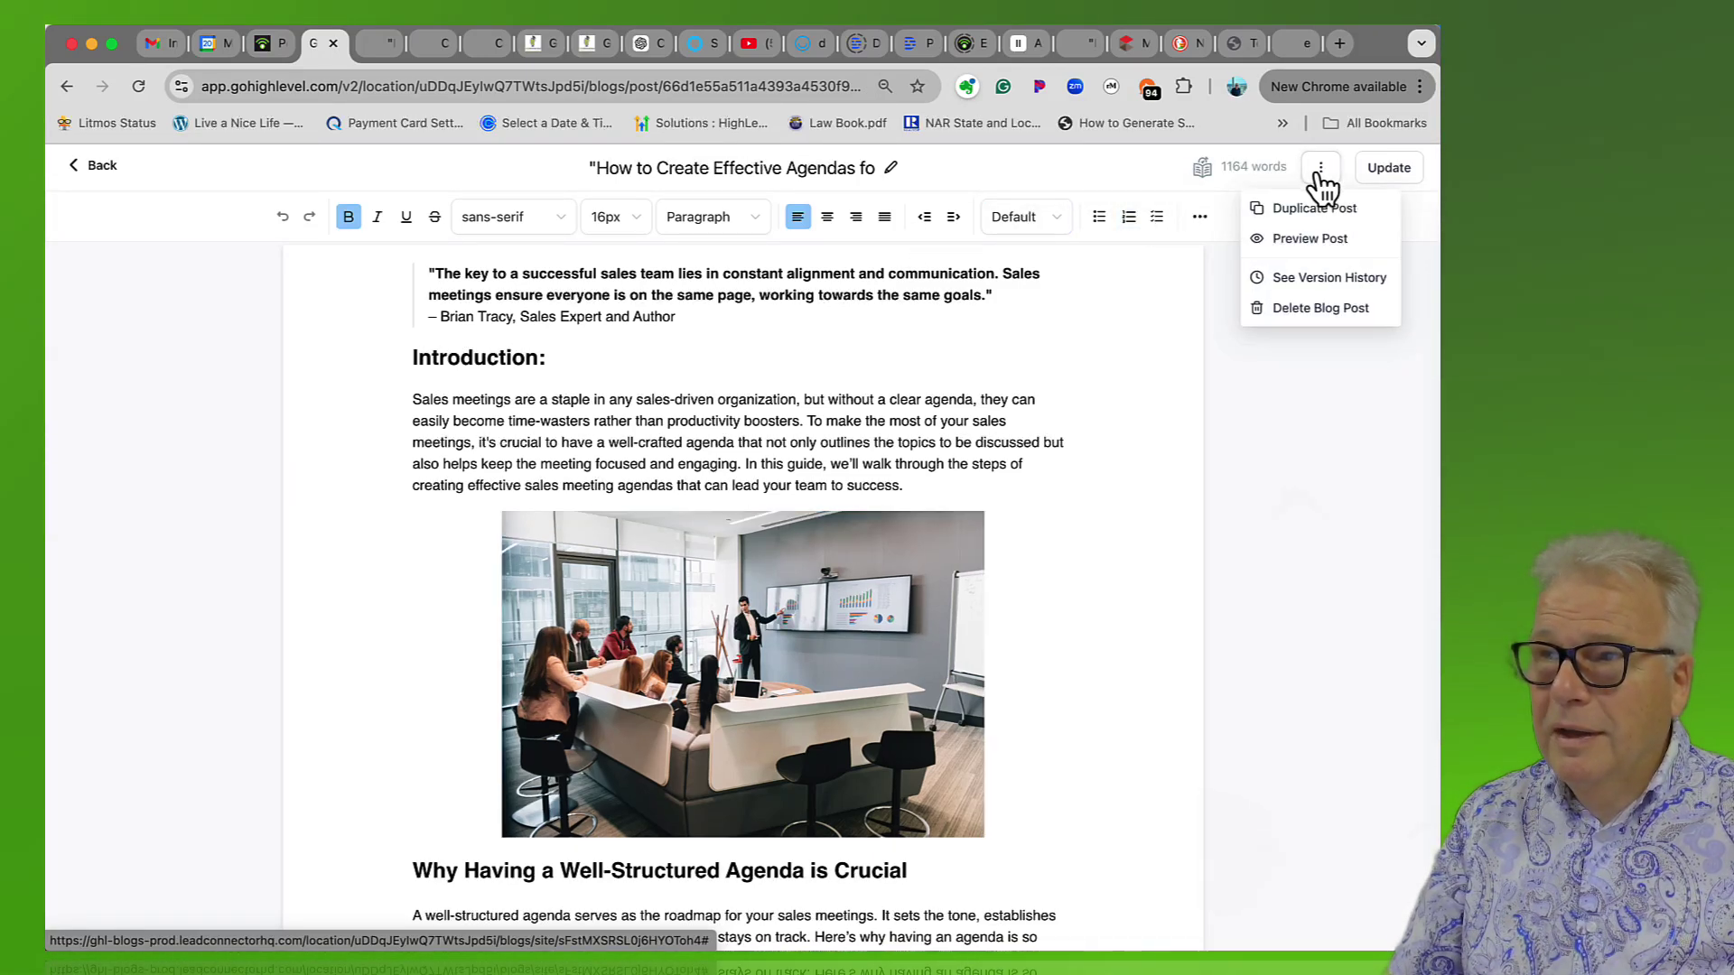
{"action": "left_click", "coordinate": [1311, 242]}
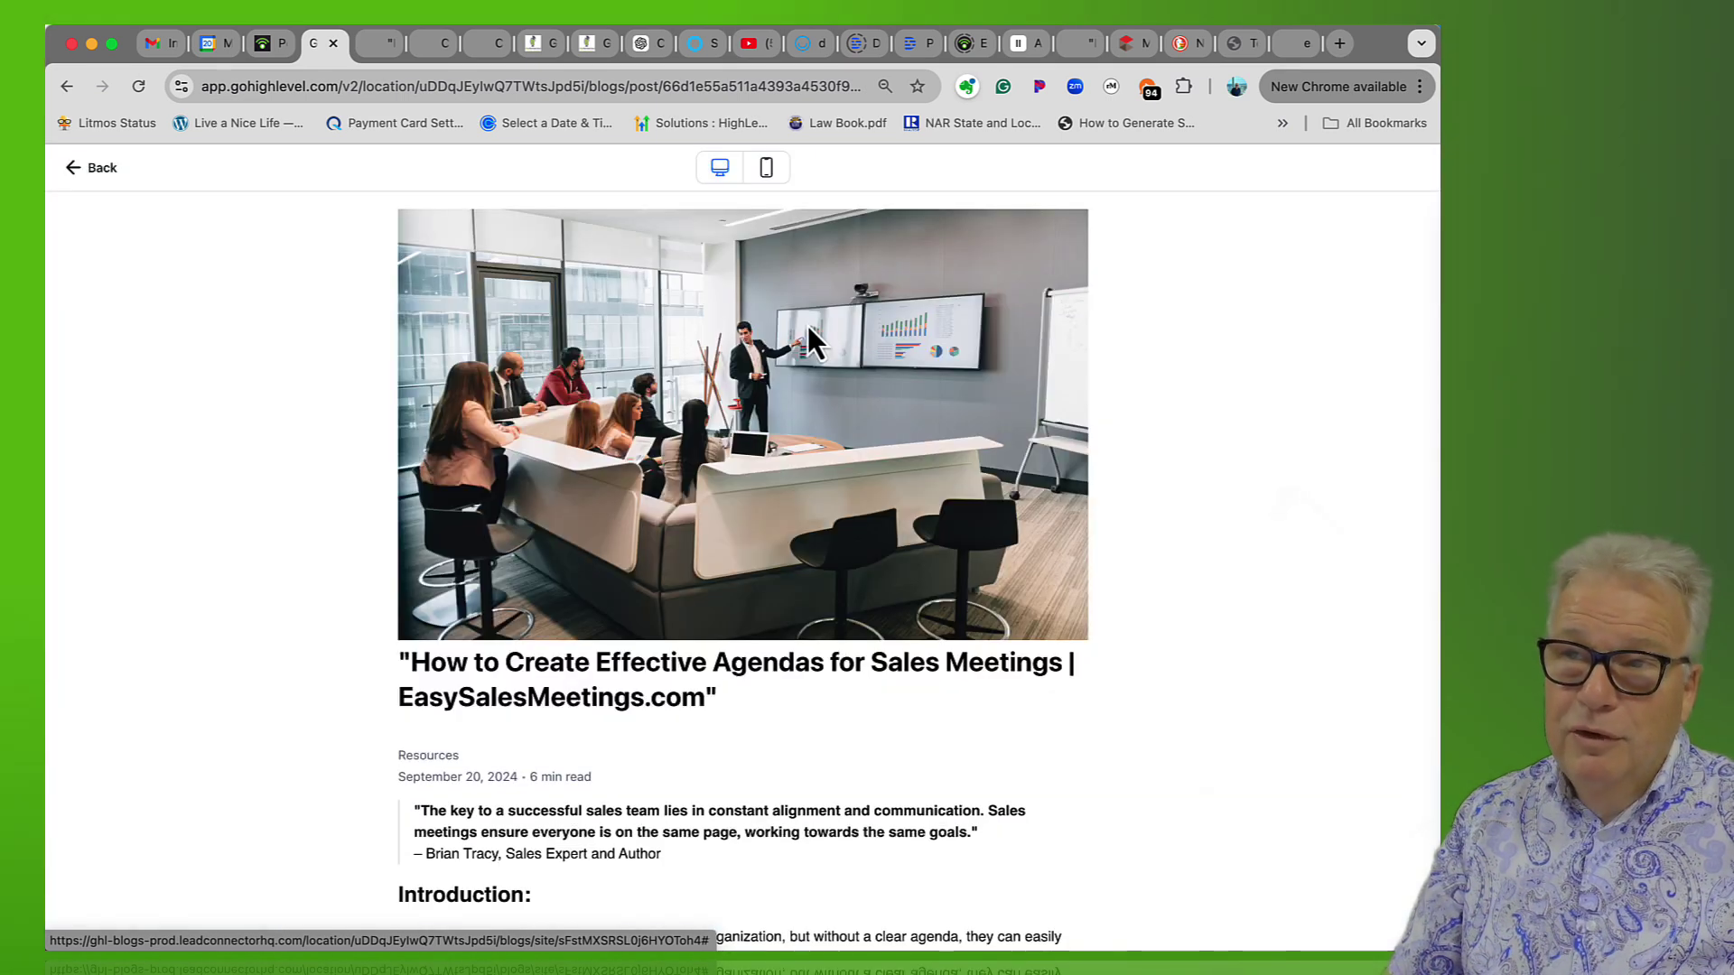
{"action": "left_click", "coordinate": [94, 169]}
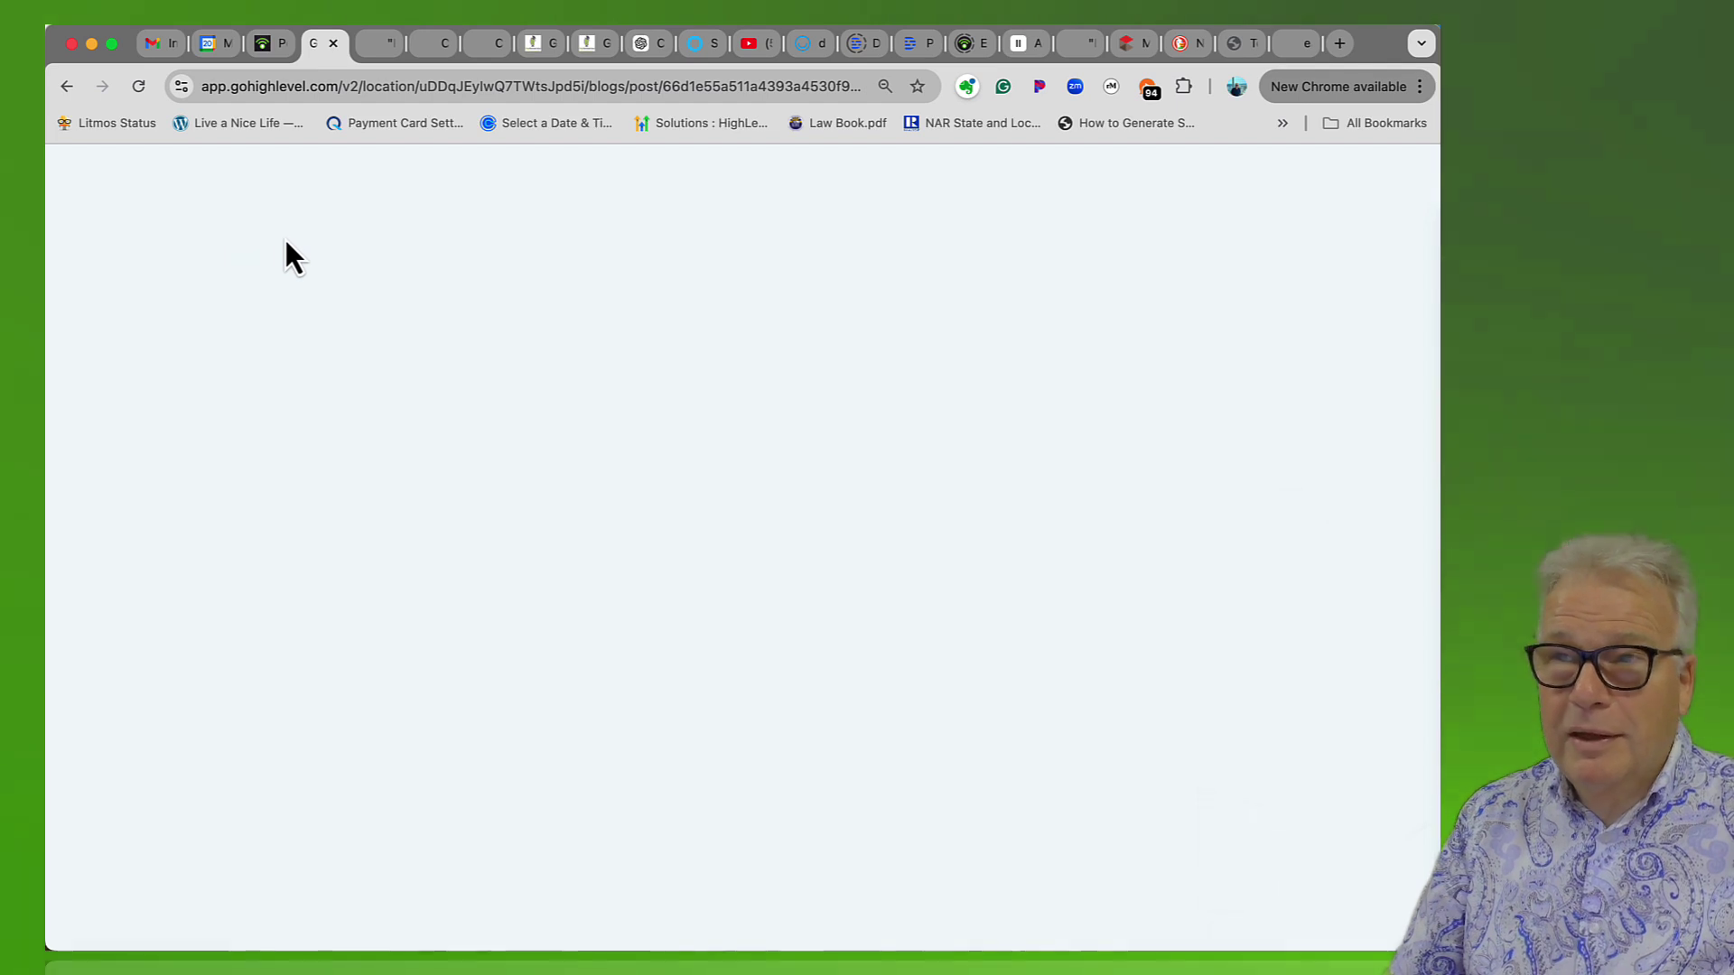
{"action": "left_click", "coordinate": [853, 29]}
{"action": "left_click", "coordinate": [875, 65]}
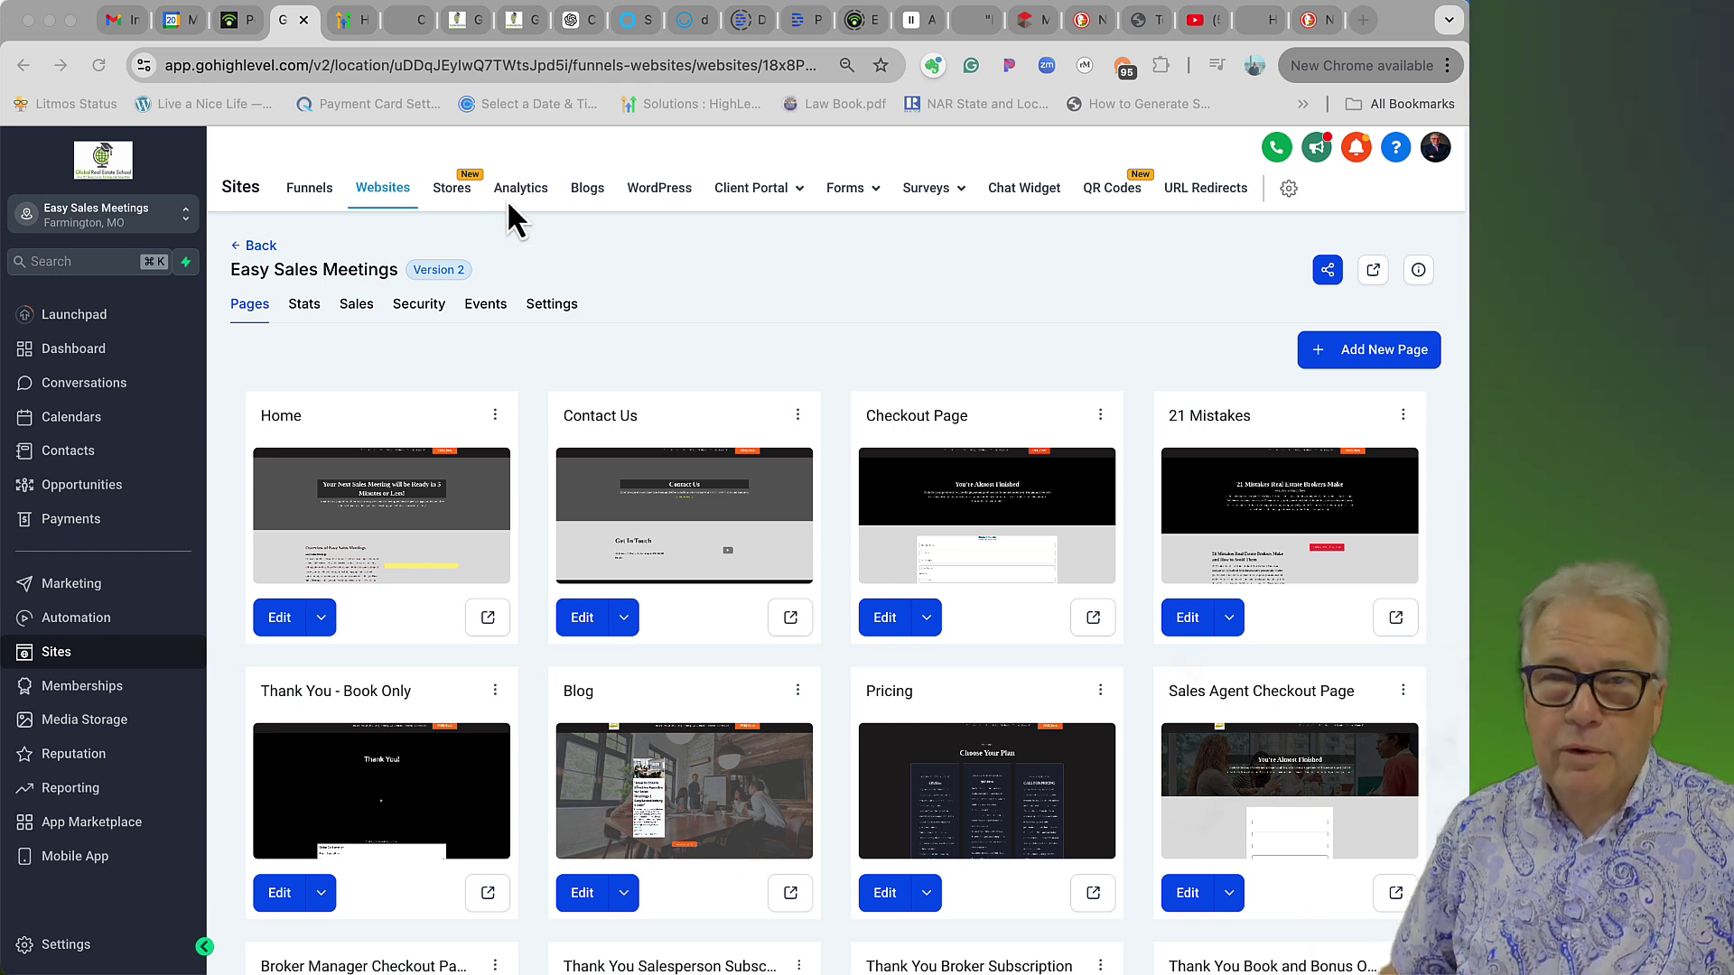
- Open the Easy Sales Meetings blog site for editing and review its Blog Home template from the header to the footer
{"action": "left_click", "coordinate": [585, 191]}
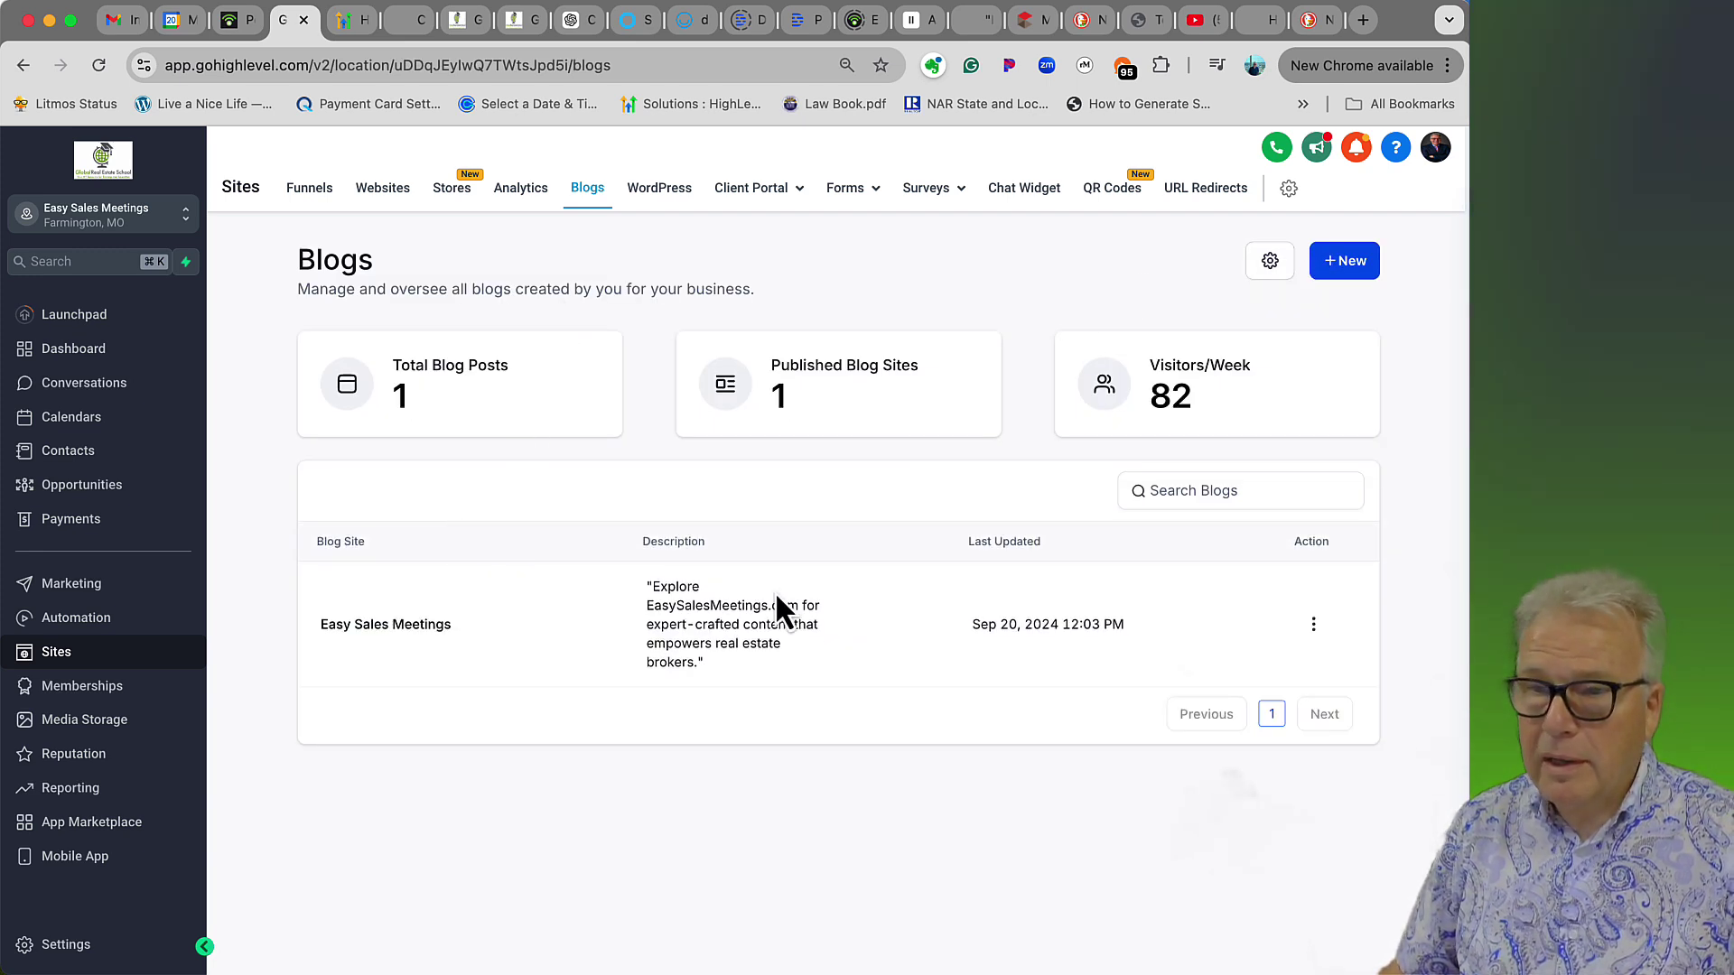
{"action": "left_click", "coordinate": [370, 623]}
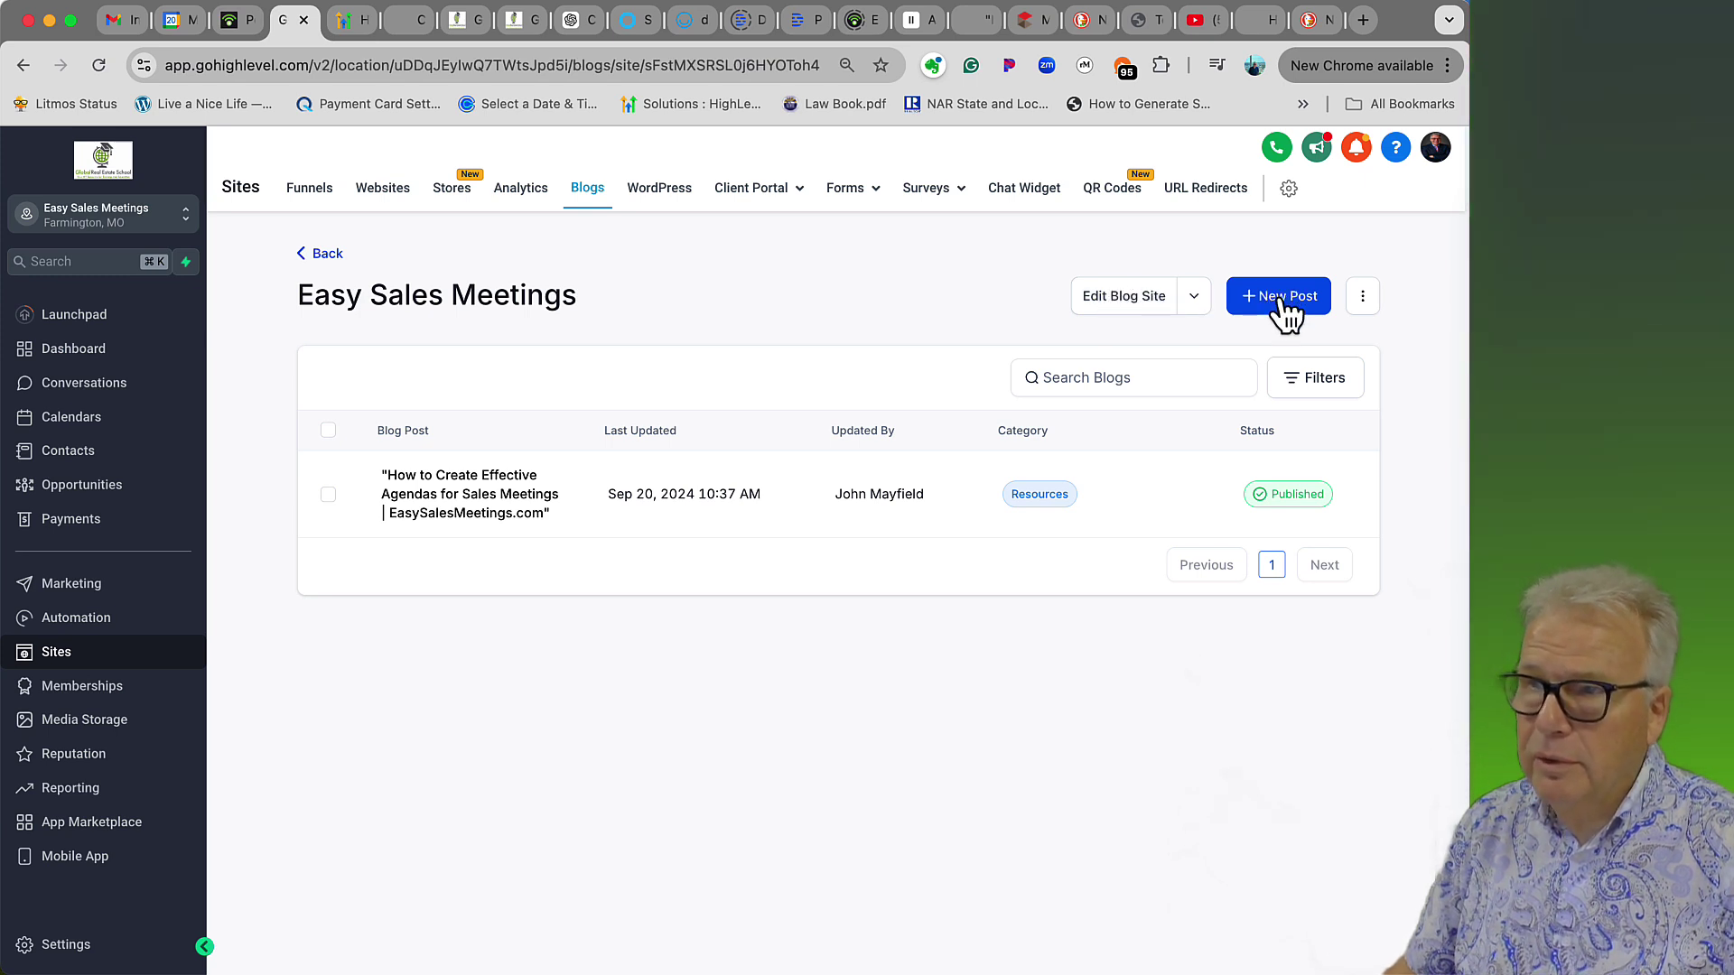
{"action": "left_click", "coordinate": [1118, 303]}
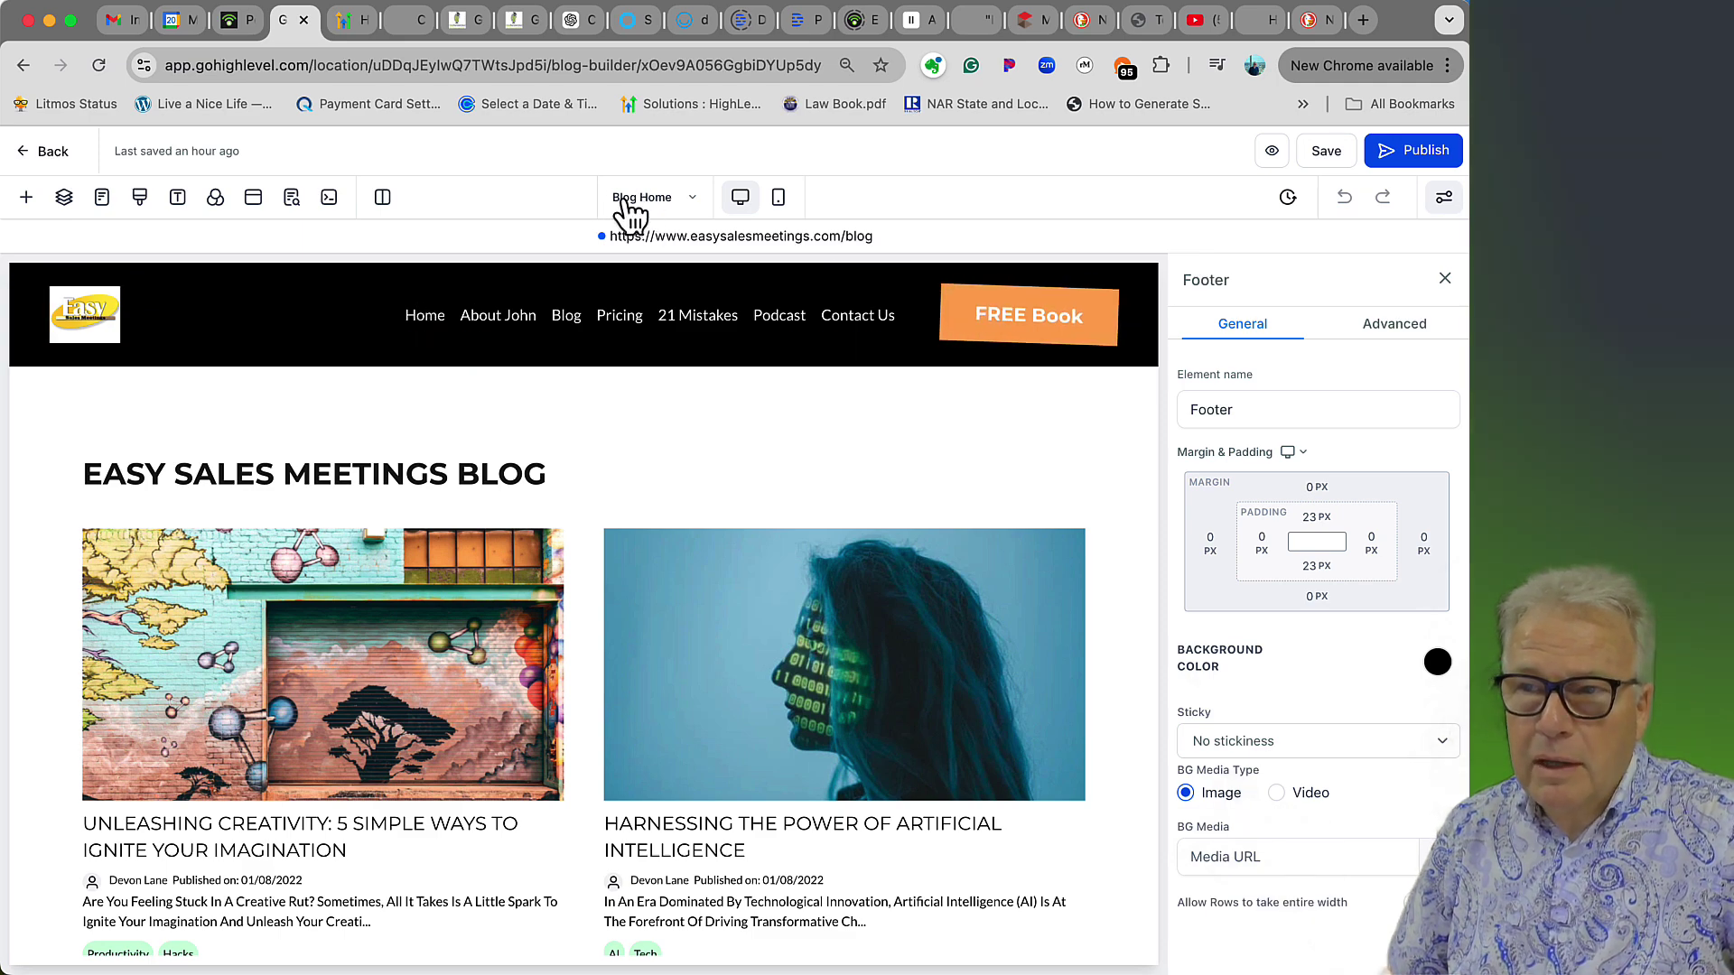
{"action": "scroll", "coordinate": [500, 415], "scroll_direction": "down", "scroll_amount": 1}
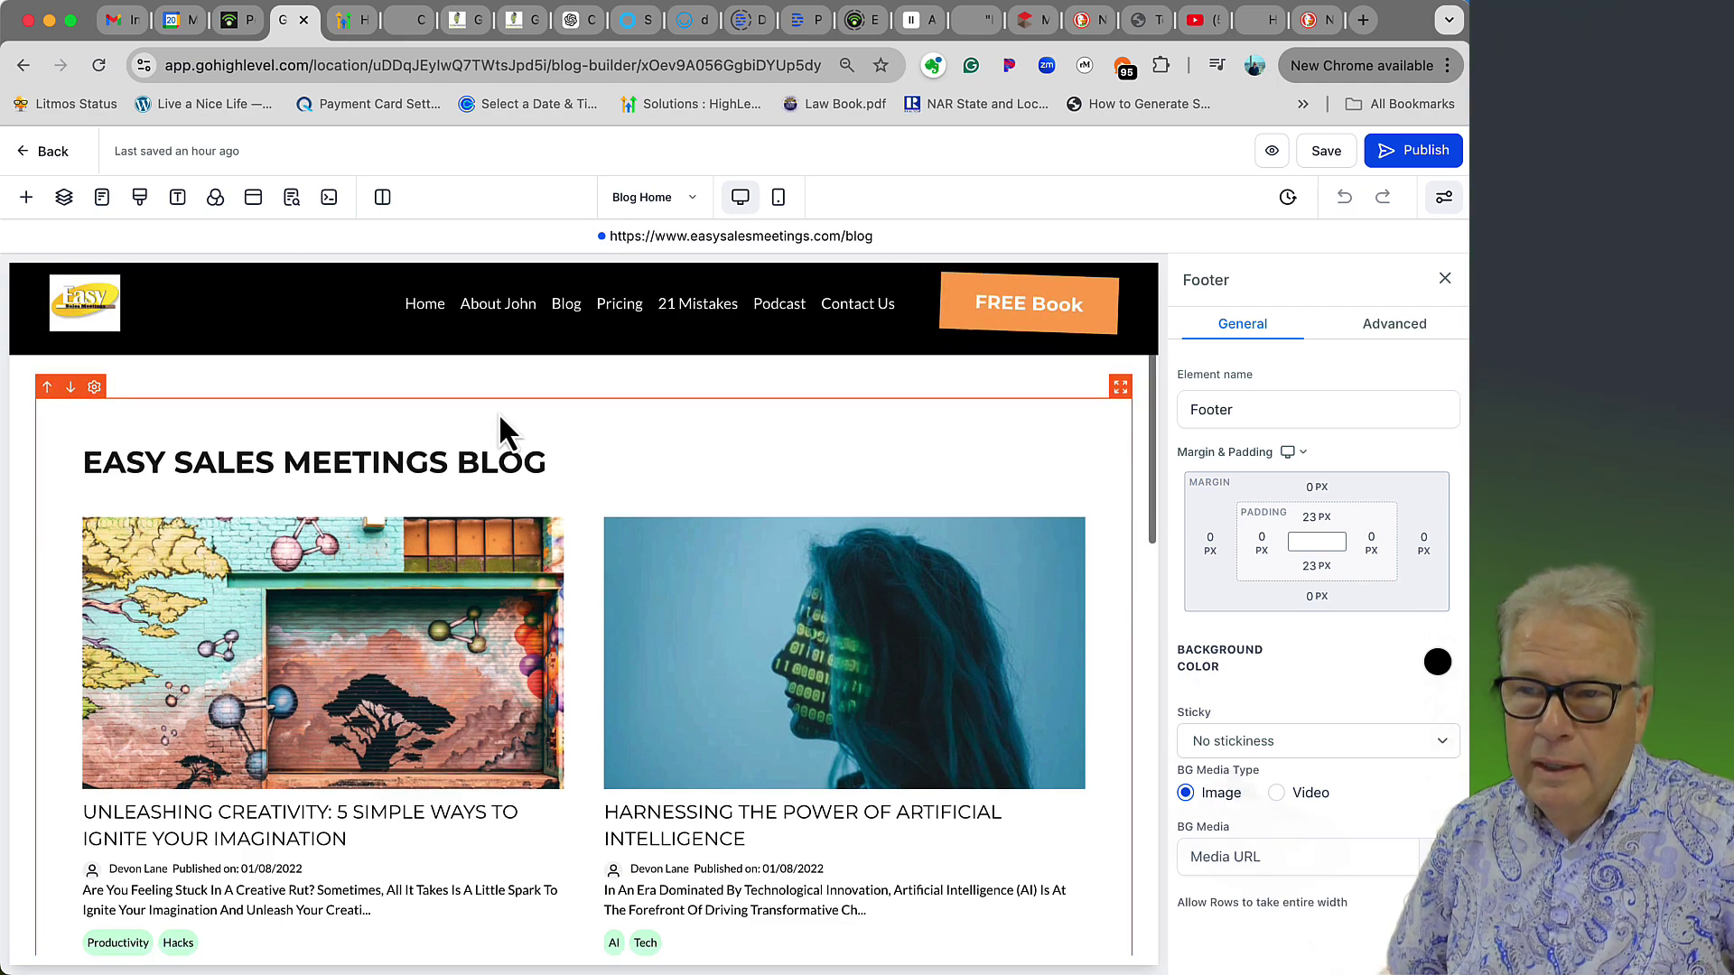
{"action": "scroll", "coordinate": [498, 414], "scroll_direction": "down", "scroll_amount": 10}
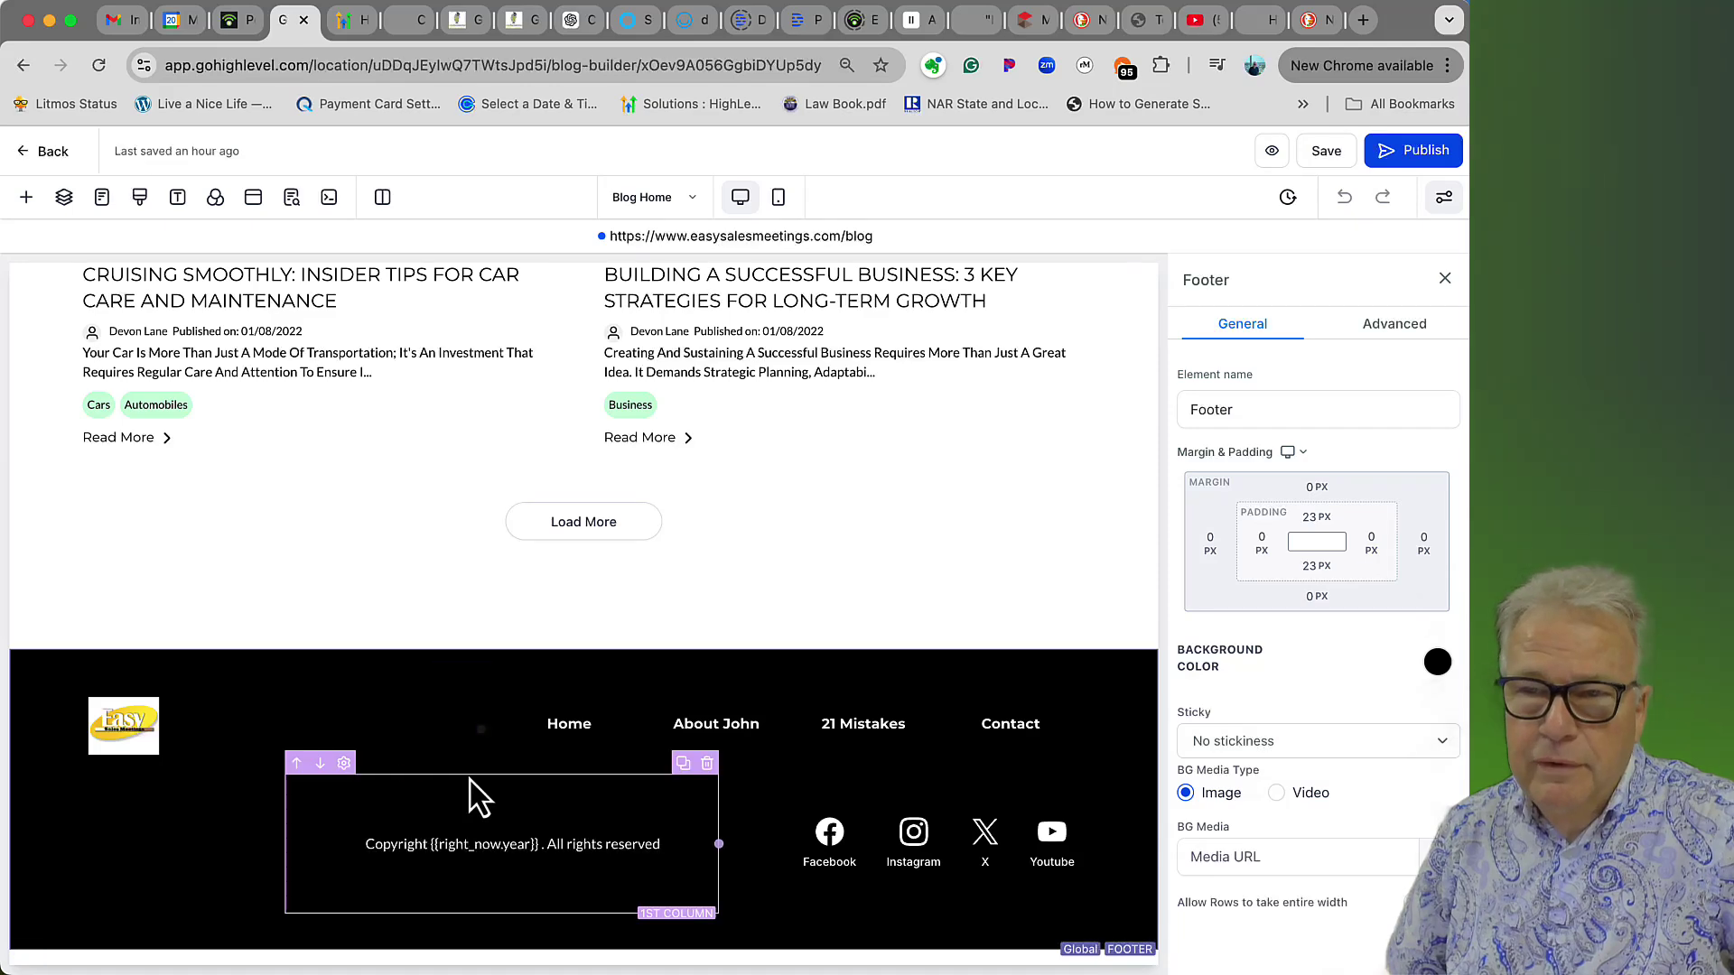
{"action": "scroll", "coordinate": [555, 502], "scroll_direction": "up", "scroll_amount": 15}
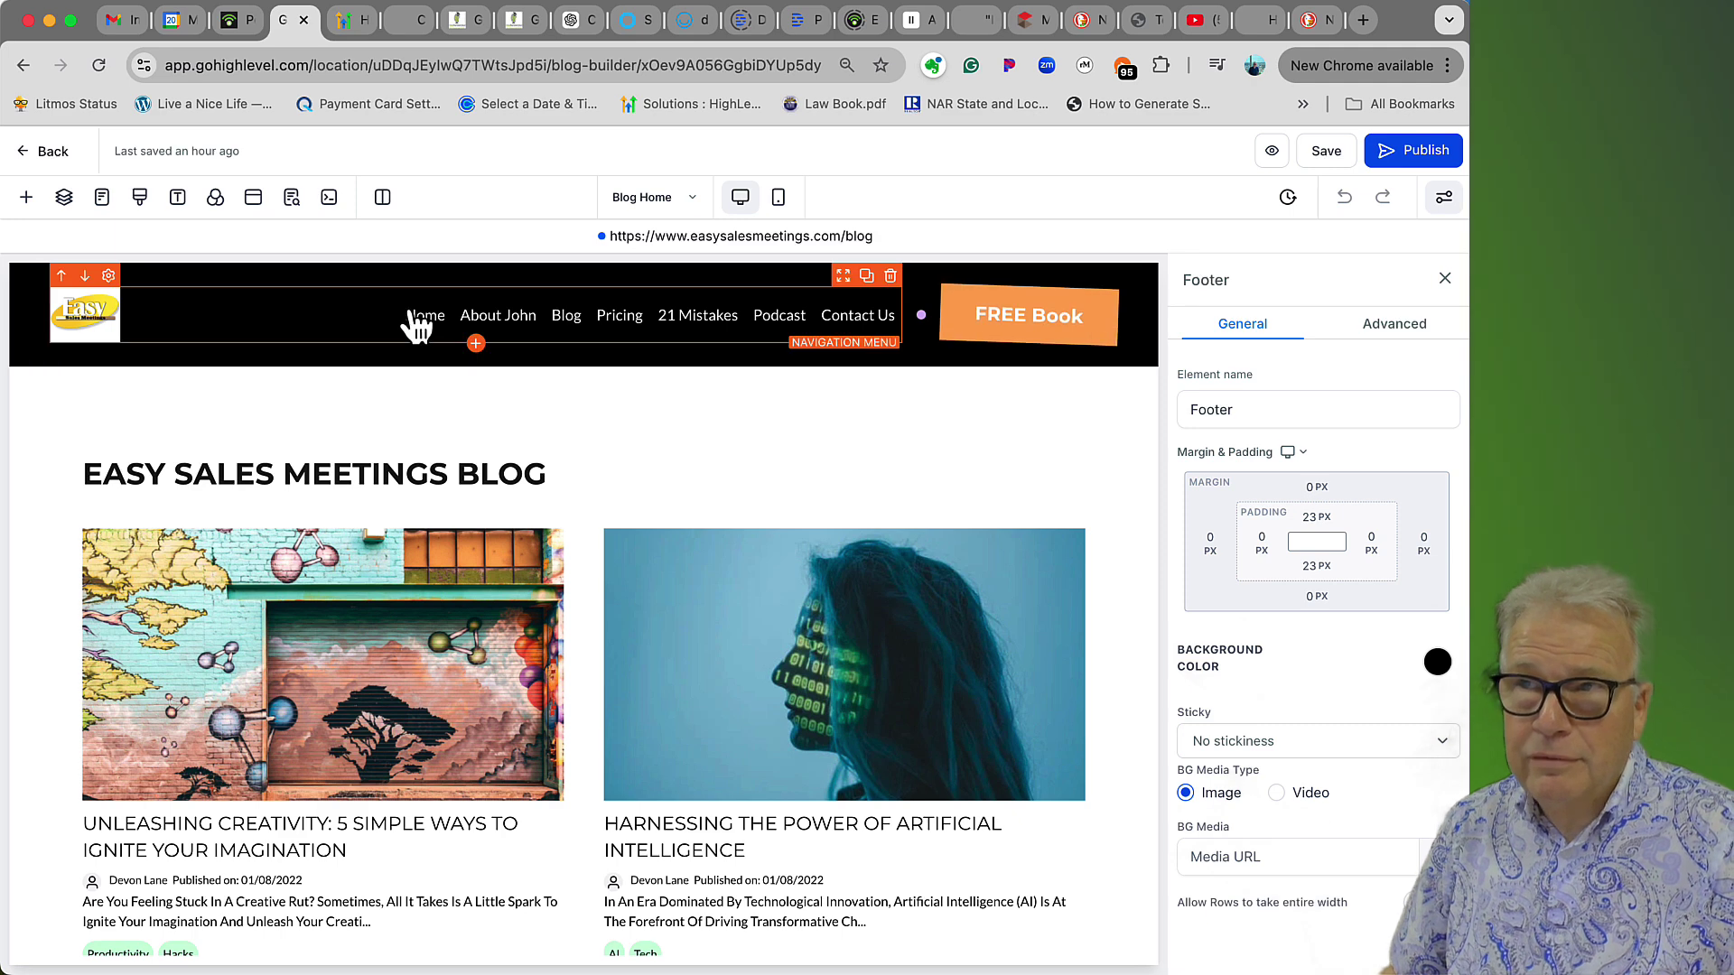
- Open easysalesmeetings.com in a new browser tab and go to its Blog page
{"action": "left_click", "coordinate": [1362, 20]}
{"action": "type", "text": "easysalesmeetings.com"}
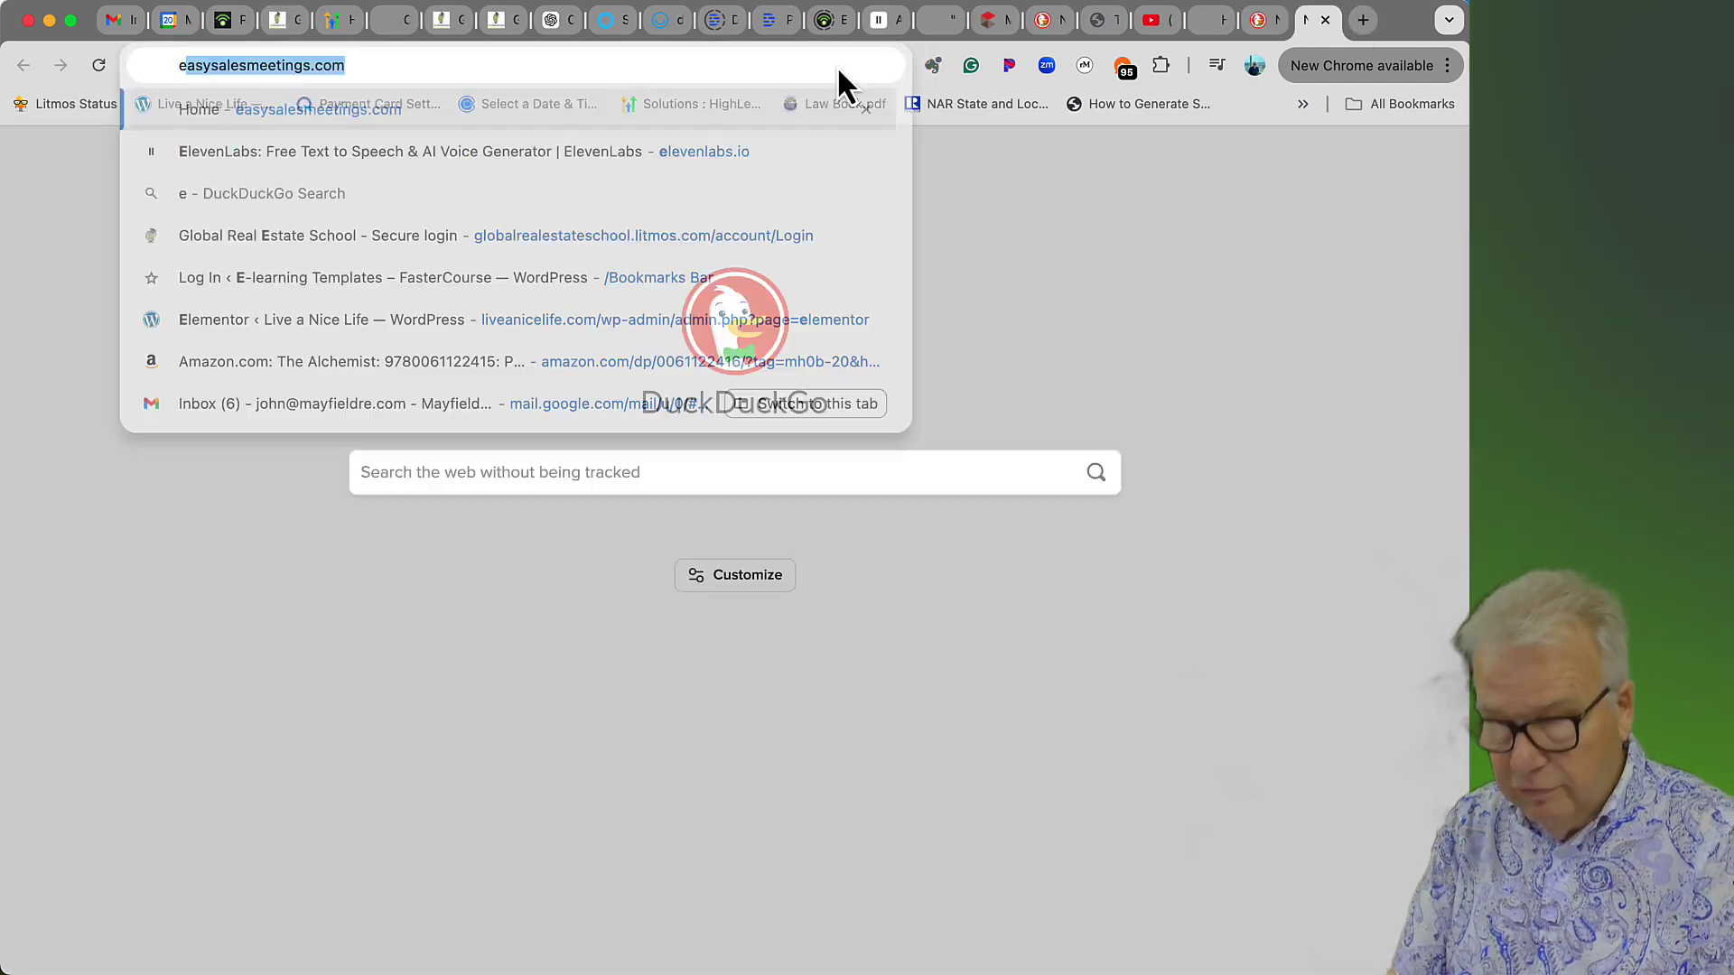
{"action": "key", "text": "Return"}
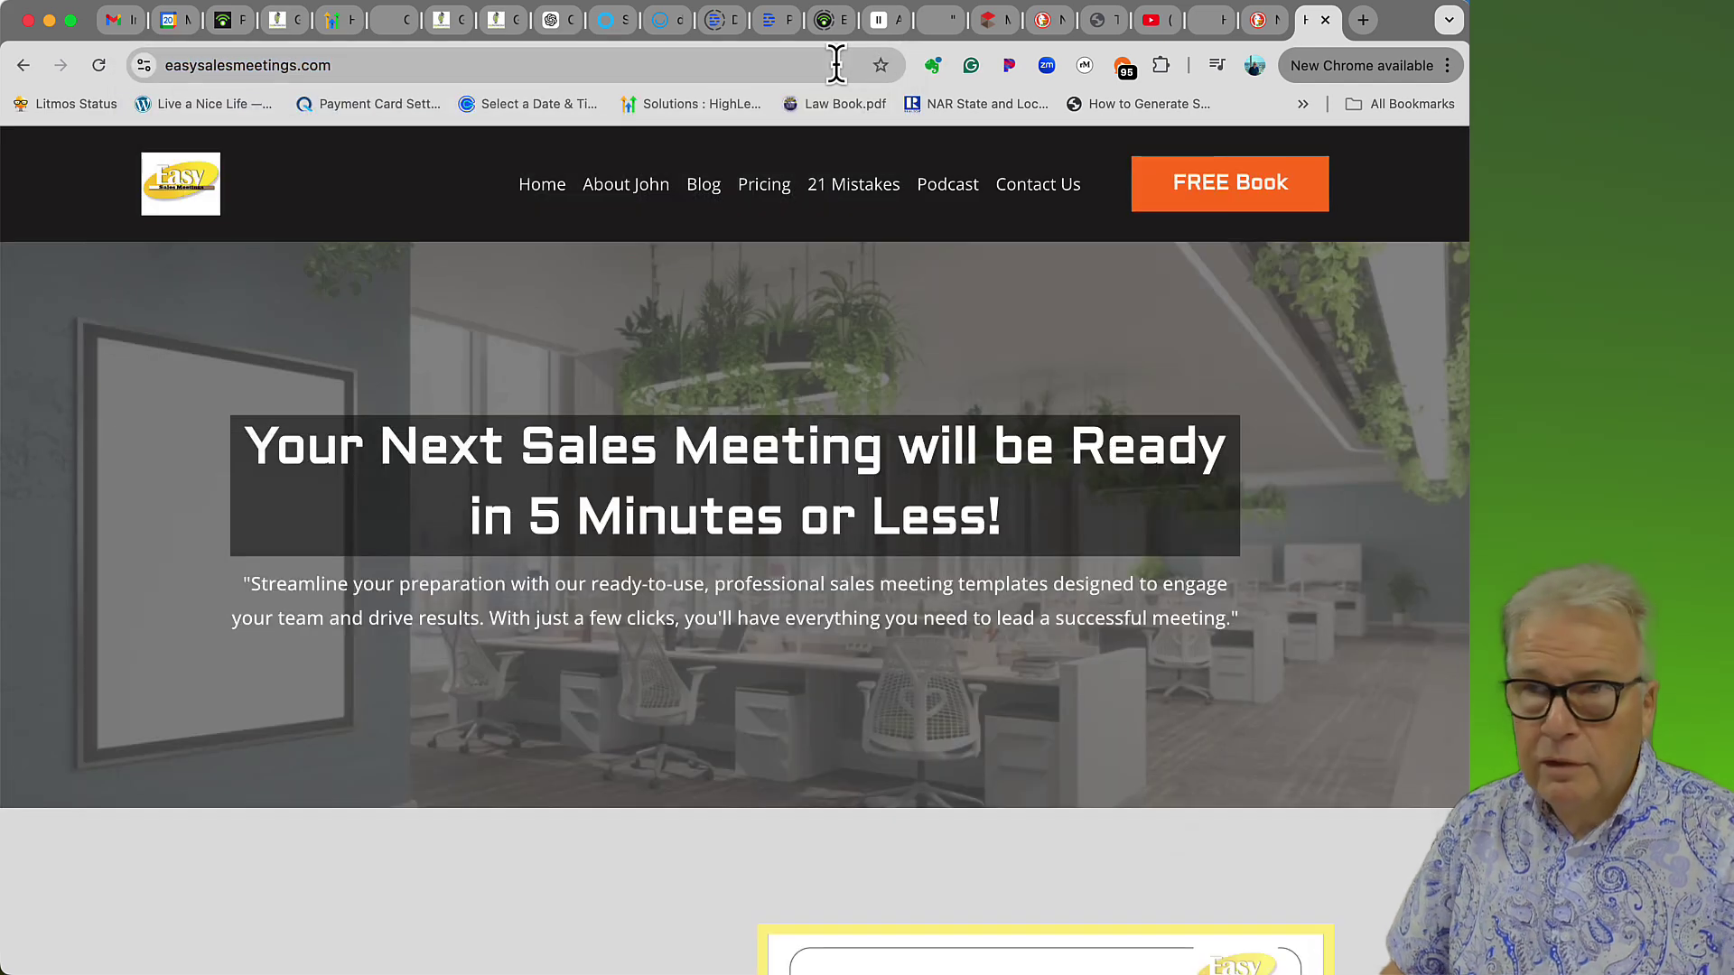
{"action": "left_click", "coordinate": [703, 197]}
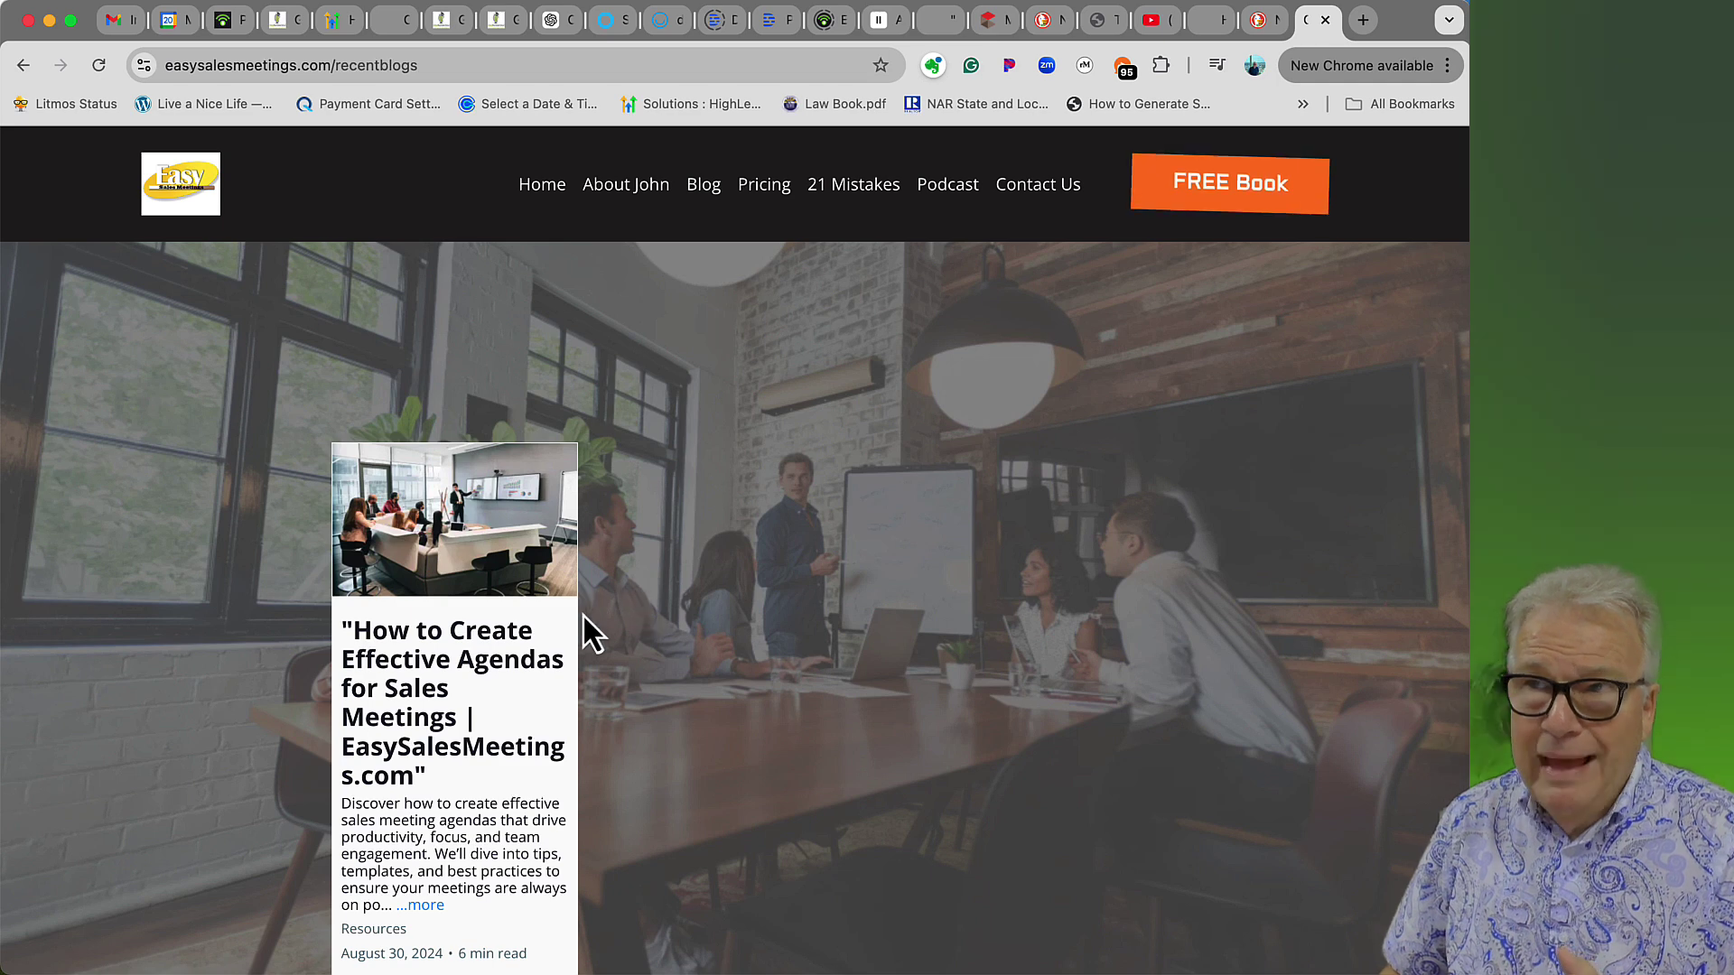
- Return to the GoHighLevel tab and open the Blog page of the Easy Sales Meetings website in the page builder
{"action": "left_click", "coordinate": [278, 19]}
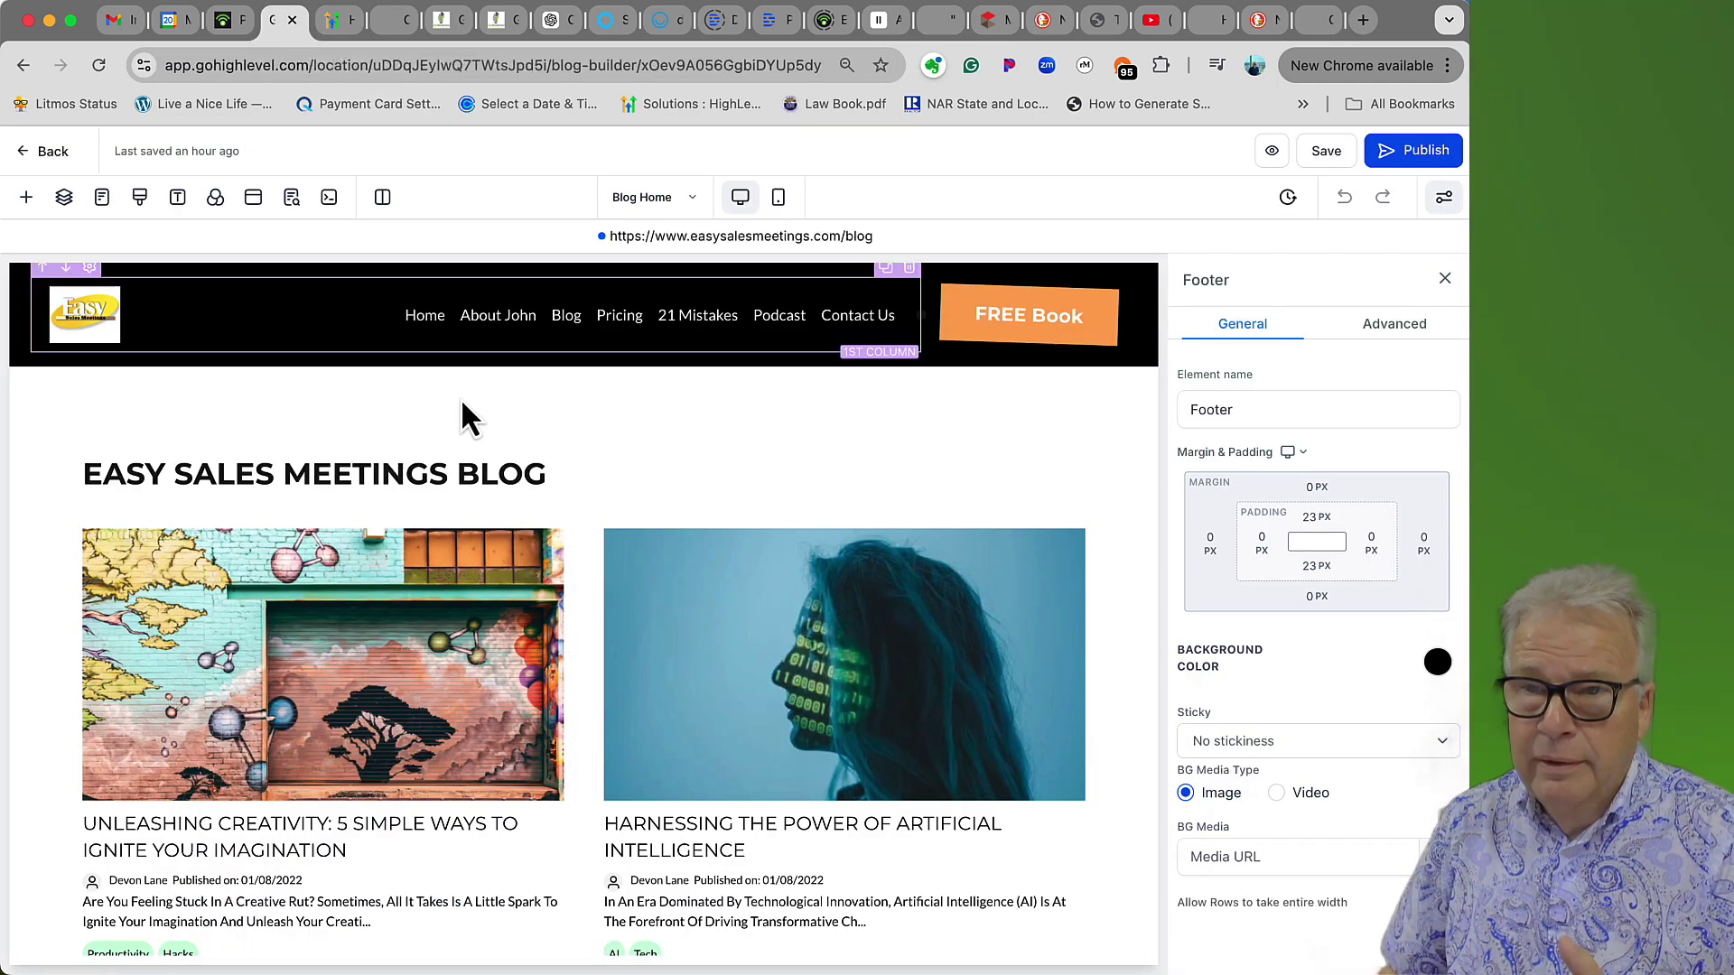
{"action": "left_click", "coordinate": [40, 151]}
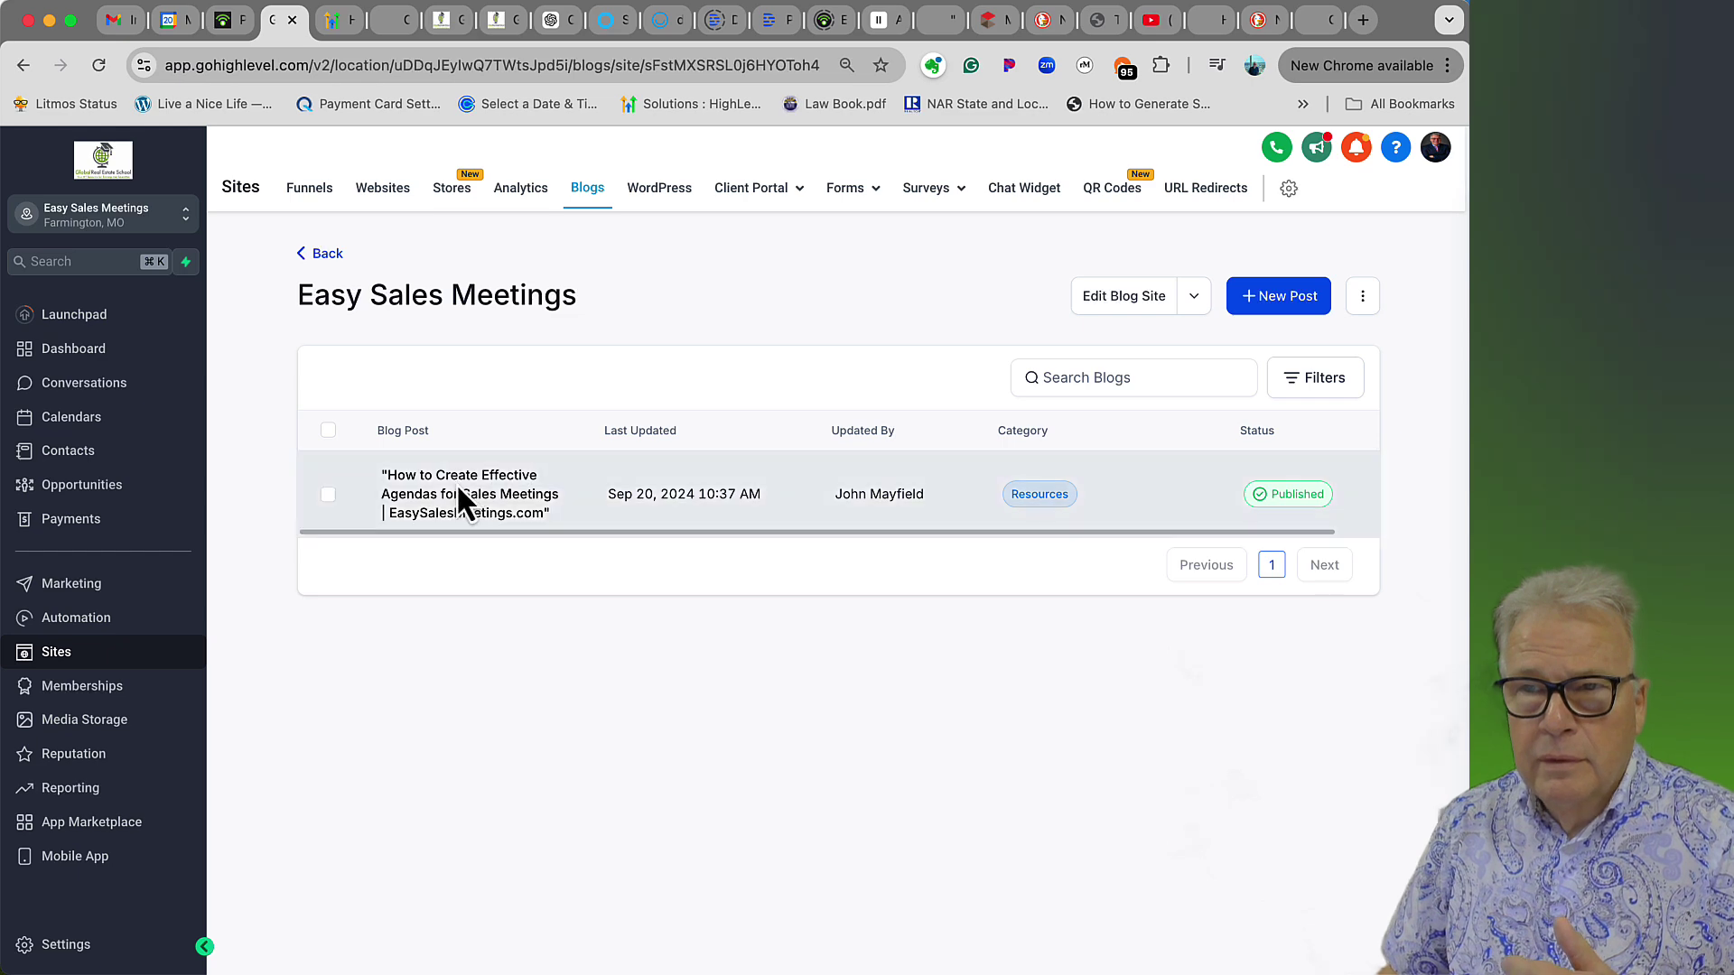
{"action": "left_click", "coordinate": [373, 190]}
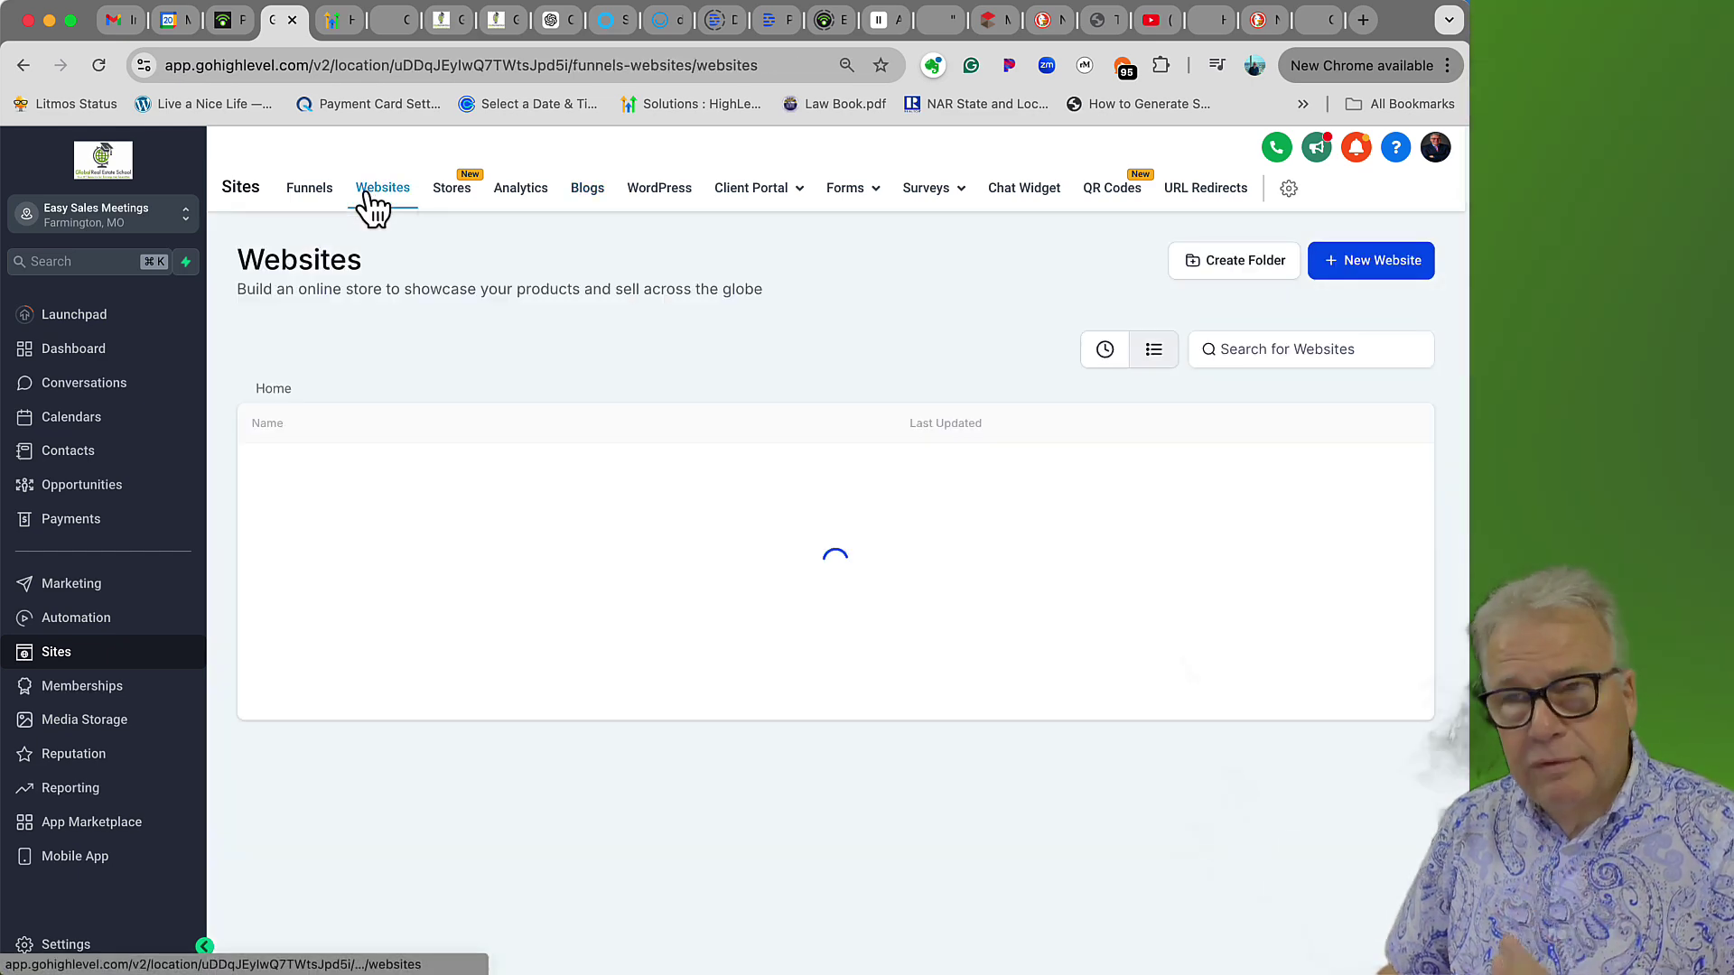
{"action": "left_click", "coordinate": [341, 471]}
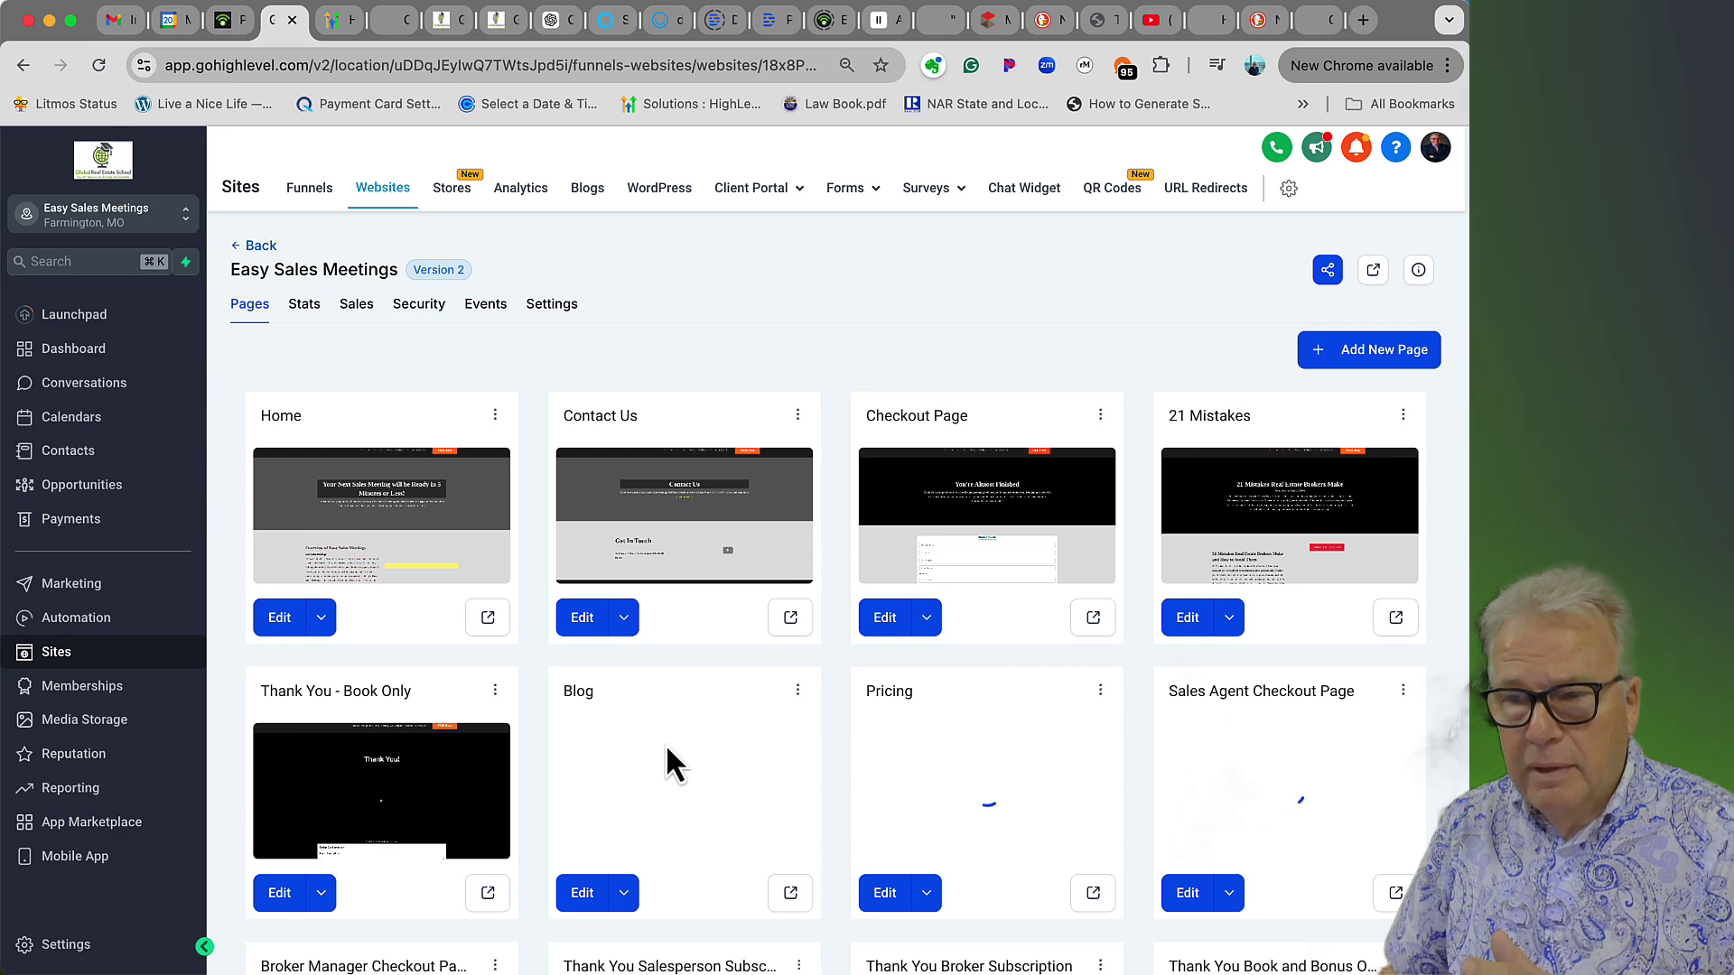
{"action": "left_click", "coordinate": [659, 784]}
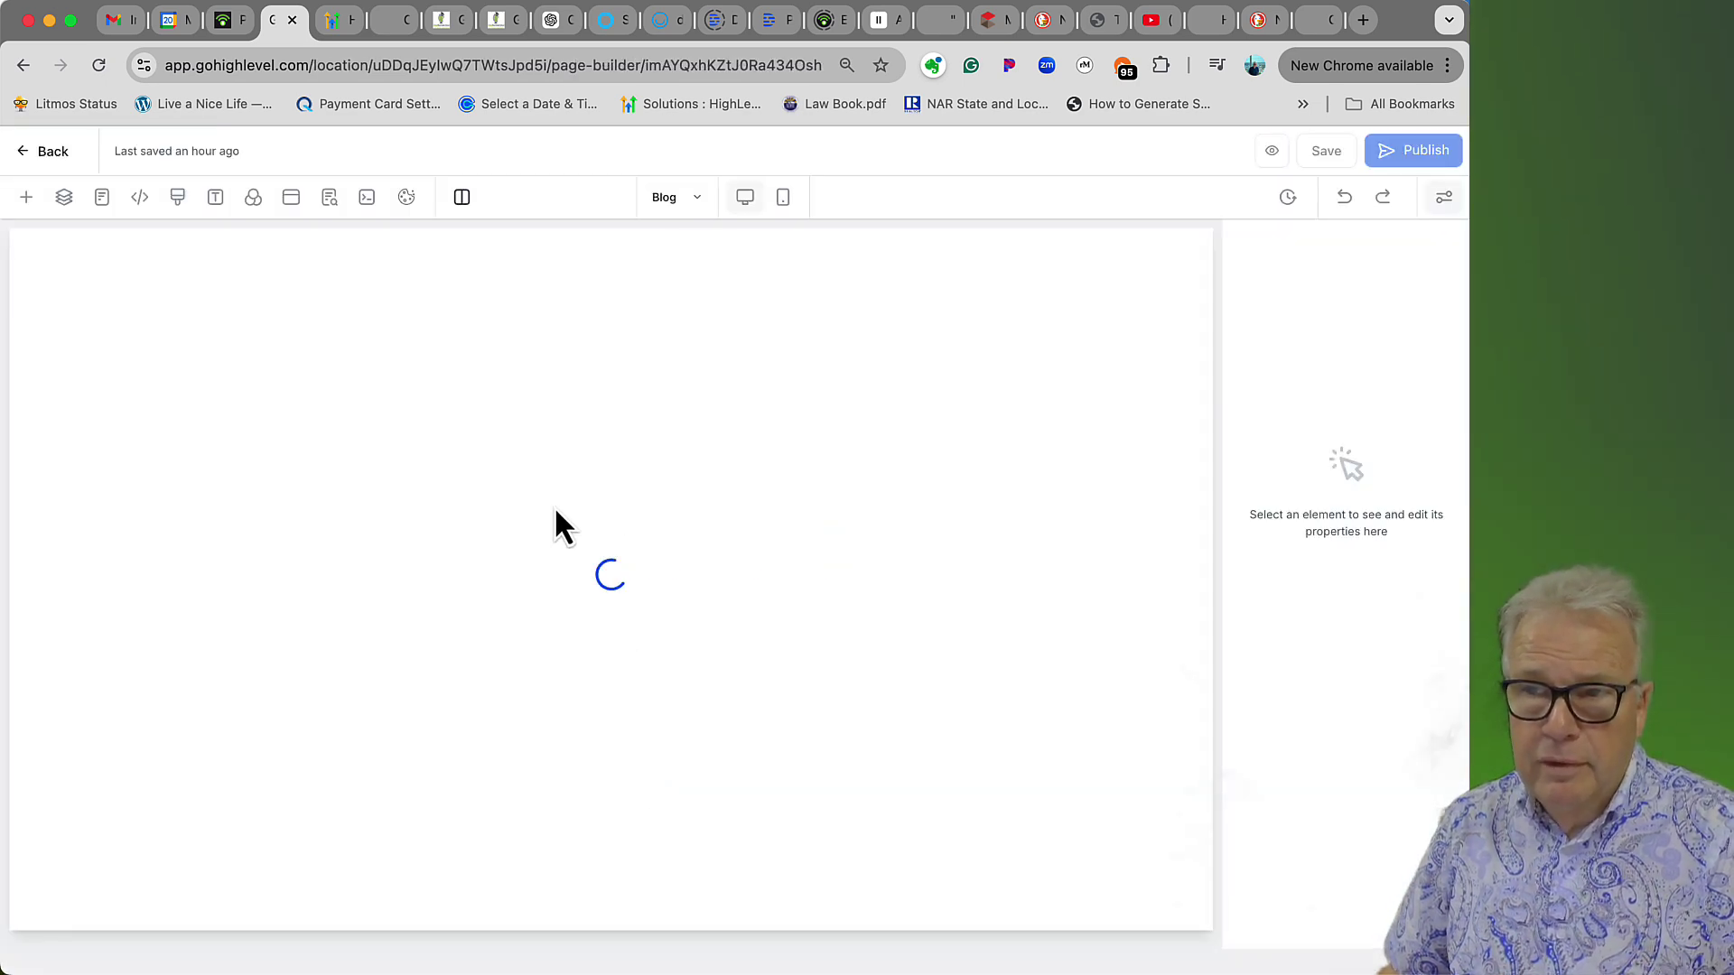
{"action": "scroll", "coordinate": [551, 623], "scroll_direction": "down", "scroll_amount": 1}
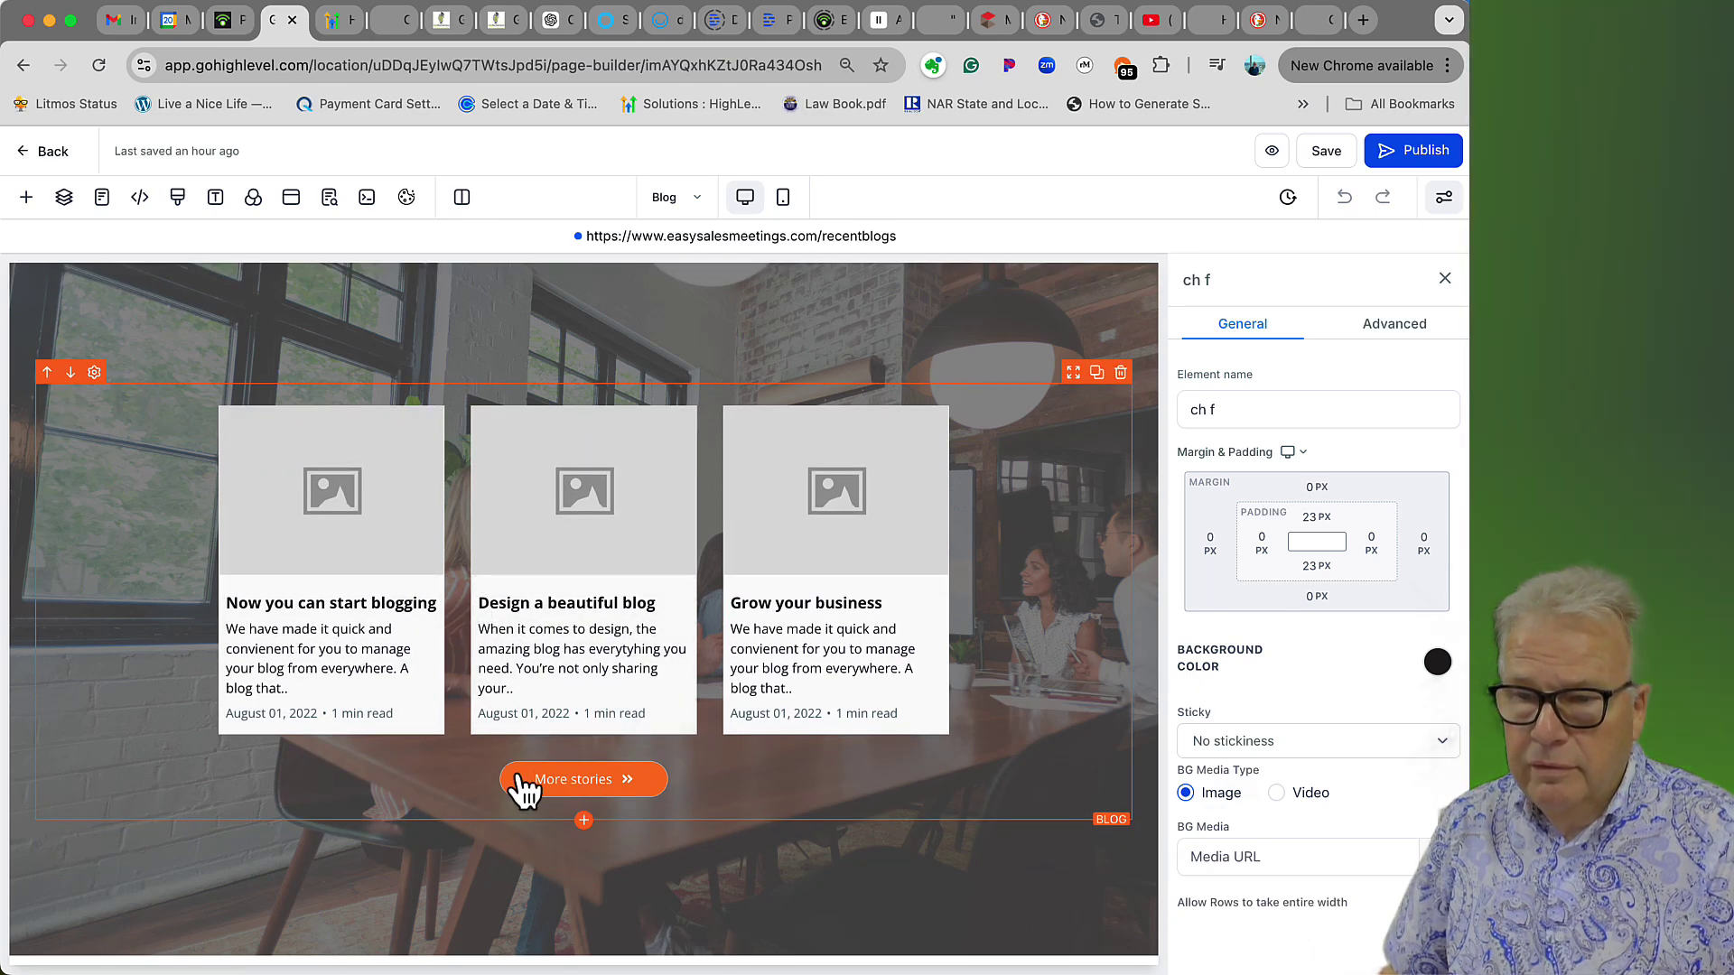
- Look through the elements that can be added to the website's Blog page, including the Blog Posts element
{"action": "left_click", "coordinate": [584, 822]}
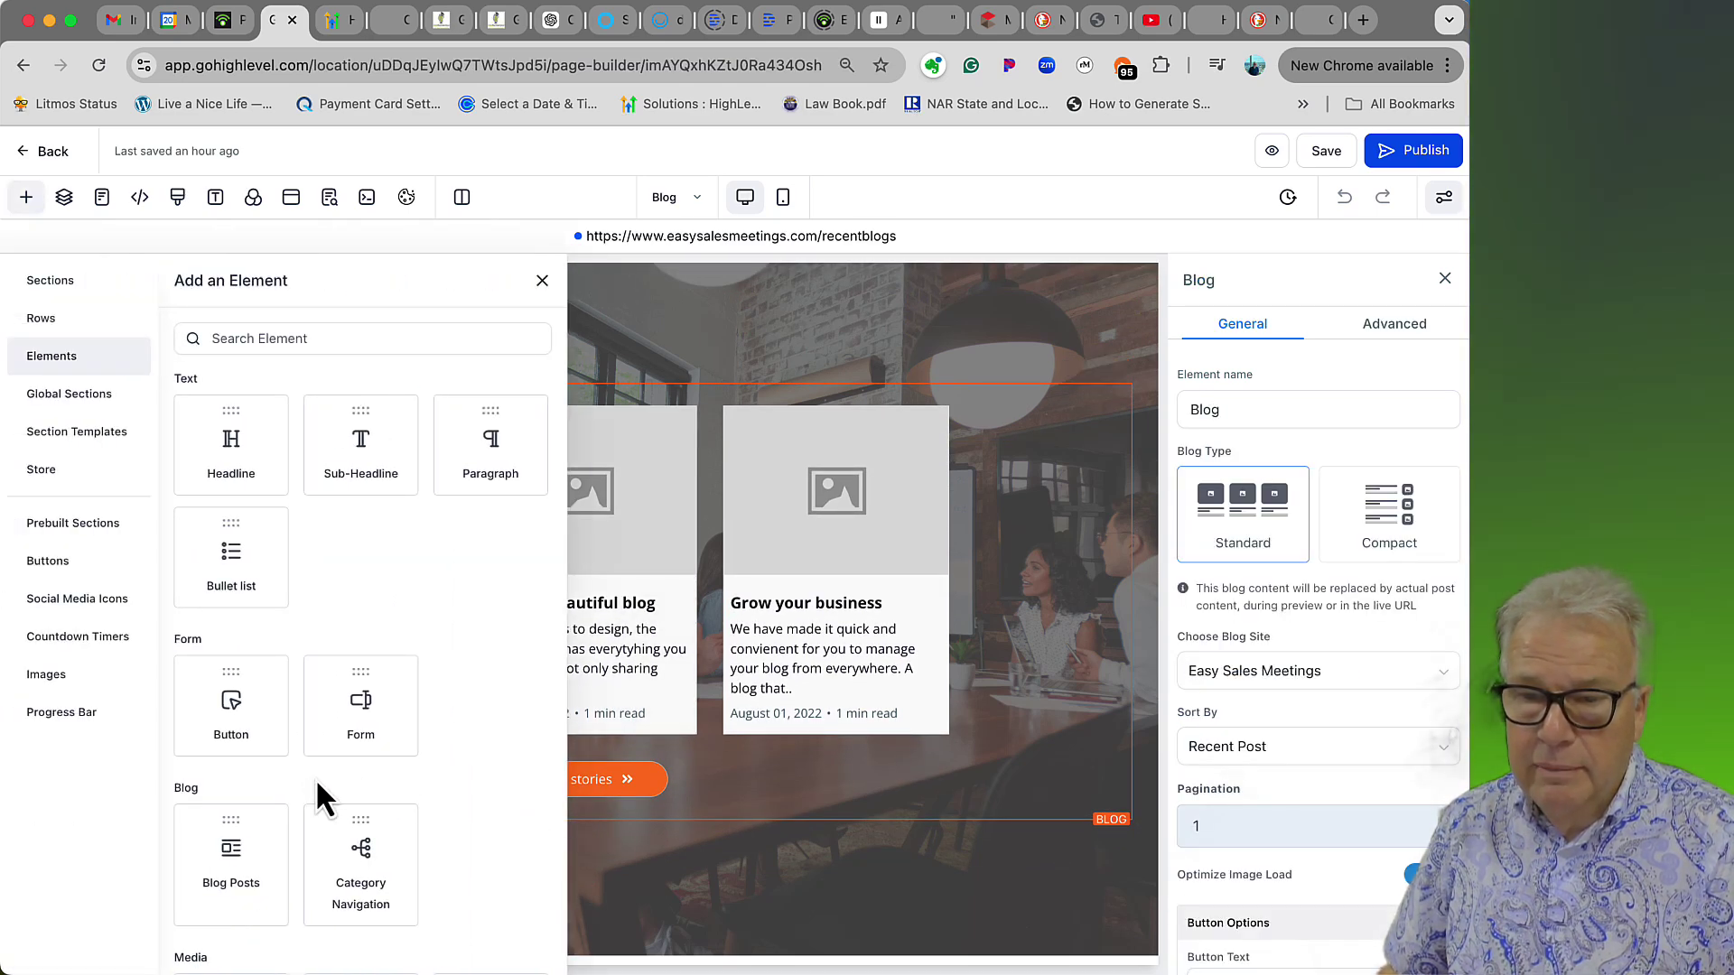
{"action": "scroll", "coordinate": [311, 782], "scroll_direction": "down", "scroll_amount": 3}
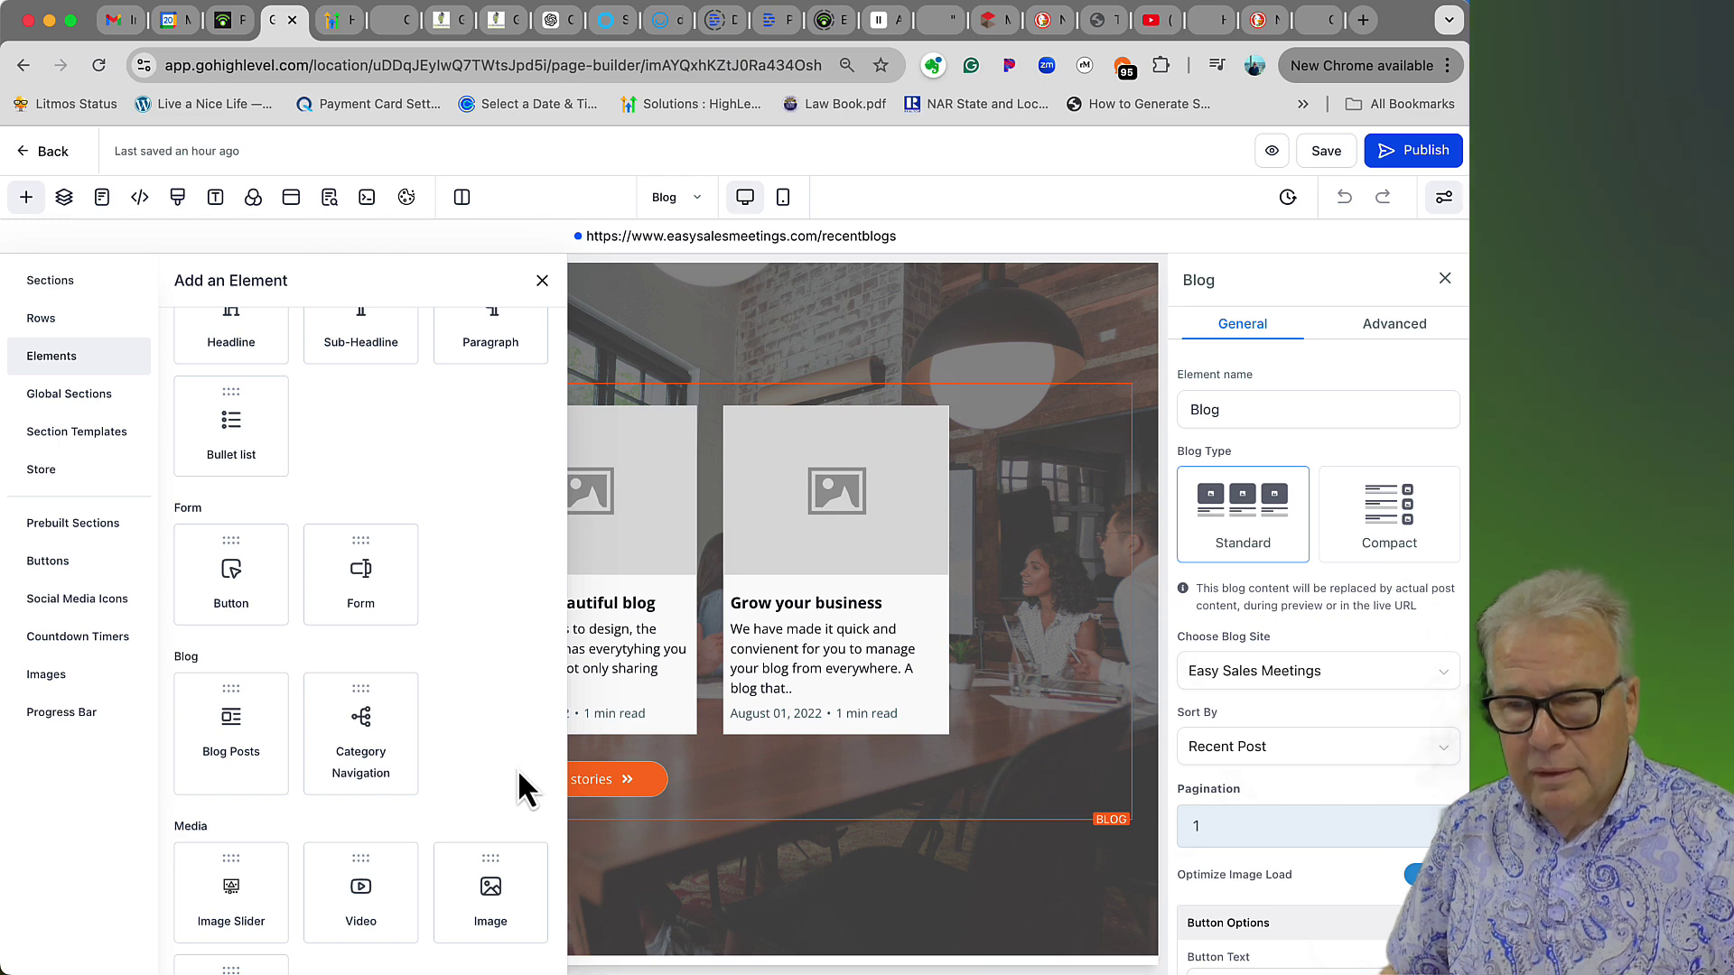
{"action": "left_click", "coordinate": [542, 281]}
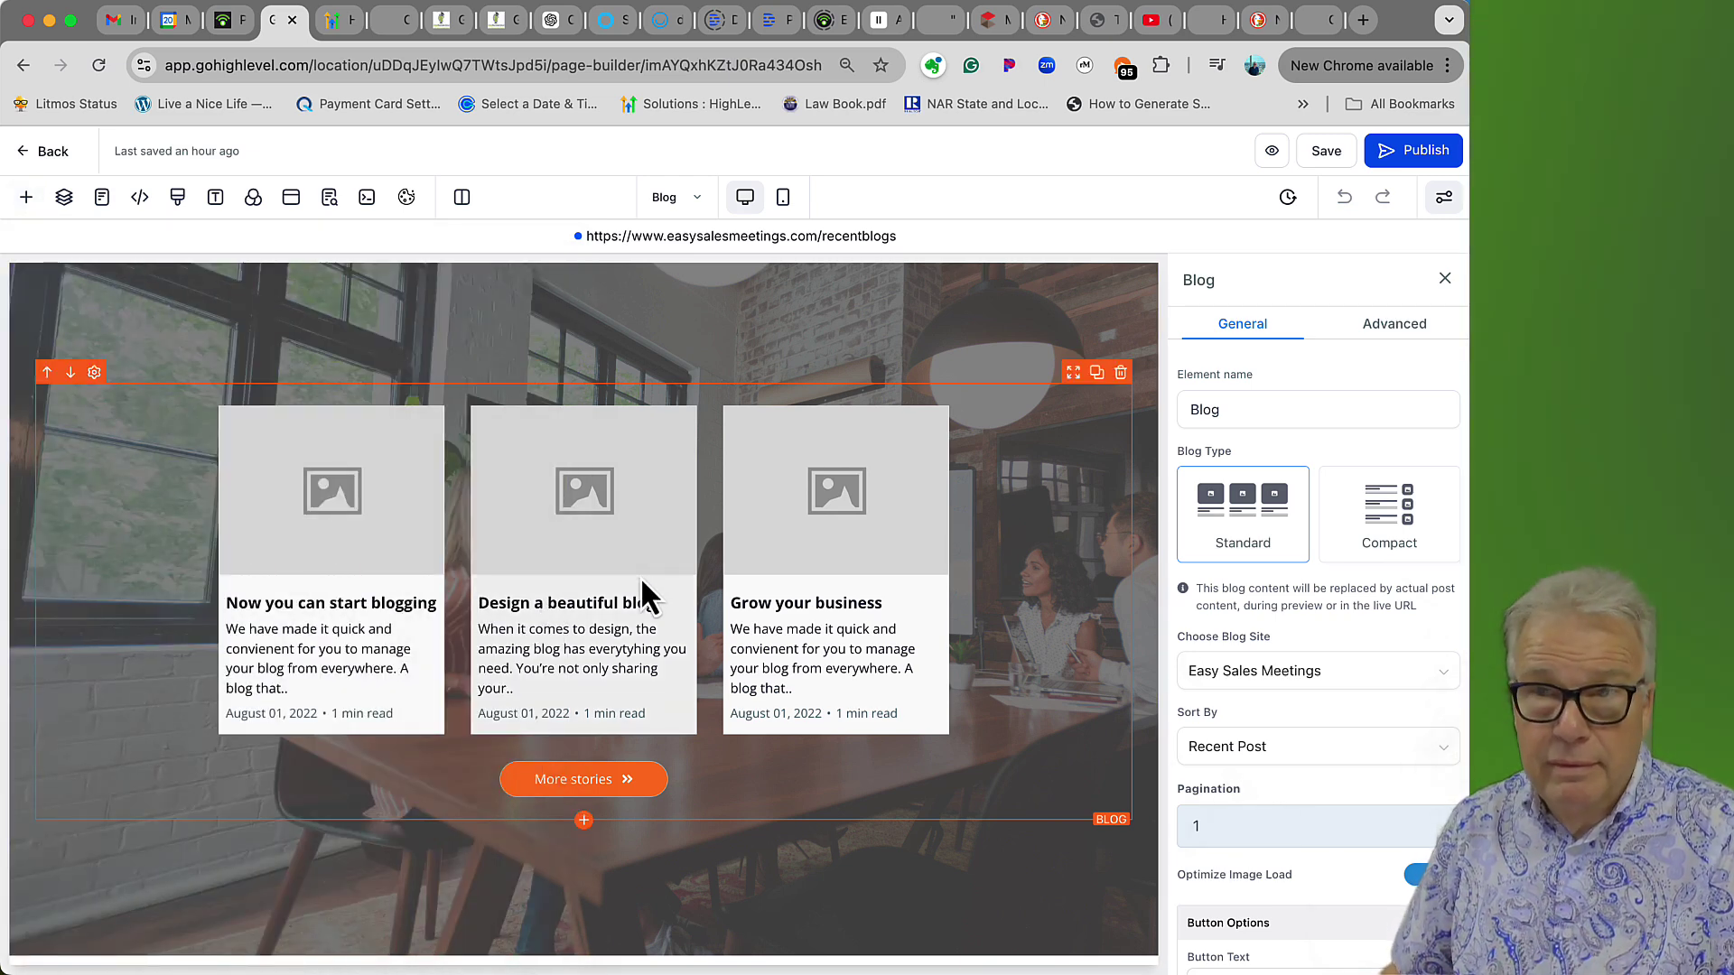
- Leave the website page, open the Easy Sales Meetings blog site for editing, and switch to its Blog Post template
{"action": "left_click", "coordinate": [60, 153]}
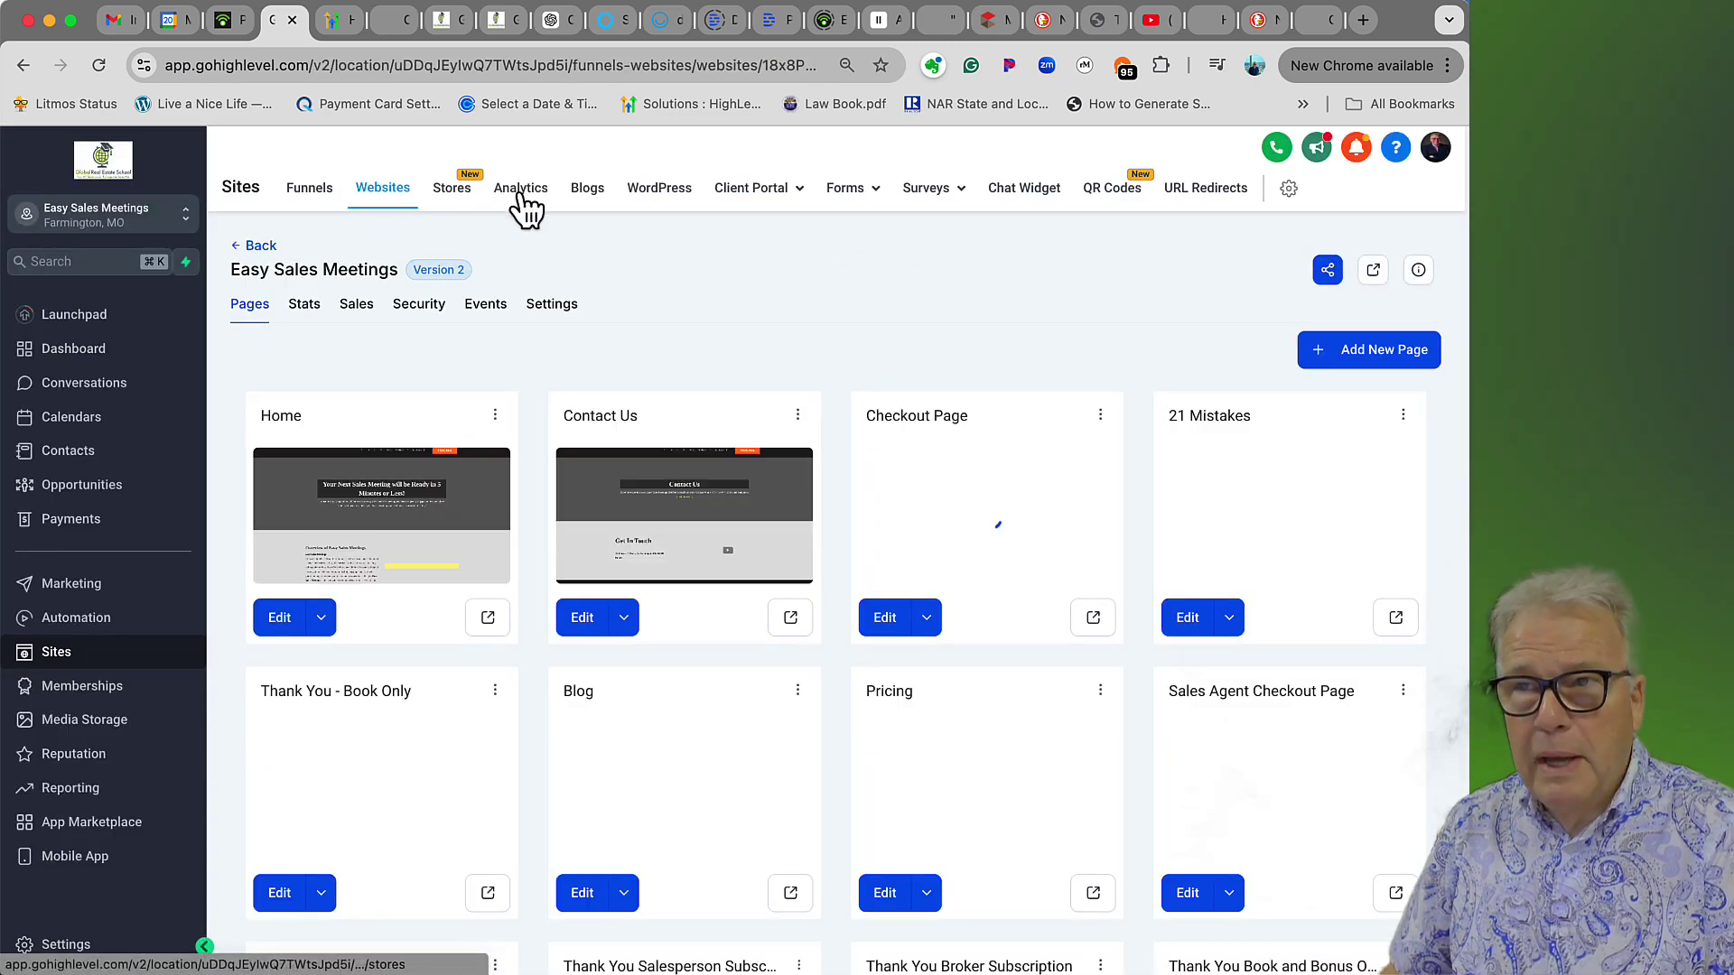
{"action": "left_click", "coordinate": [592, 190]}
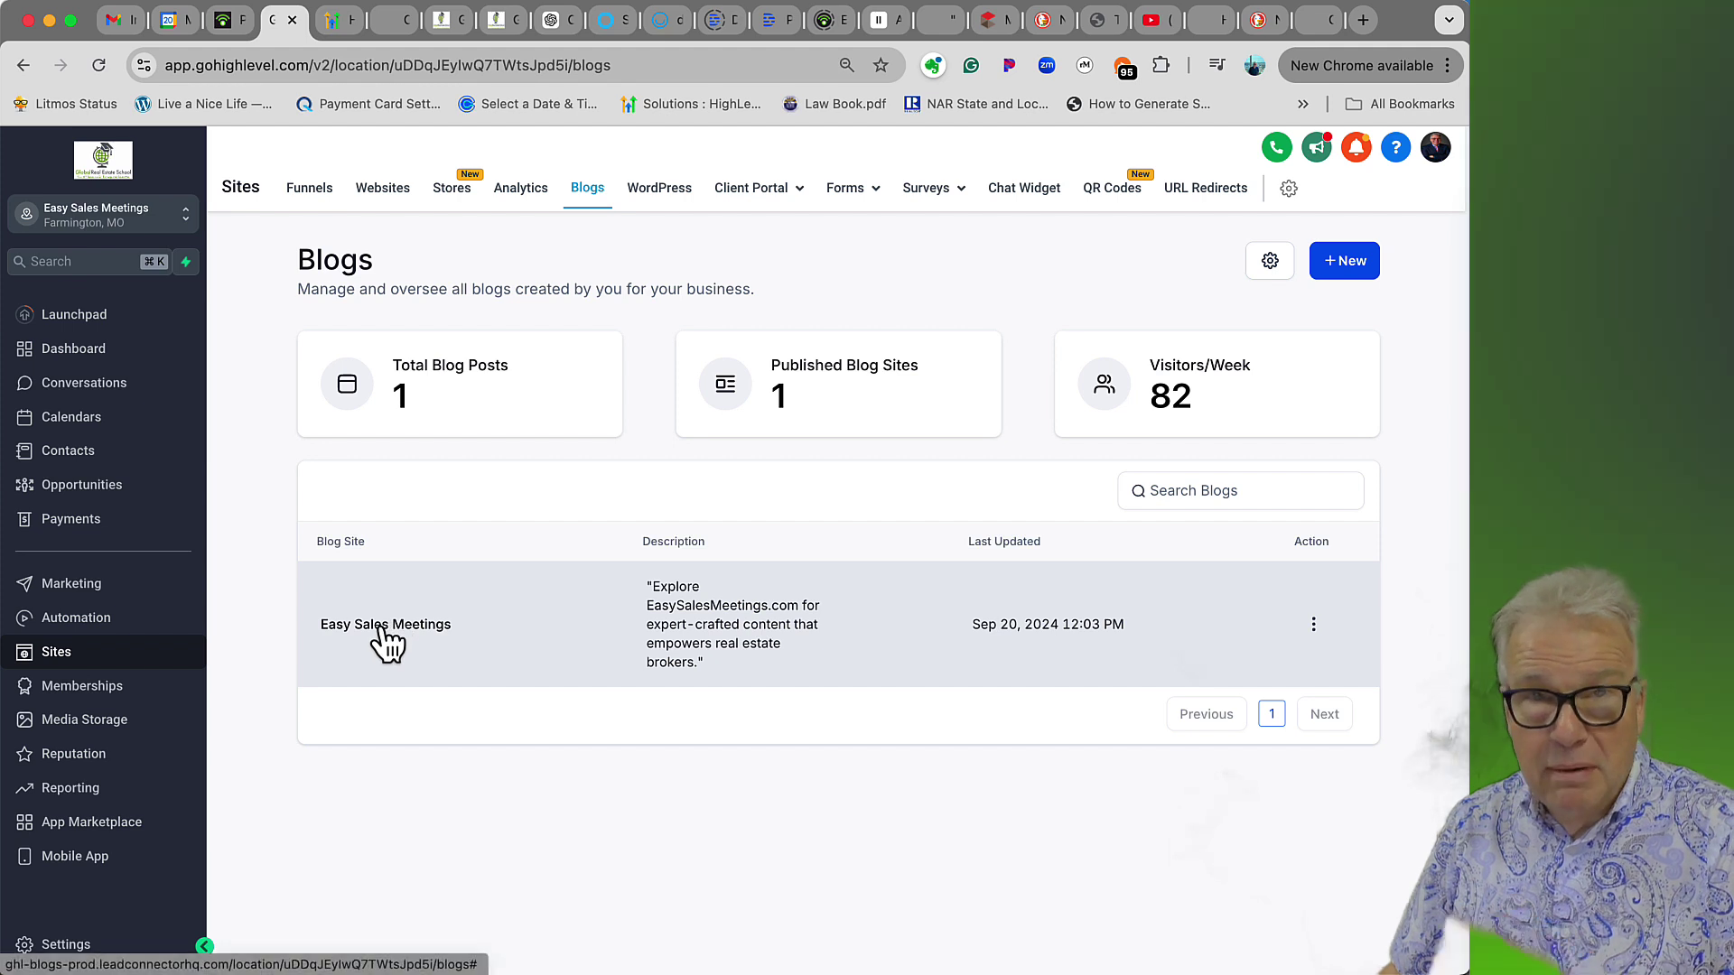
{"action": "left_click", "coordinate": [386, 624]}
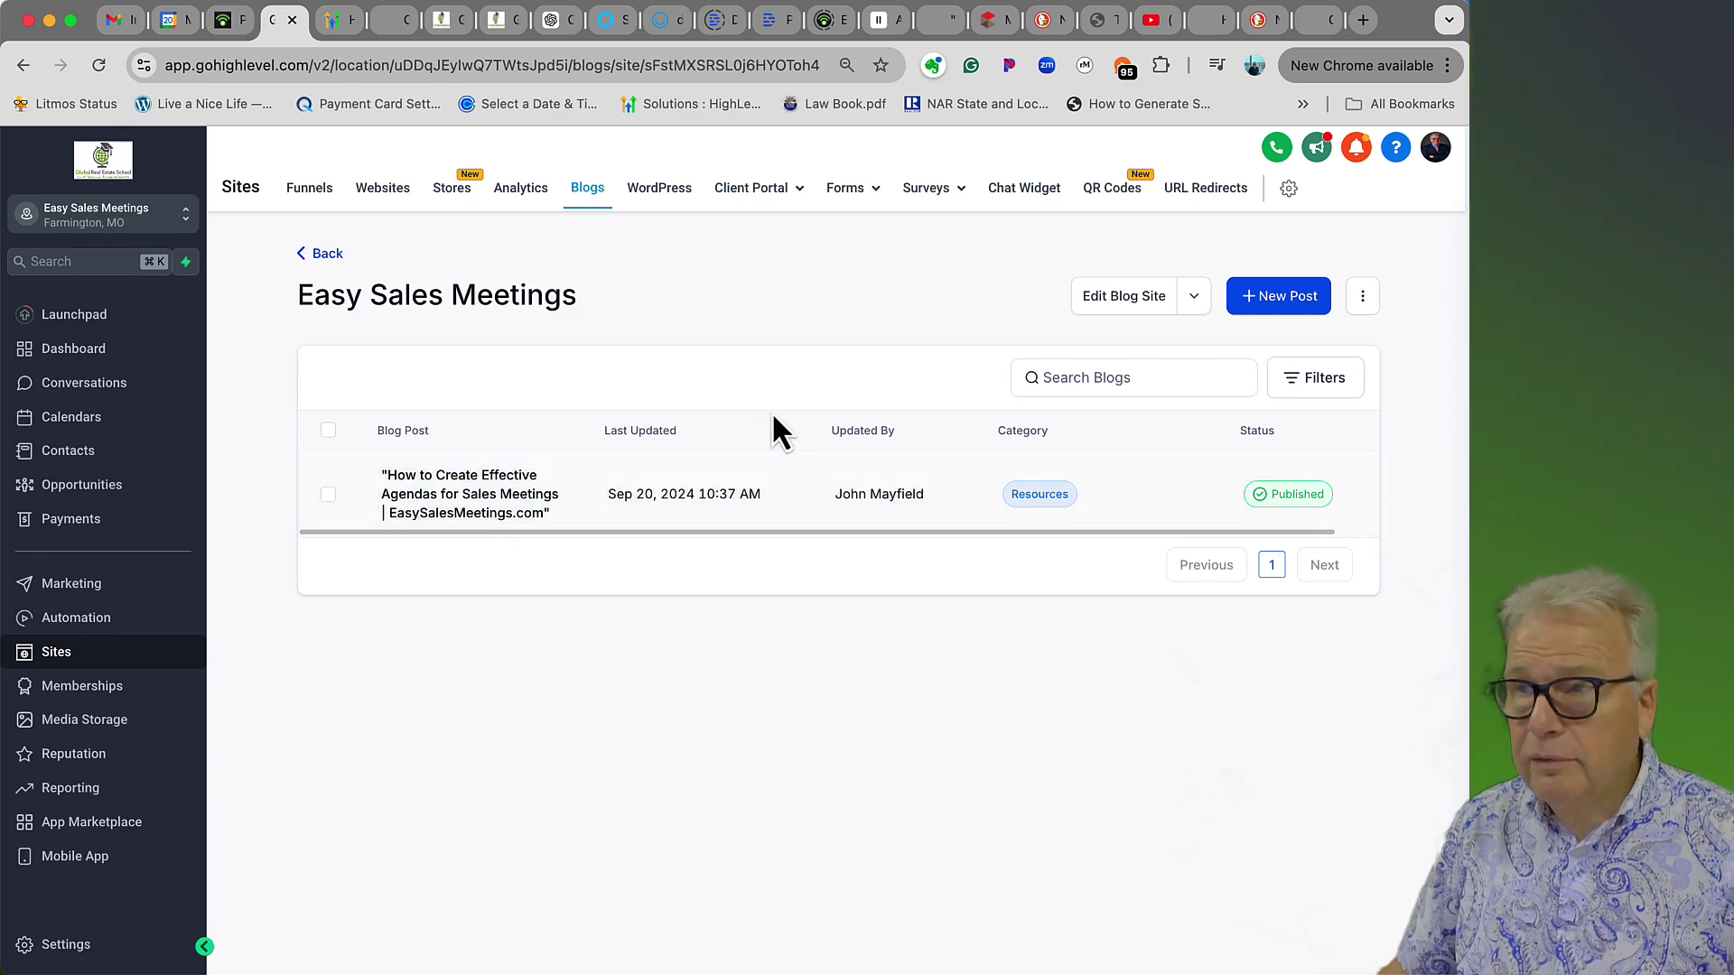
{"action": "left_click", "coordinate": [1123, 298]}
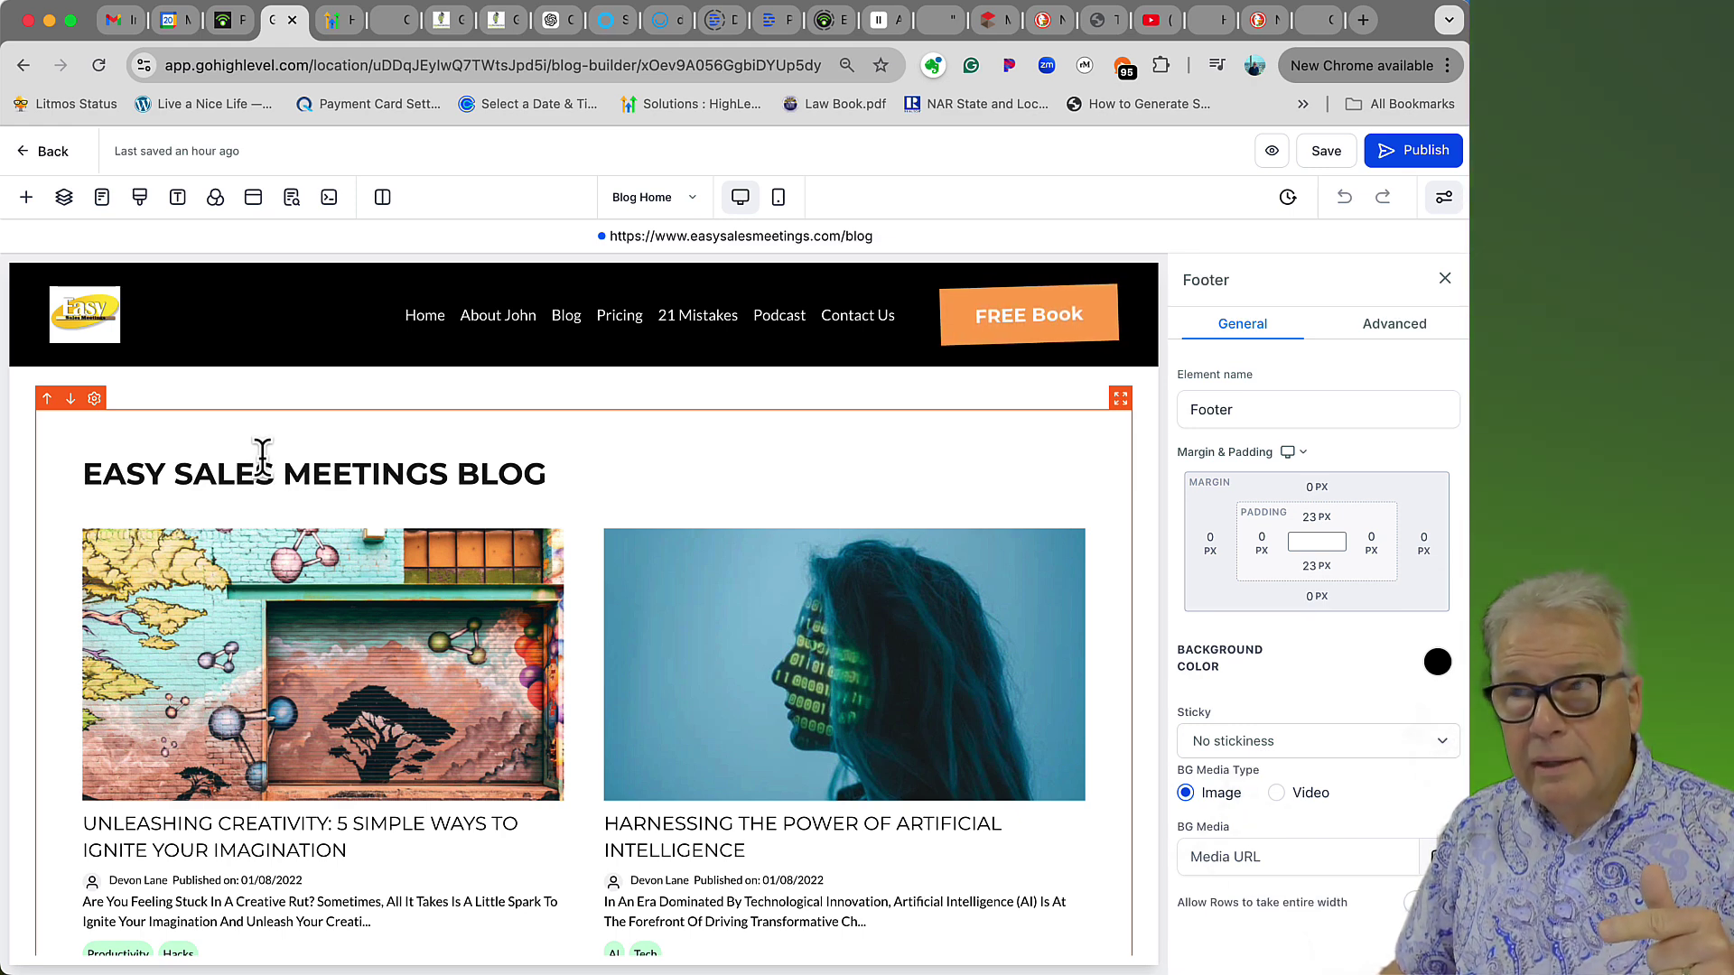
{"action": "left_click", "coordinate": [693, 199]}
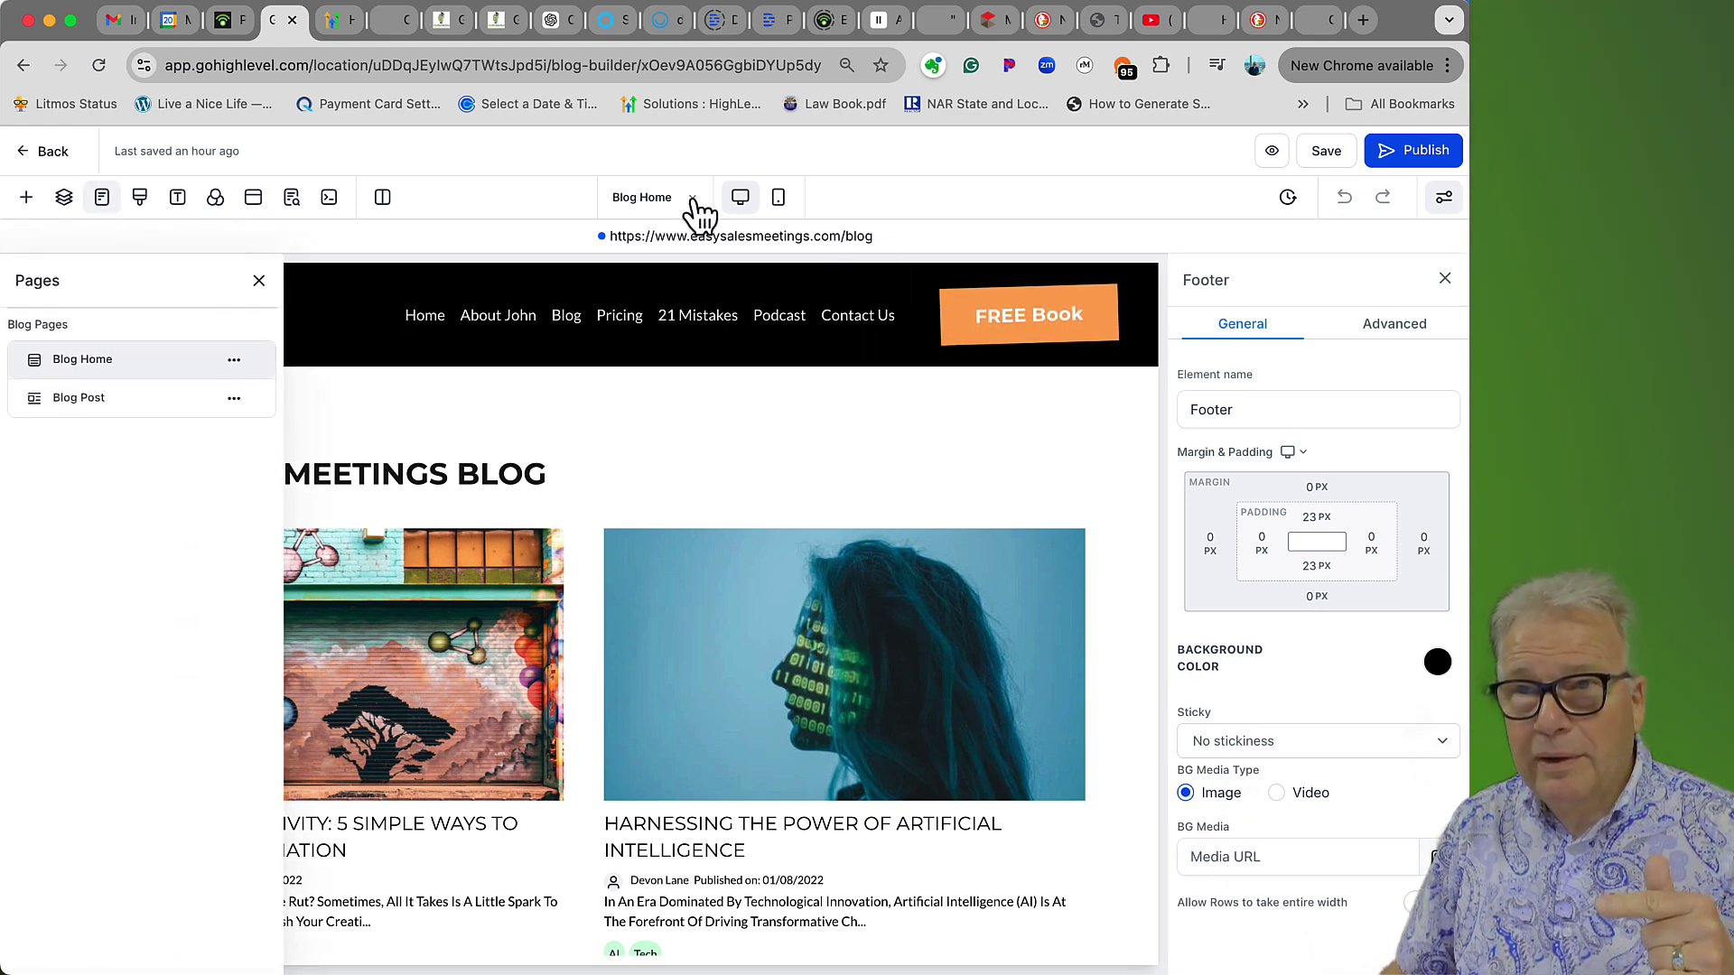
{"action": "left_click", "coordinate": [73, 399]}
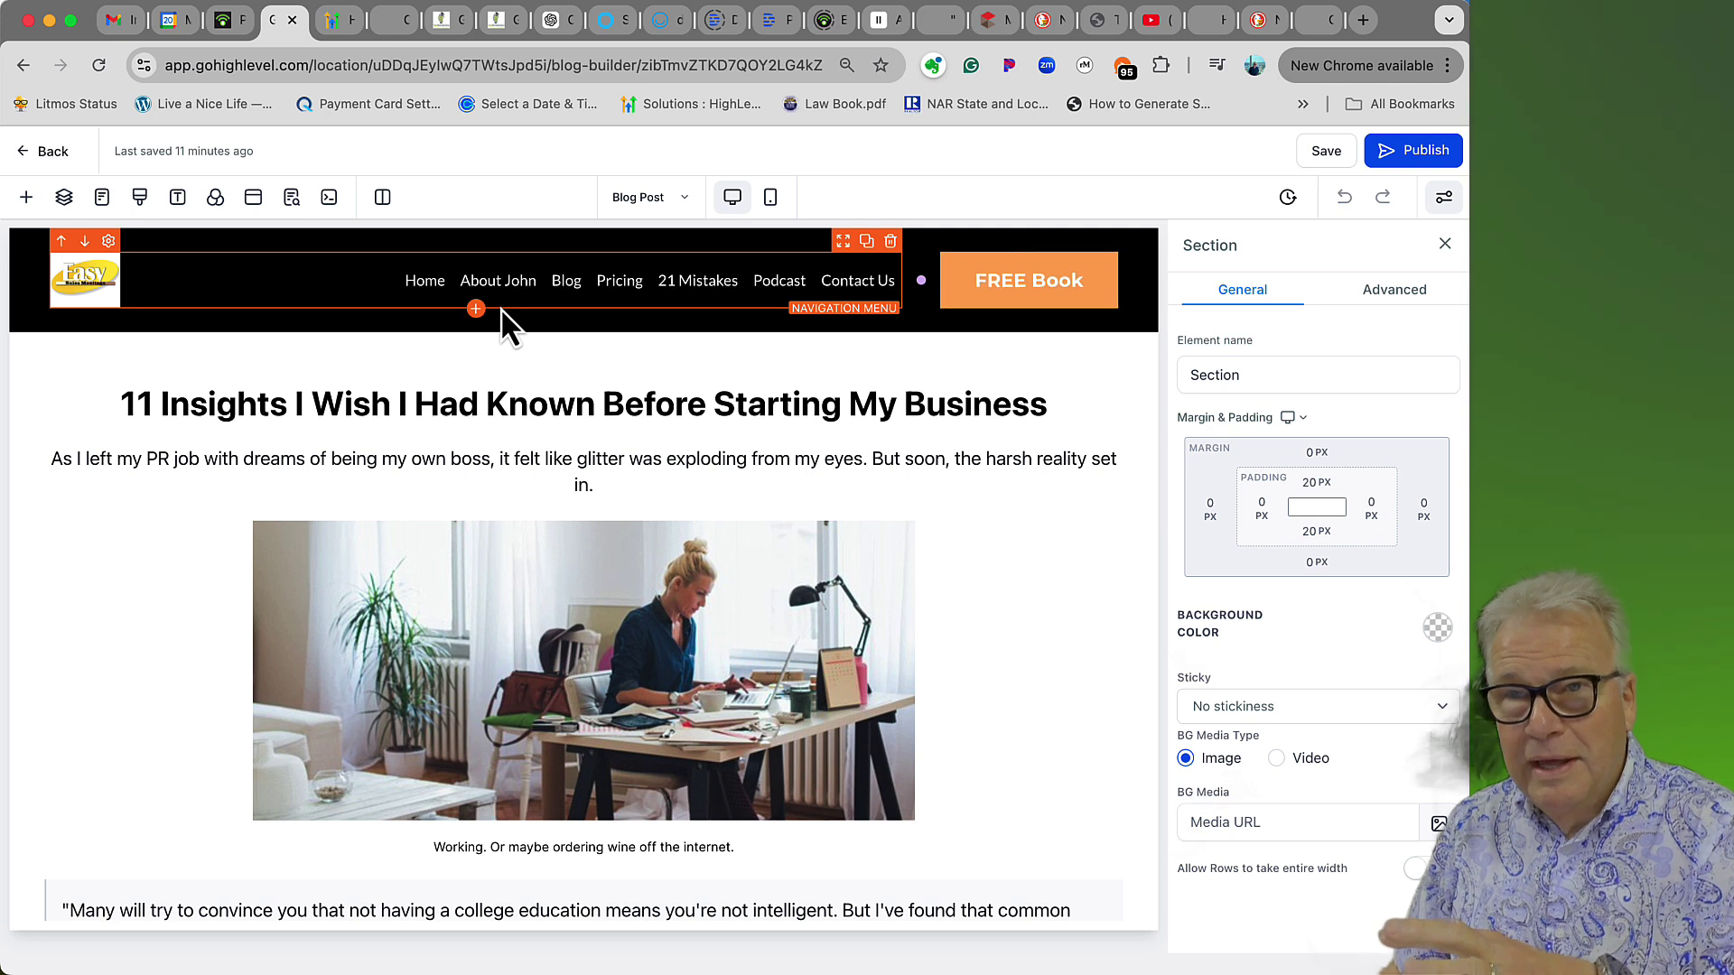
- Check which global sections can be added to the Blog Post template for its header and footer
{"action": "left_click", "coordinate": [26, 197]}
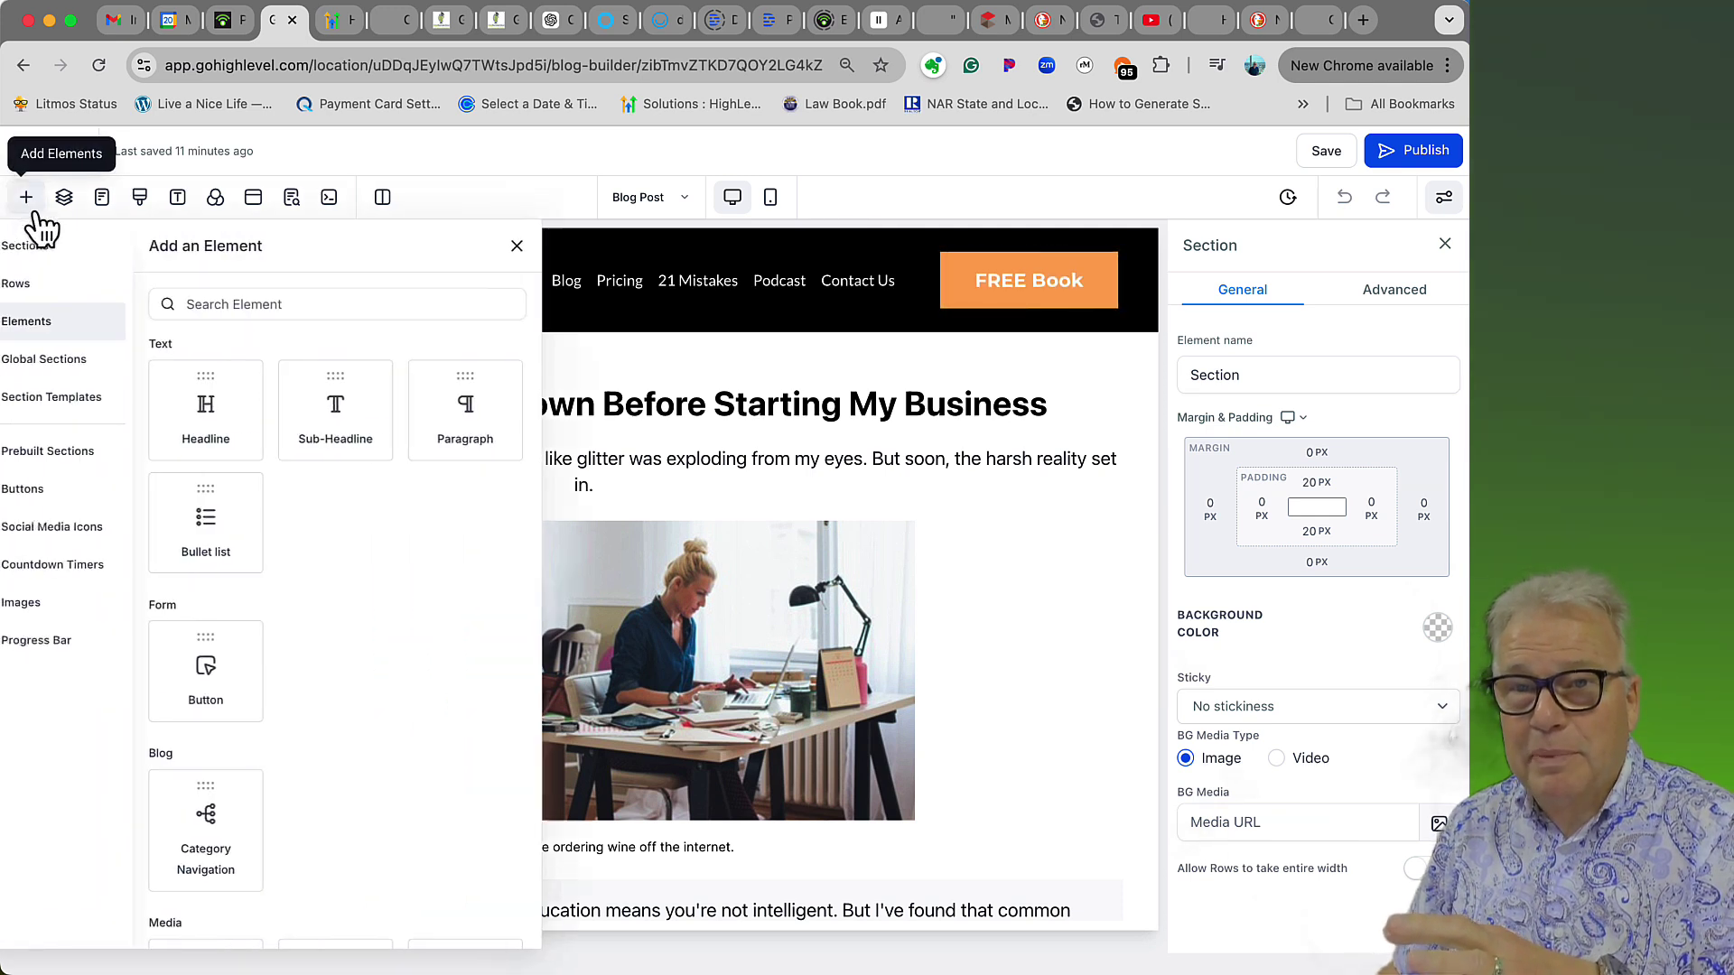
{"action": "left_click", "coordinate": [73, 359]}
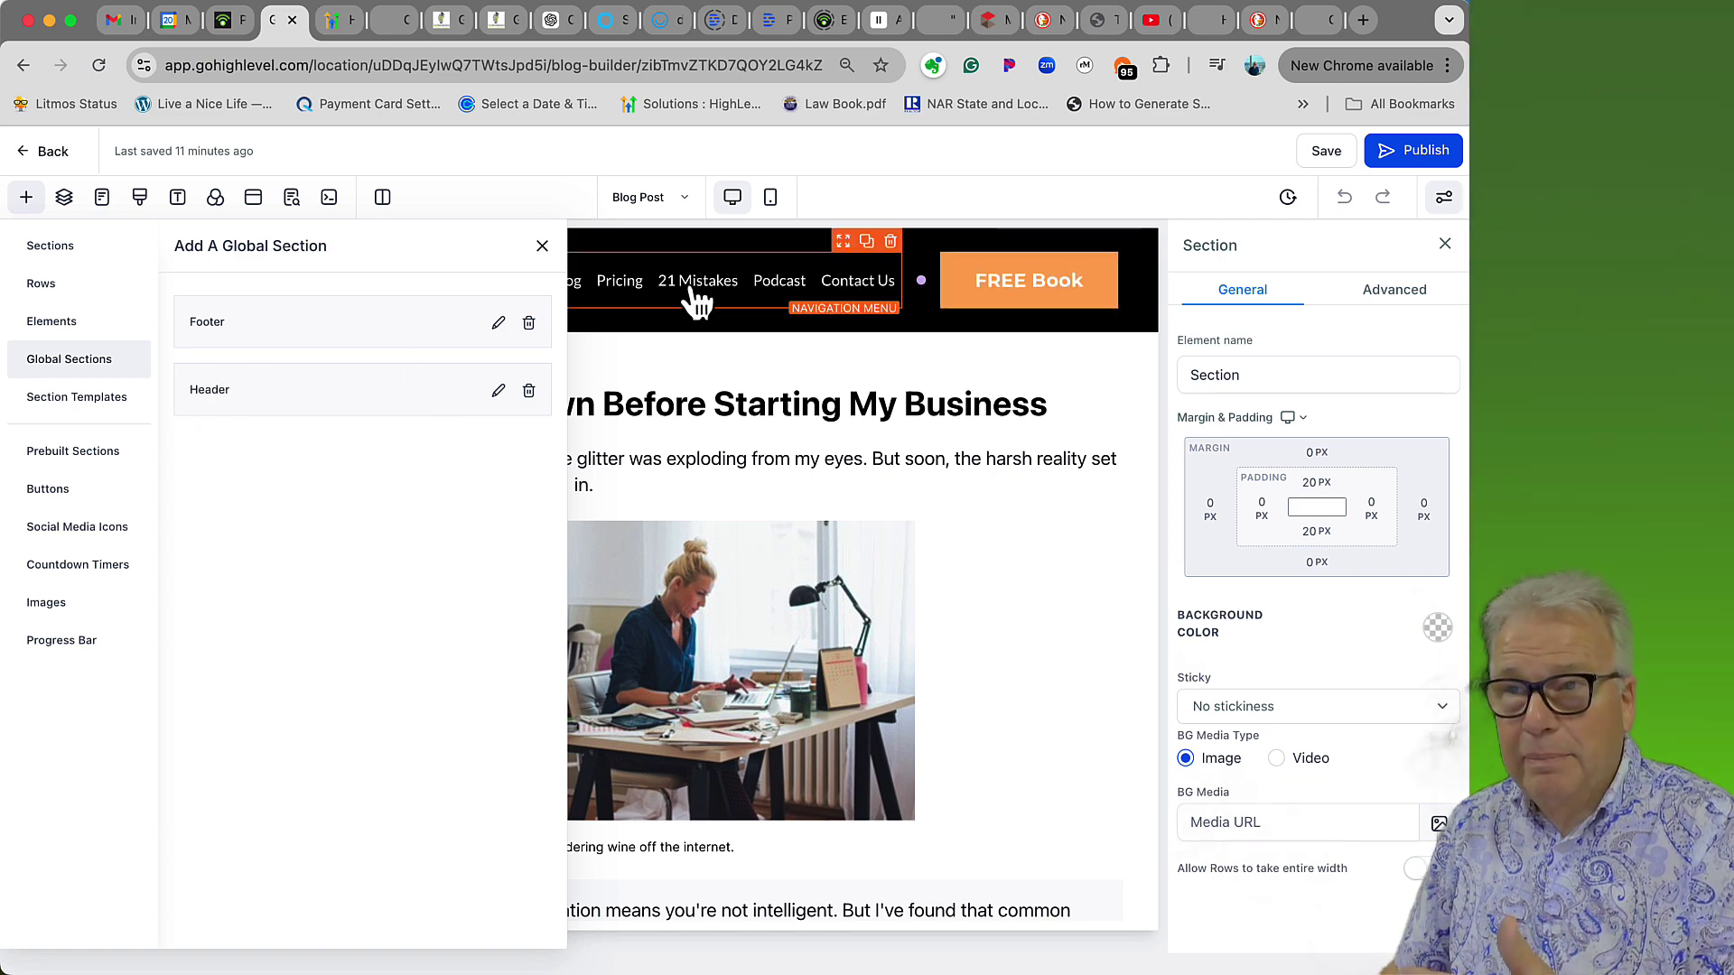
{"action": "left_click", "coordinate": [542, 247]}
- Review the Blog Post template's footer and the global sections offered for the empty section below it, then return to the header
{"action": "scroll", "coordinate": [578, 307], "scroll_direction": "down", "scroll_amount": 15}
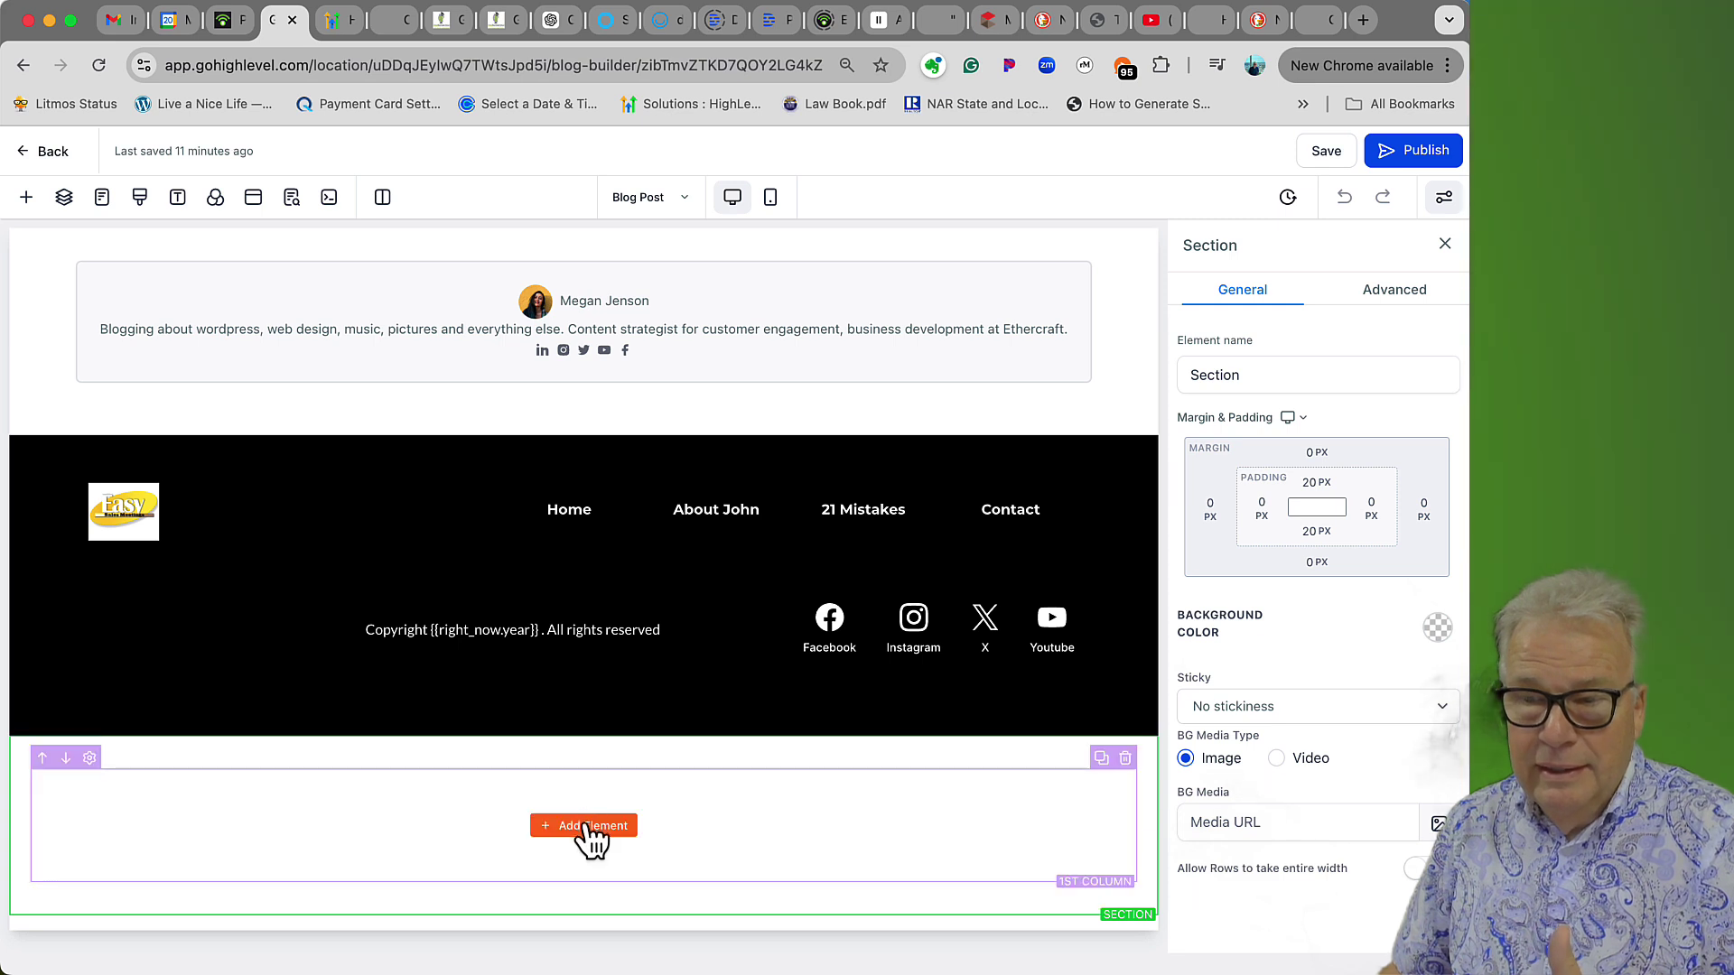
{"action": "left_click", "coordinate": [587, 826]}
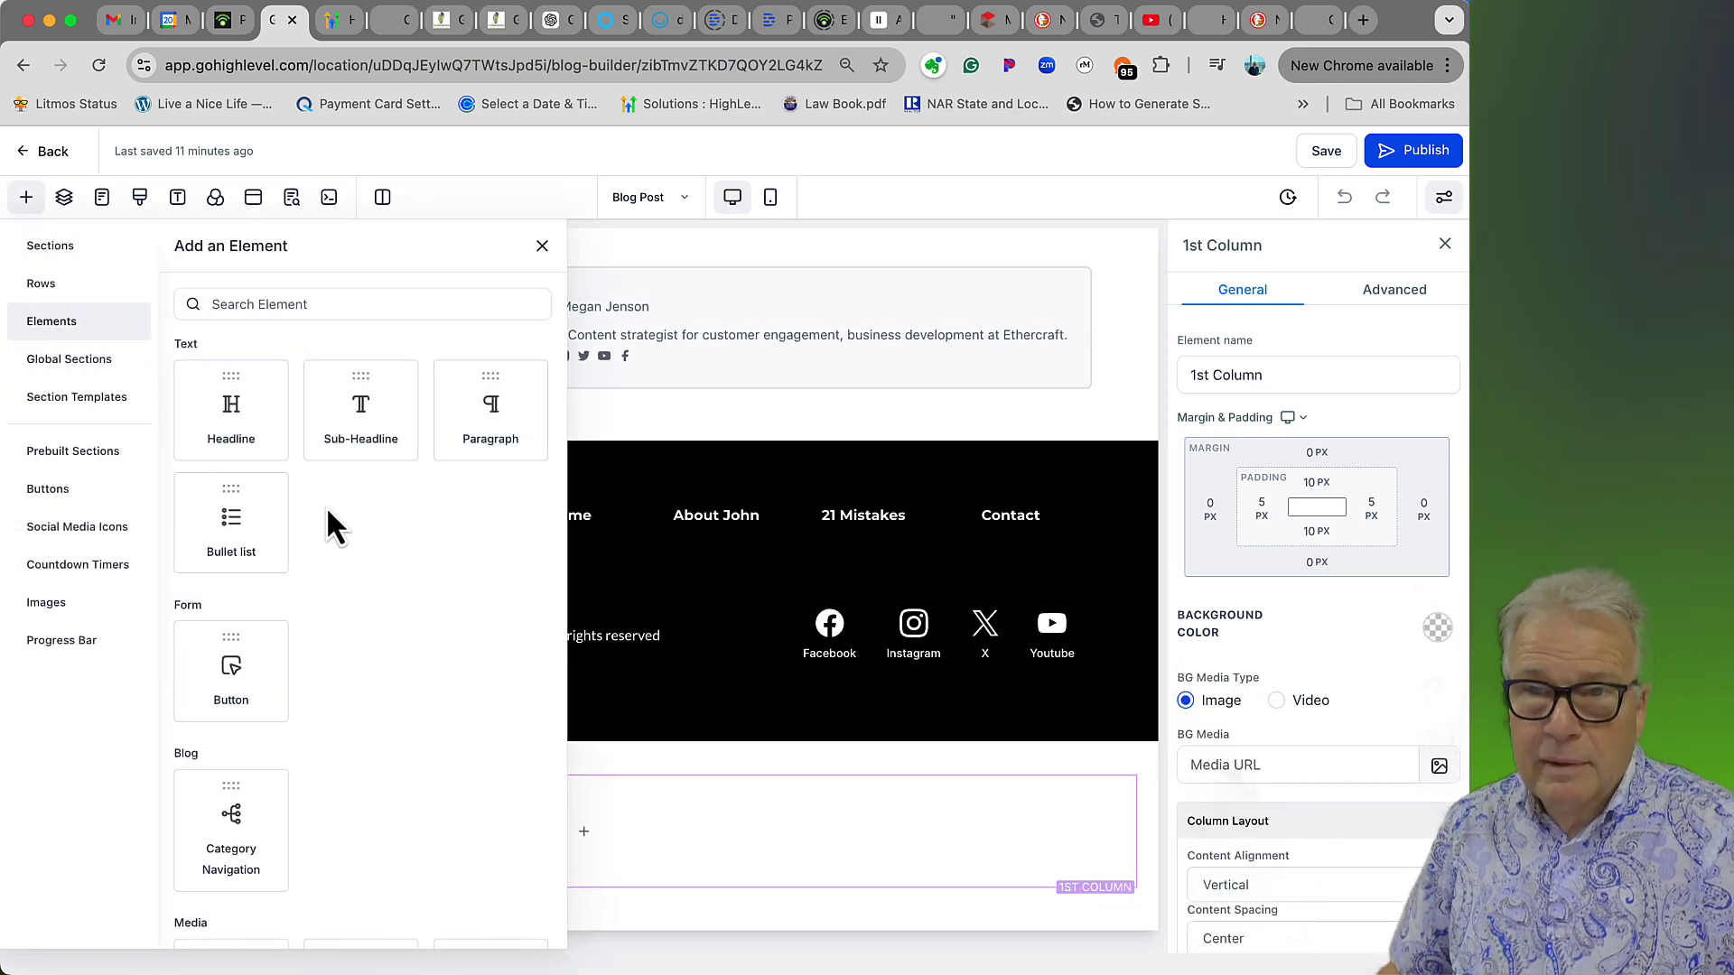
{"action": "left_click", "coordinate": [91, 361]}
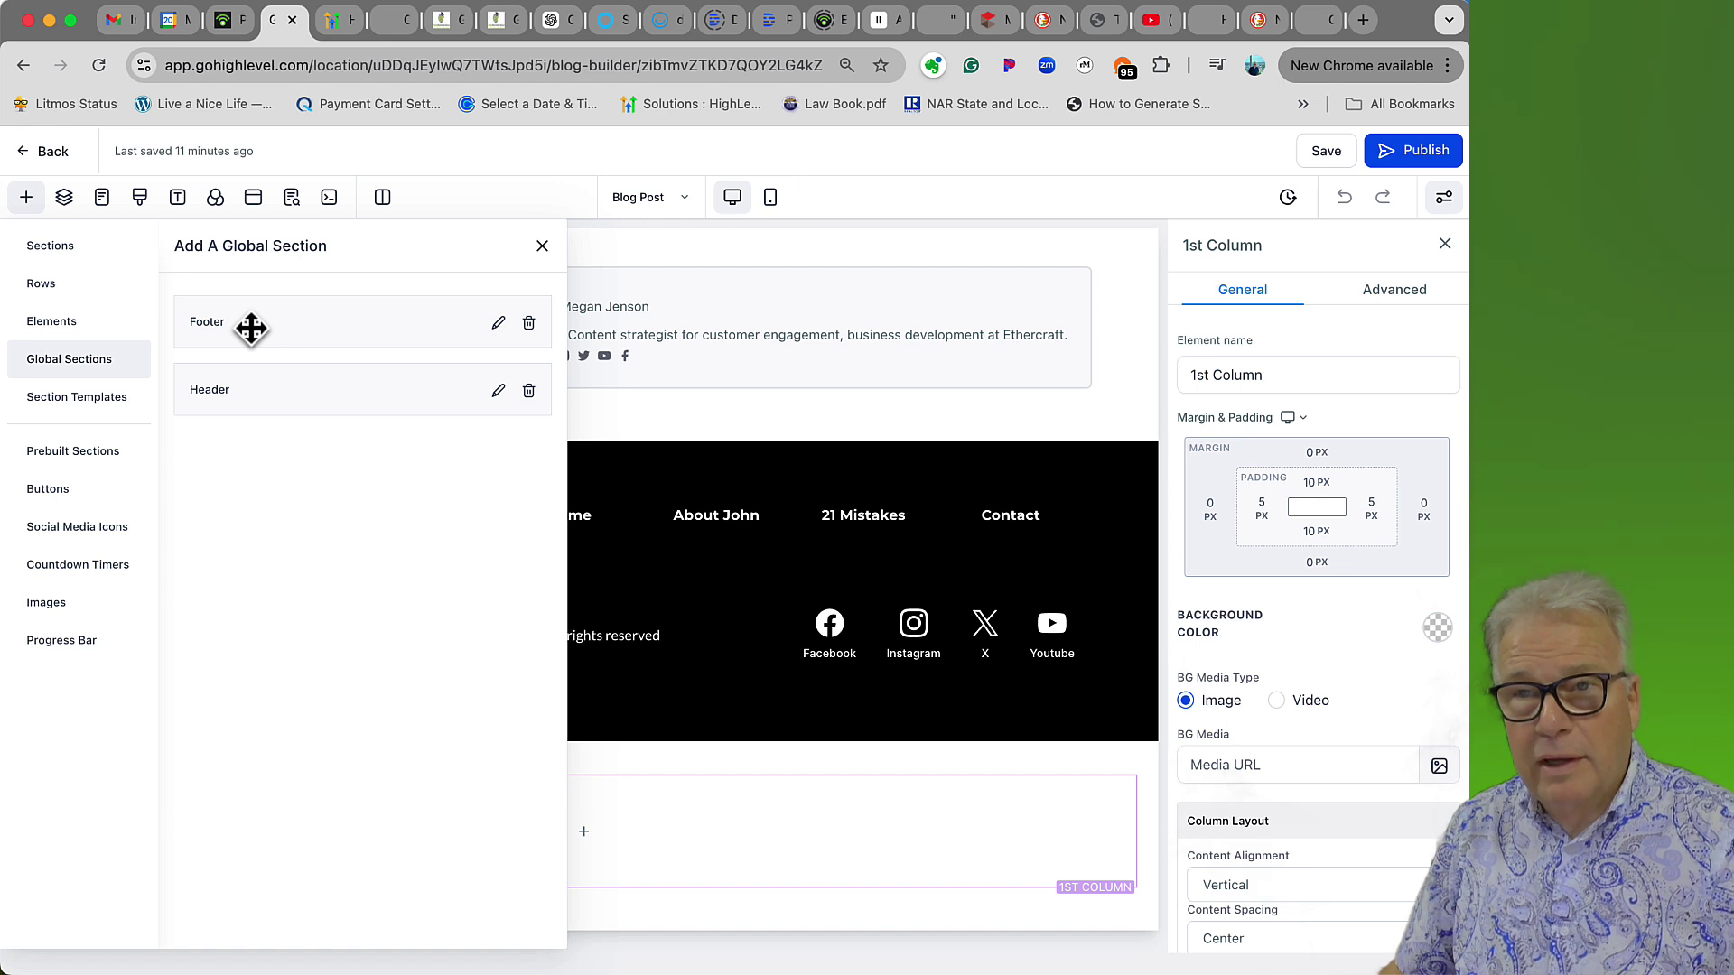
{"action": "left_click_drag", "start_coordinate": [251, 328], "coordinate": [247, 422]}
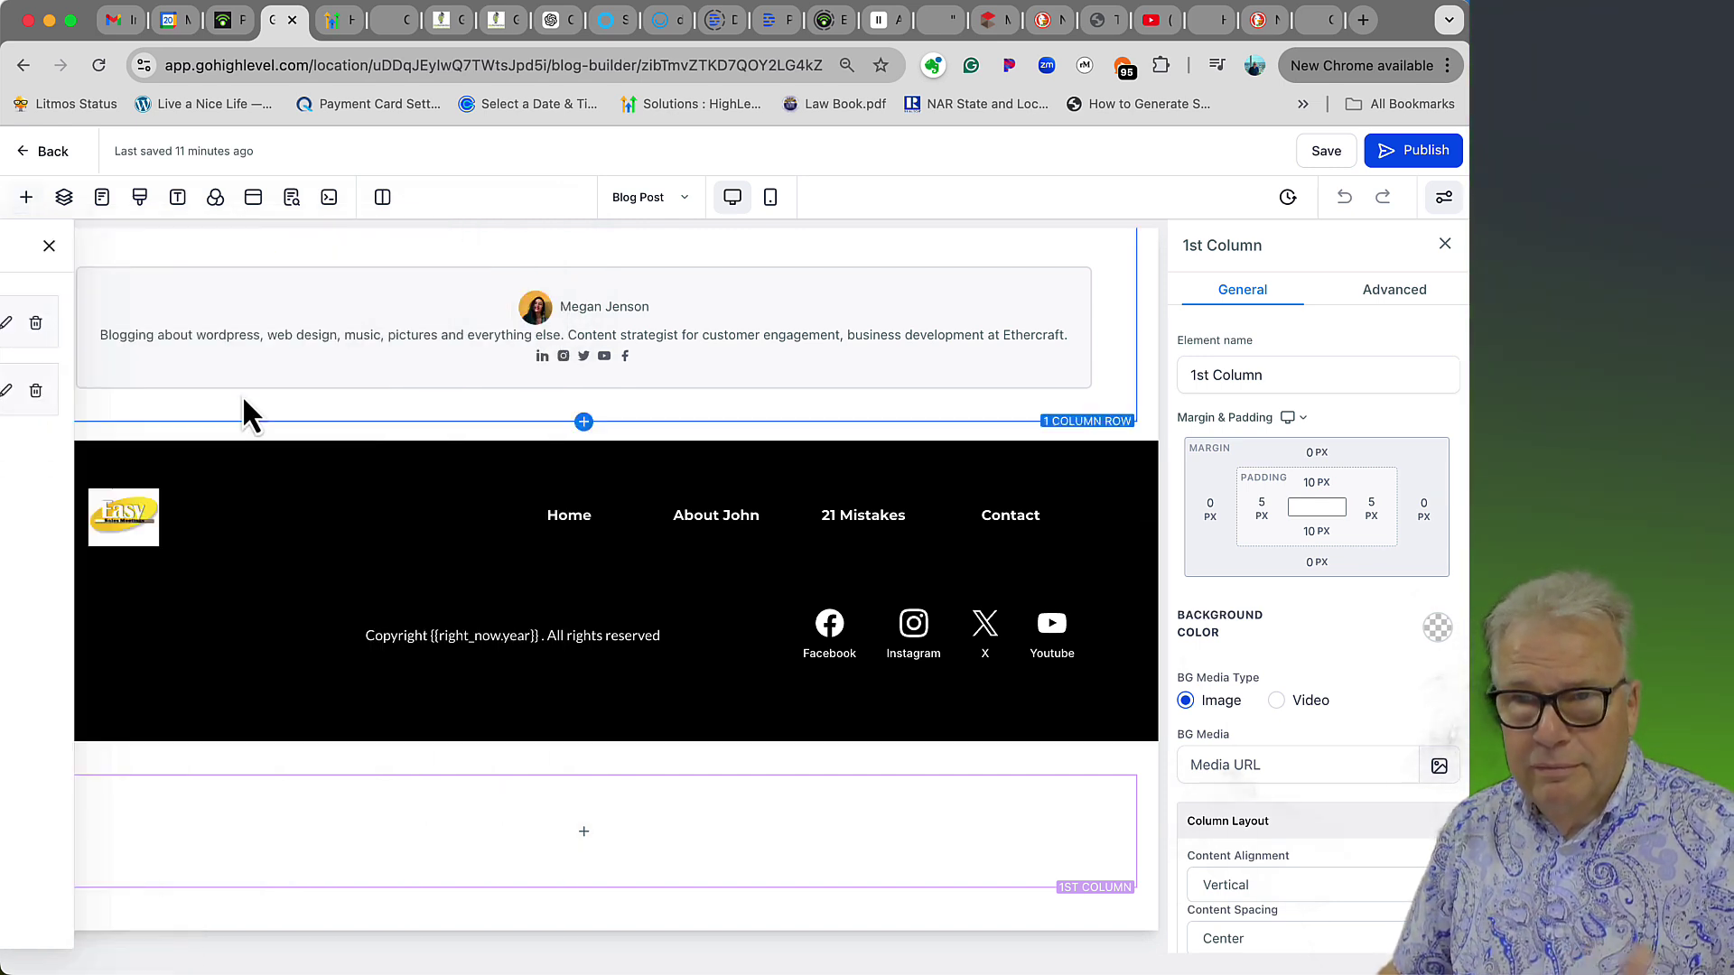
{"action": "scroll", "coordinate": [393, 563], "scroll_direction": "up", "scroll_amount": 1}
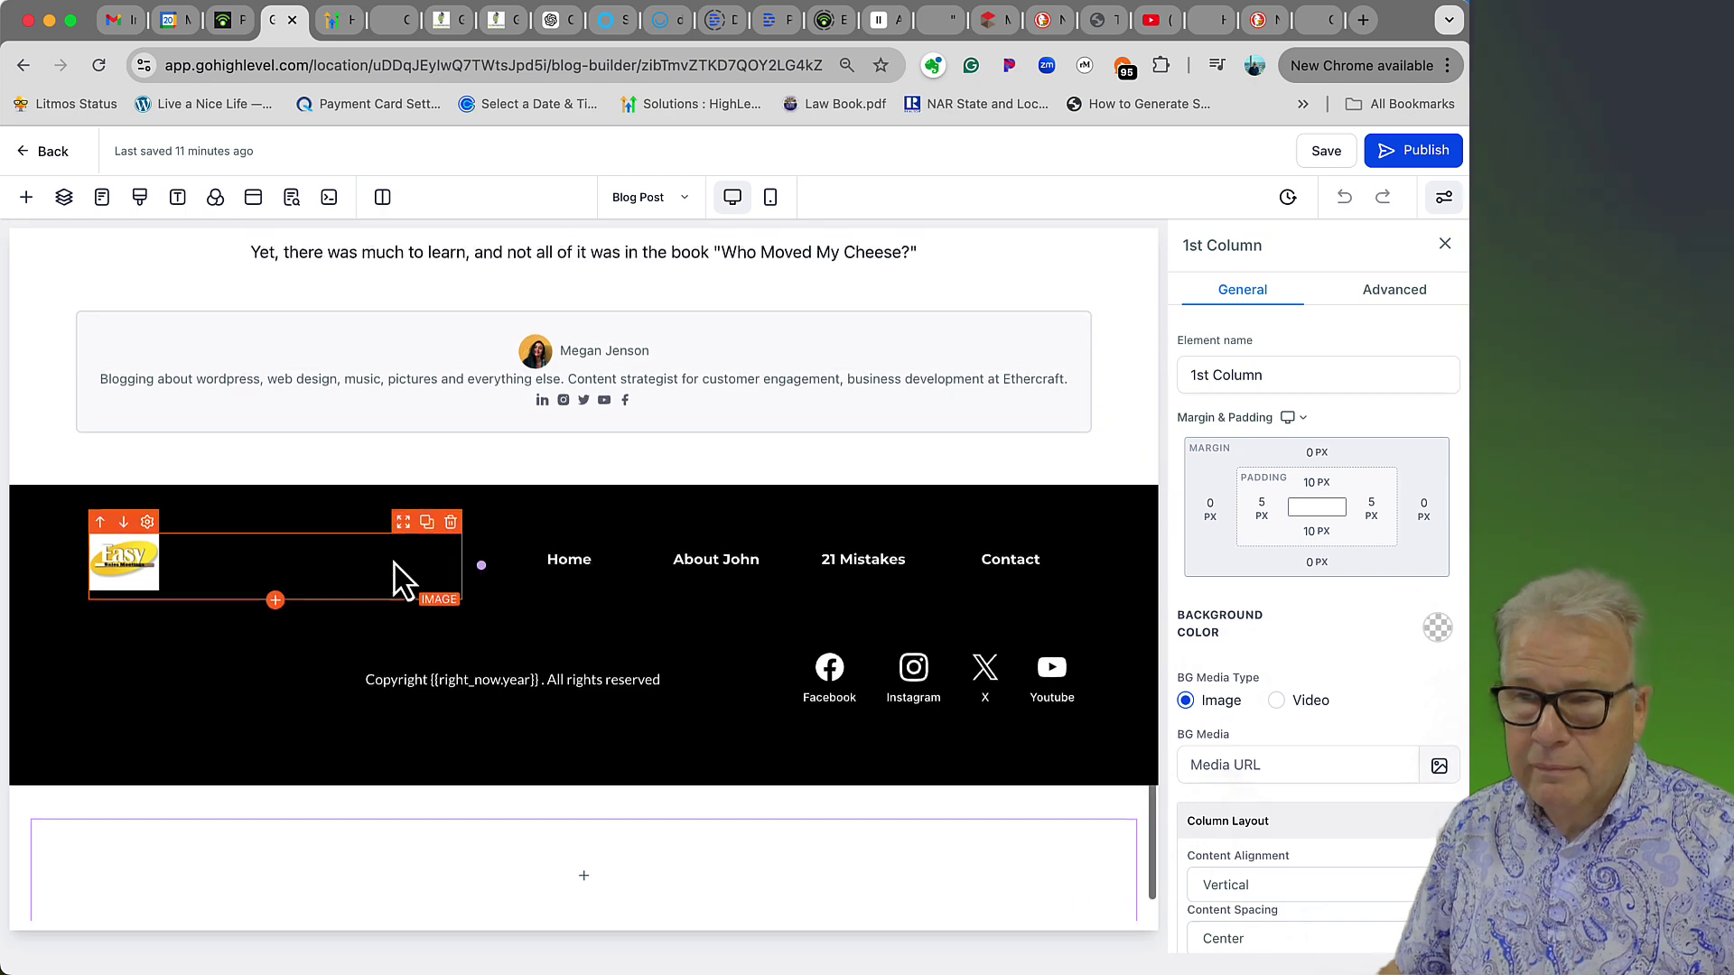
{"action": "scroll", "coordinate": [529, 627], "scroll_direction": "up", "scroll_amount": 15}
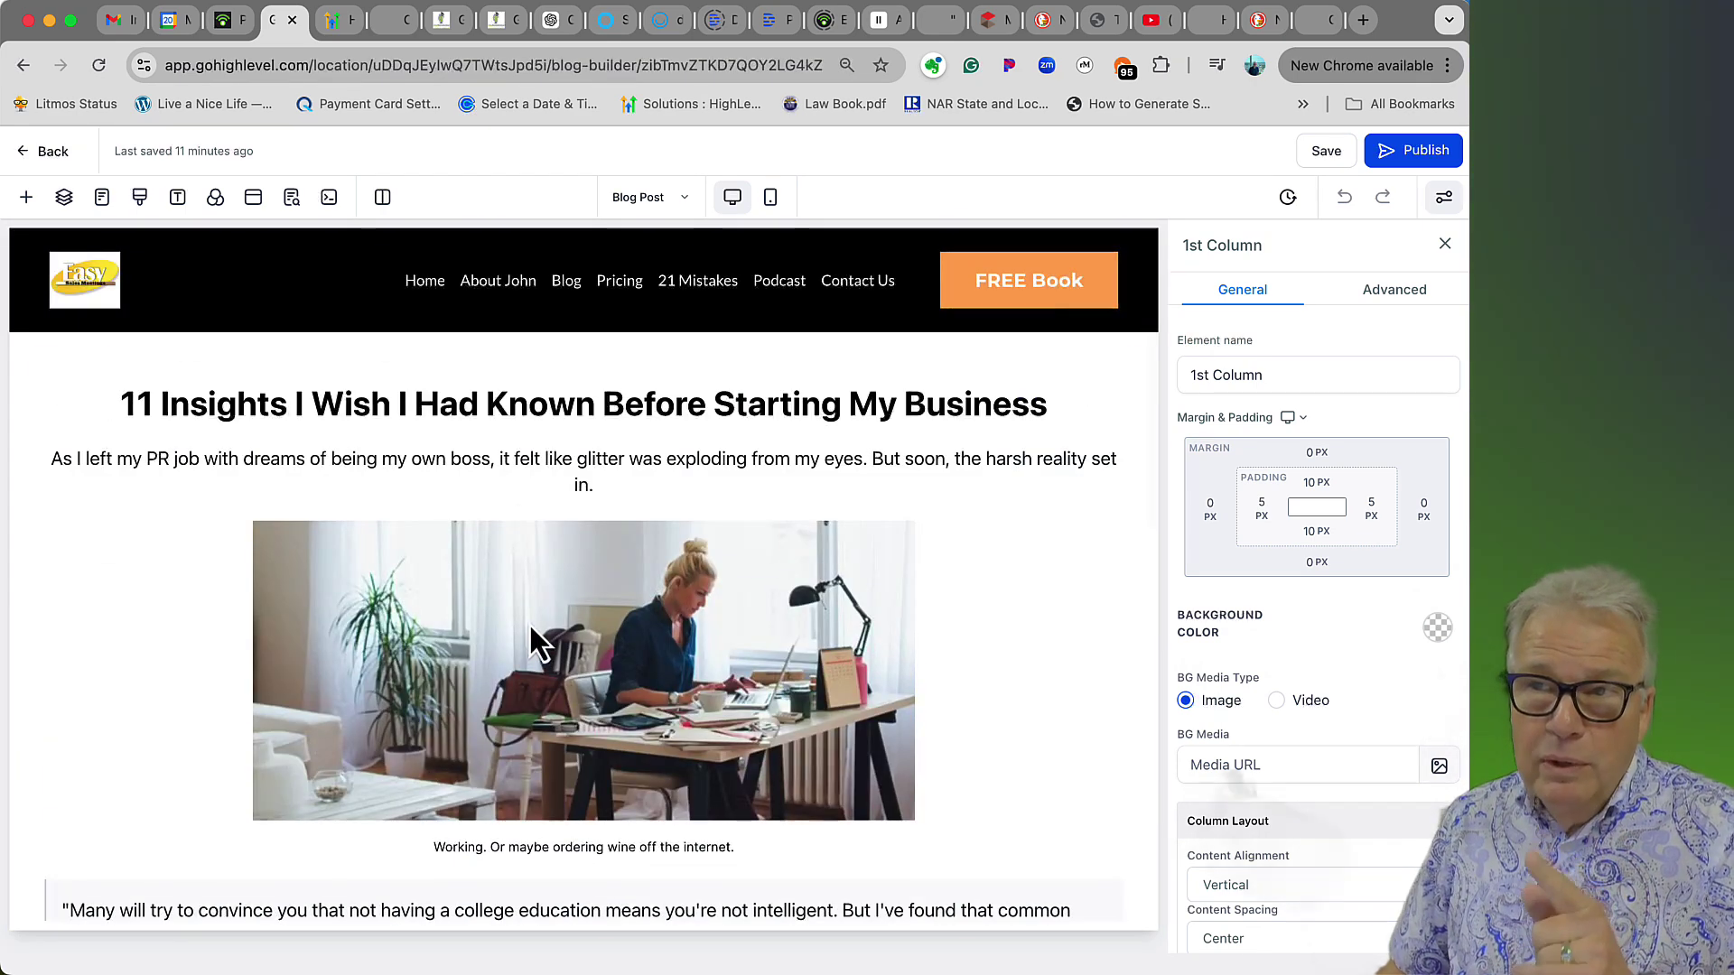
- Open the header navigation menu's settings, review the Home item's Go To options and website URL, and submit the item
{"action": "left_click", "coordinate": [437, 291]}
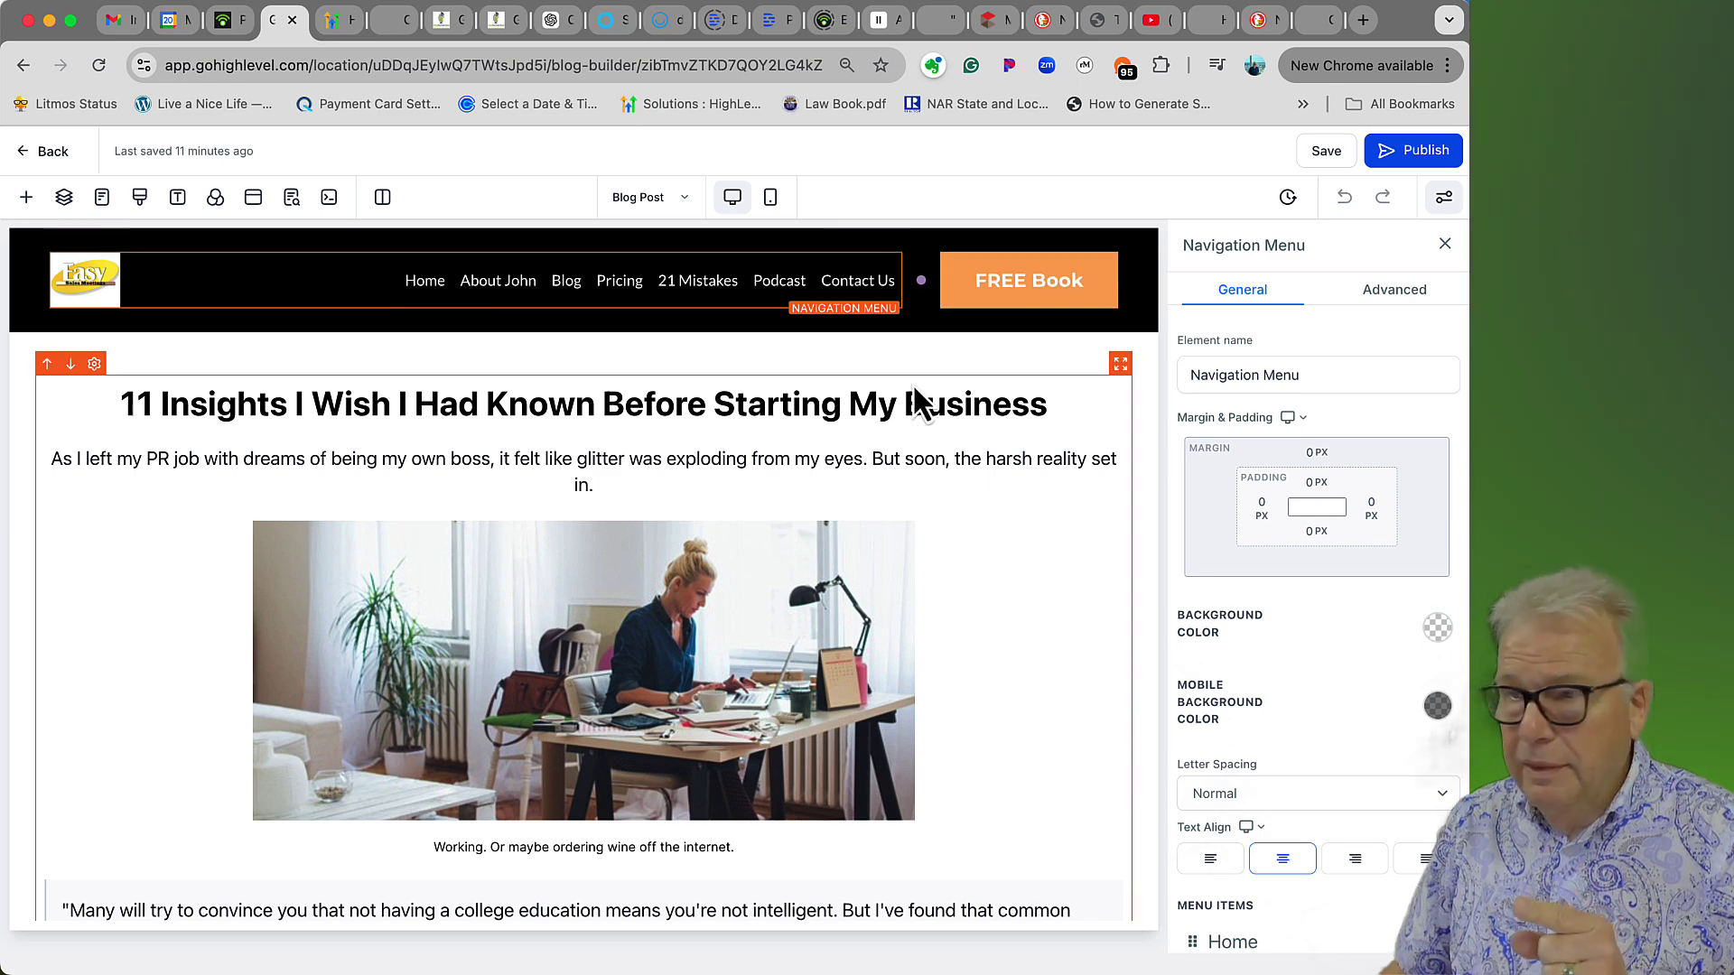
{"action": "scroll", "coordinate": [1257, 599], "scroll_direction": "down", "scroll_amount": 6}
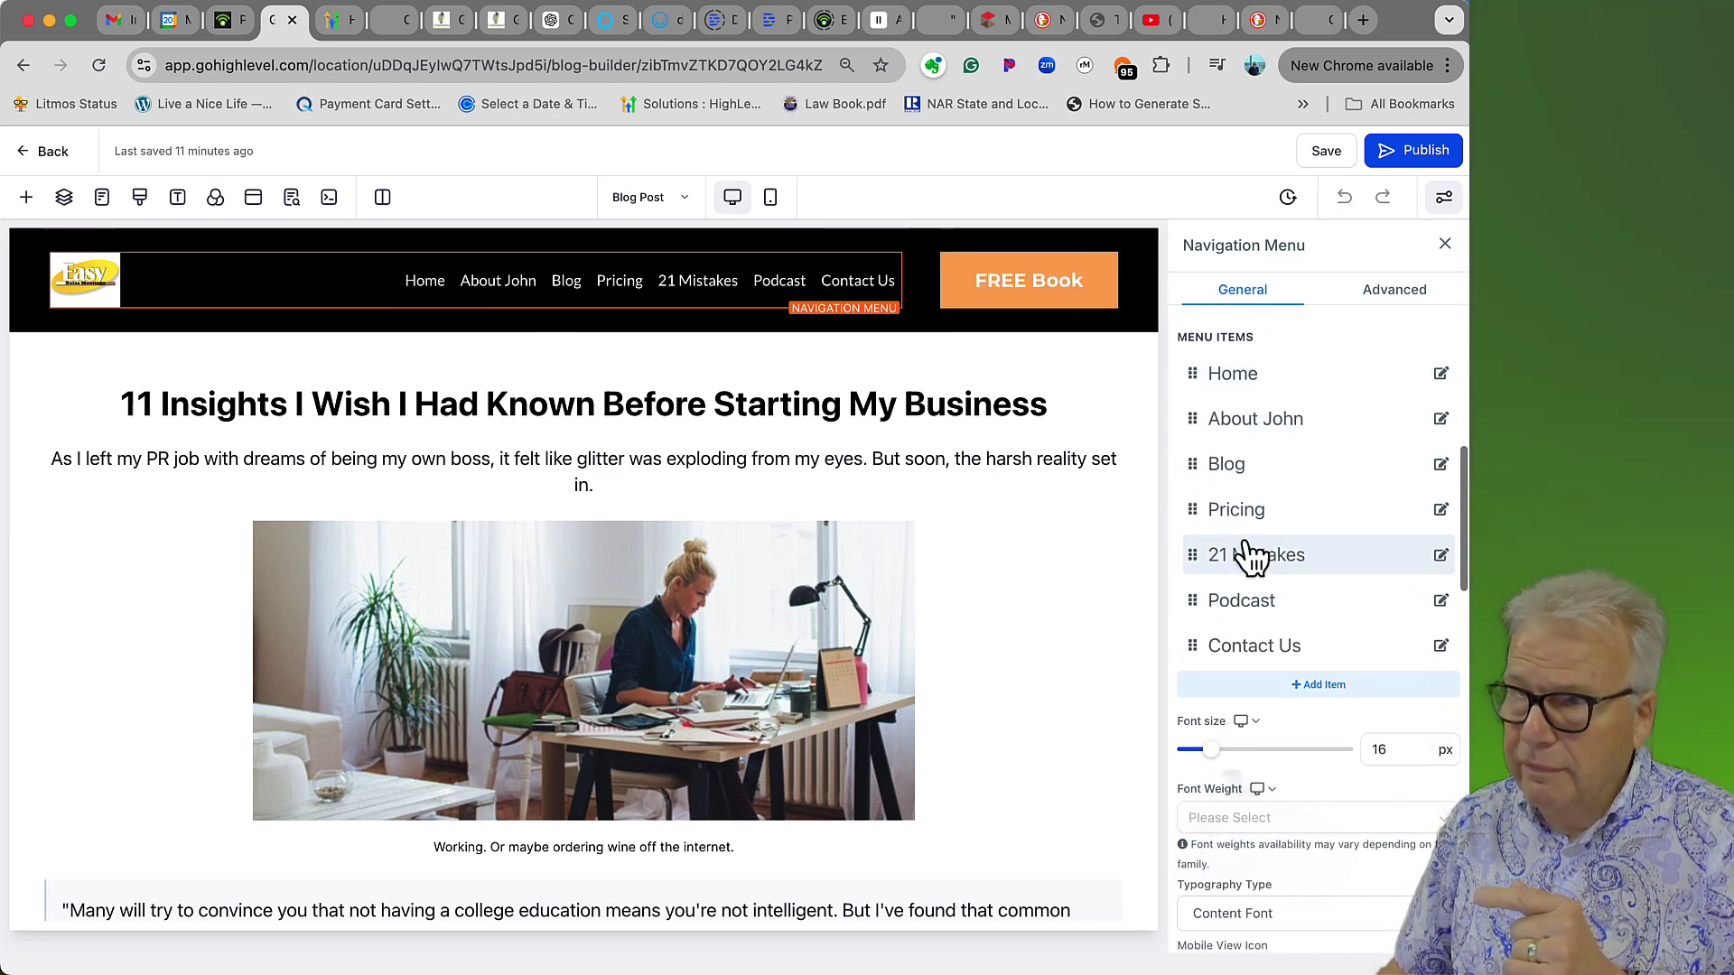
{"action": "left_click", "coordinate": [1441, 374]}
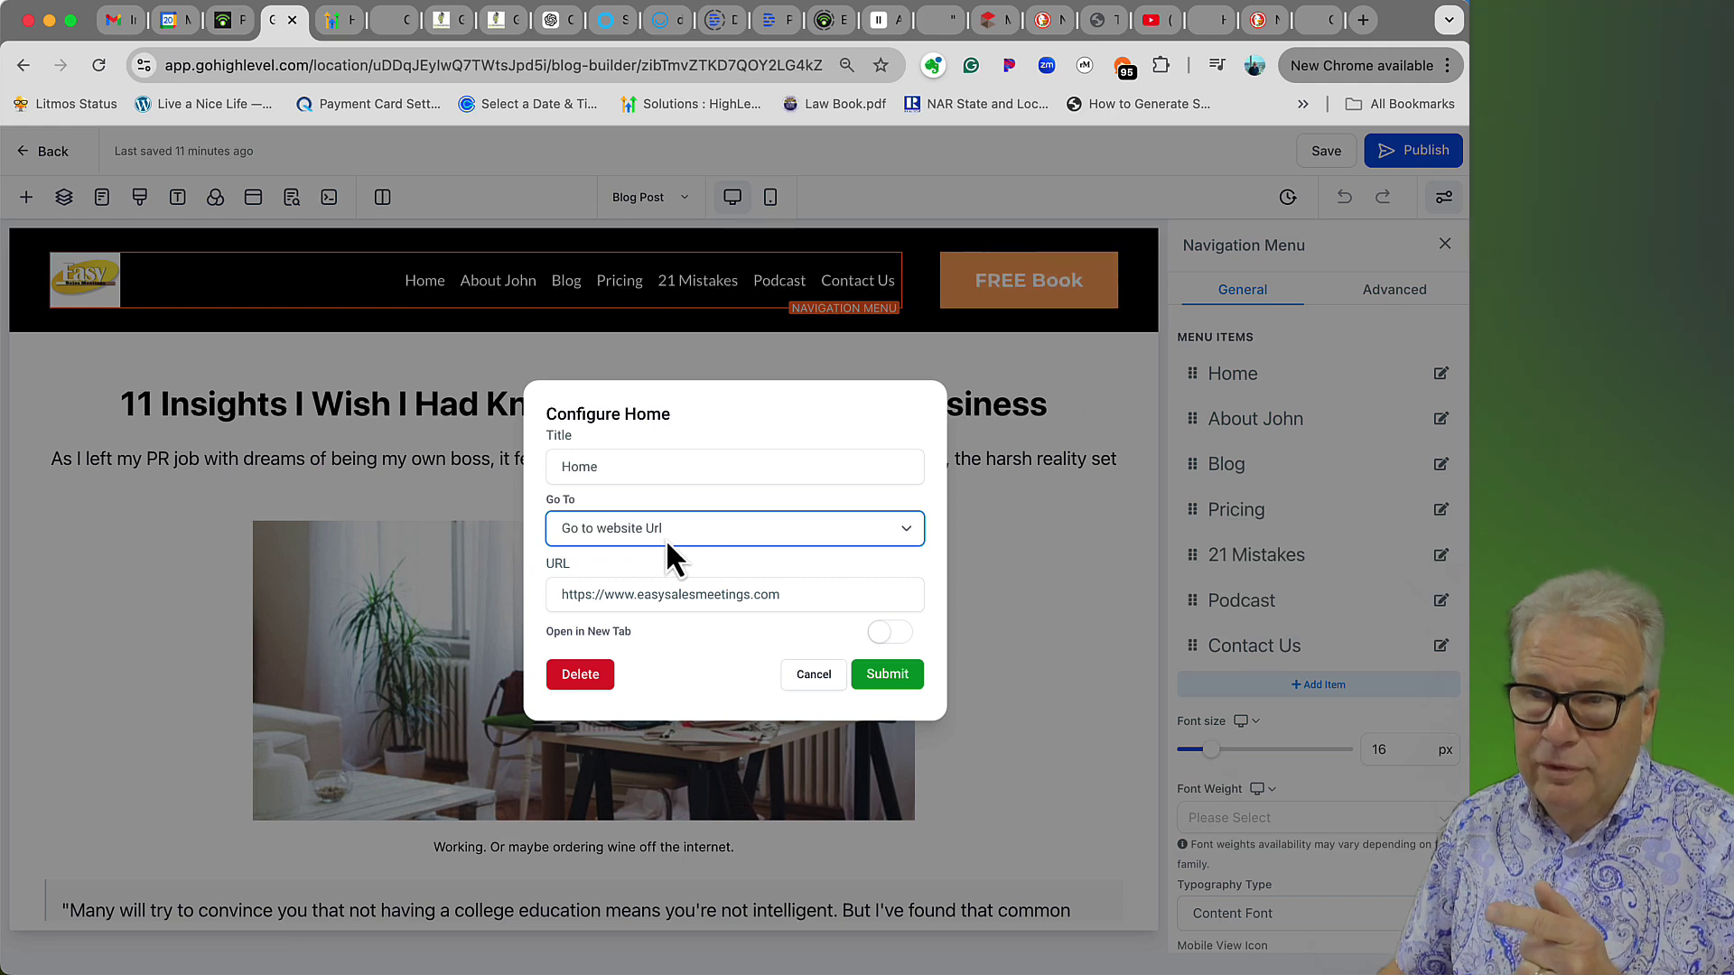
{"action": "left_click", "coordinate": [914, 528]}
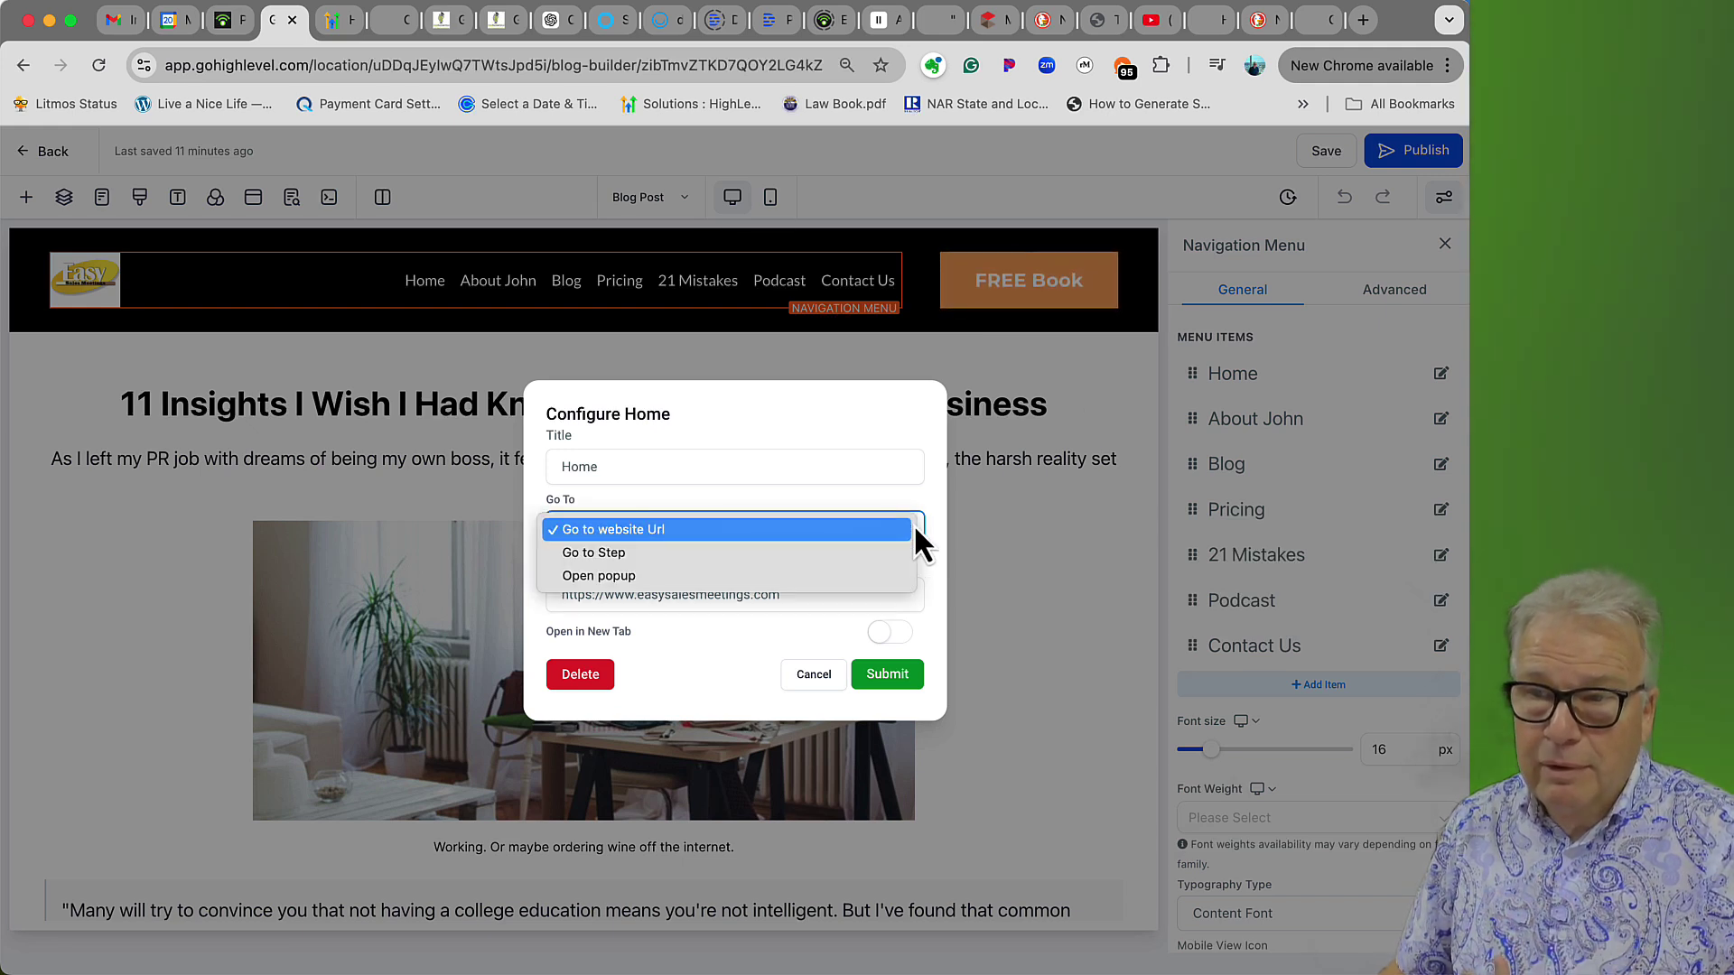
{"action": "left_click", "coordinate": [914, 526]}
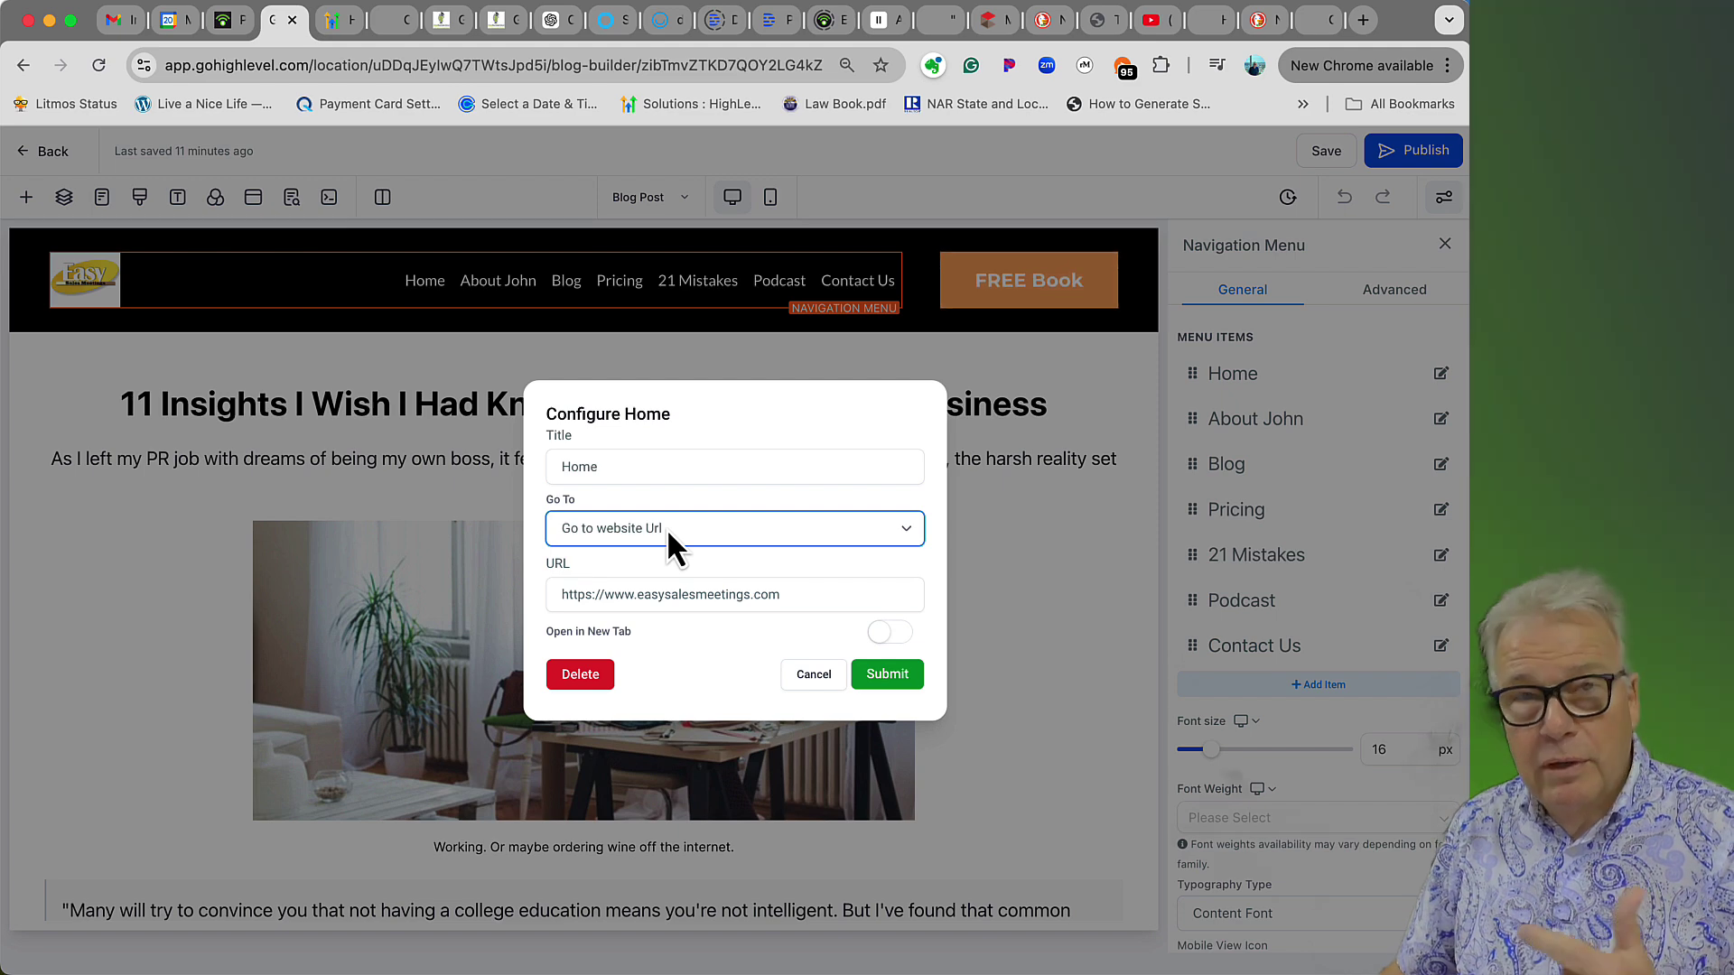
{"action": "left_click", "coordinate": [674, 592]}
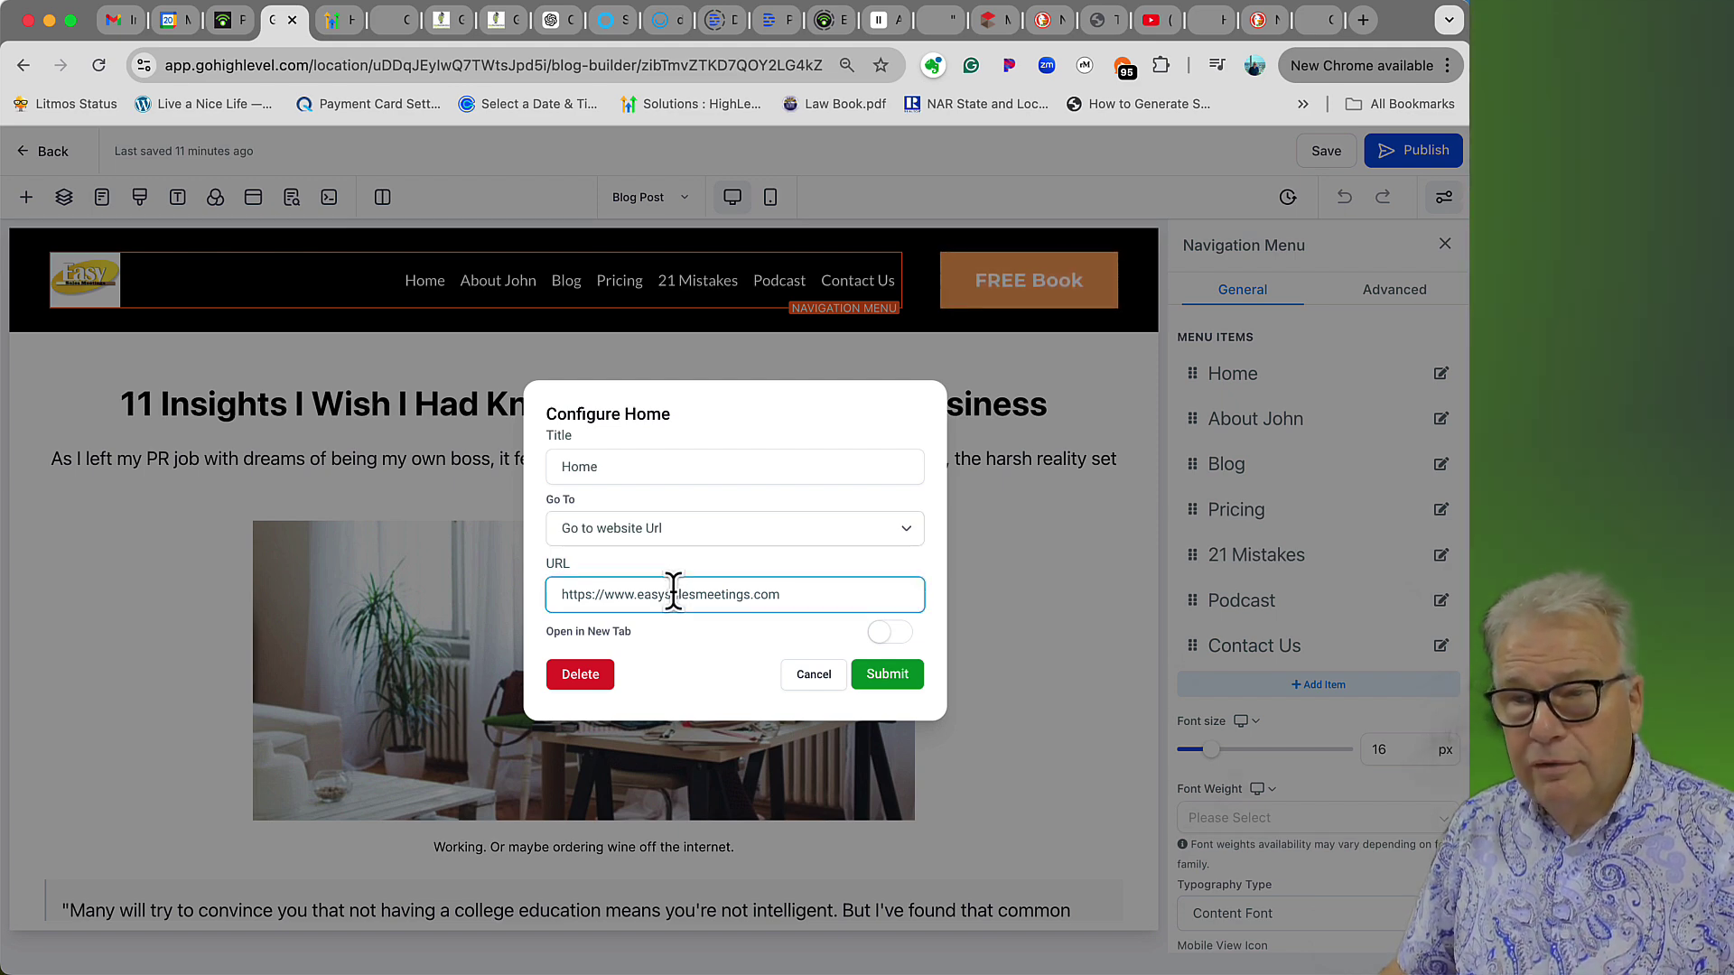
{"action": "left_click", "coordinate": [883, 684]}
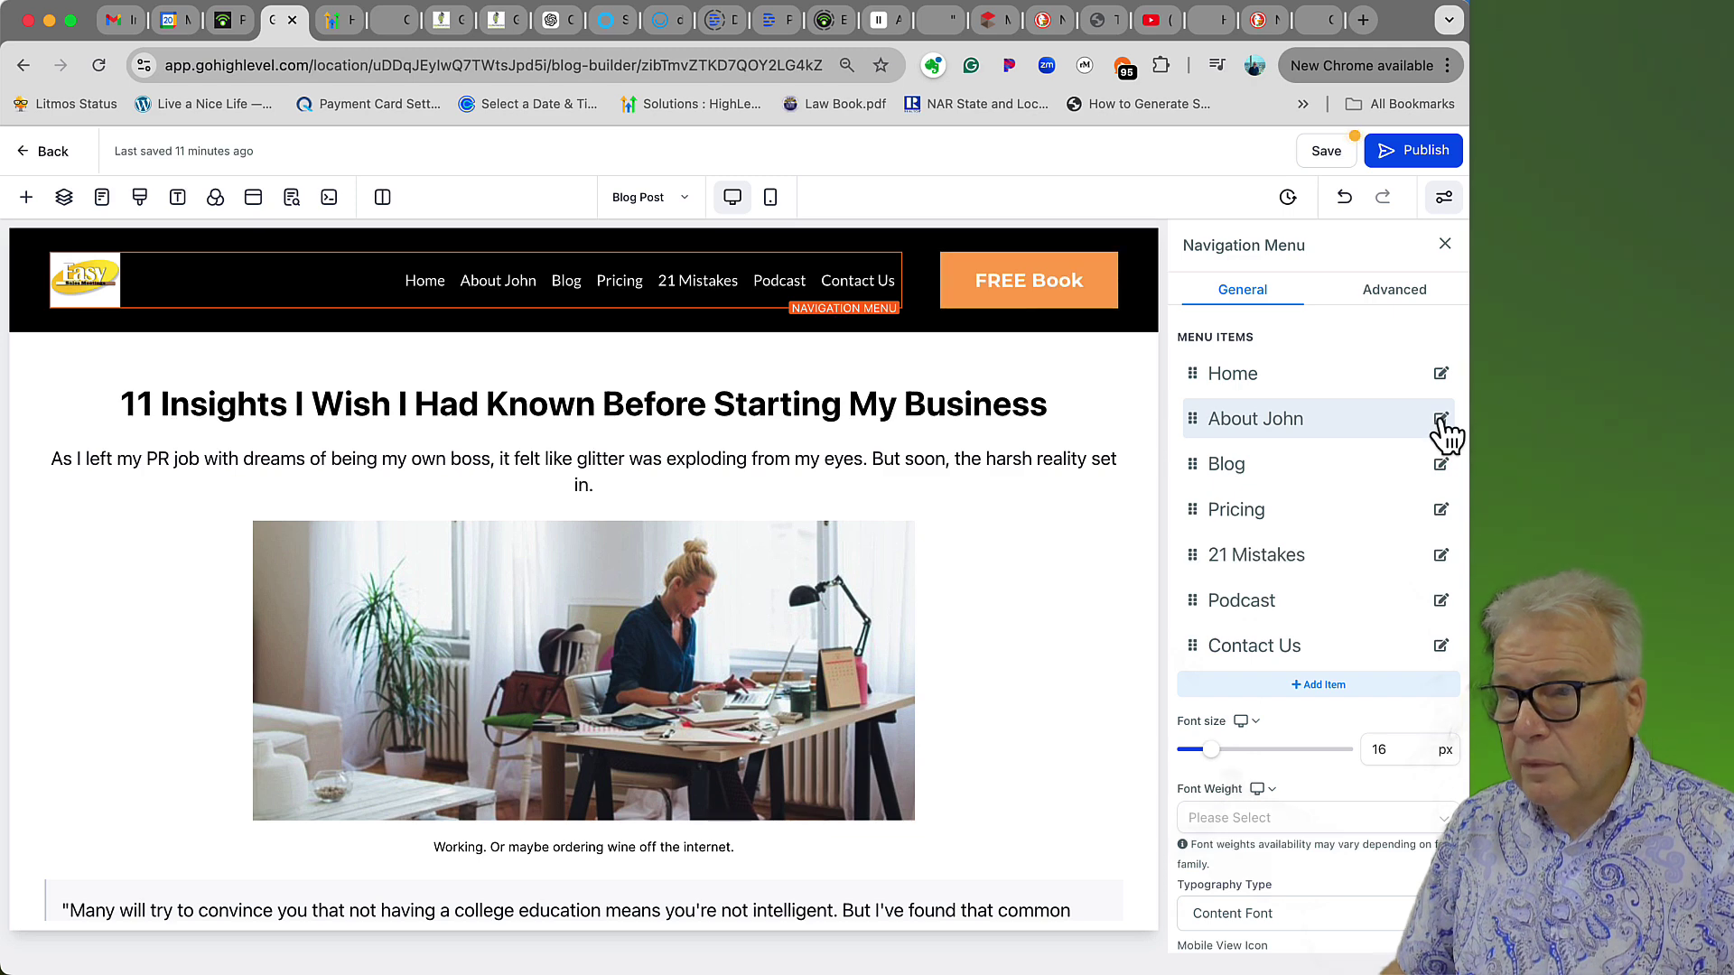
- Review the website URLs of the About and Contact Us items in the header navigation menu, submitting each item
{"action": "left_click", "coordinate": [1441, 420]}
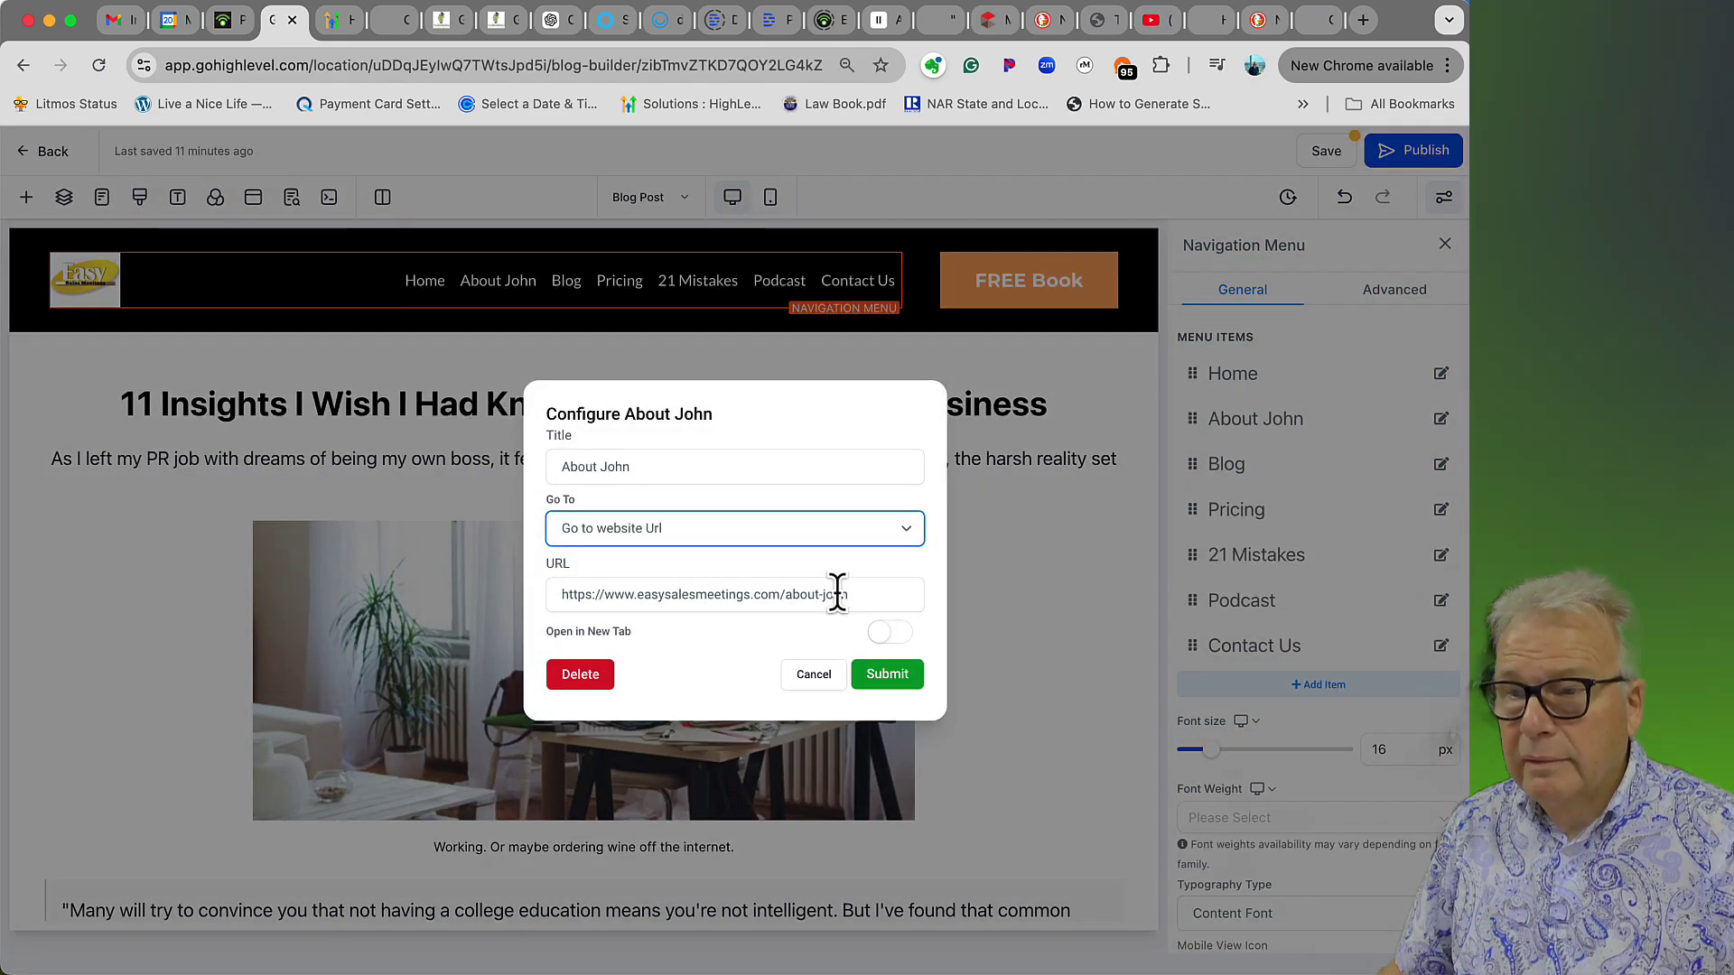
{"action": "left_click", "coordinate": [883, 677]}
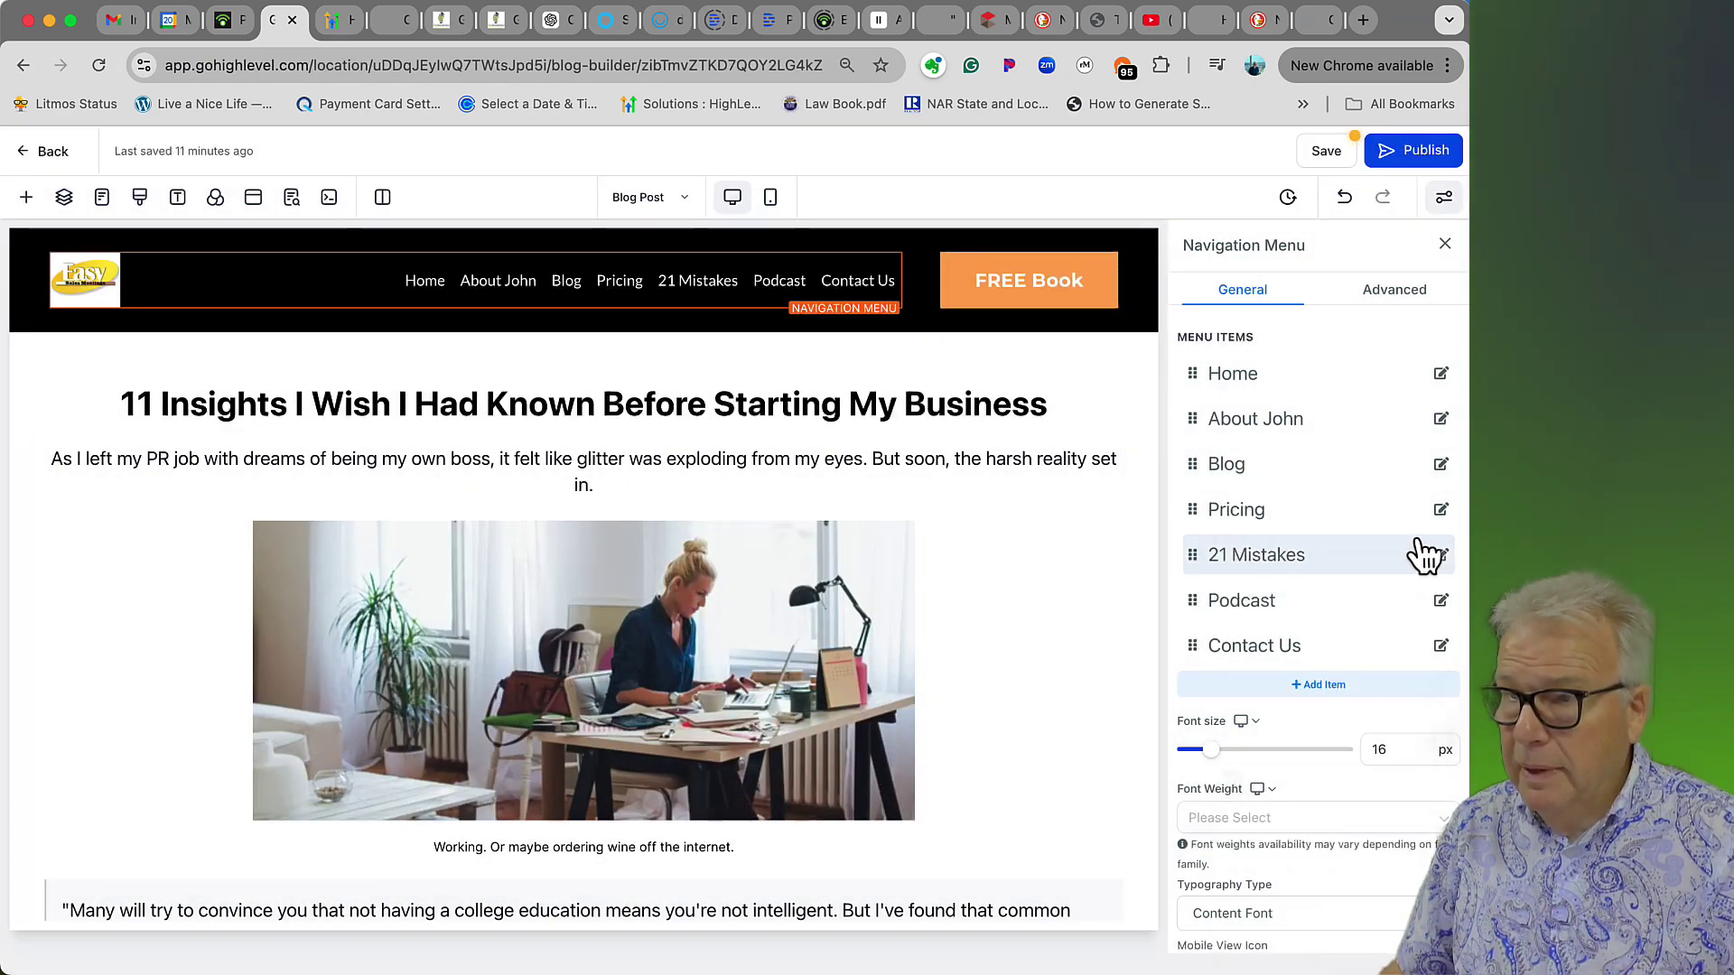
{"action": "left_click", "coordinate": [1441, 646]}
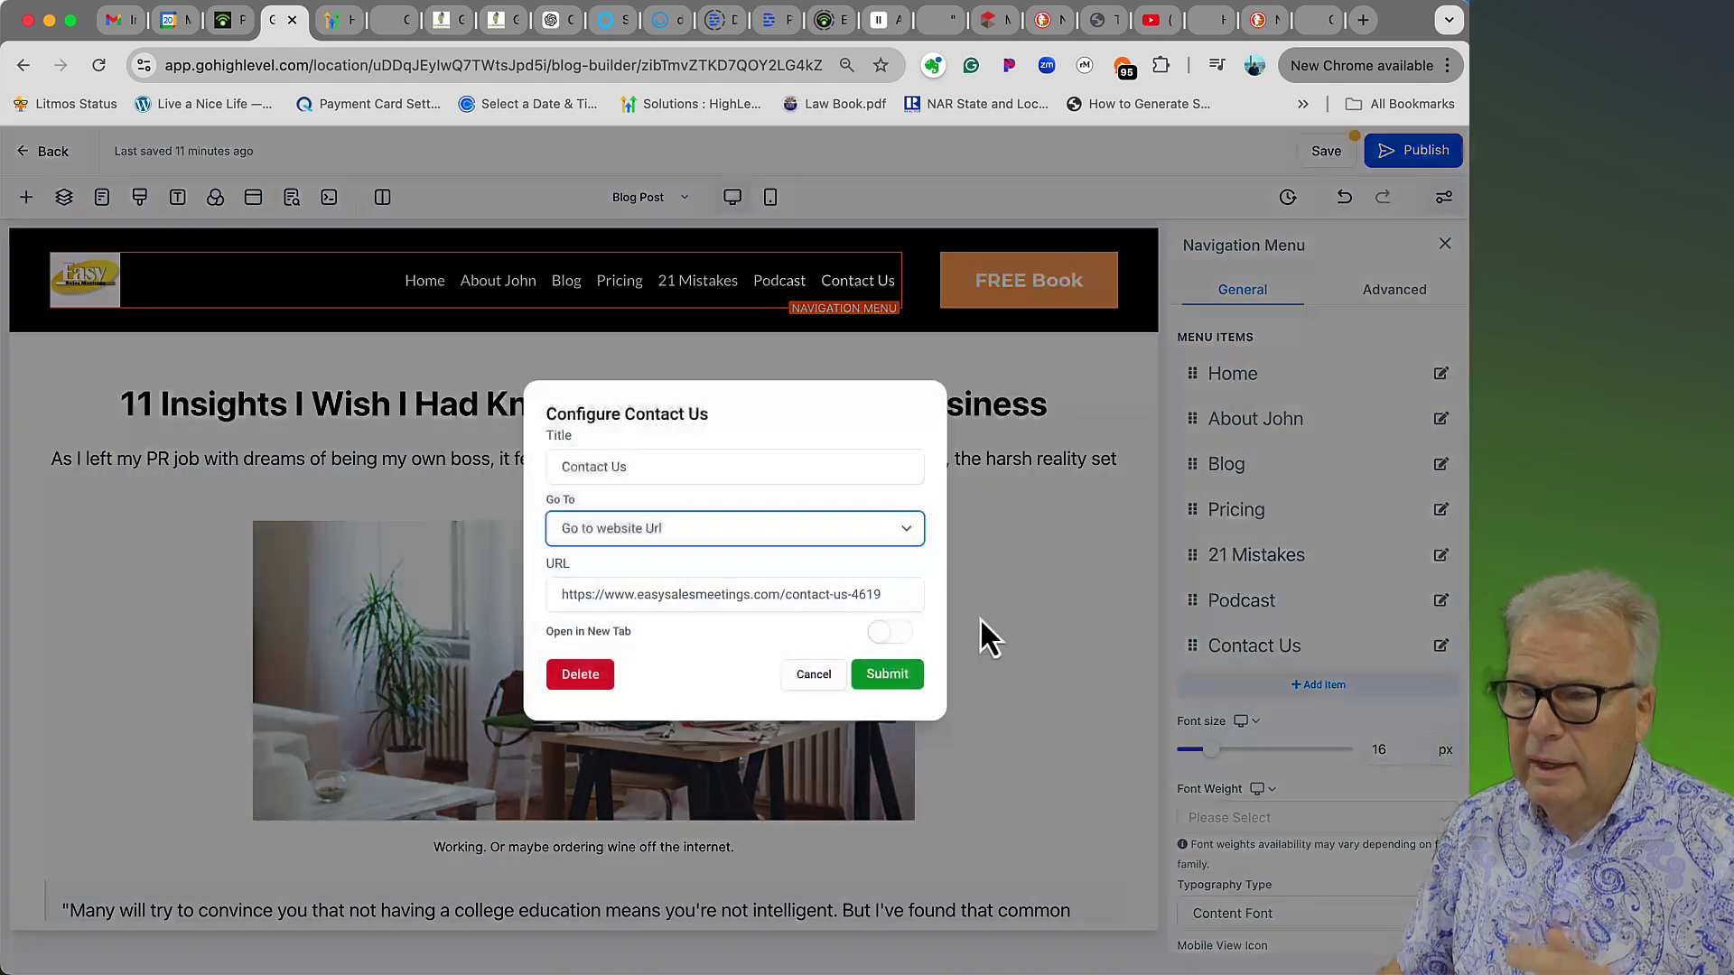
{"action": "left_click", "coordinate": [903, 597]}
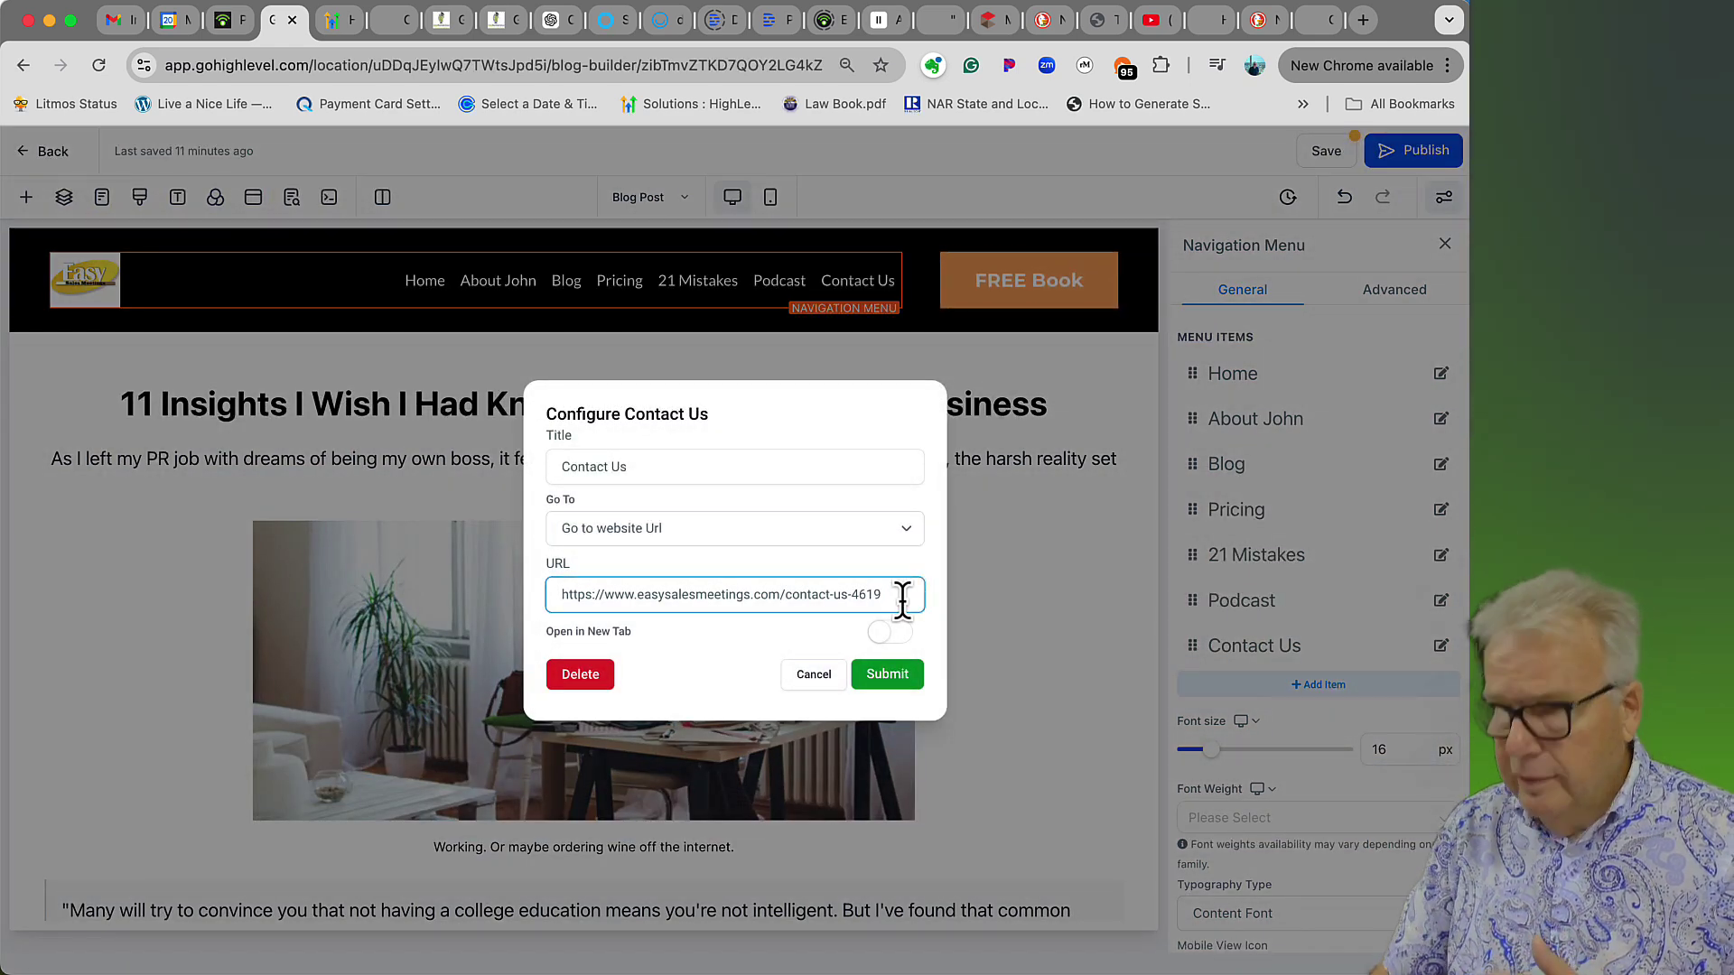
{"action": "left_click", "coordinate": [894, 675]}
{"action": "scroll", "coordinate": [1319, 596], "scroll_direction": "down", "scroll_amount": 1}
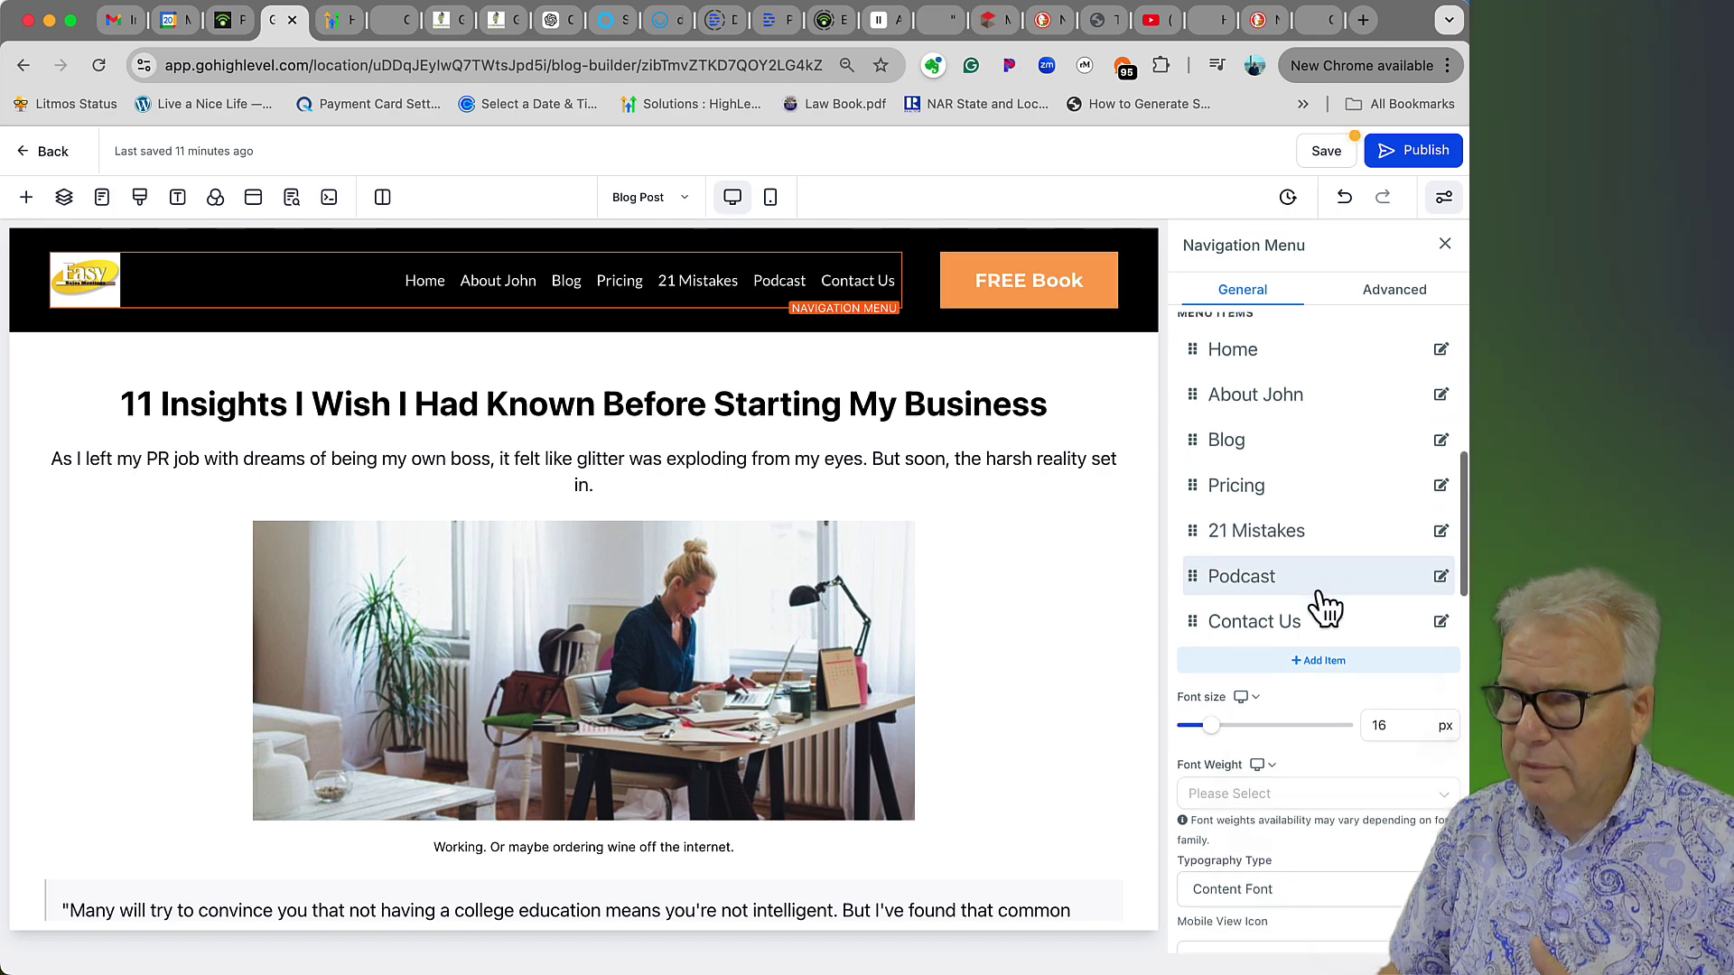
- Open the footer Home button's settings and review its button action, including the link type and website URL
{"action": "scroll", "coordinate": [1323, 607], "scroll_direction": "down", "scroll_amount": 5}
{"action": "scroll", "coordinate": [1309, 608], "scroll_direction": "up", "scroll_amount": 7}
{"action": "scroll", "coordinate": [1089, 637], "scroll_direction": "down", "scroll_amount": 3}
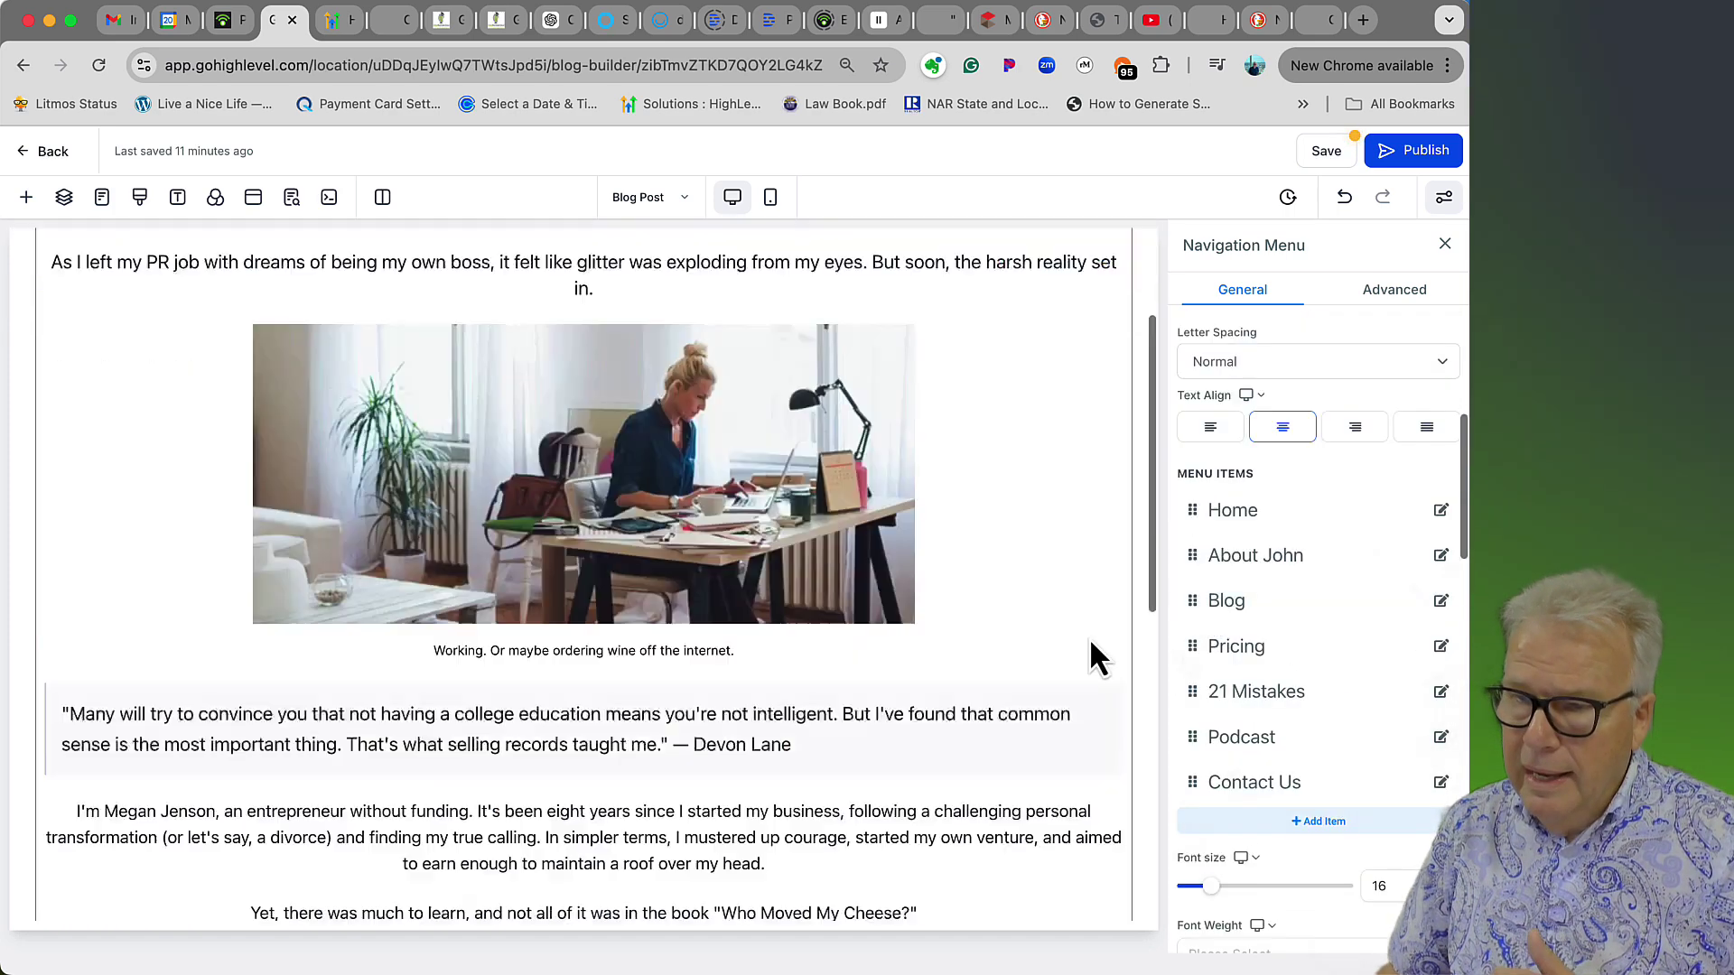
{"action": "scroll", "coordinate": [1089, 637], "scroll_direction": "down", "scroll_amount": 15}
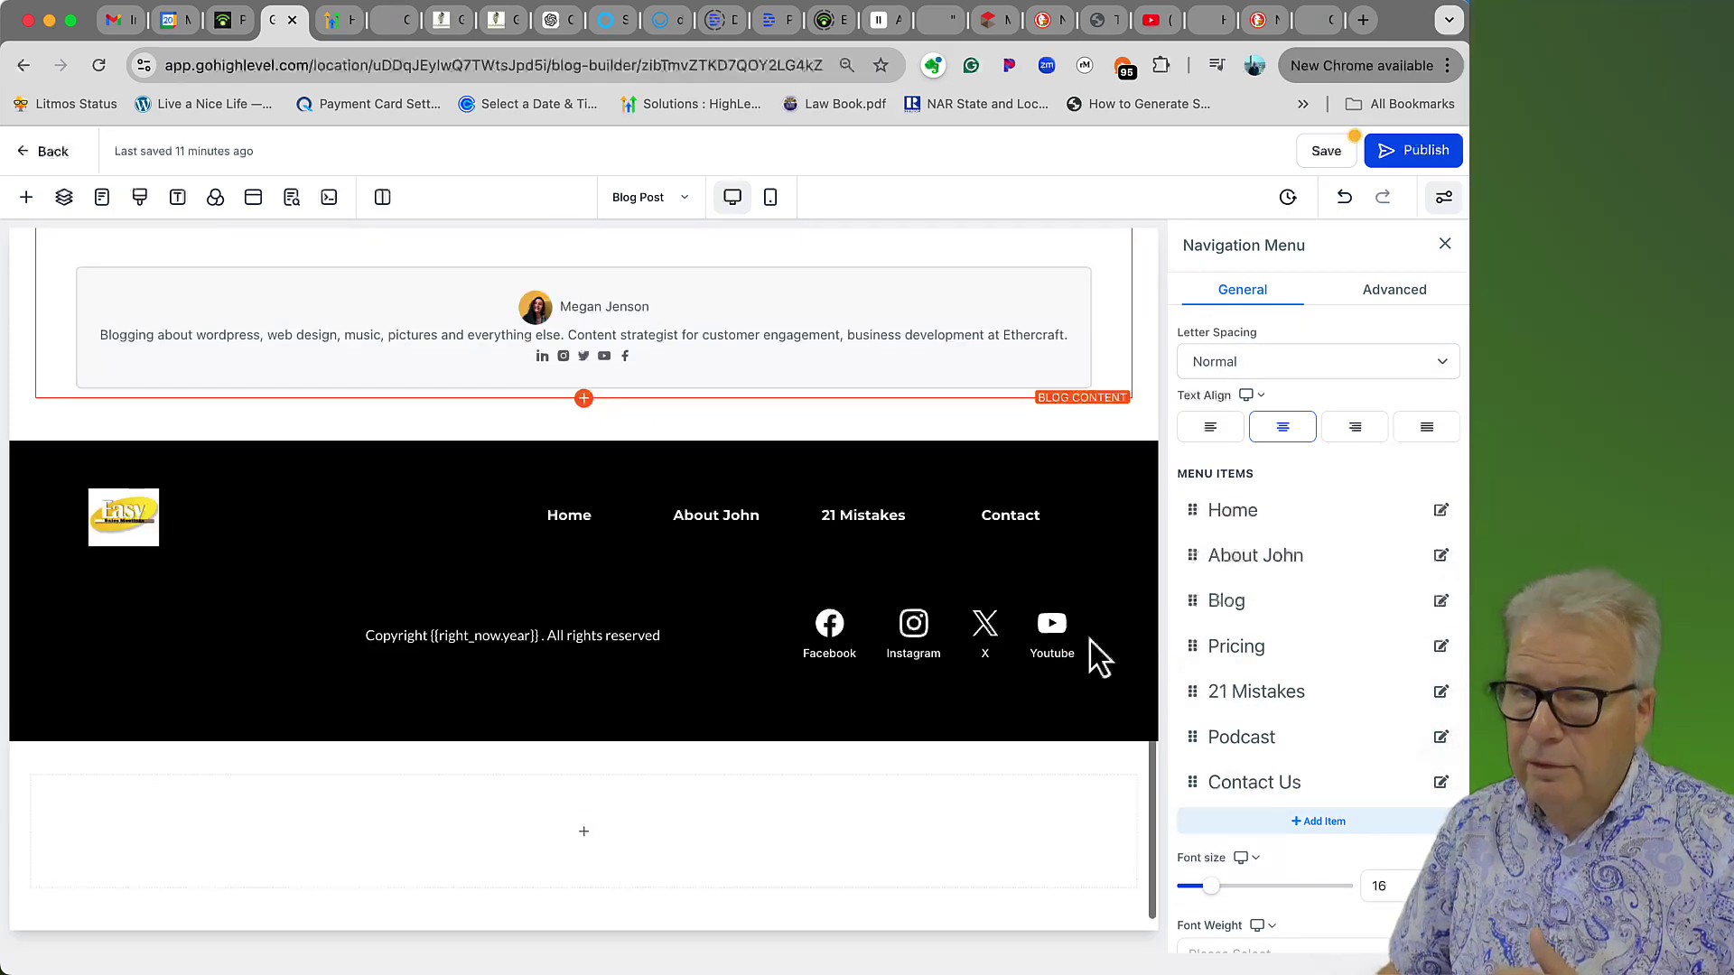
{"action": "left_click", "coordinate": [606, 535]}
{"action": "scroll", "coordinate": [1316, 805], "scroll_direction": "down", "scroll_amount": 1}
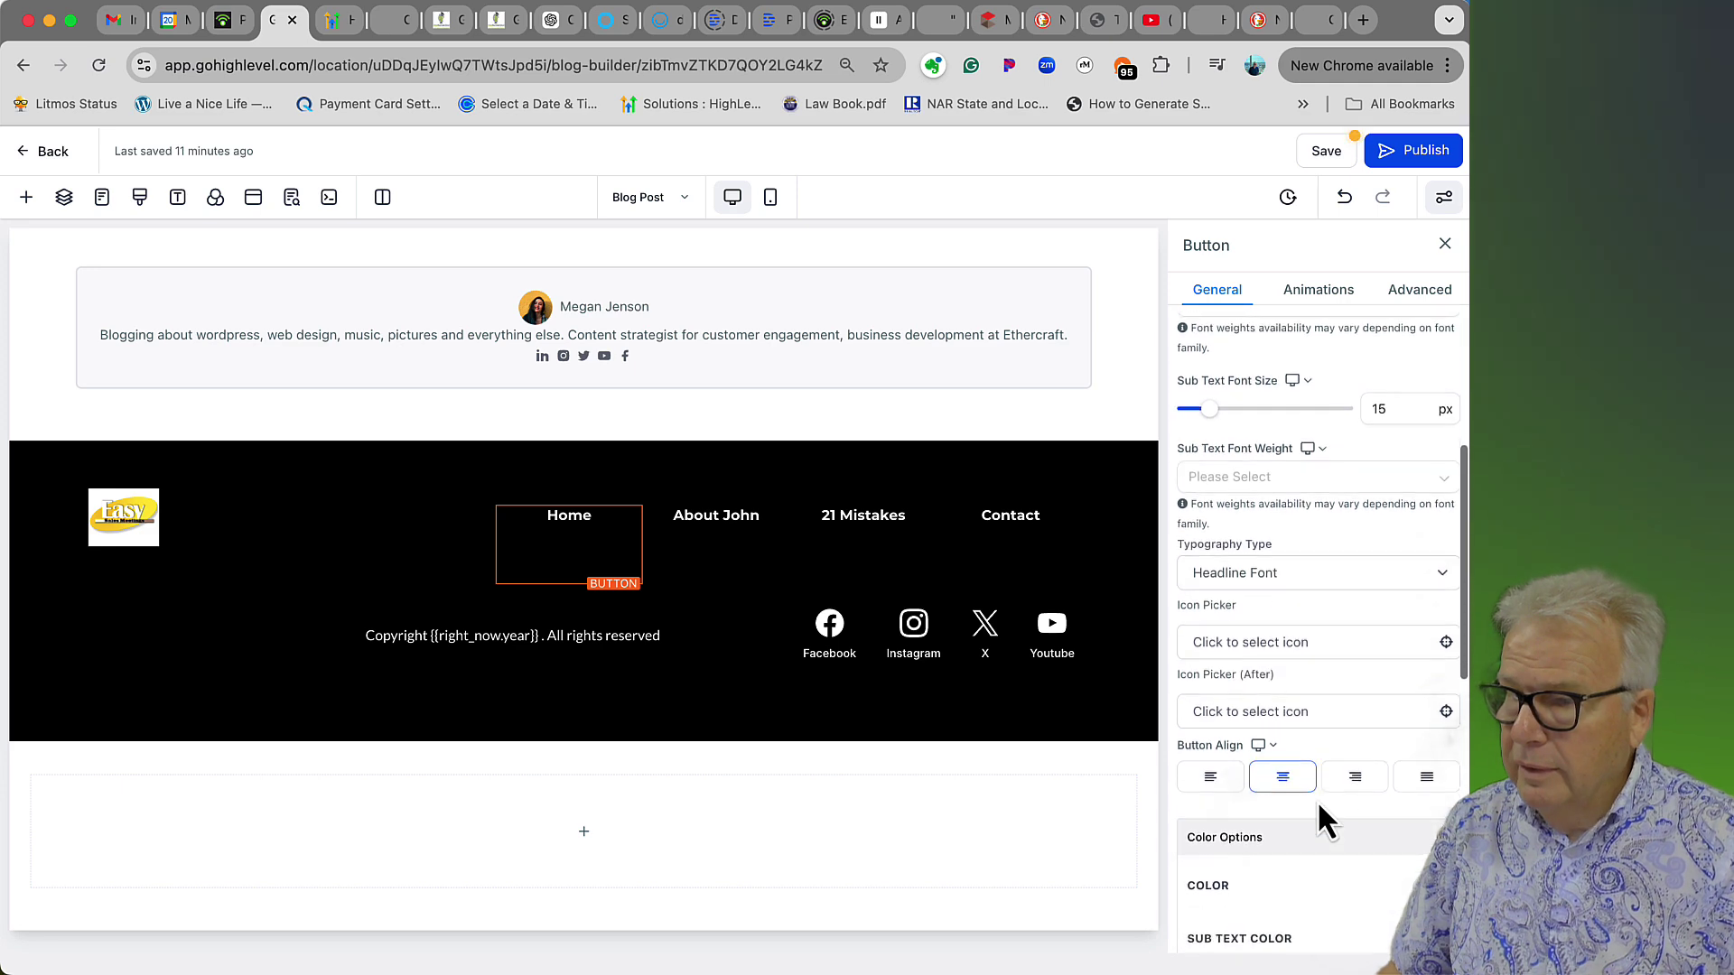
{"action": "scroll", "coordinate": [1318, 803], "scroll_direction": "down", "scroll_amount": 3}
{"action": "scroll", "coordinate": [1318, 804], "scroll_direction": "up", "scroll_amount": 7}
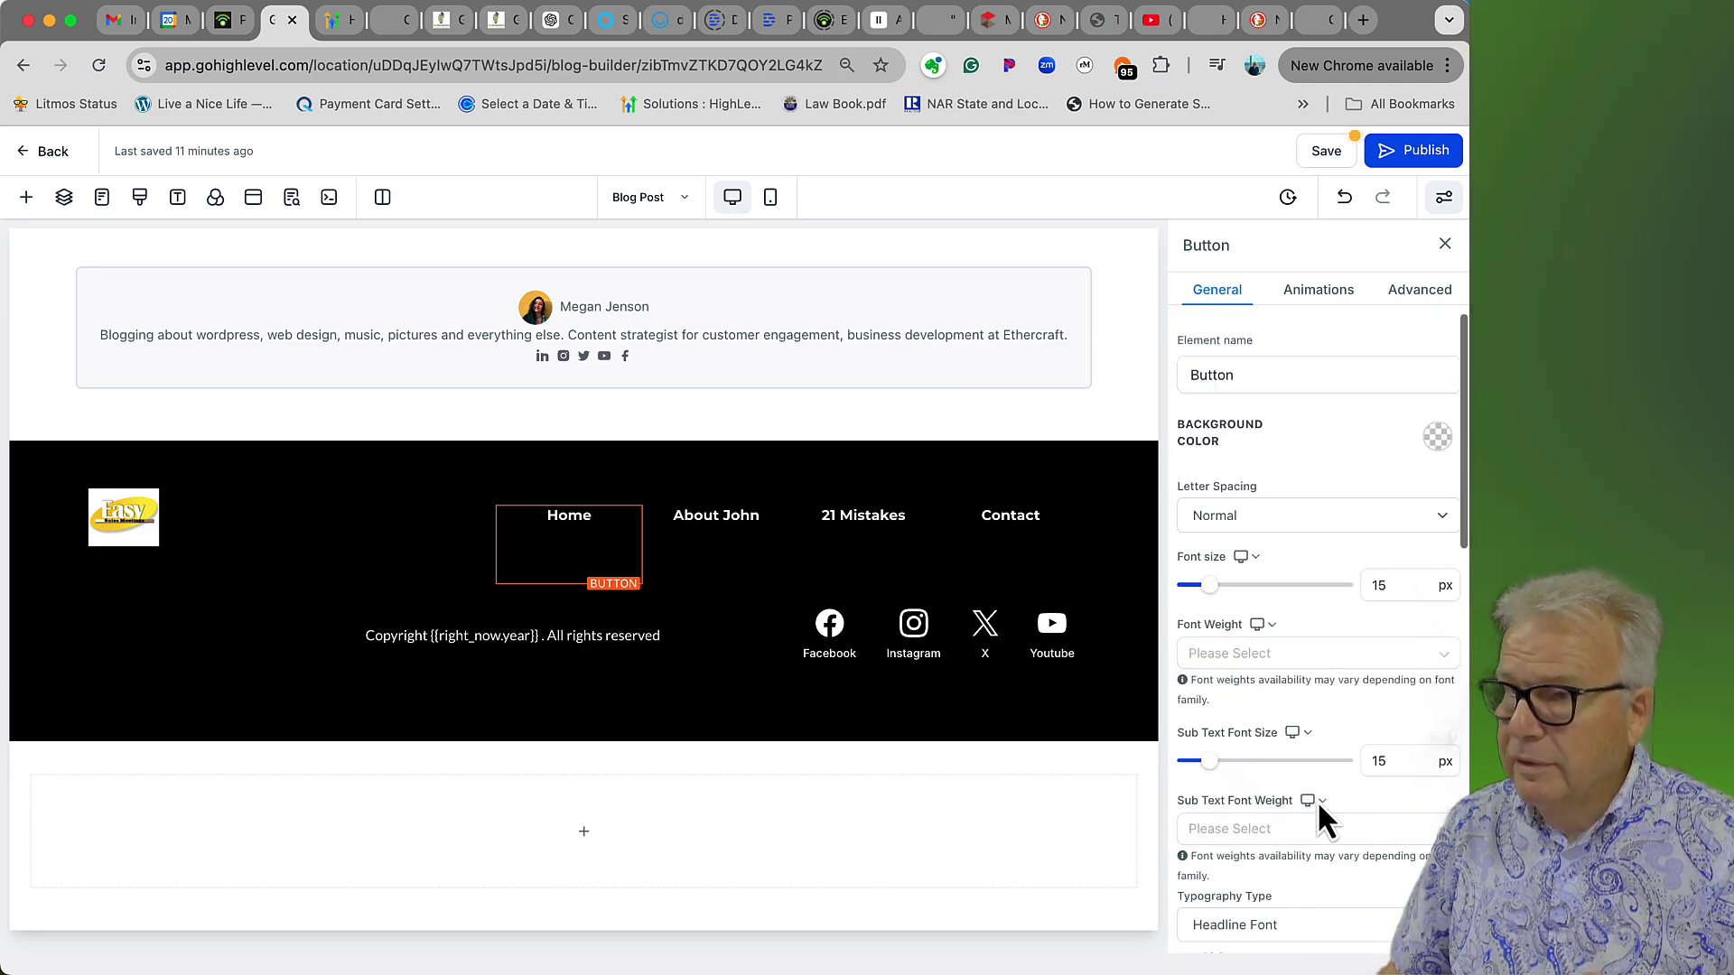
{"action": "scroll", "coordinate": [1316, 800], "scroll_direction": "down", "scroll_amount": 1}
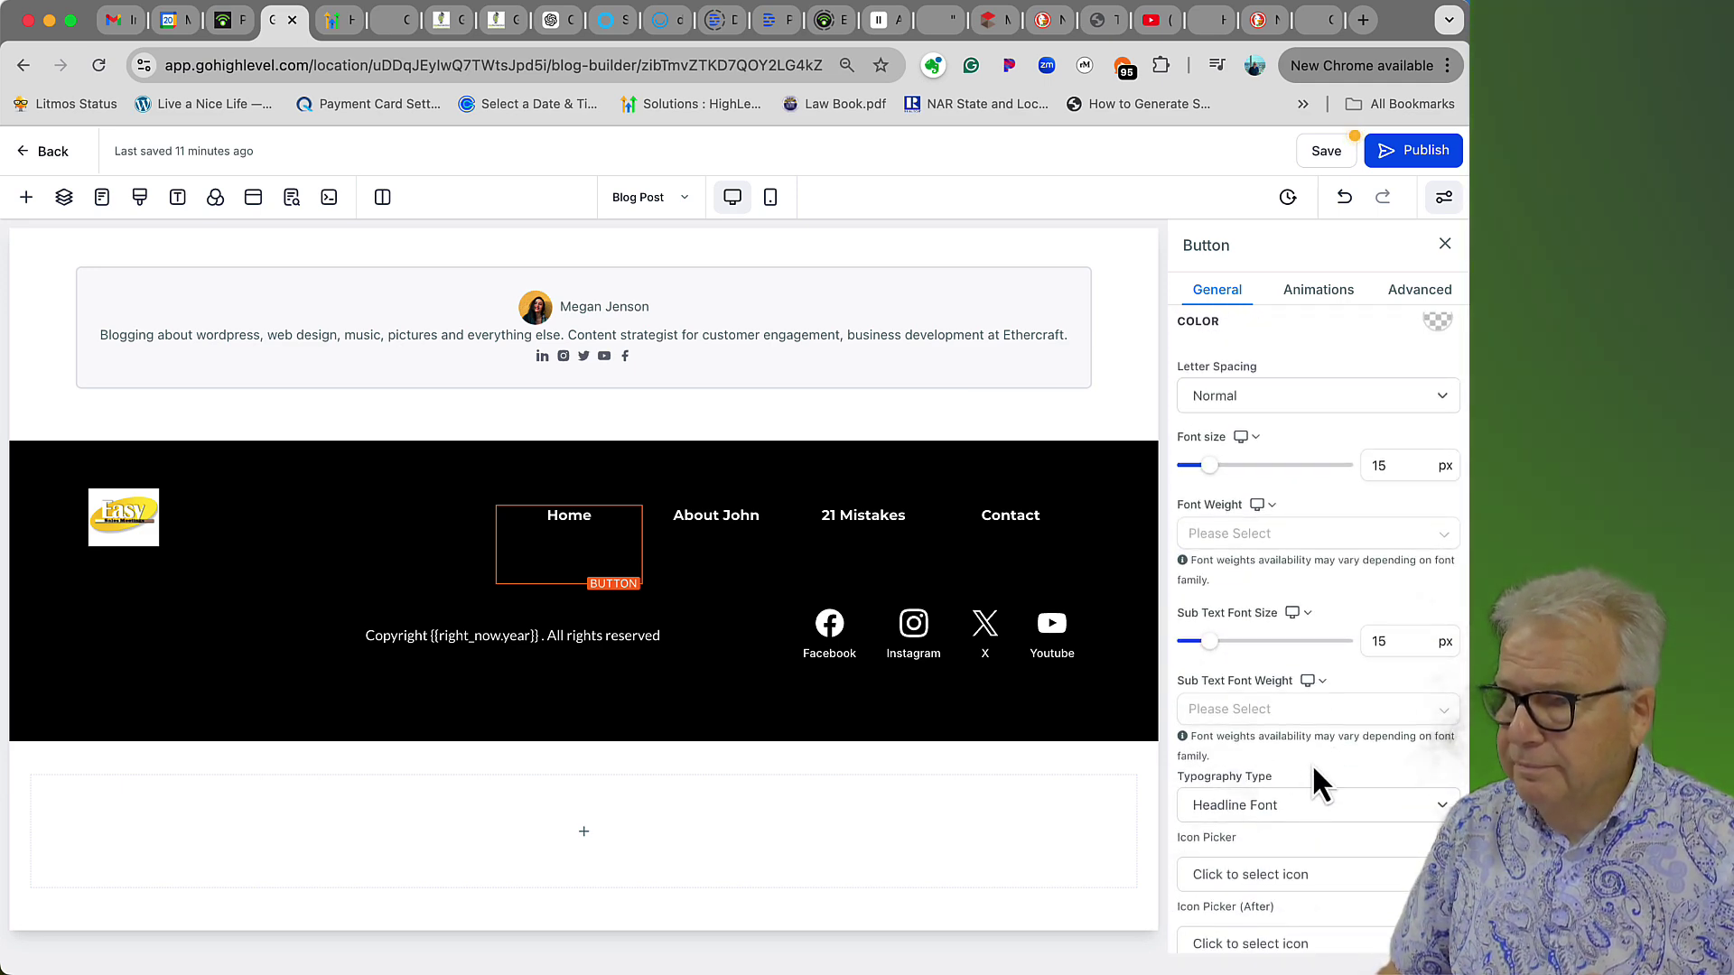
{"action": "scroll", "coordinate": [1291, 800], "scroll_direction": "down", "scroll_amount": 5}
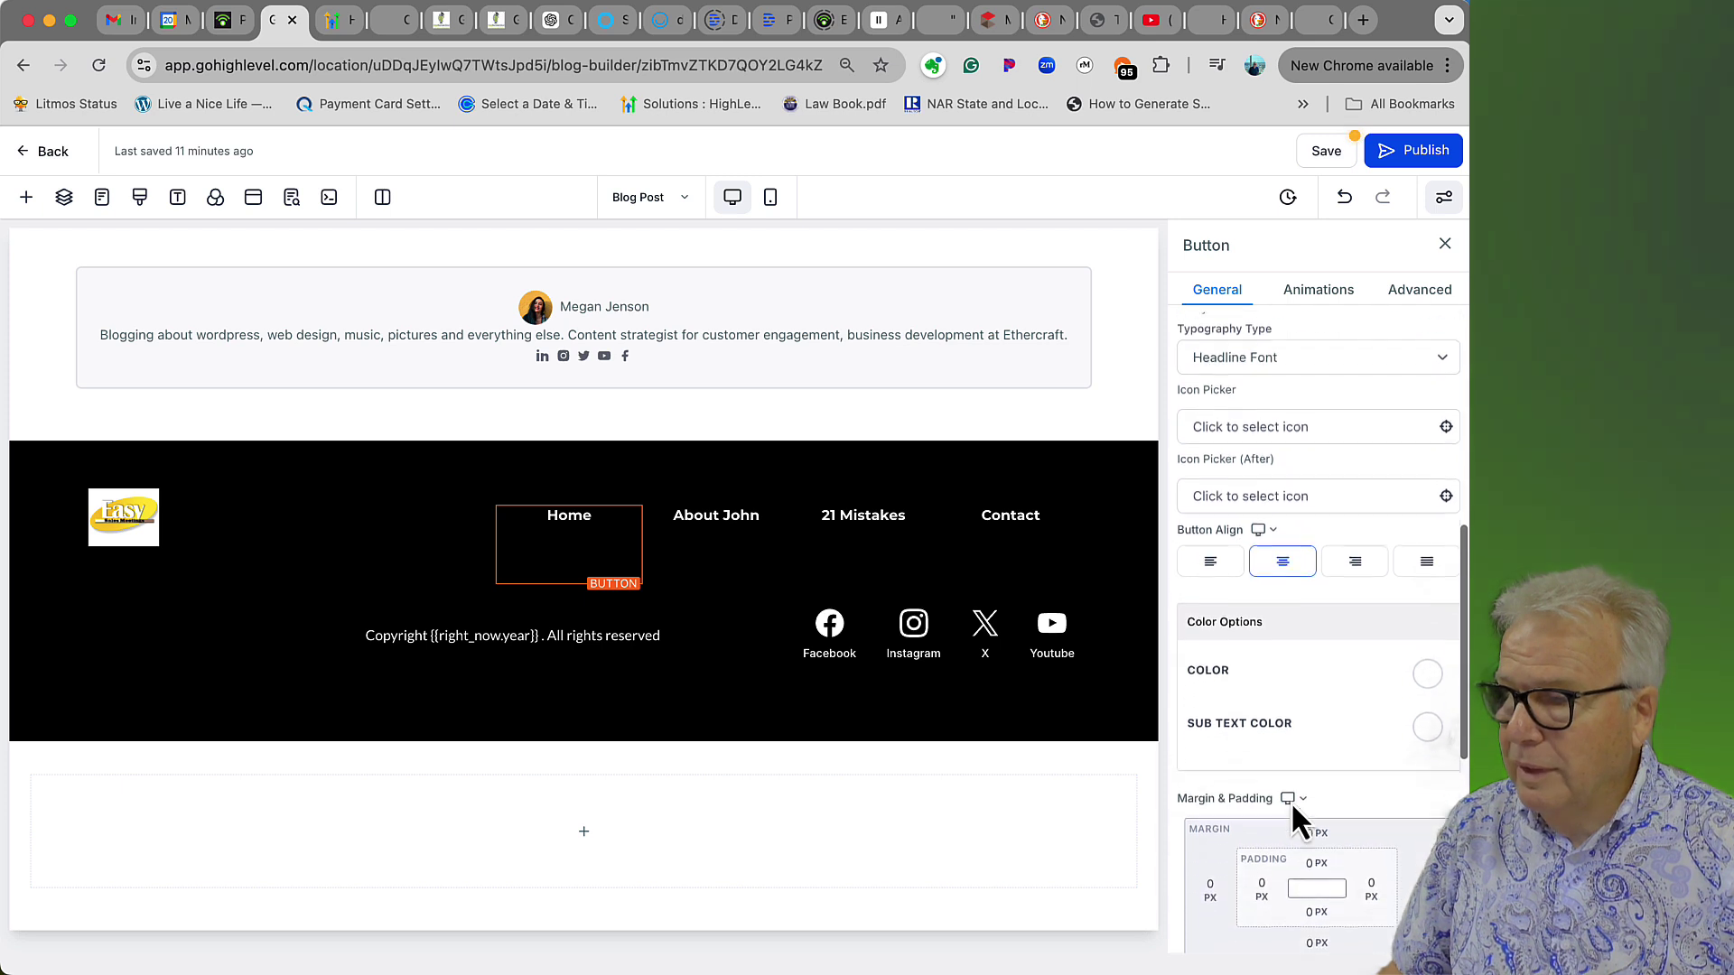
{"action": "scroll", "coordinate": [1291, 800], "scroll_direction": "down", "scroll_amount": 5}
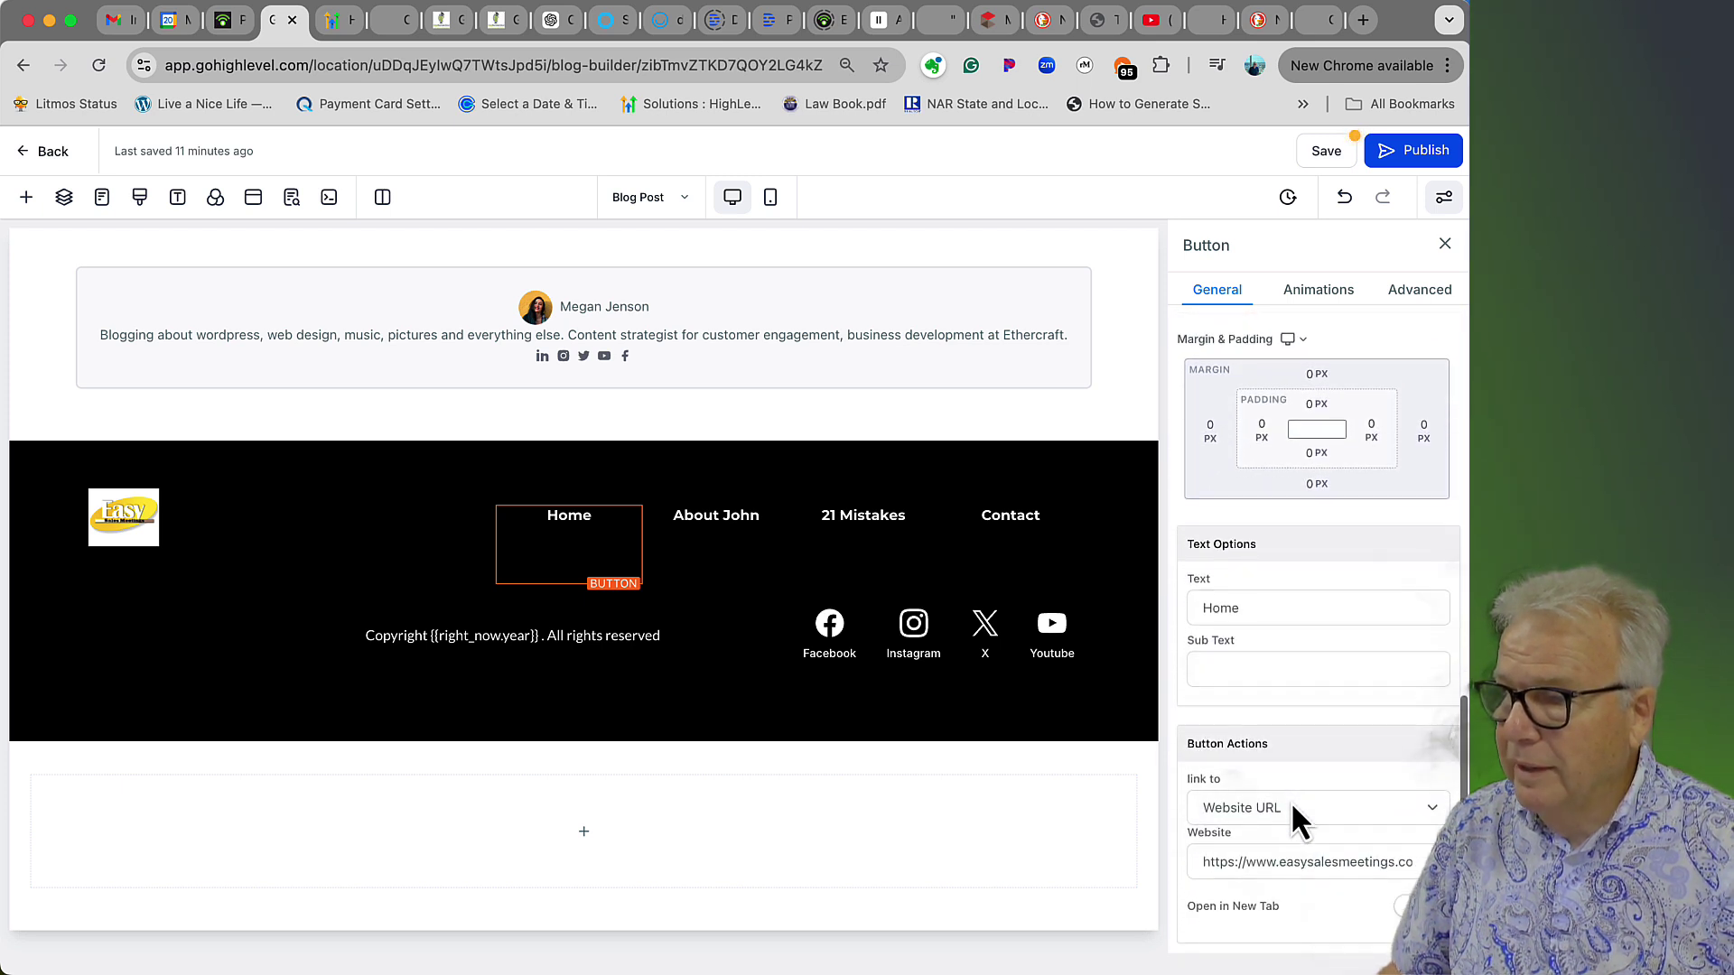
{"action": "scroll", "coordinate": [1292, 809], "scroll_direction": "down", "scroll_amount": 1}
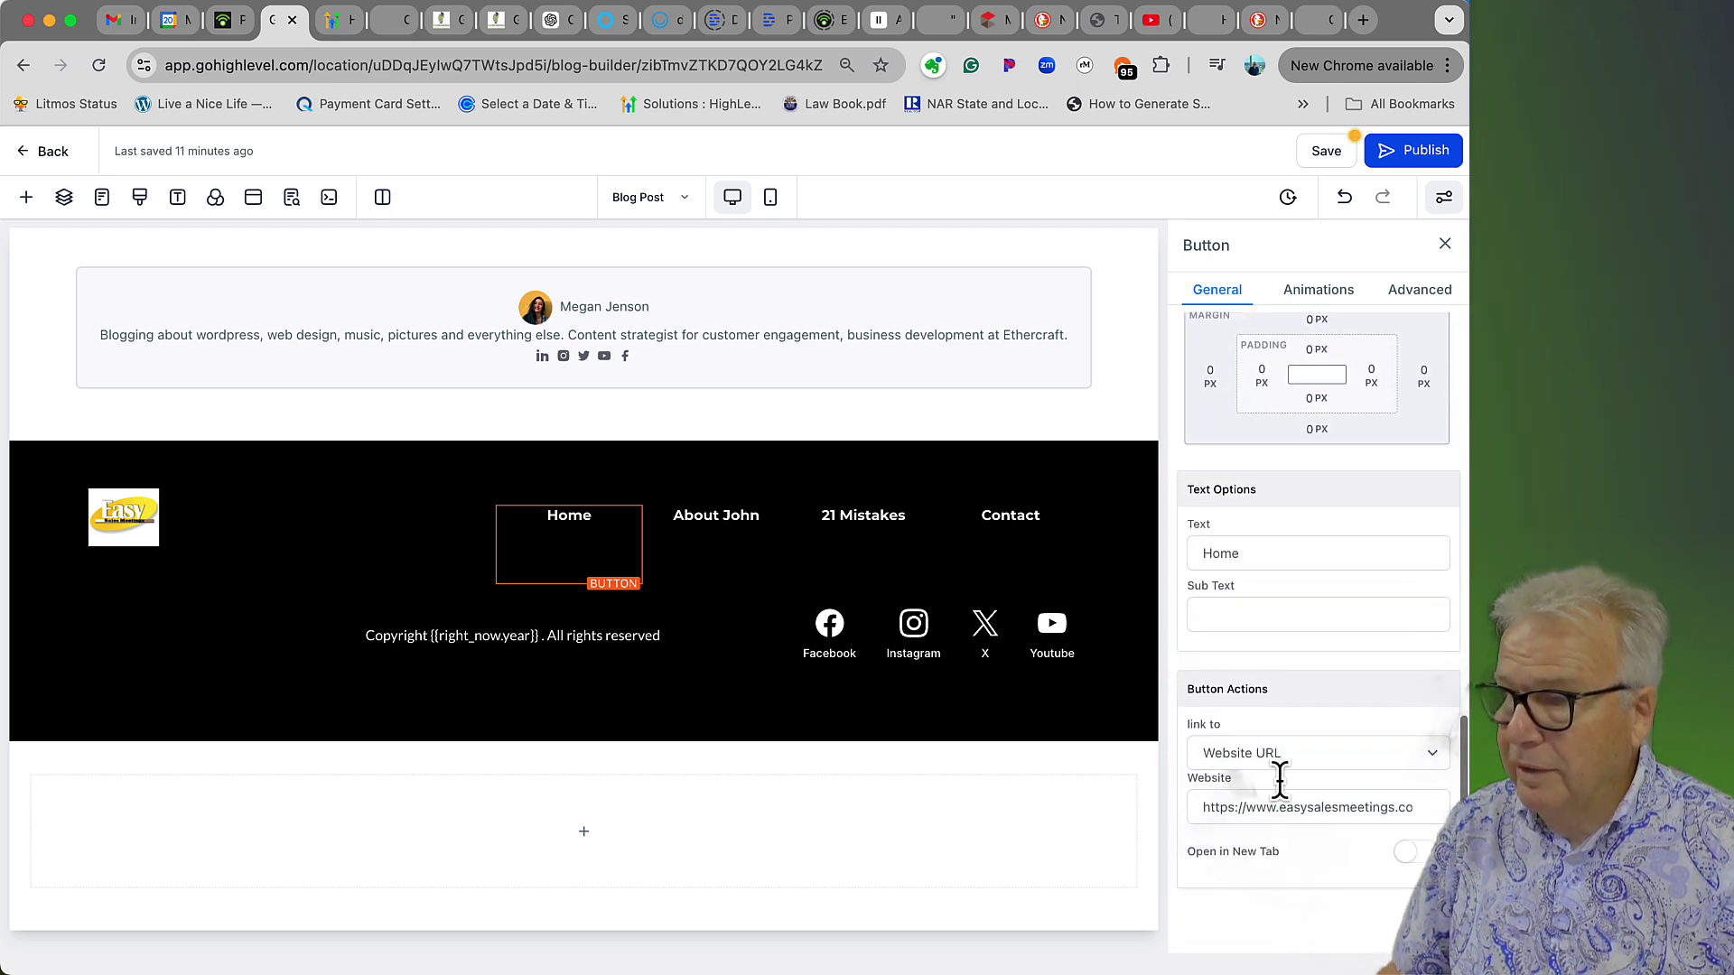
{"action": "left_click", "coordinate": [1429, 755]}
{"action": "left_click", "coordinate": [1428, 755]}
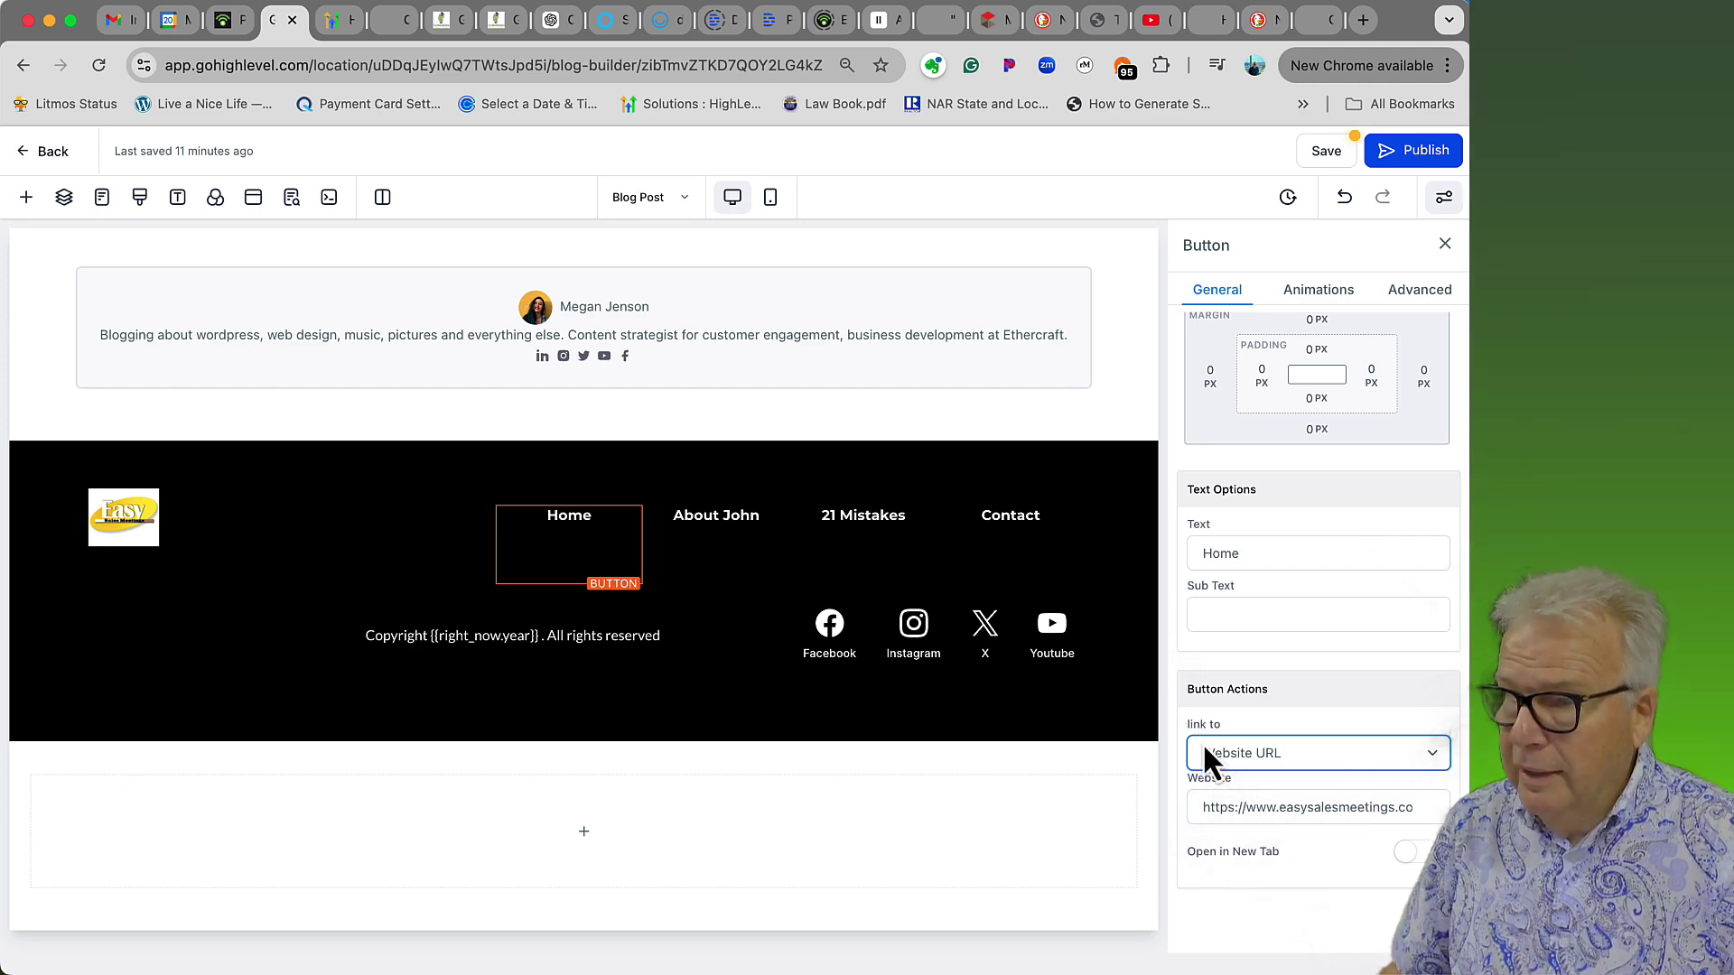
- Select the header's FREE Book button and set its link action to Open popup
{"action": "scroll", "coordinate": [1136, 632], "scroll_direction": "up", "scroll_amount": 15}
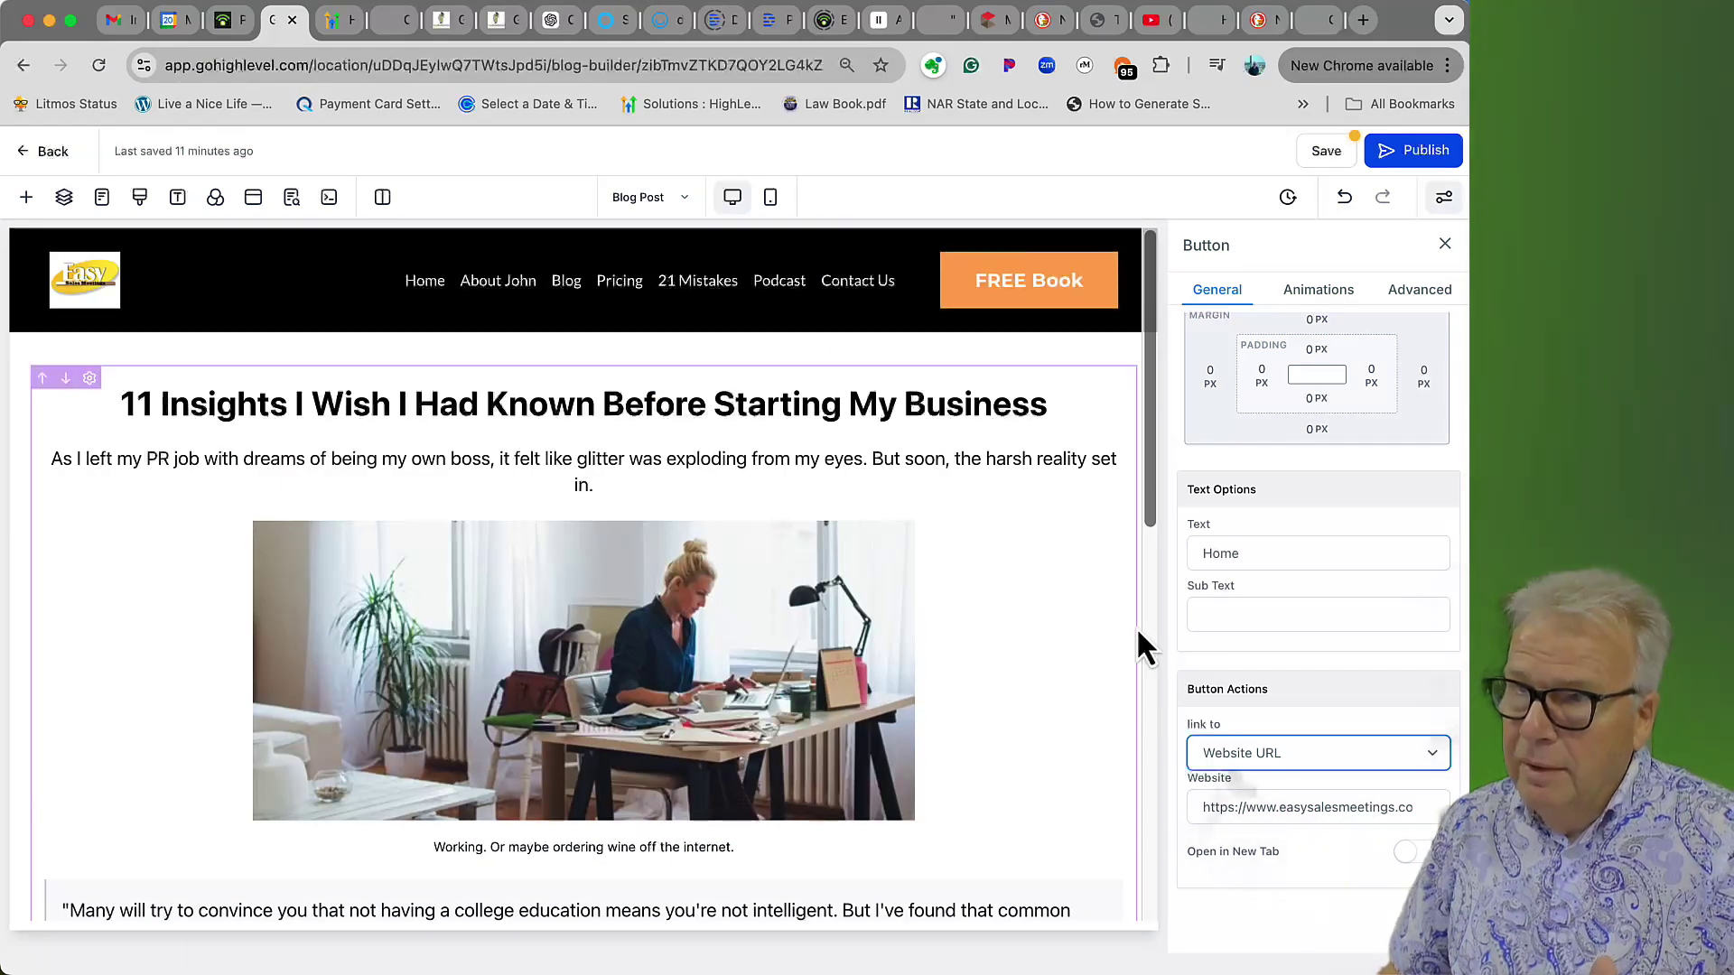
{"action": "left_click", "coordinate": [1074, 289]}
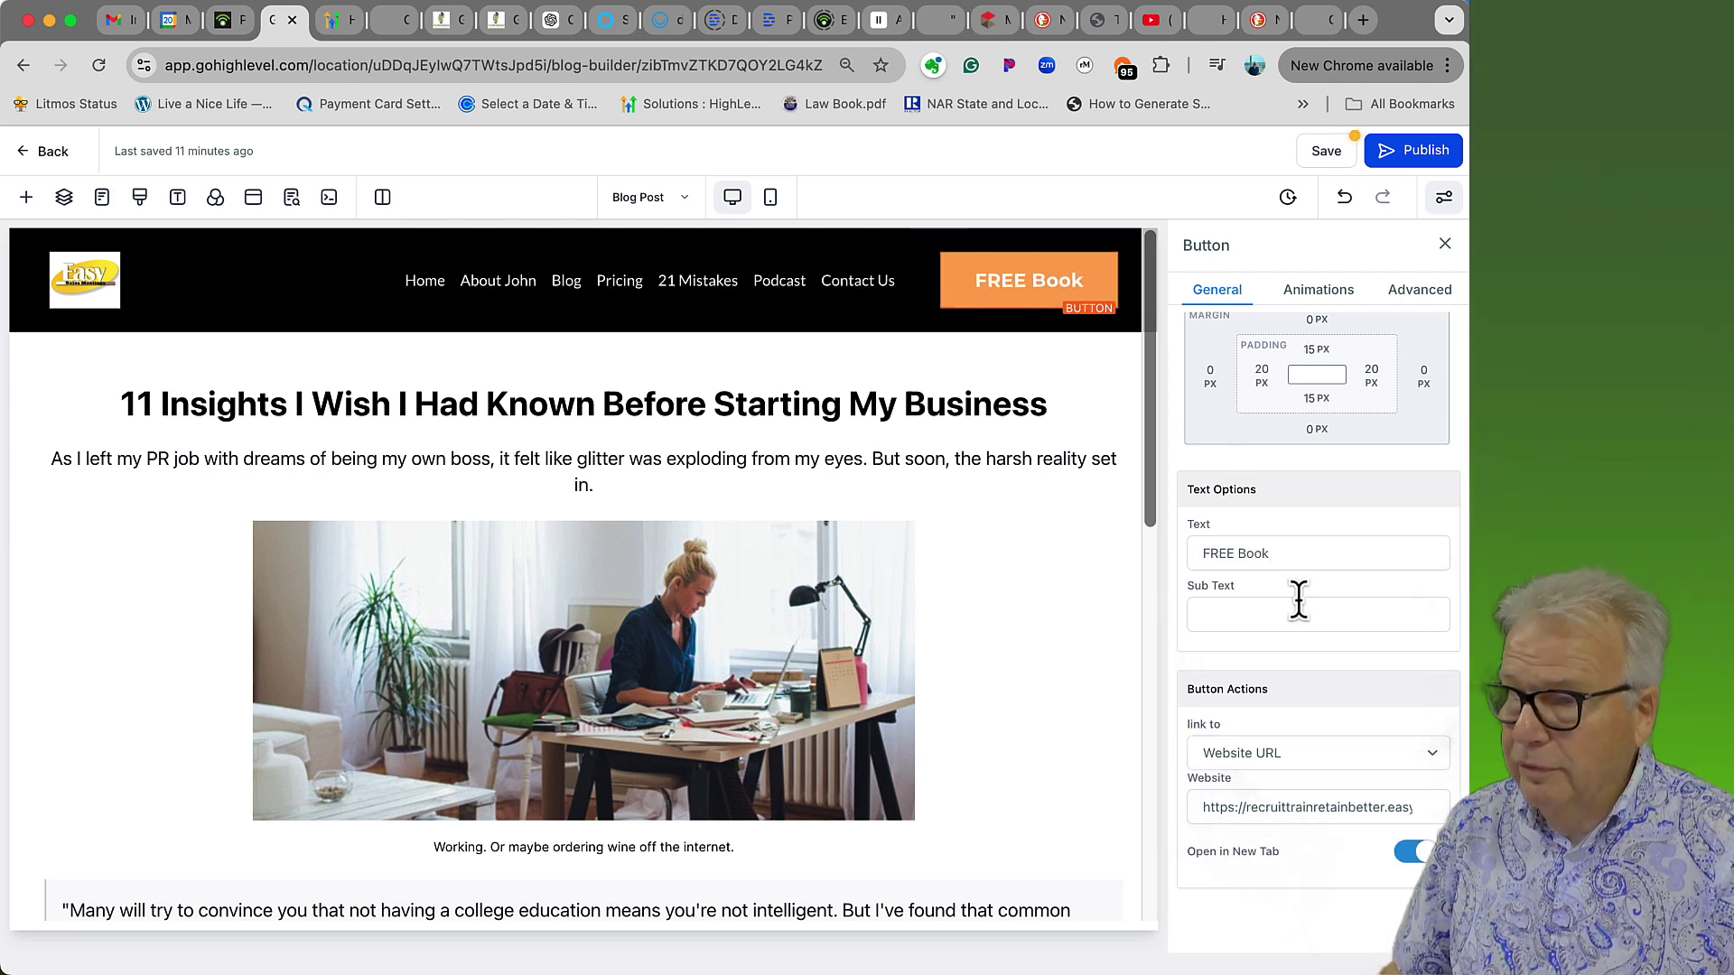
{"action": "left_click", "coordinate": [1436, 759]}
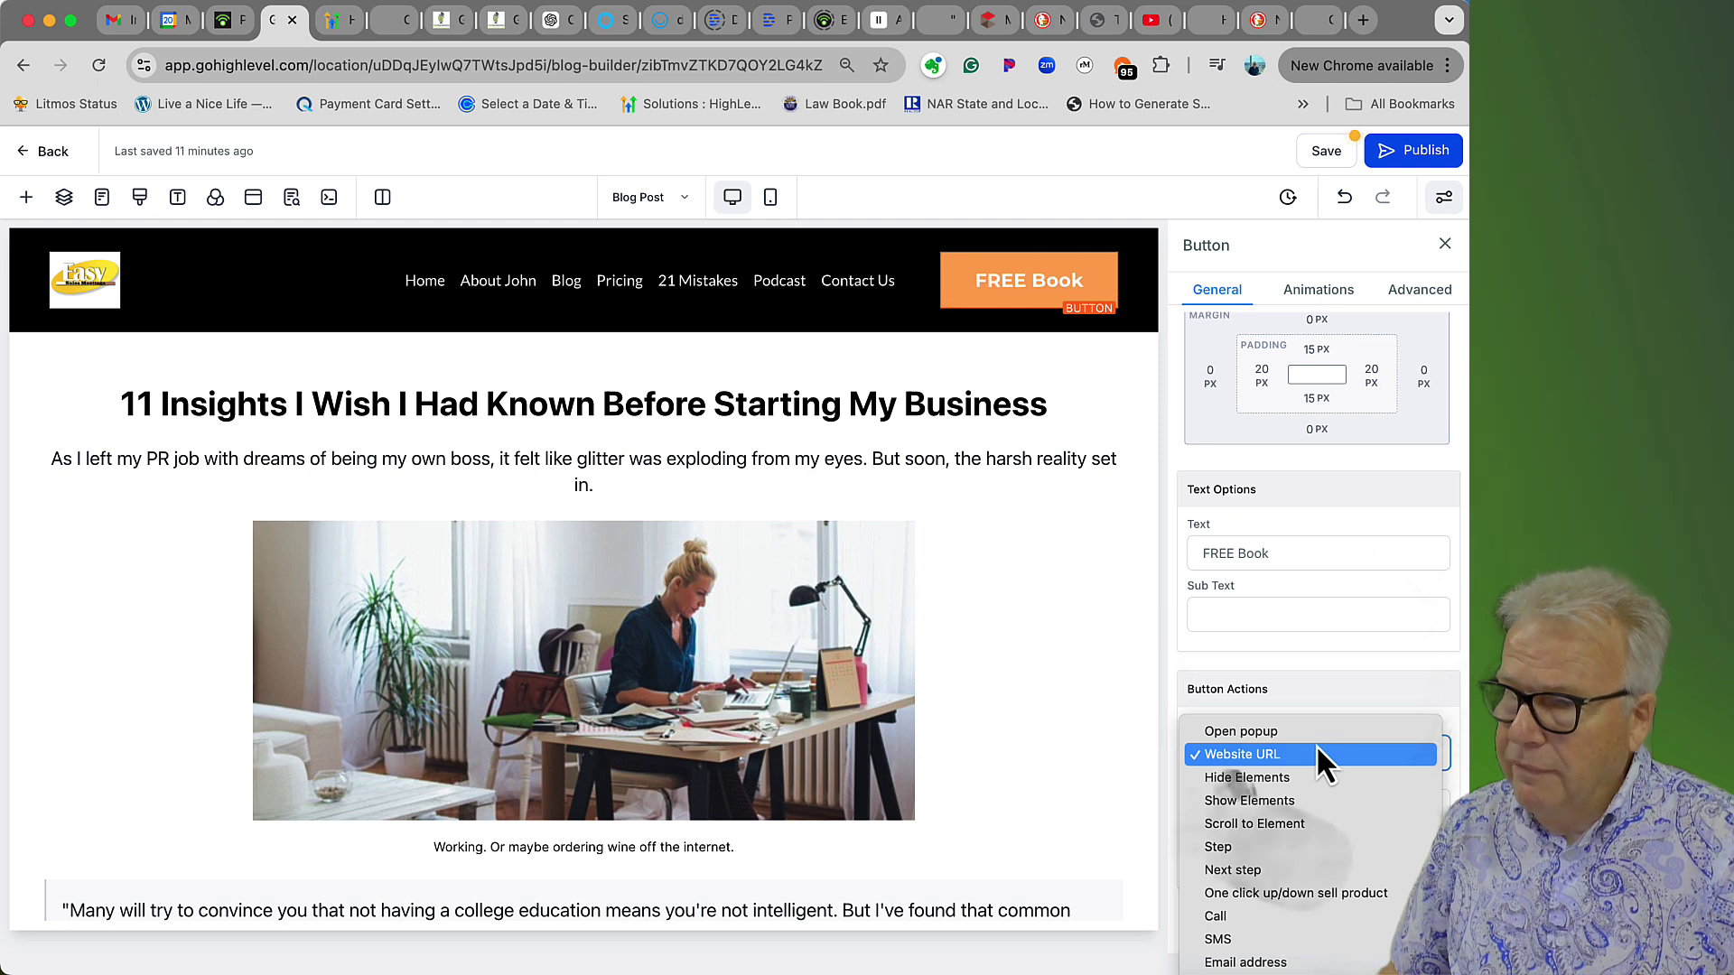
{"action": "left_click", "coordinate": [1275, 730]}
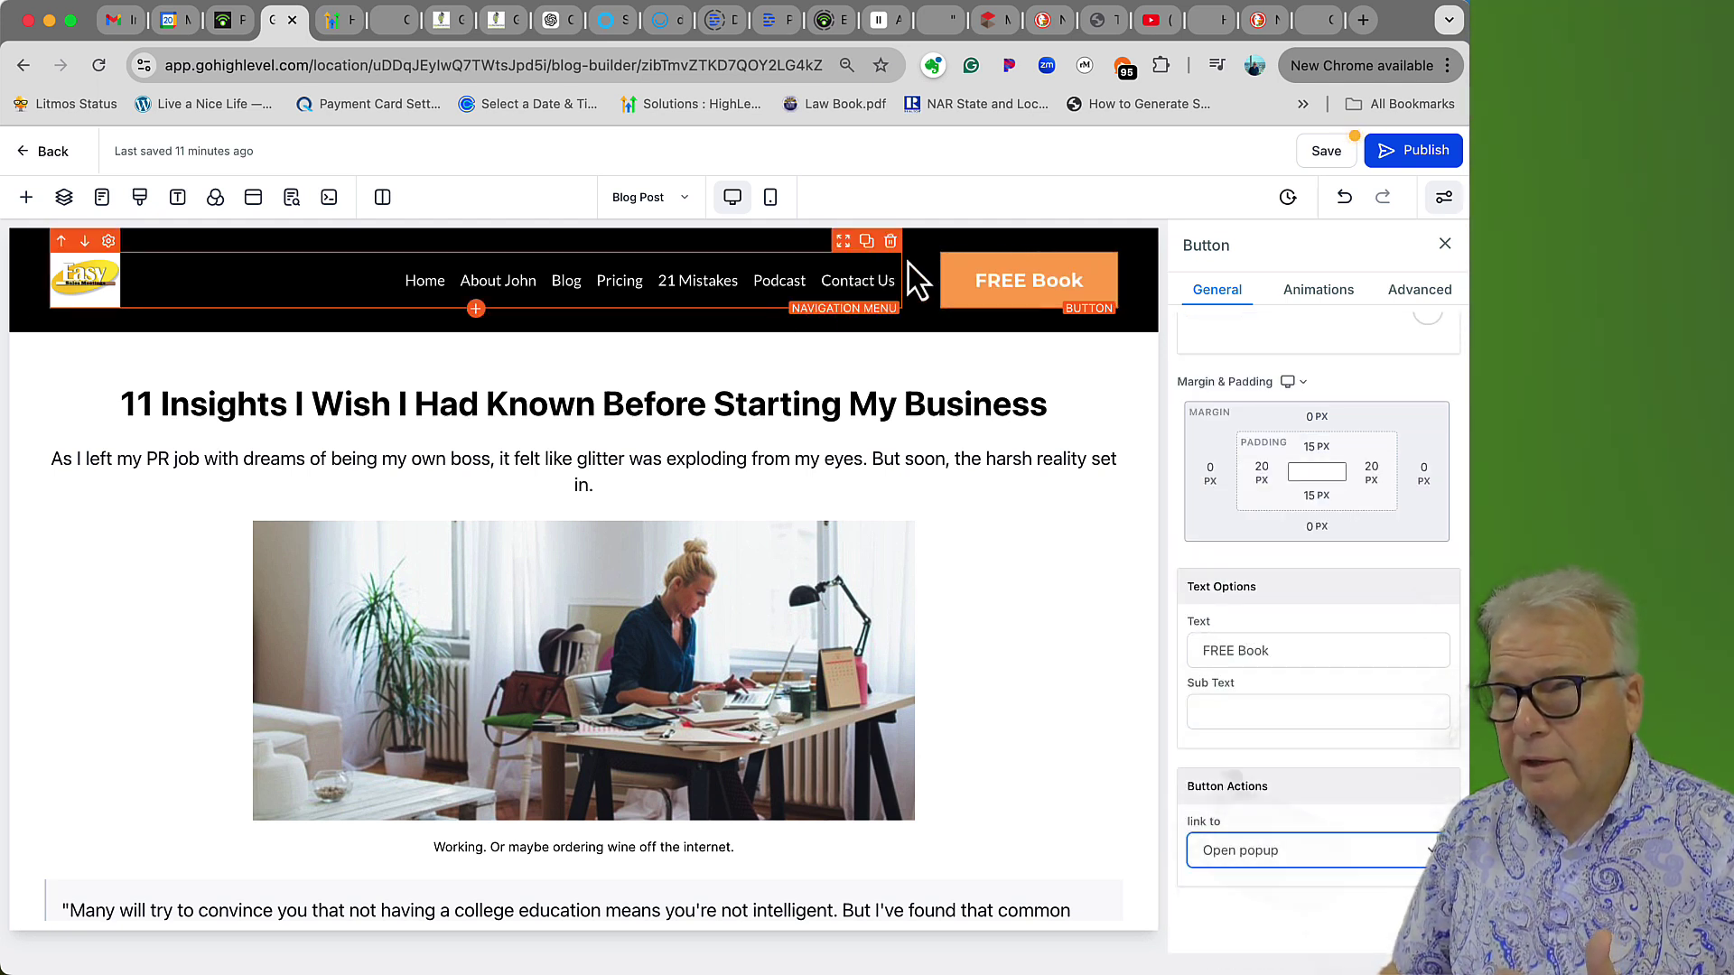
- Open the template's popup, examine which elements can be added to its empty column, and close the popup and element list
{"action": "left_click", "coordinate": [255, 202]}
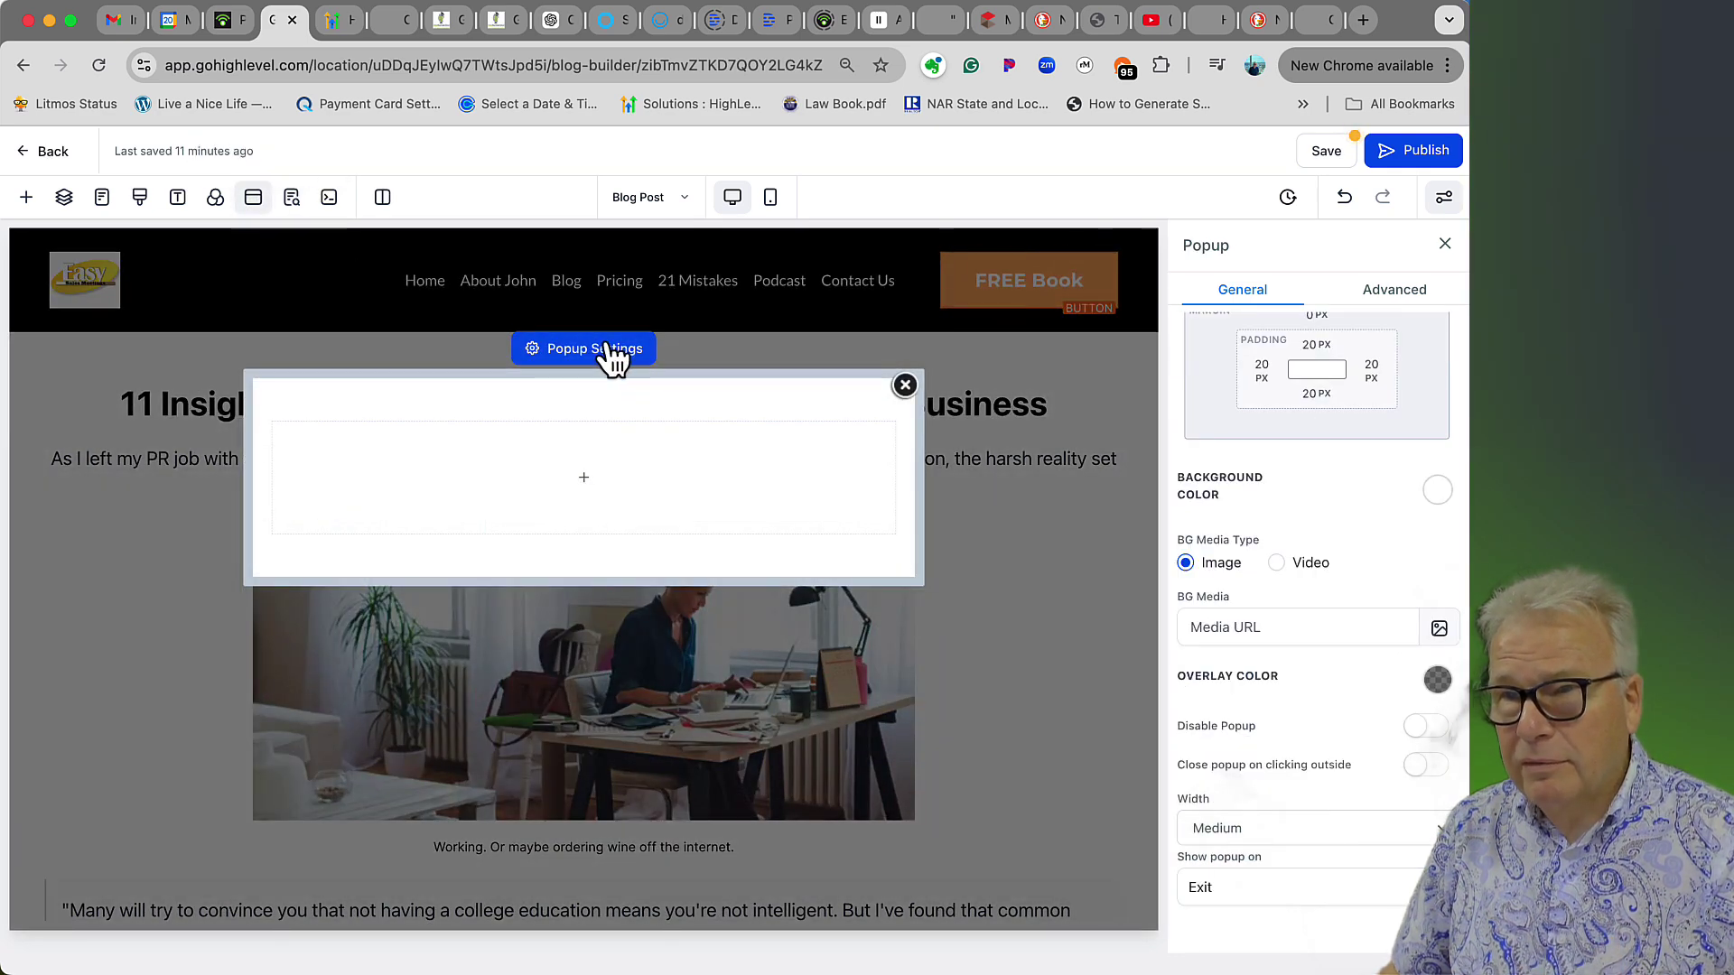
{"action": "left_click", "coordinate": [596, 478]}
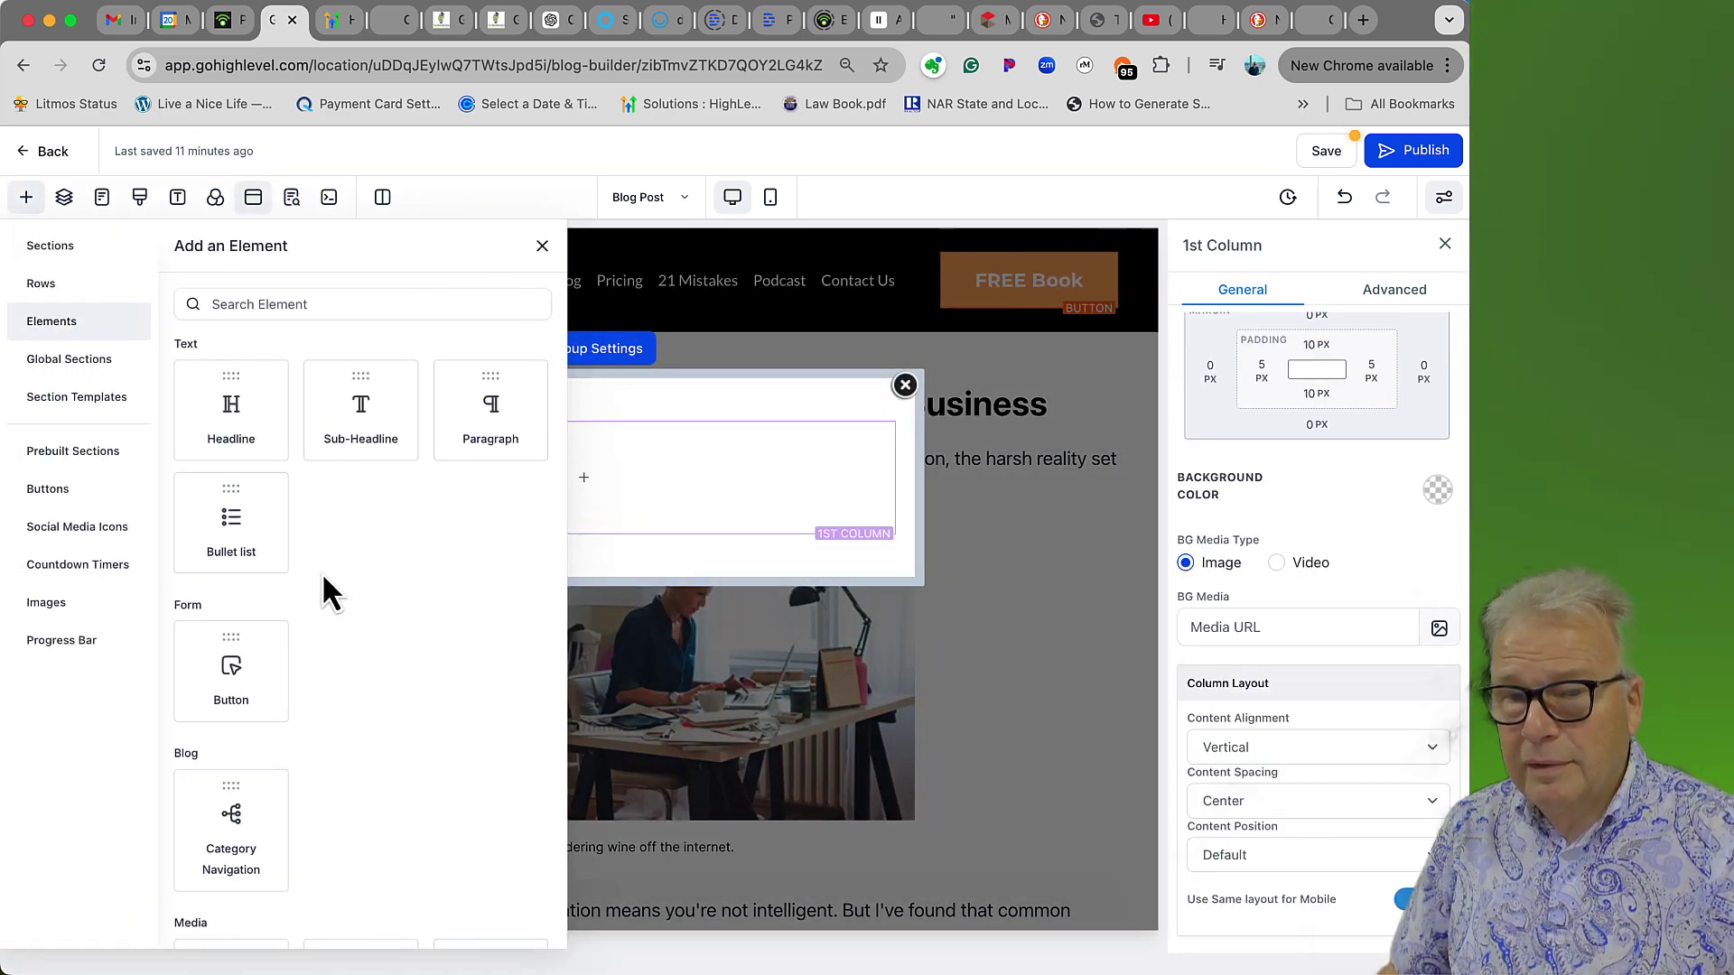
{"action": "scroll", "coordinate": [321, 572], "scroll_direction": "down", "scroll_amount": 5}
{"action": "scroll", "coordinate": [323, 578], "scroll_direction": "down", "scroll_amount": 3}
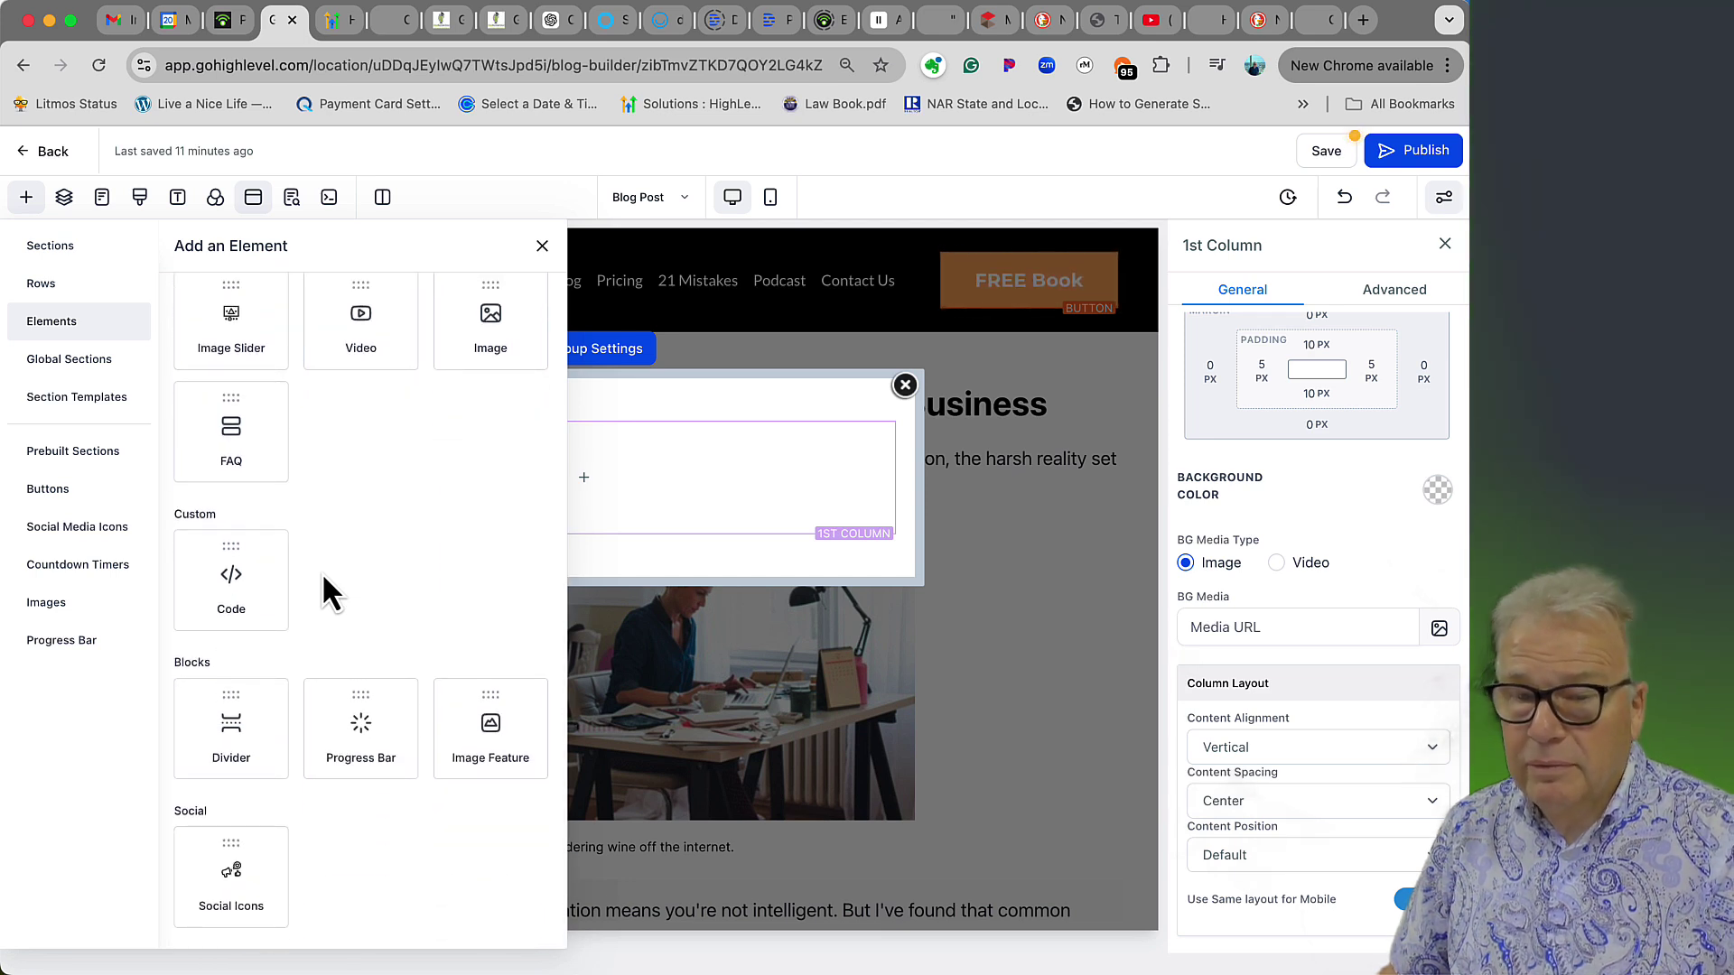
{"action": "scroll", "coordinate": [323, 578], "scroll_direction": "up", "scroll_amount": 10}
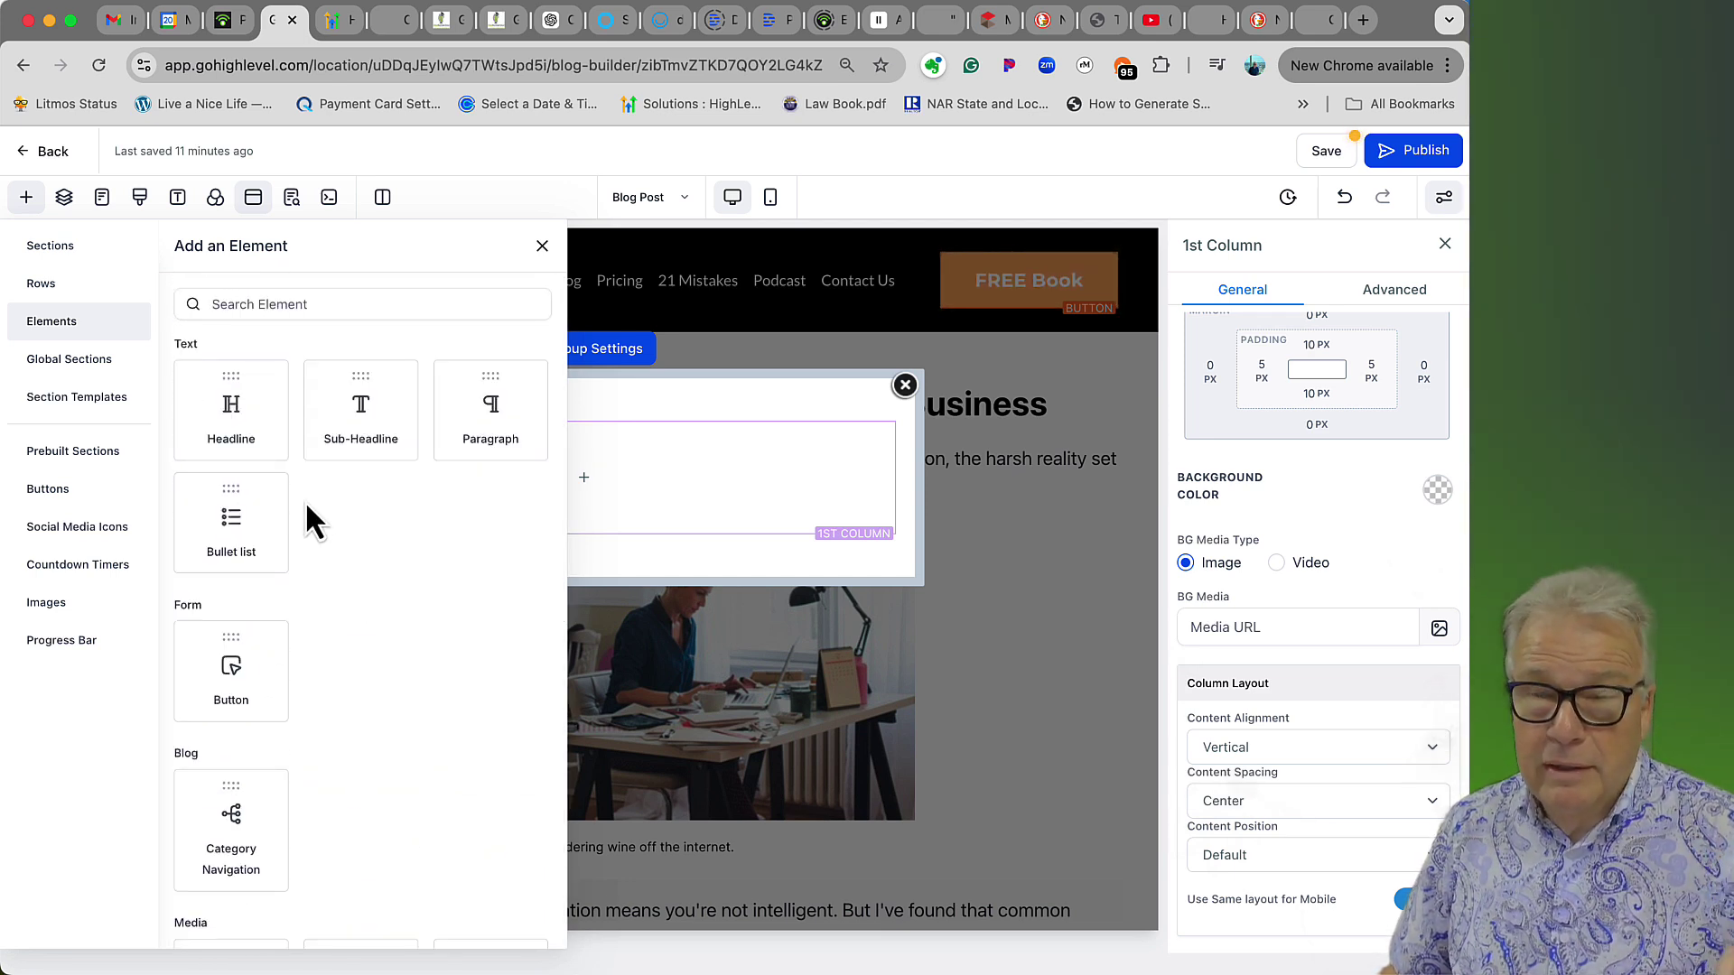
{"action": "scroll", "coordinate": [307, 506], "scroll_direction": "down", "scroll_amount": 2}
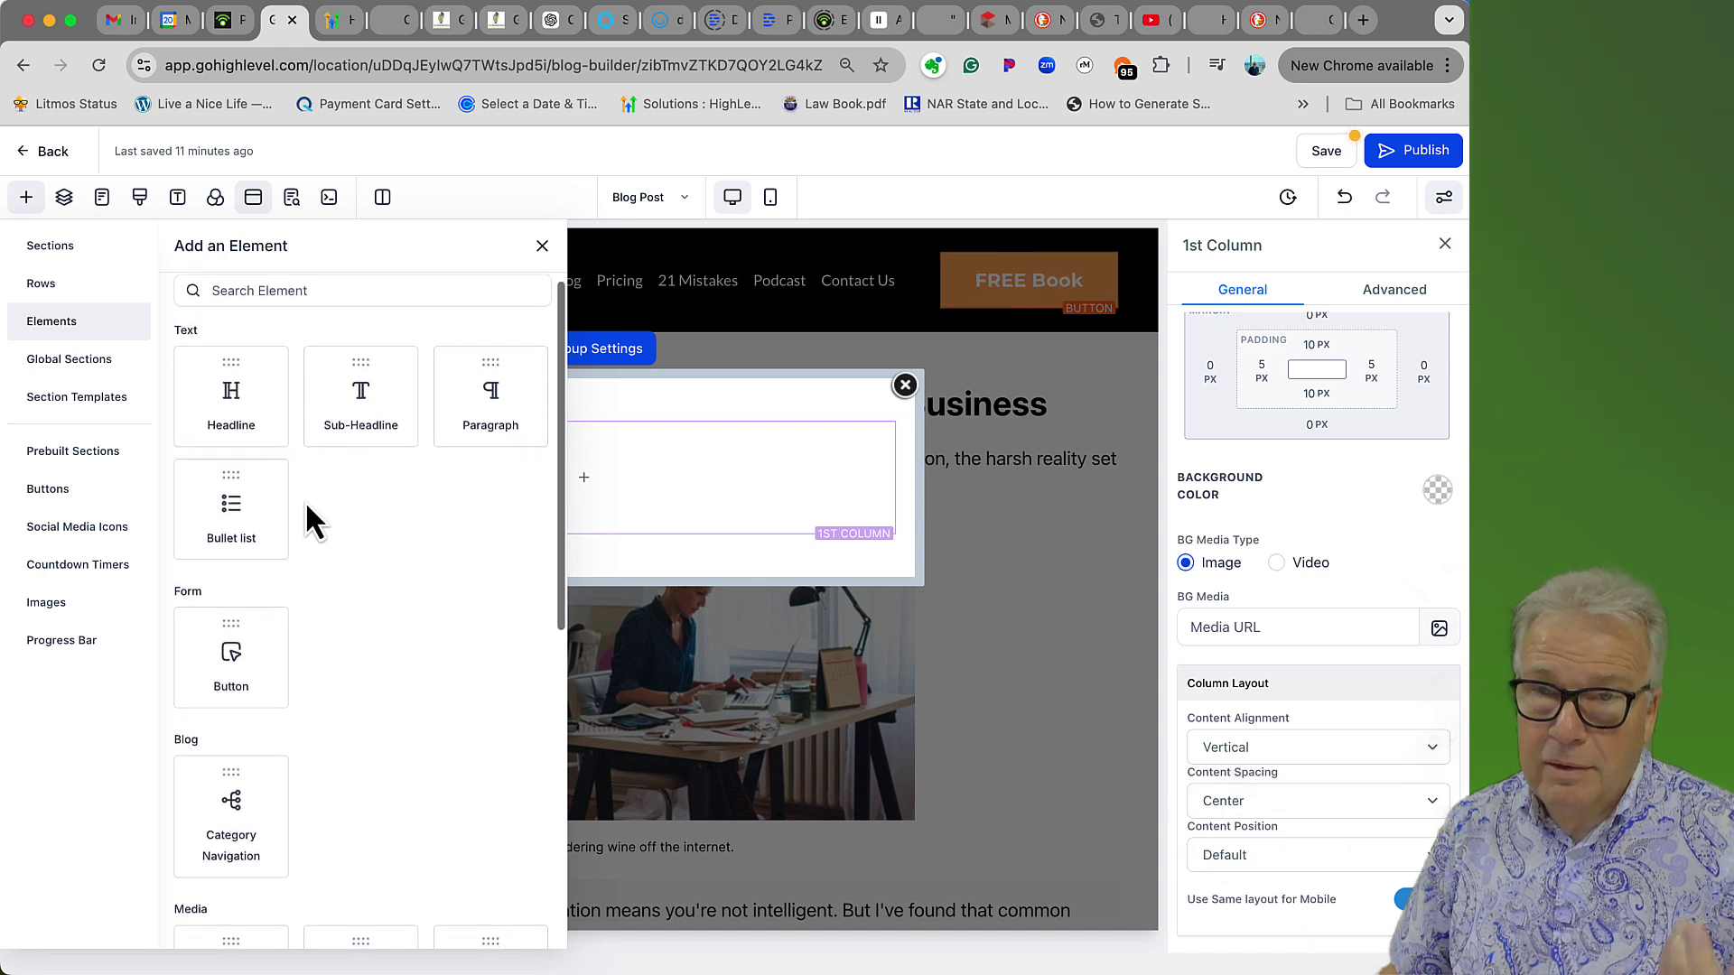
{"action": "scroll", "coordinate": [307, 505], "scroll_direction": "down", "scroll_amount": 5}
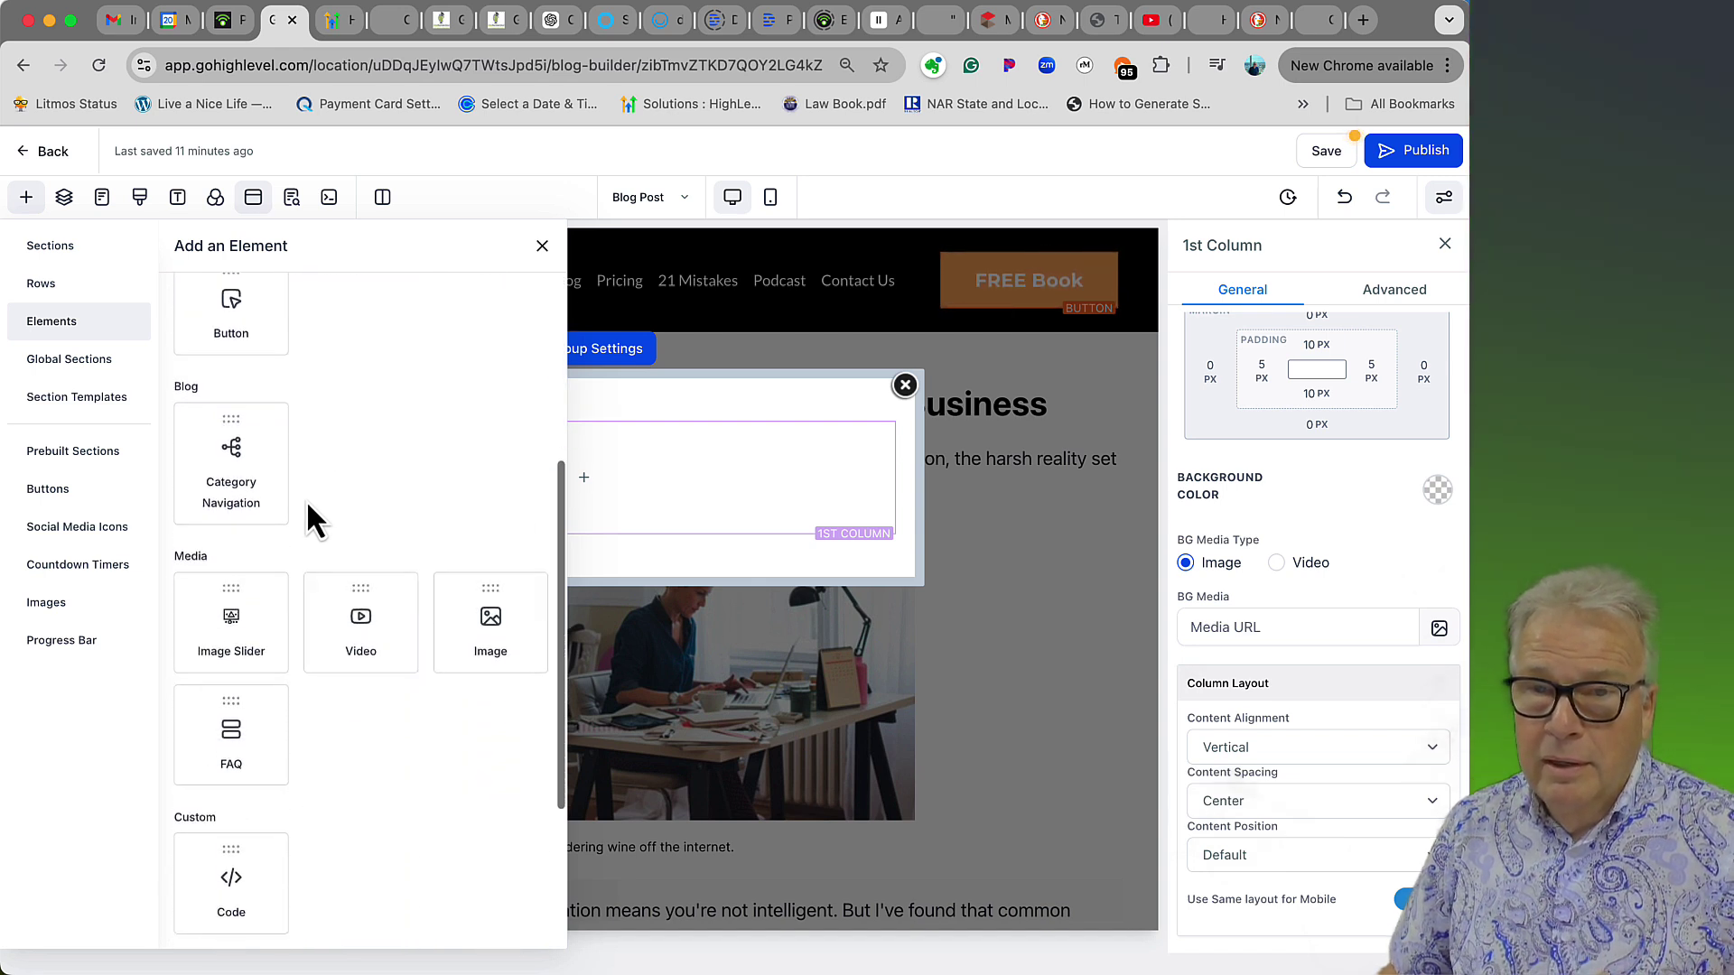
{"action": "left_click", "coordinate": [905, 384]}
{"action": "left_click", "coordinate": [542, 247]}
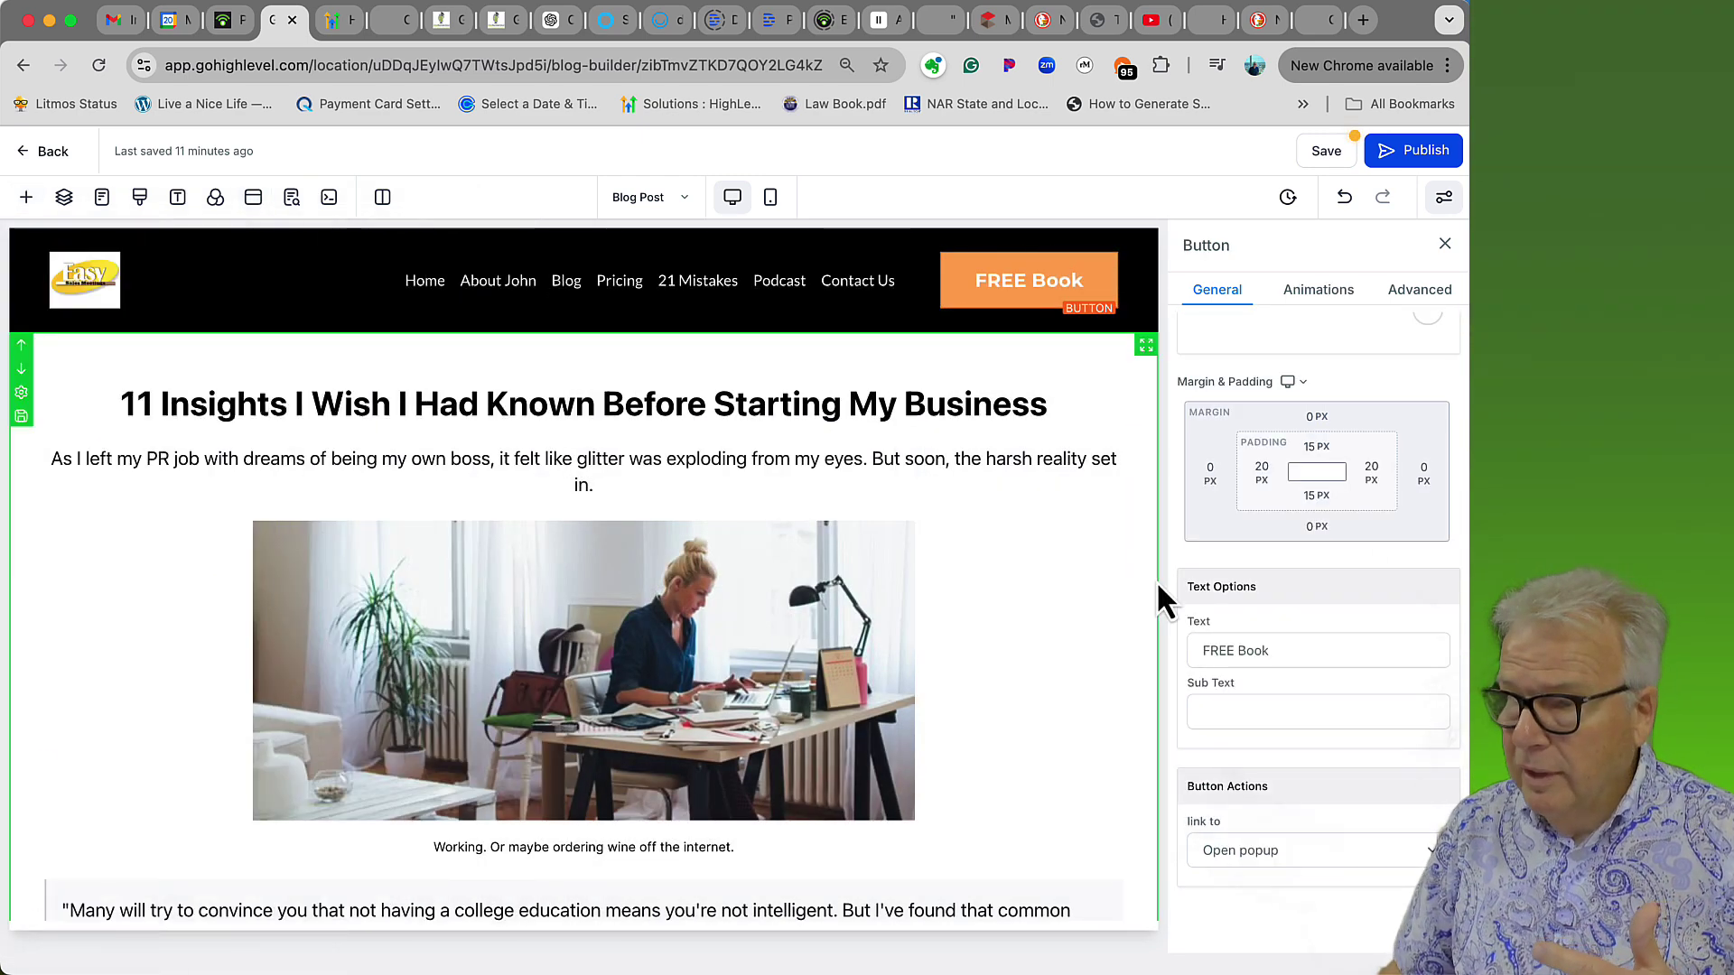
- Set the FREE Book button's link action to Website URL and check its website address
{"action": "left_click", "coordinate": [1396, 860]}
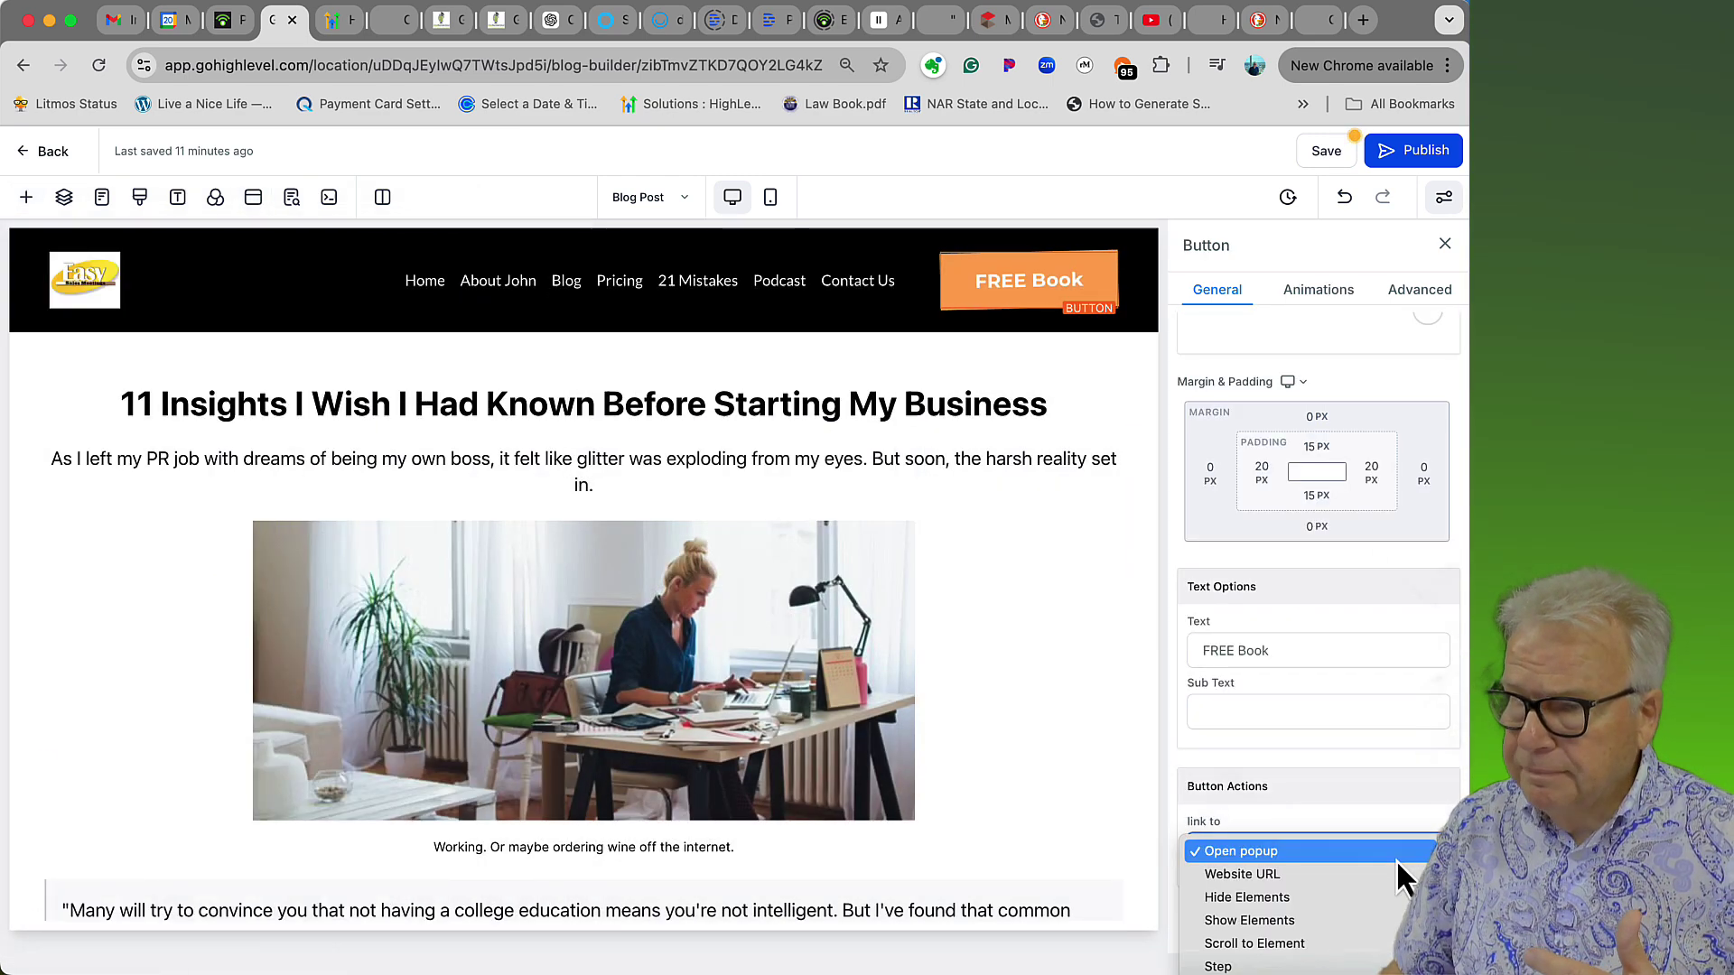
{"action": "left_click", "coordinate": [1285, 876]}
{"action": "left_click", "coordinate": [1258, 904]}
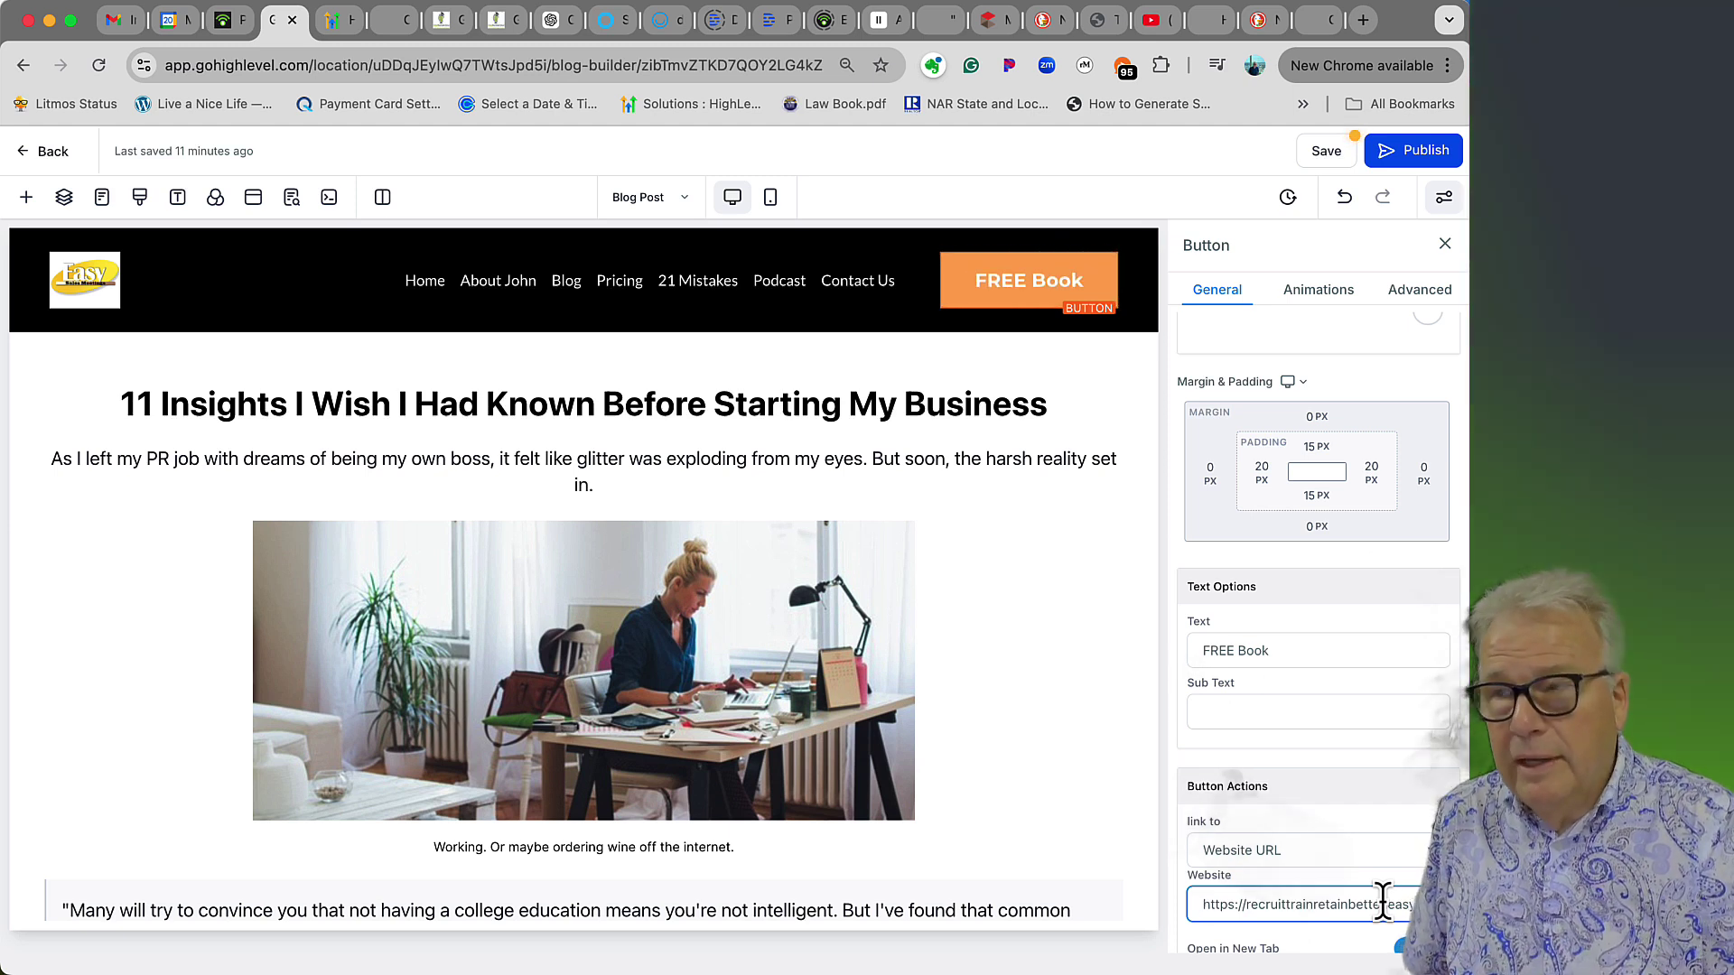
{"action": "mouse_move", "coordinate": [1066, 287]}
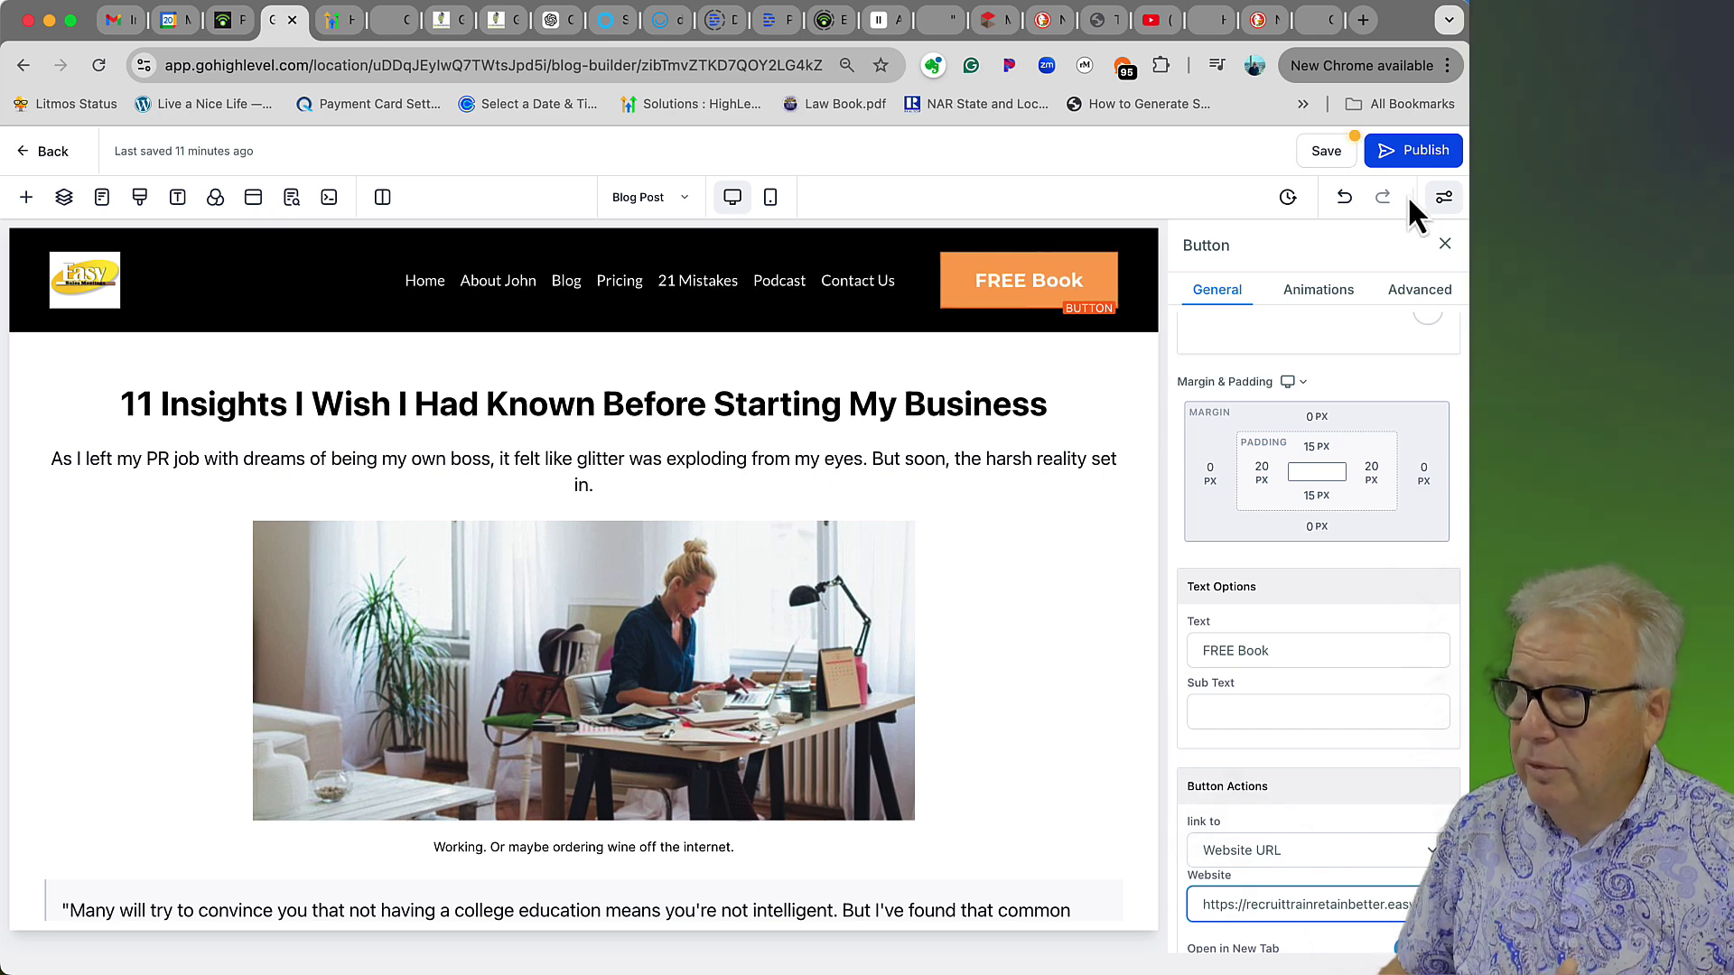
- Save the Blog Post template, accepting the global section change, and publish it
{"action": "left_click", "coordinate": [1327, 151]}
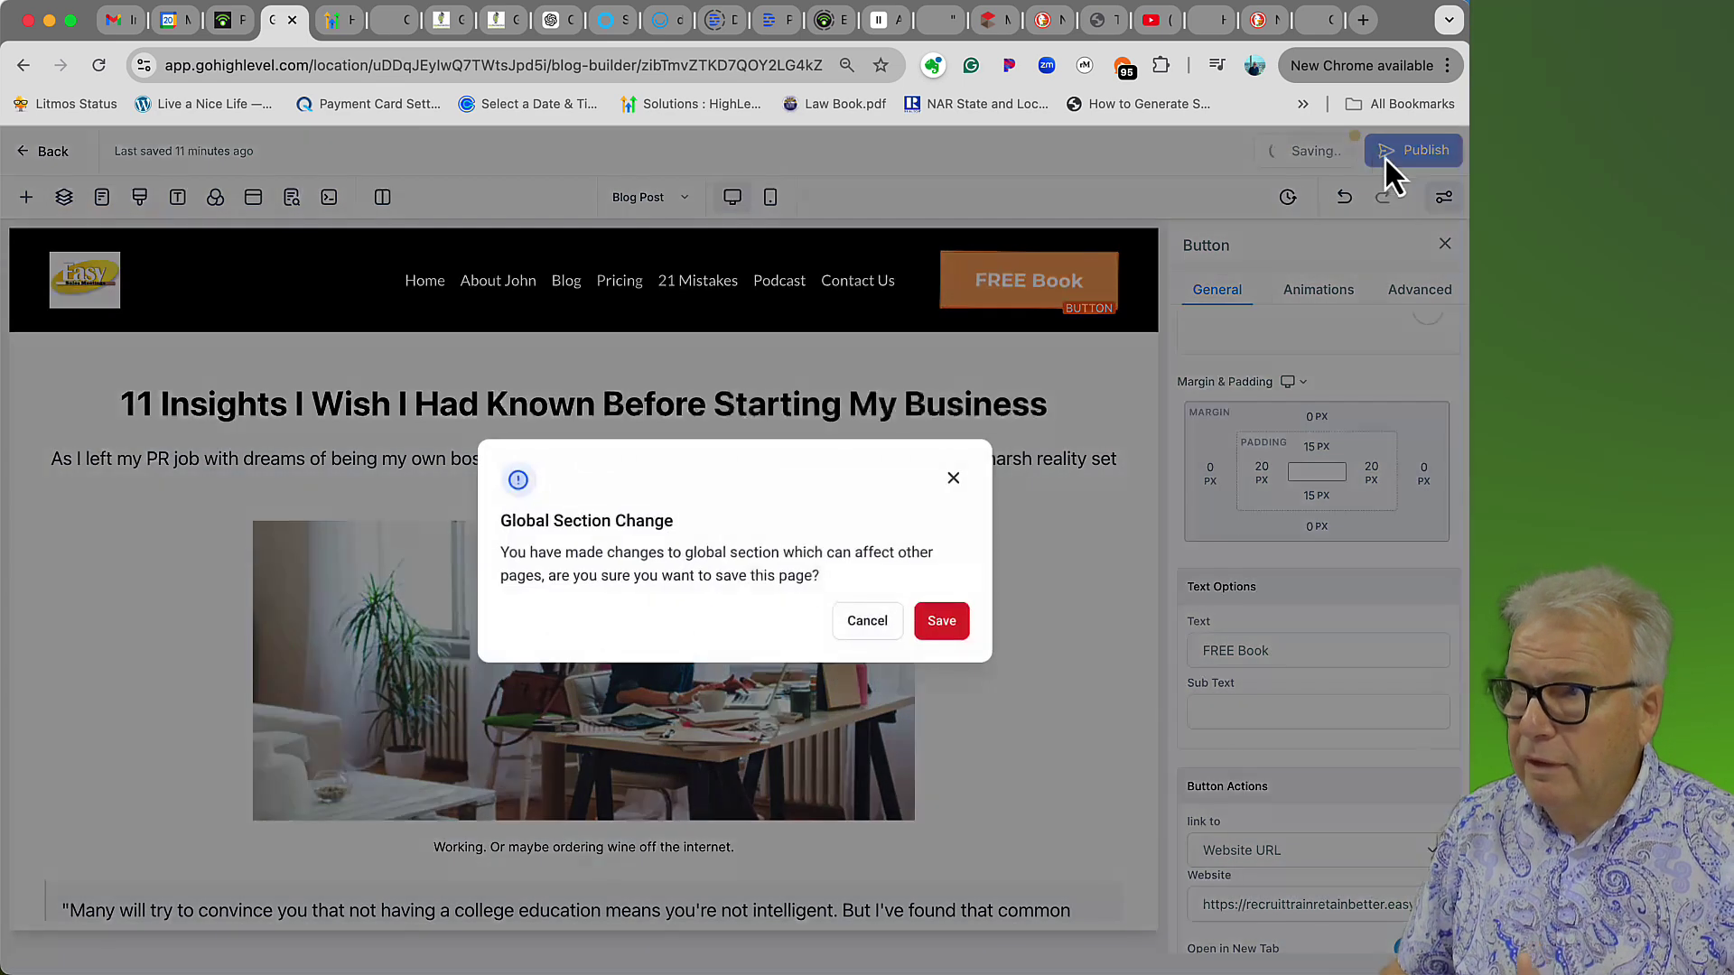
{"action": "left_click", "coordinate": [941, 621]}
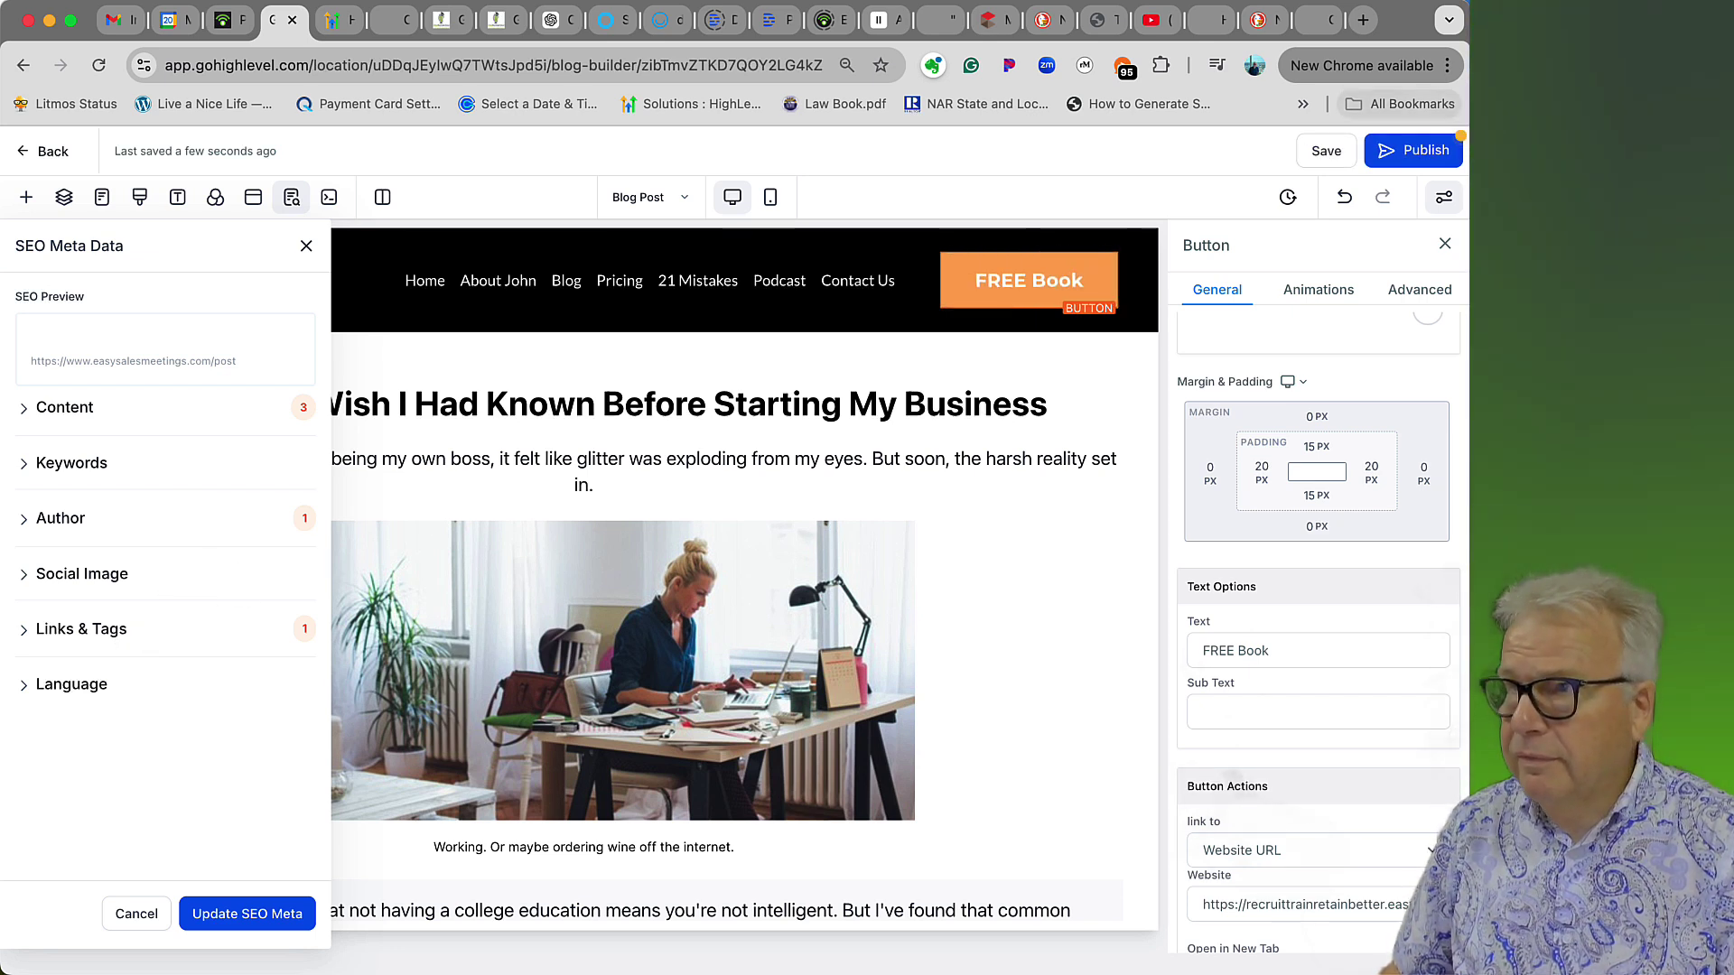
{"action": "left_click", "coordinate": [1413, 153]}
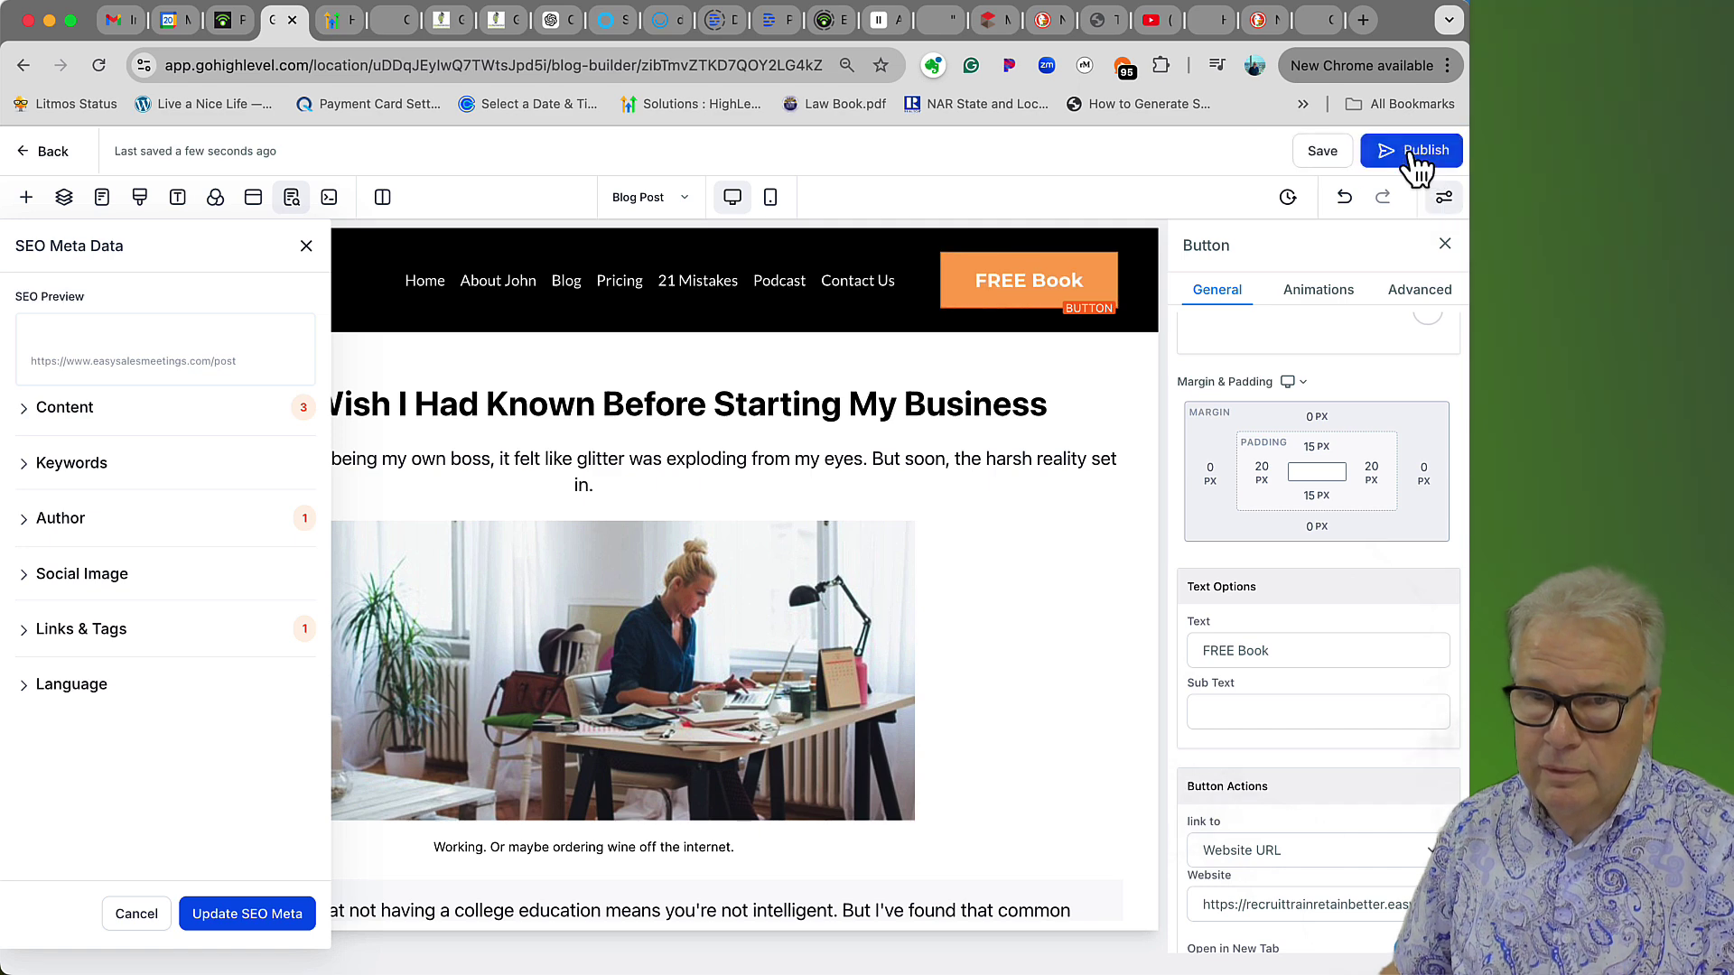
- Open the sales meeting agendas post from the live recent blogs page, check its header and content, and dismiss the blank popup
{"action": "left_click", "coordinate": [1314, 27]}
{"action": "left_click", "coordinate": [540, 191]}
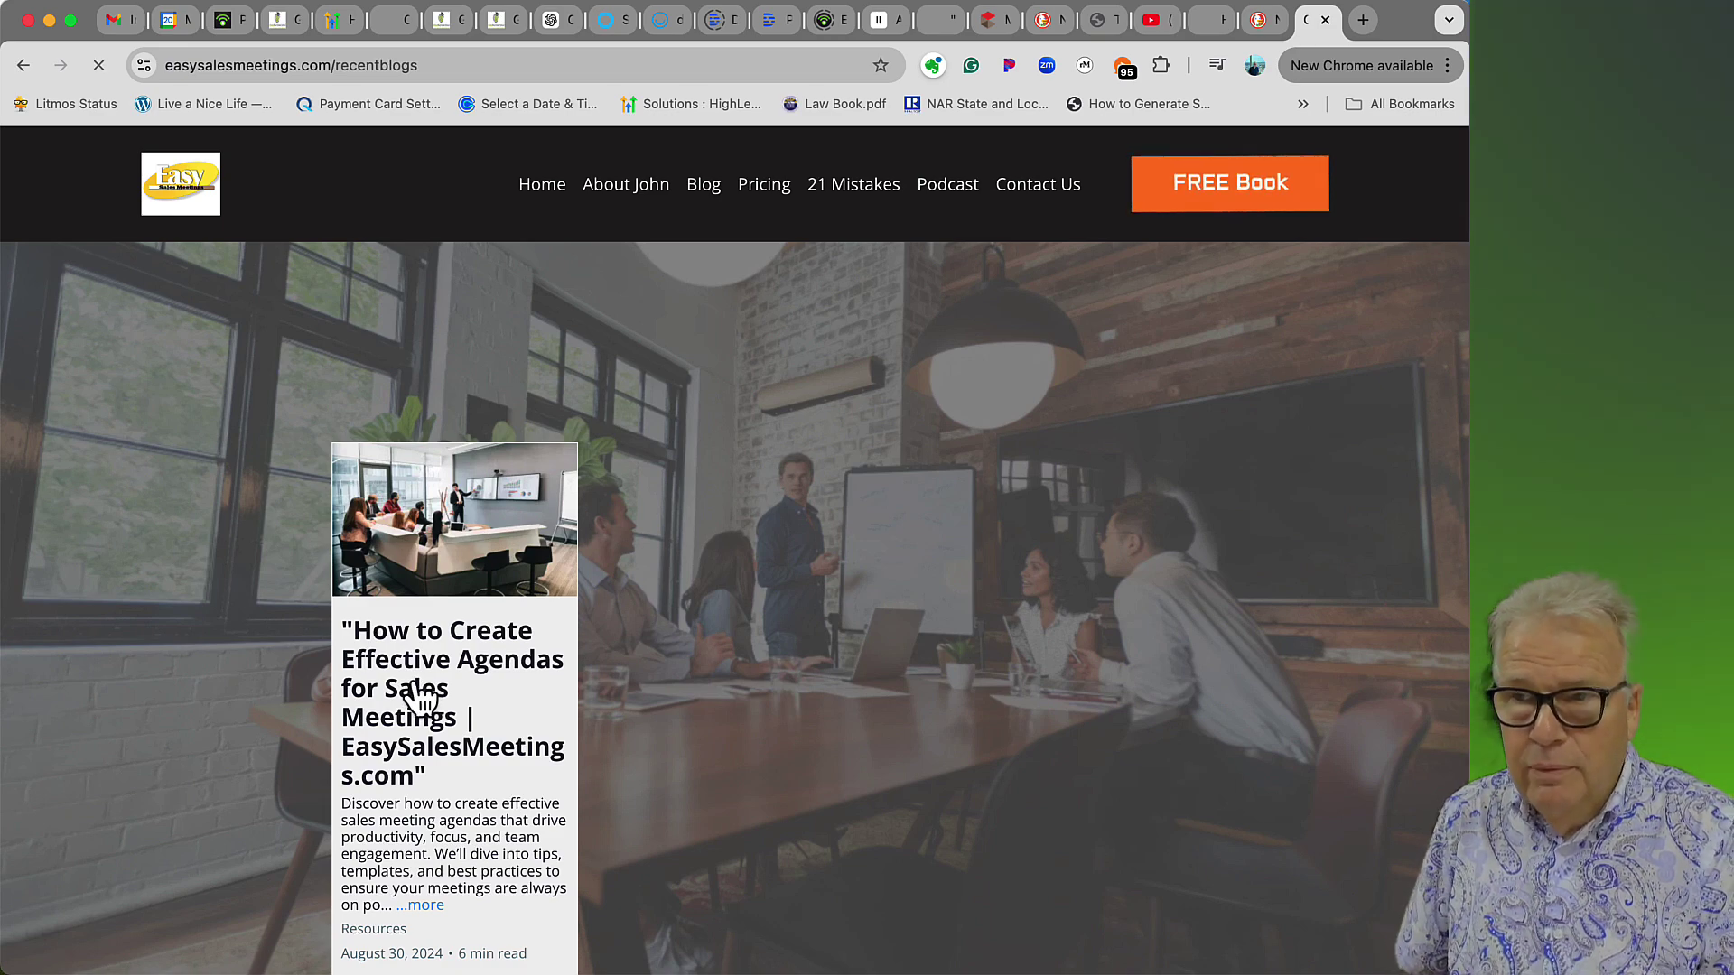
{"action": "left_click", "coordinate": [411, 686]}
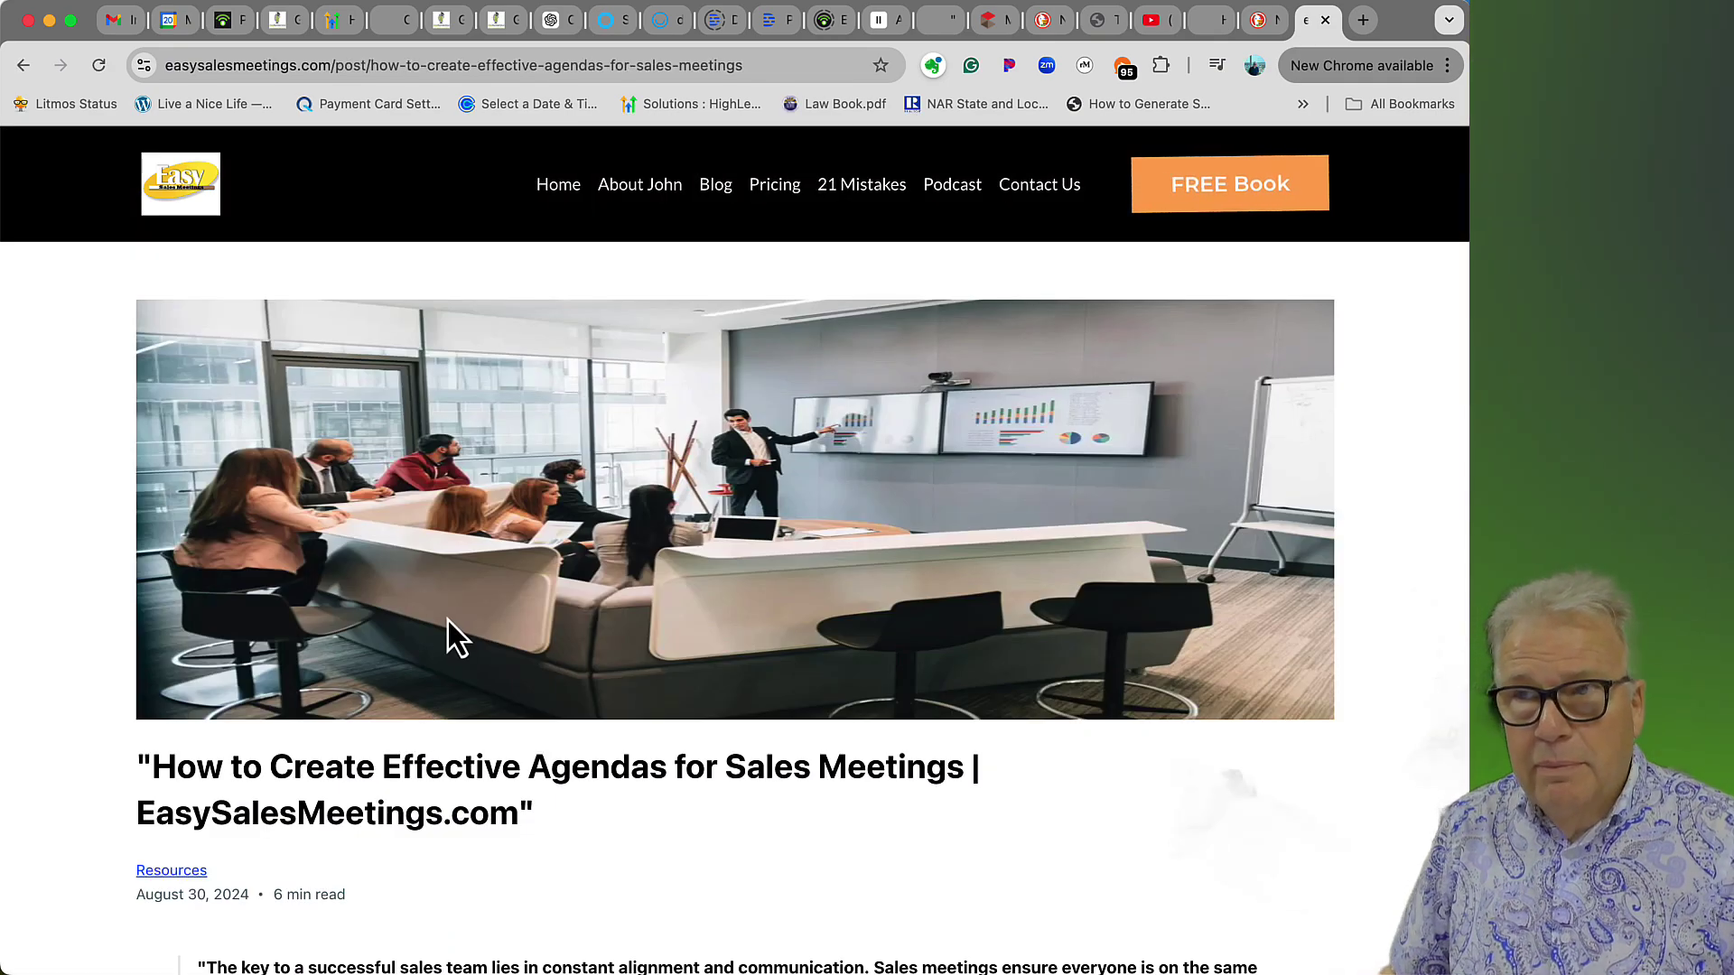
{"action": "scroll", "coordinate": [447, 620], "scroll_direction": "down", "scroll_amount": 5}
{"action": "scroll", "coordinate": [447, 621], "scroll_direction": "down", "scroll_amount": 20}
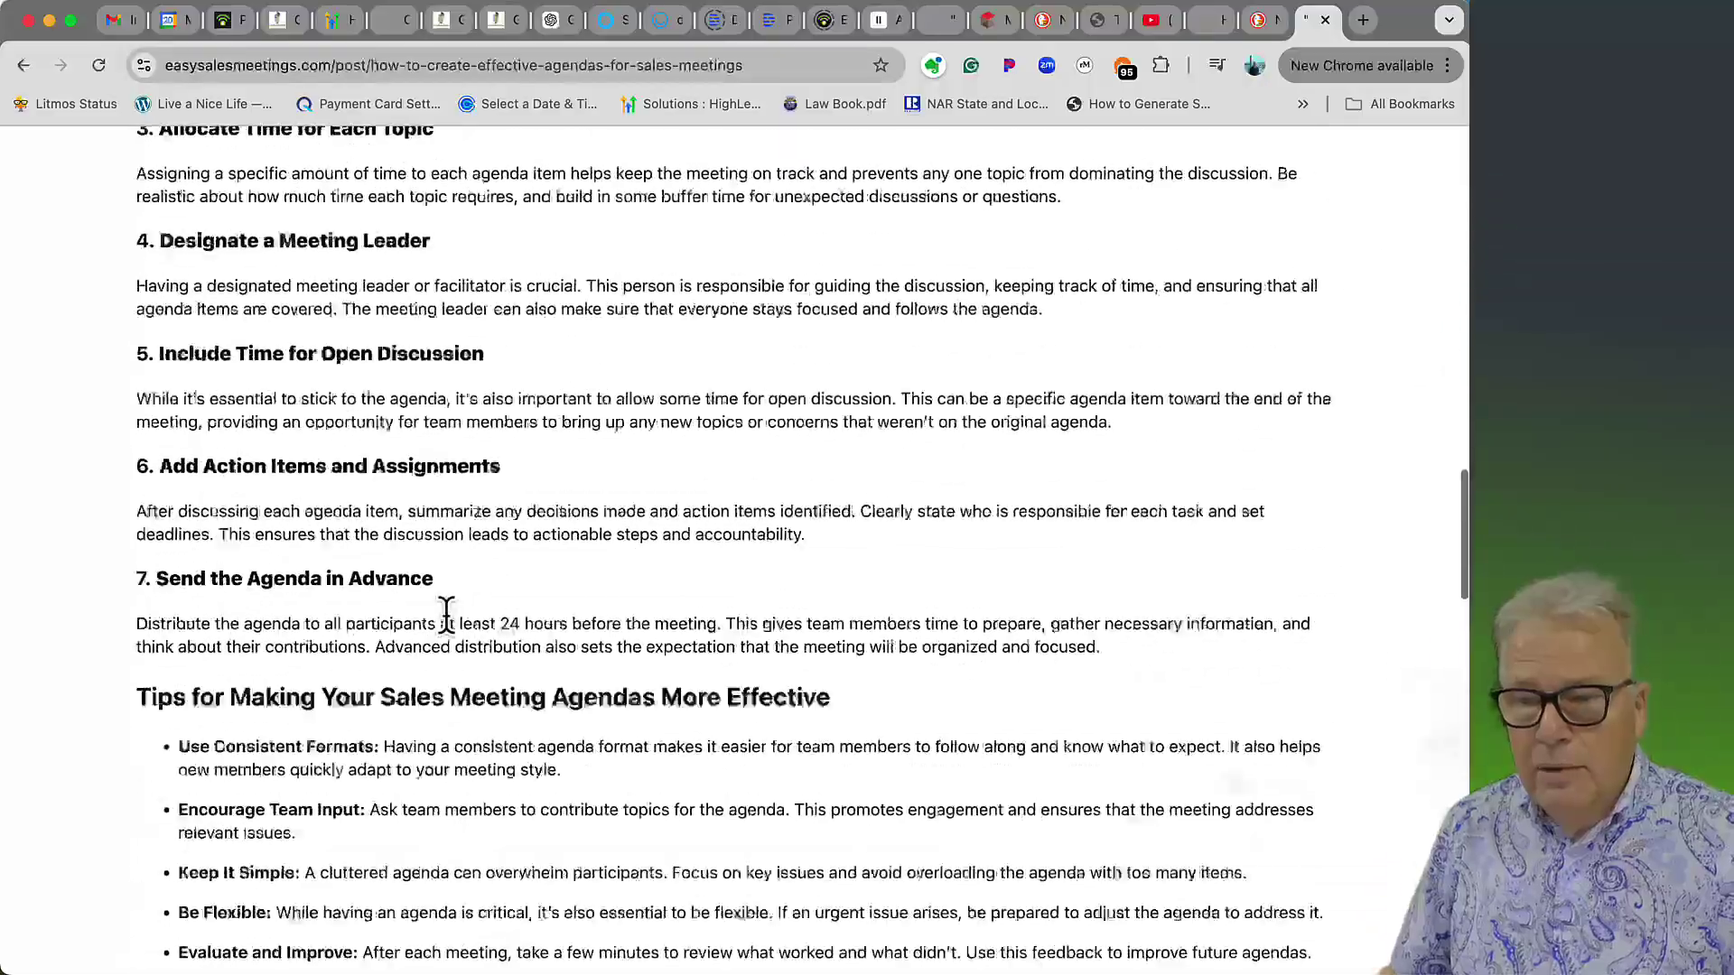
{"action": "scroll", "coordinate": [448, 621], "scroll_direction": "up", "scroll_amount": 20}
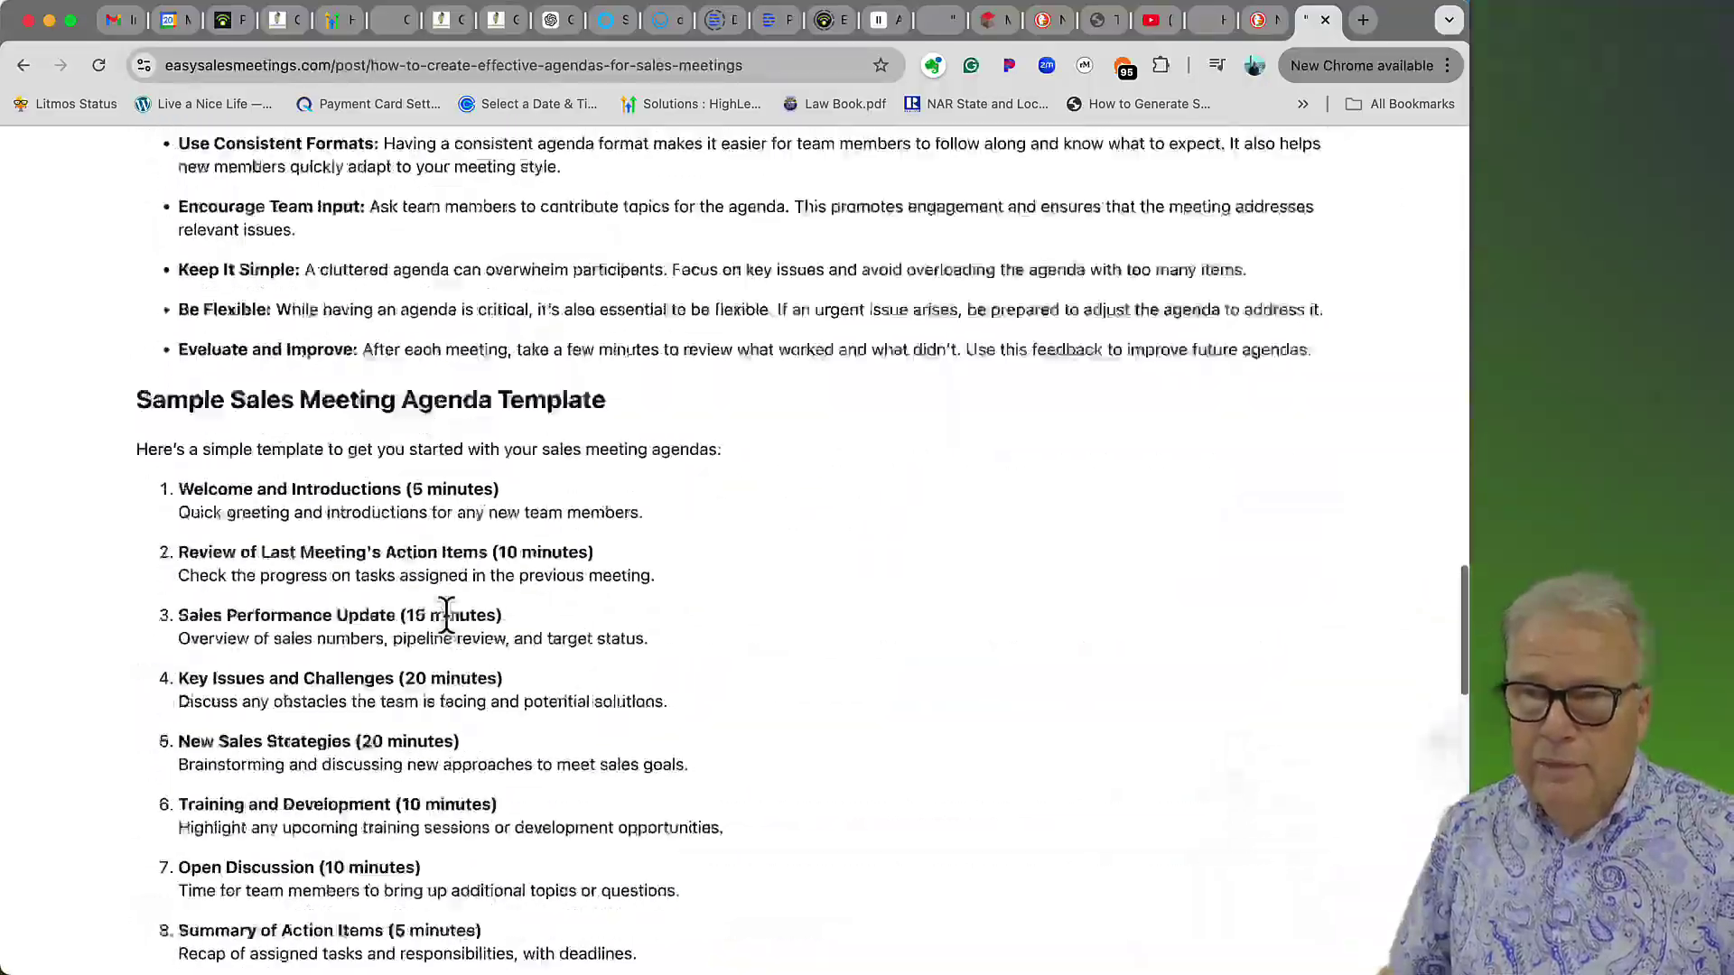
{"action": "scroll", "coordinate": [447, 617], "scroll_direction": "up", "scroll_amount": 8}
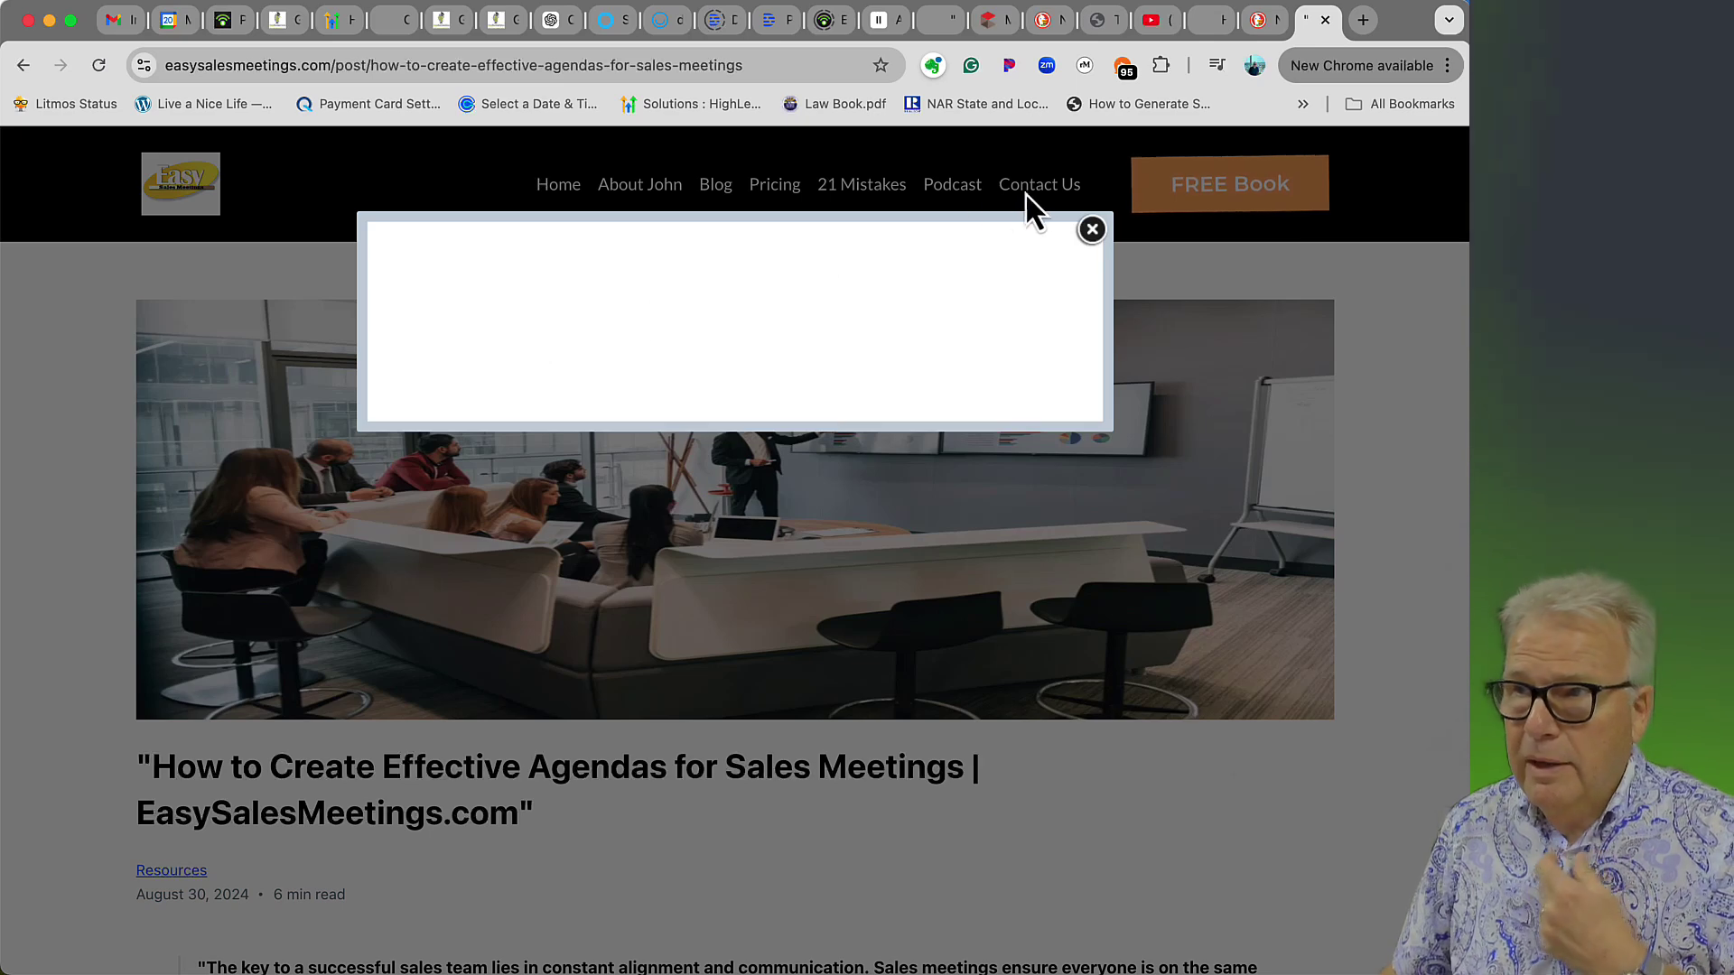
{"action": "left_click", "coordinate": [1091, 230]}
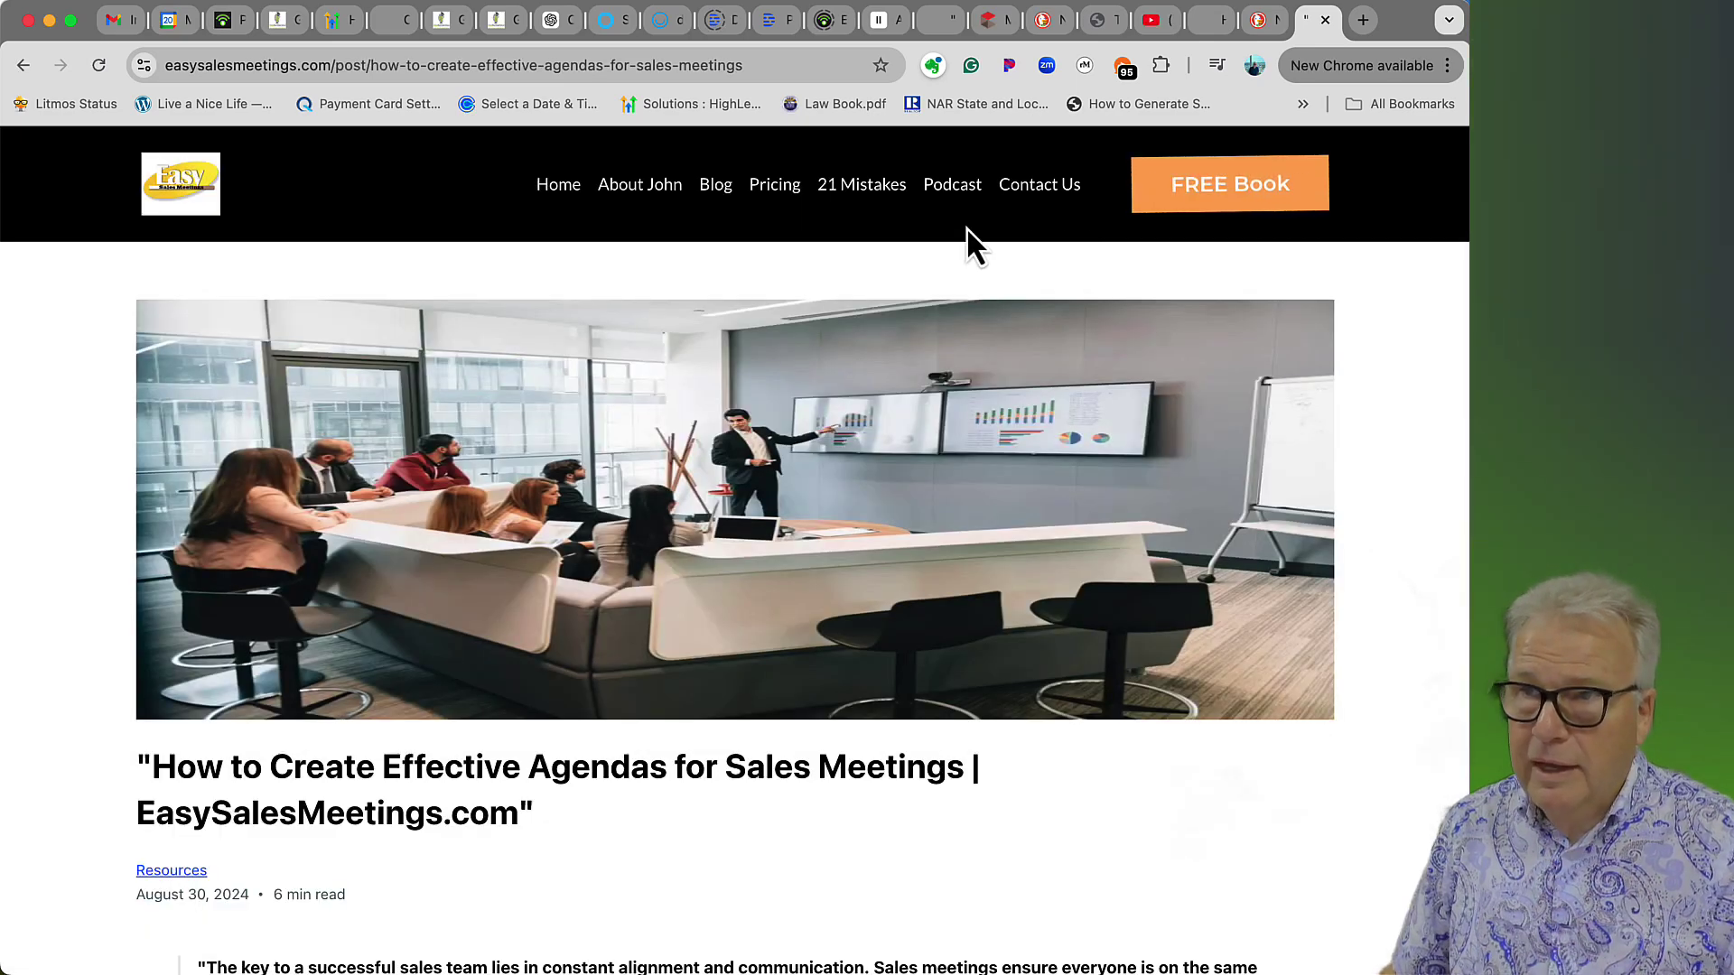
- Return to the Blog Post template editor, examine the general and advanced settings of the popup's column, and close the popup
{"action": "left_click", "coordinate": [280, 20]}
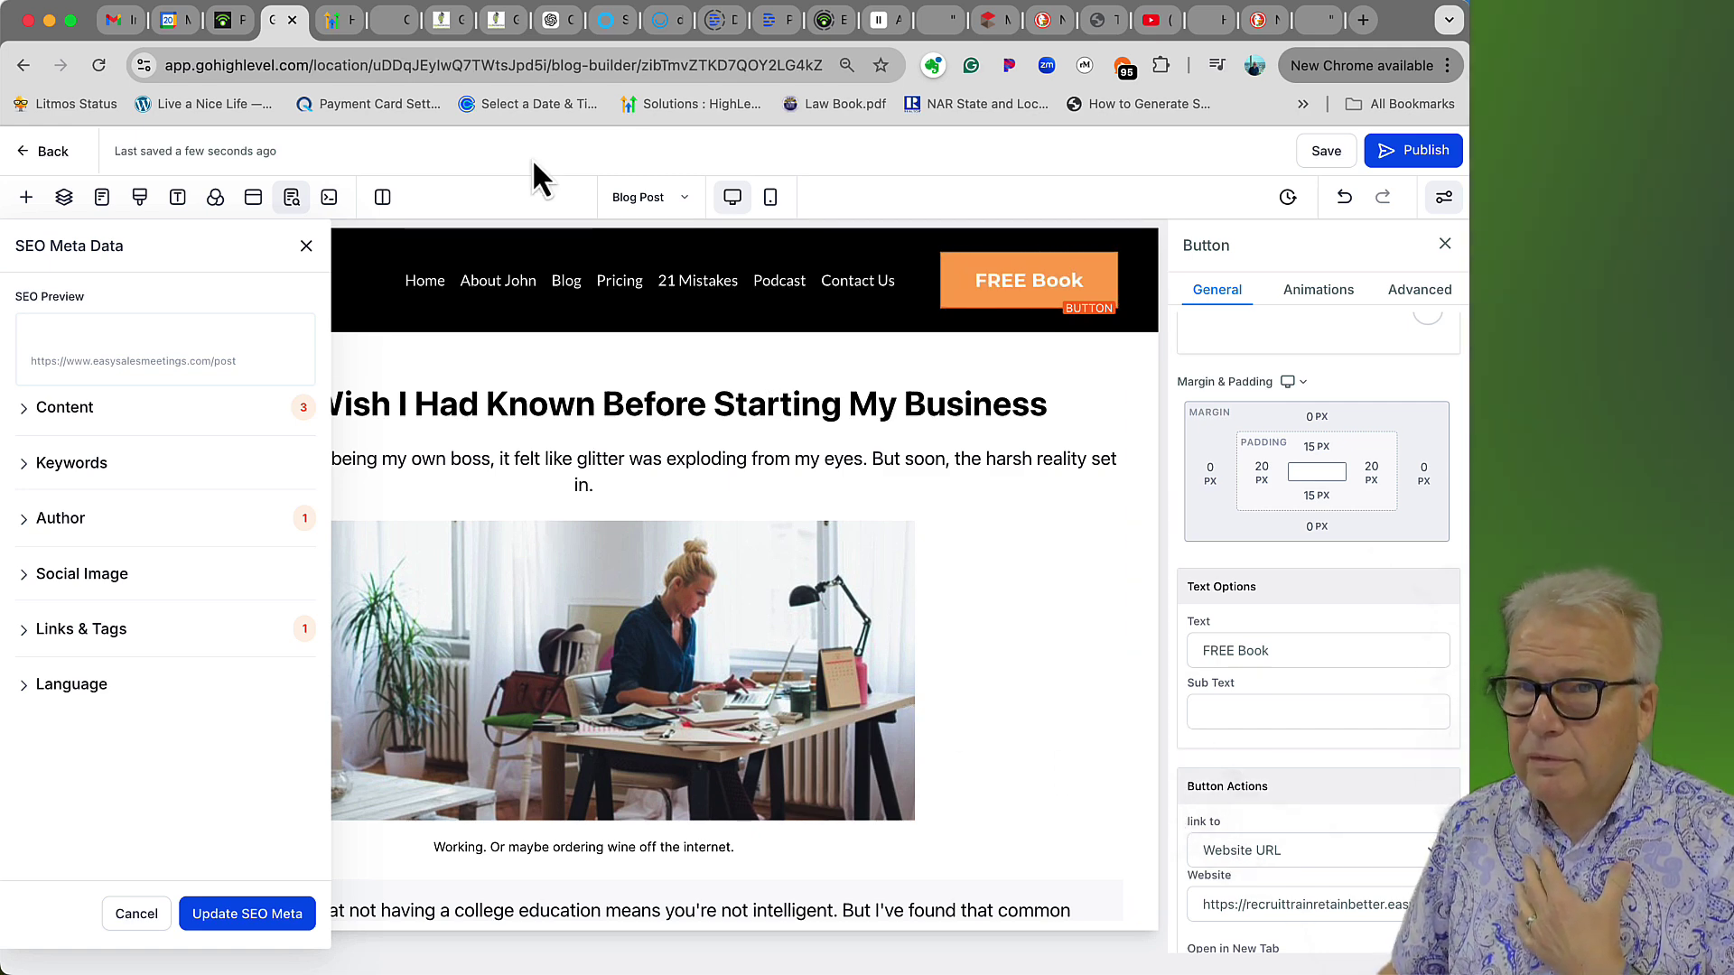
{"action": "left_click", "coordinate": [254, 197]}
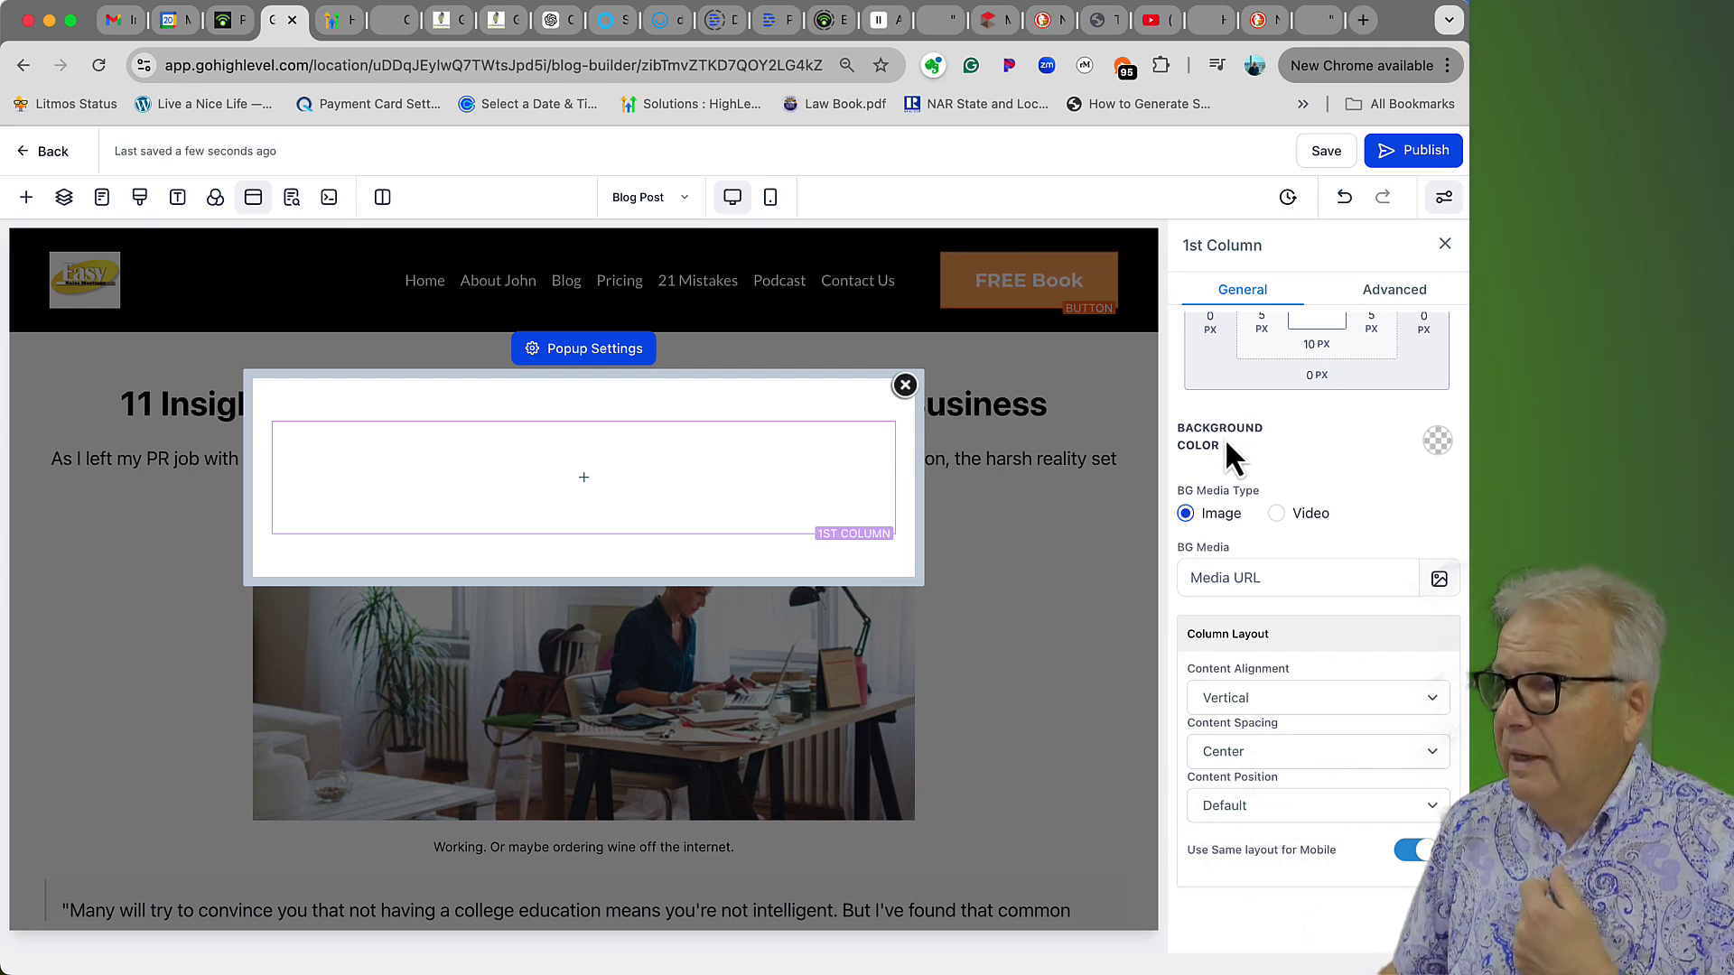
{"action": "scroll", "coordinate": [1228, 424], "scroll_direction": "up", "scroll_amount": 3}
{"action": "left_click", "coordinate": [1379, 293]}
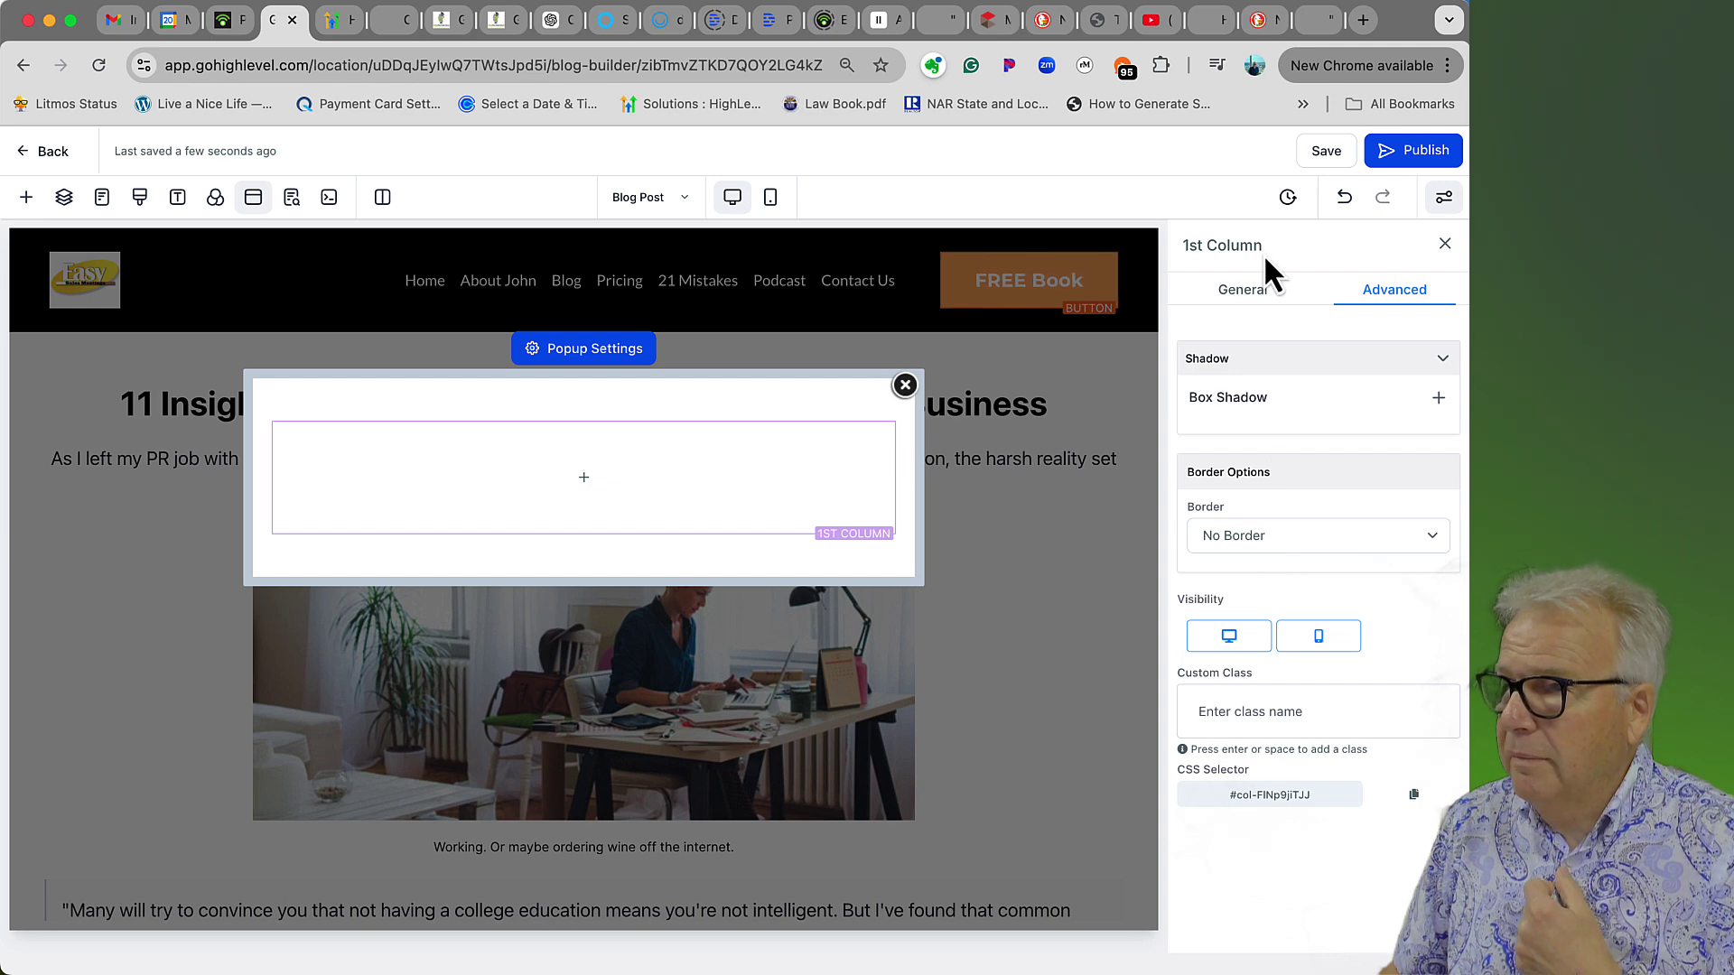
{"action": "left_click", "coordinate": [1244, 293]}
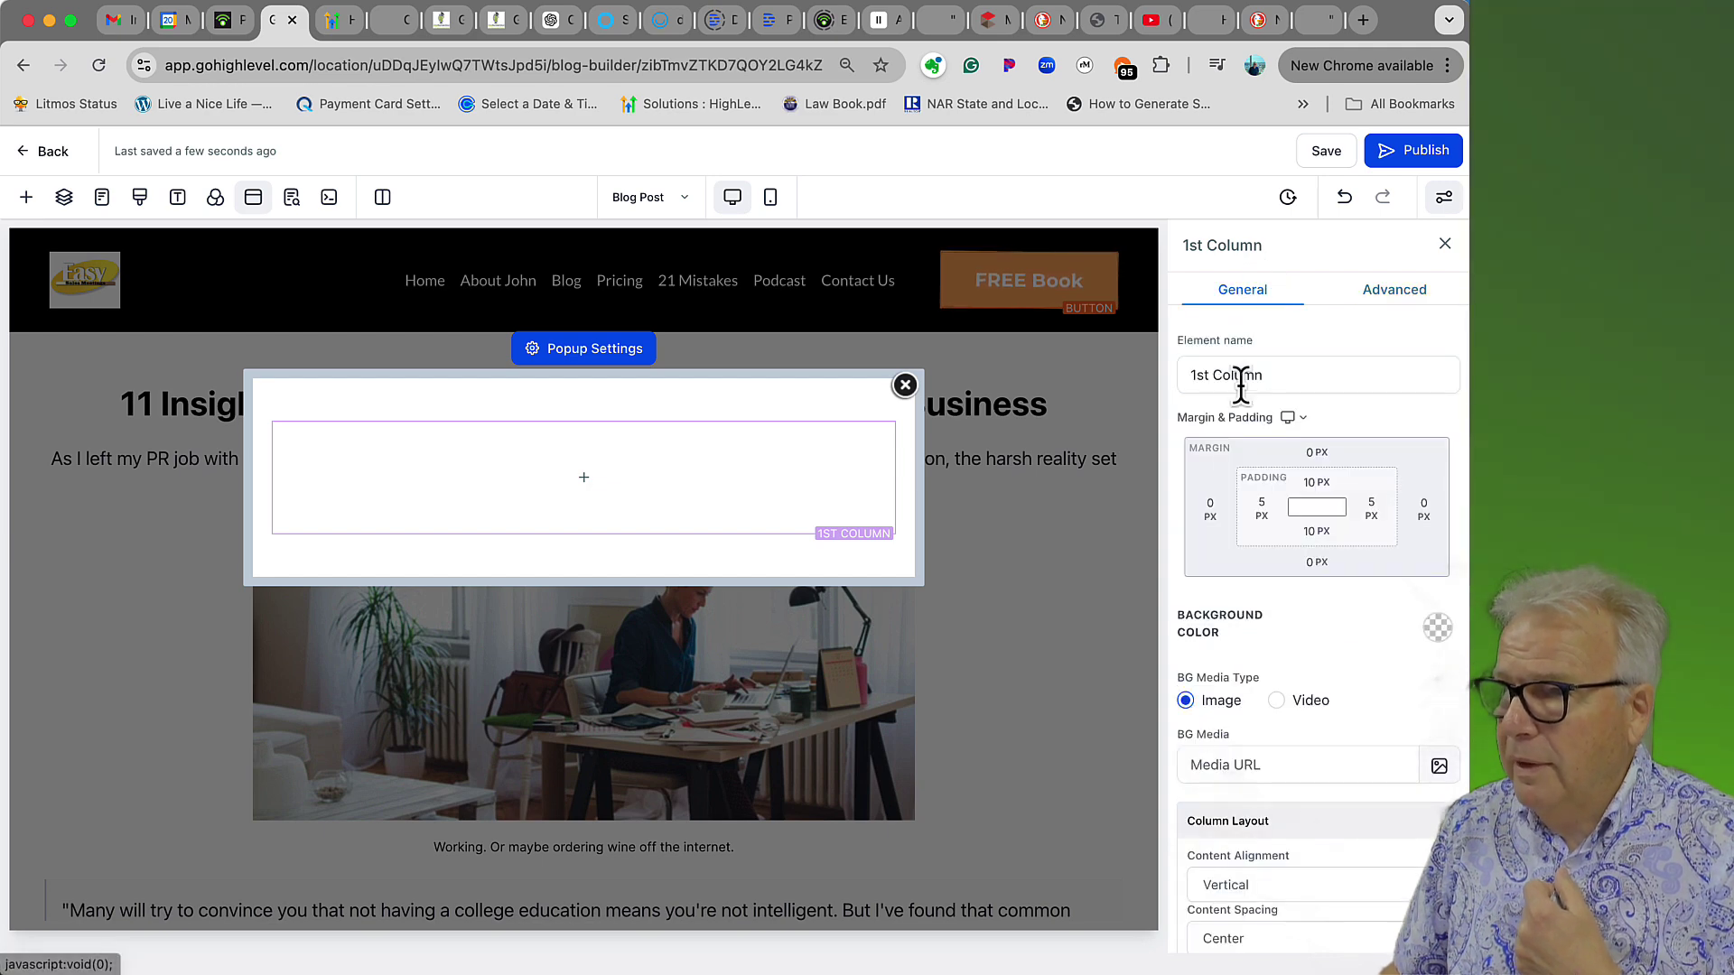
{"action": "left_click", "coordinate": [905, 386]}
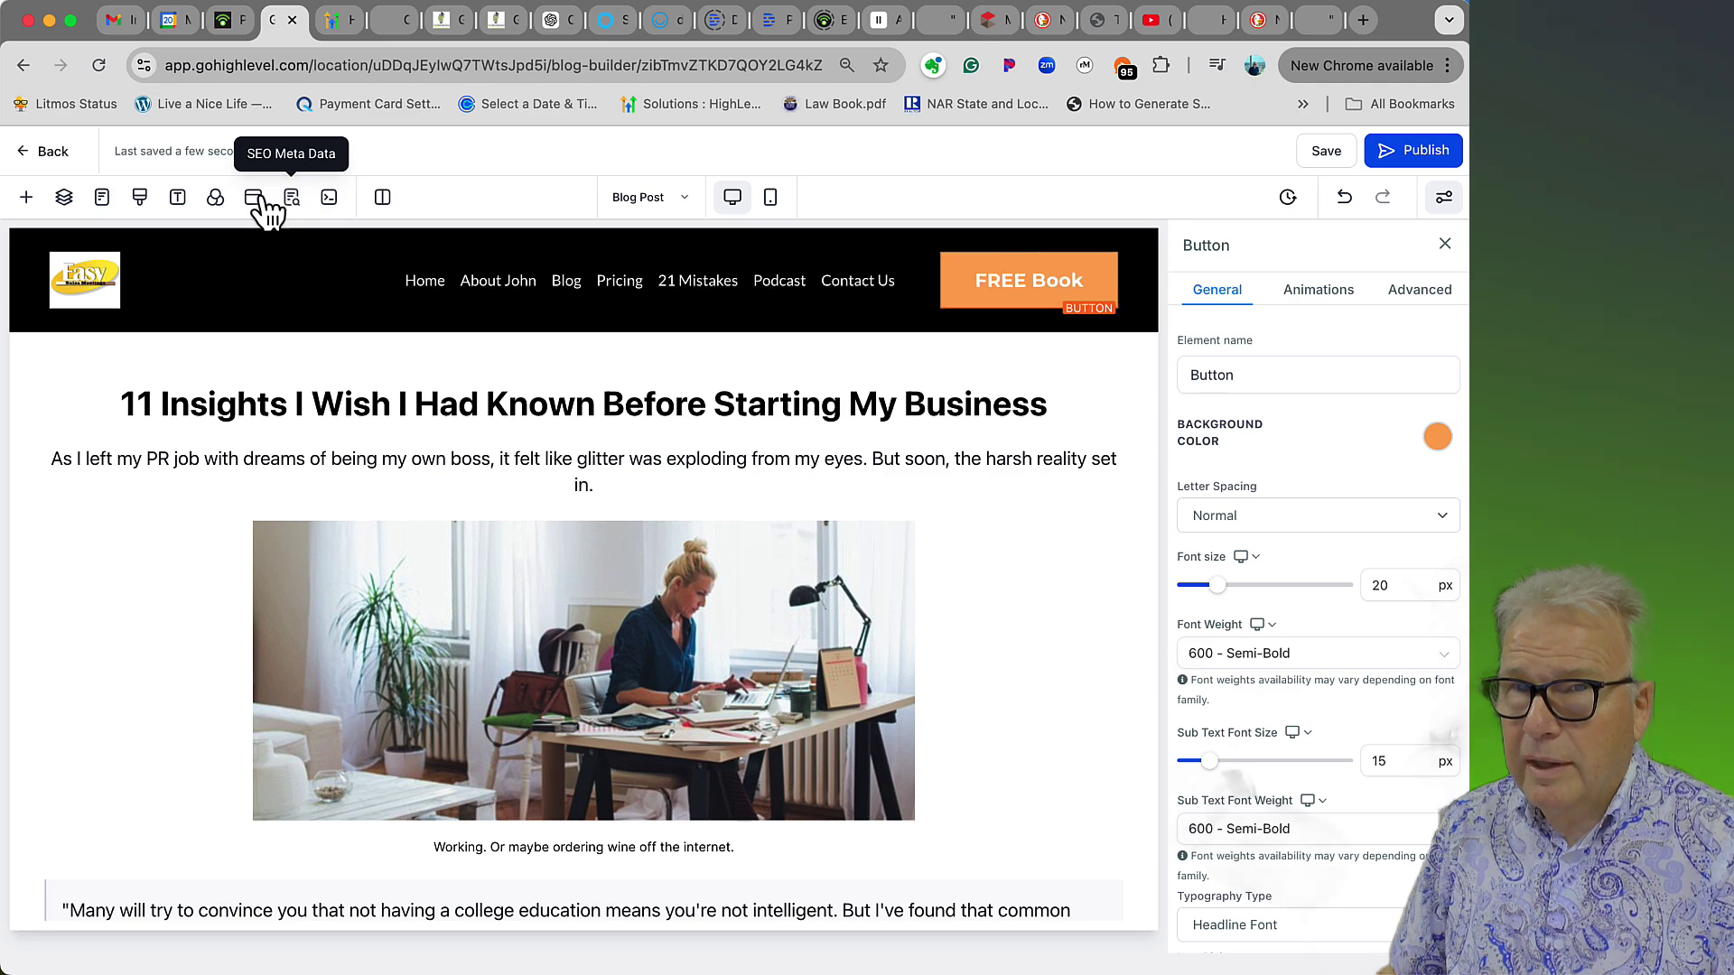
- Delete the empty column from the template's popup, then save and publish the Blog Post template
{"action": "left_click", "coordinate": [257, 200]}
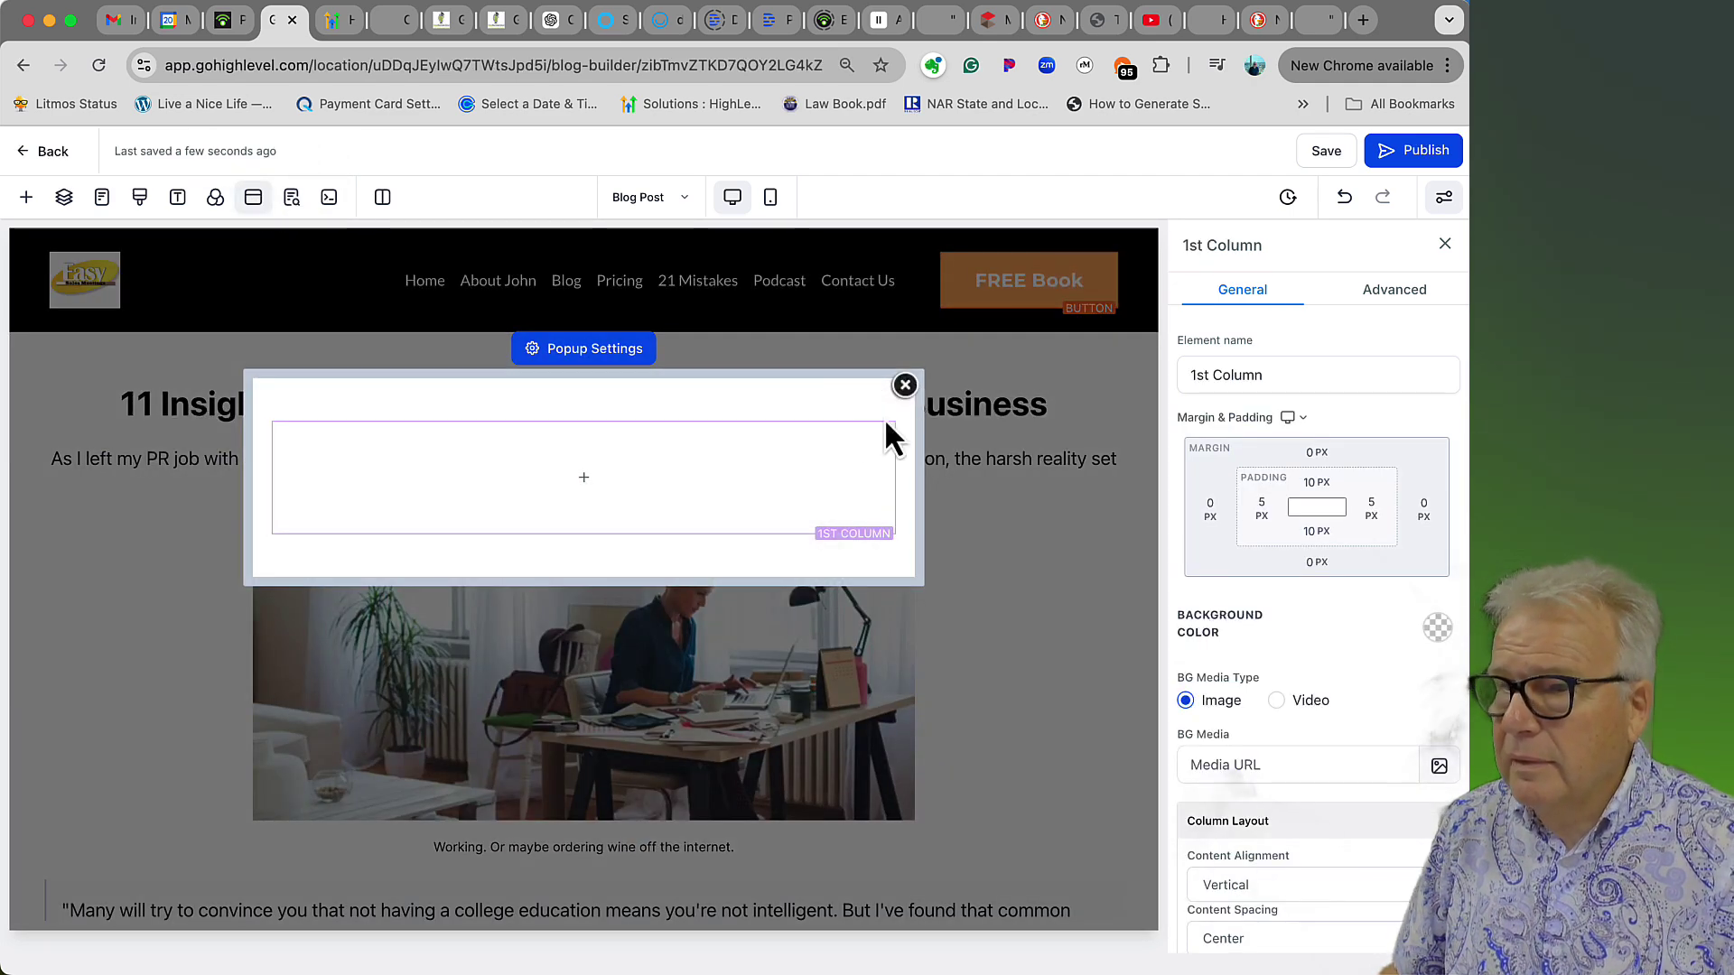
{"action": "left_click", "coordinate": [883, 411]}
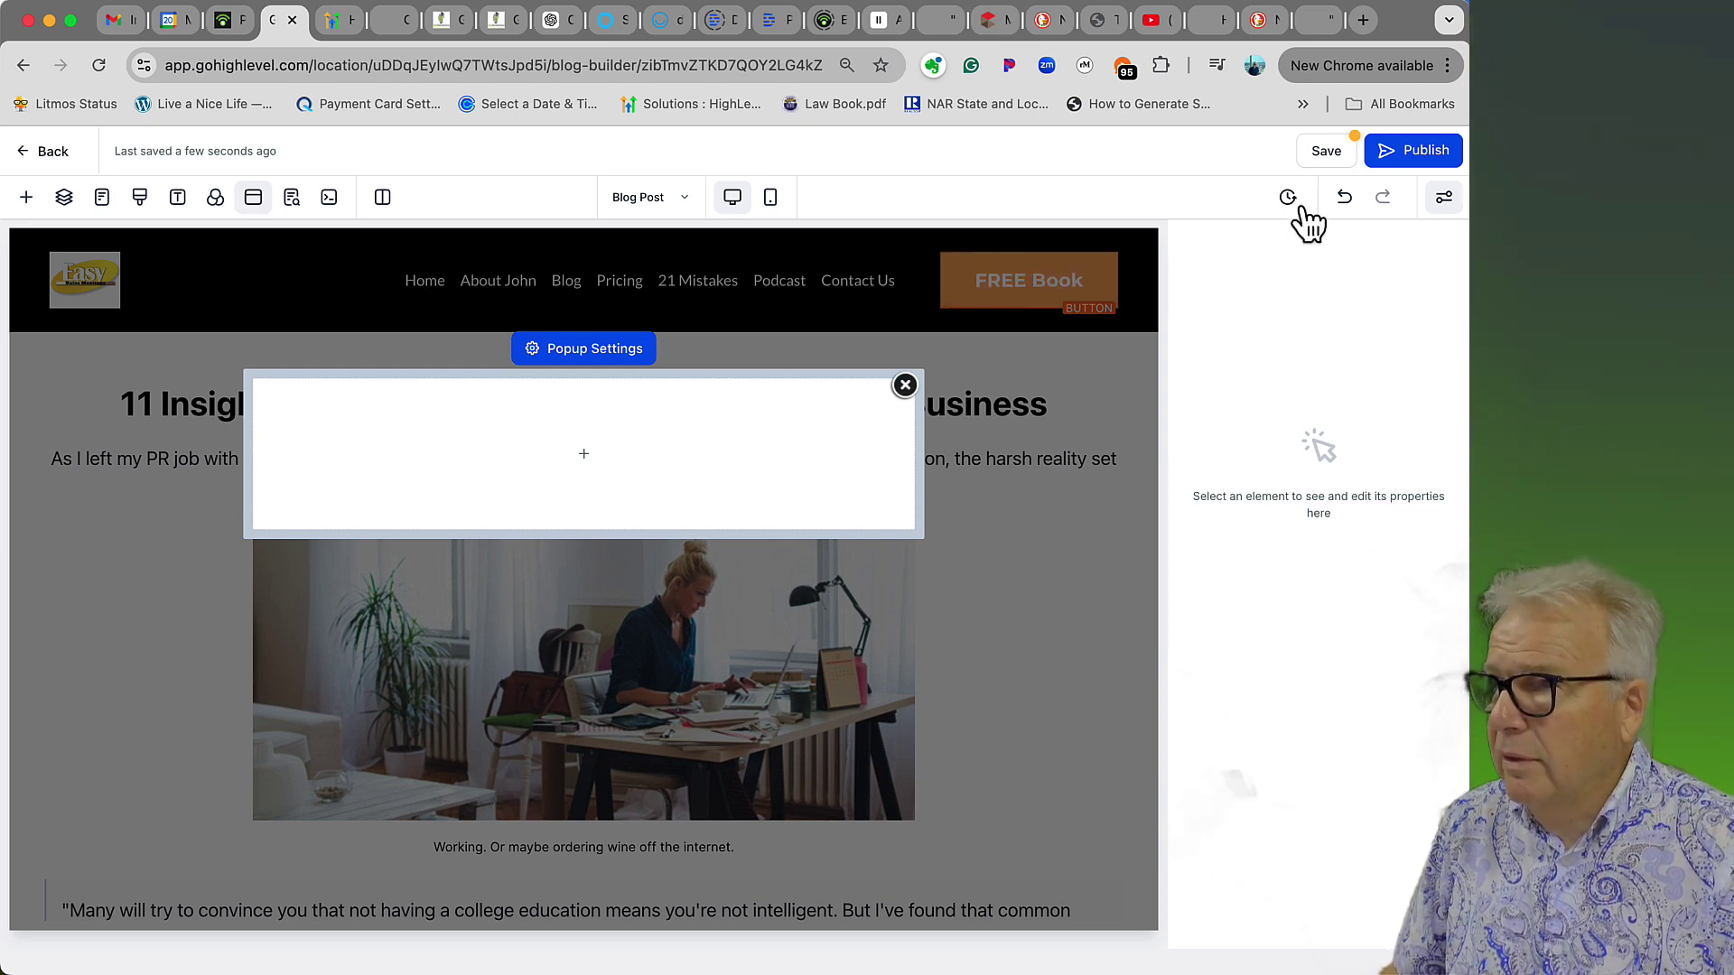
{"action": "left_click", "coordinate": [1327, 150]}
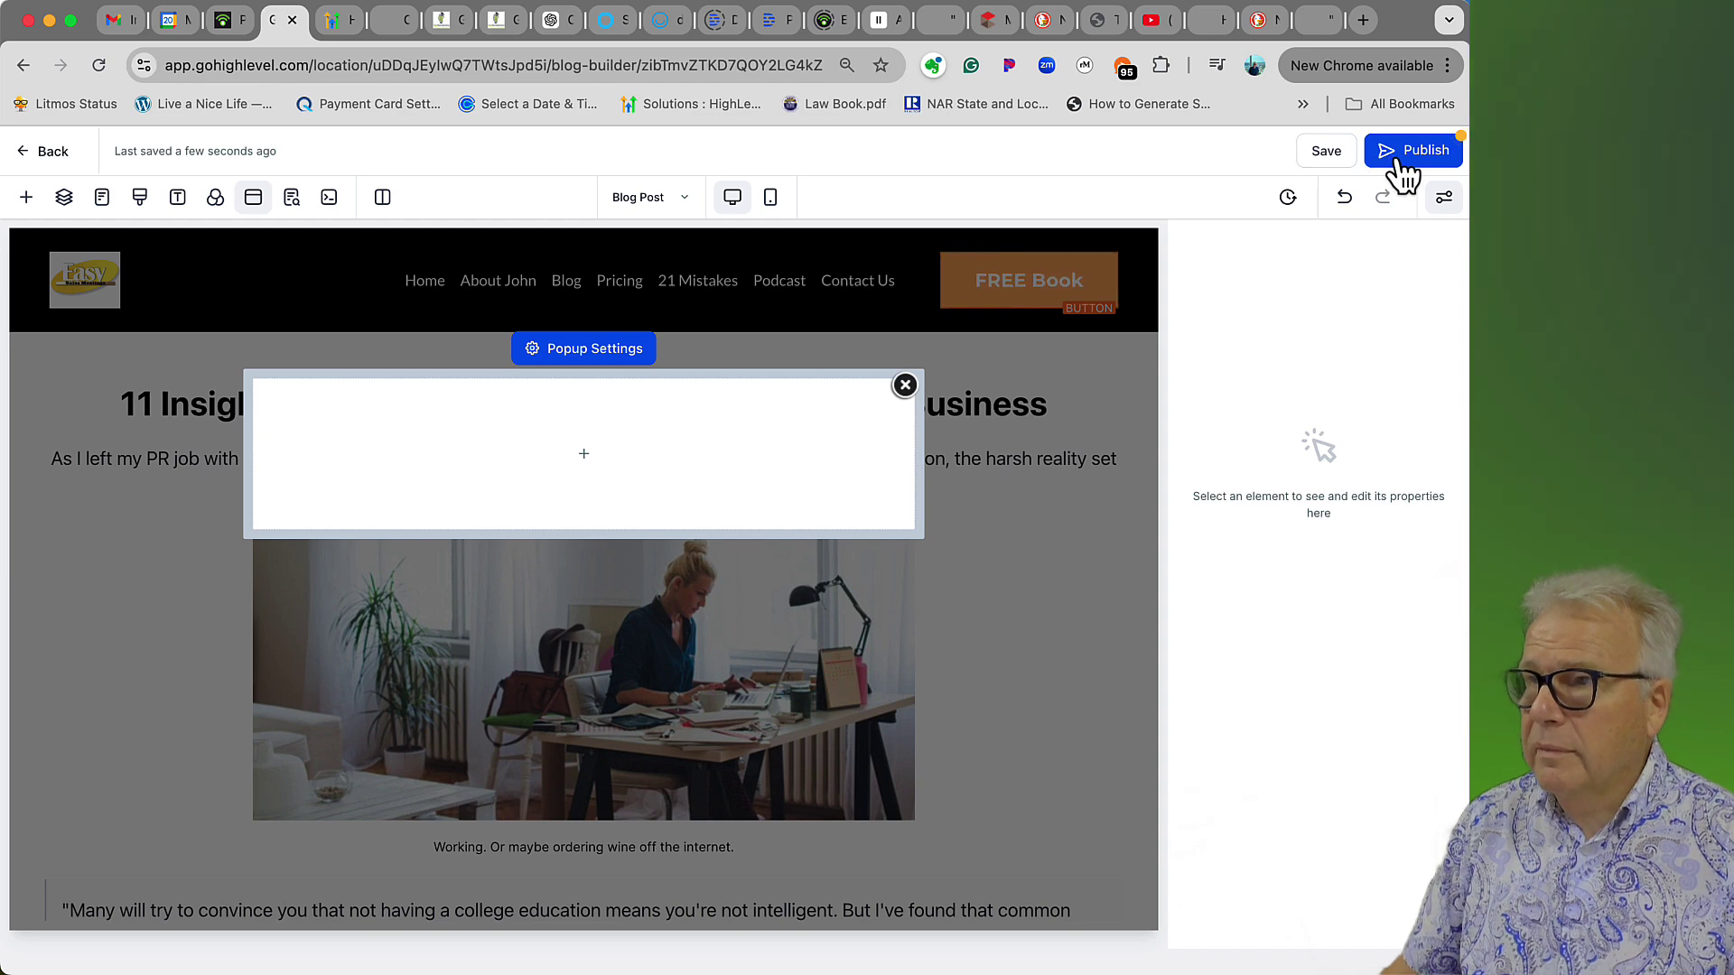
{"action": "left_click", "coordinate": [1405, 158]}
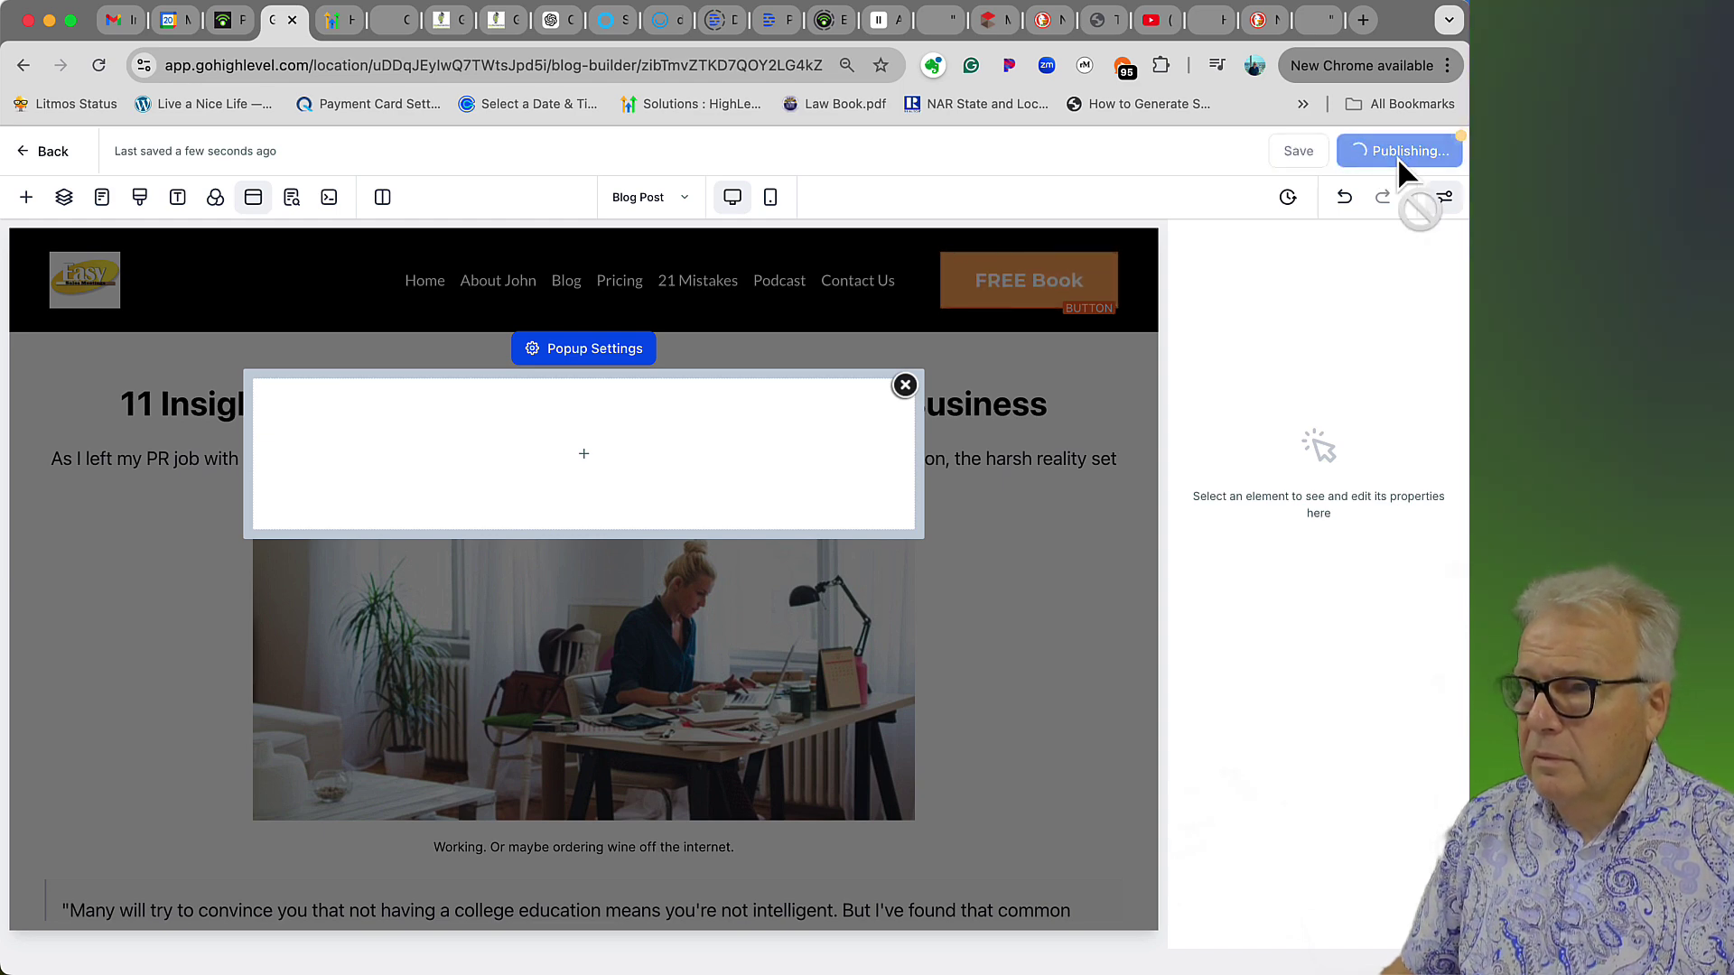
{"action": "left_click", "coordinate": [905, 385]}
- Check the FREE Book button's link settings and publish the Blog Post template again
{"action": "scroll", "coordinate": [1228, 607], "scroll_direction": "down", "scroll_amount": 5}
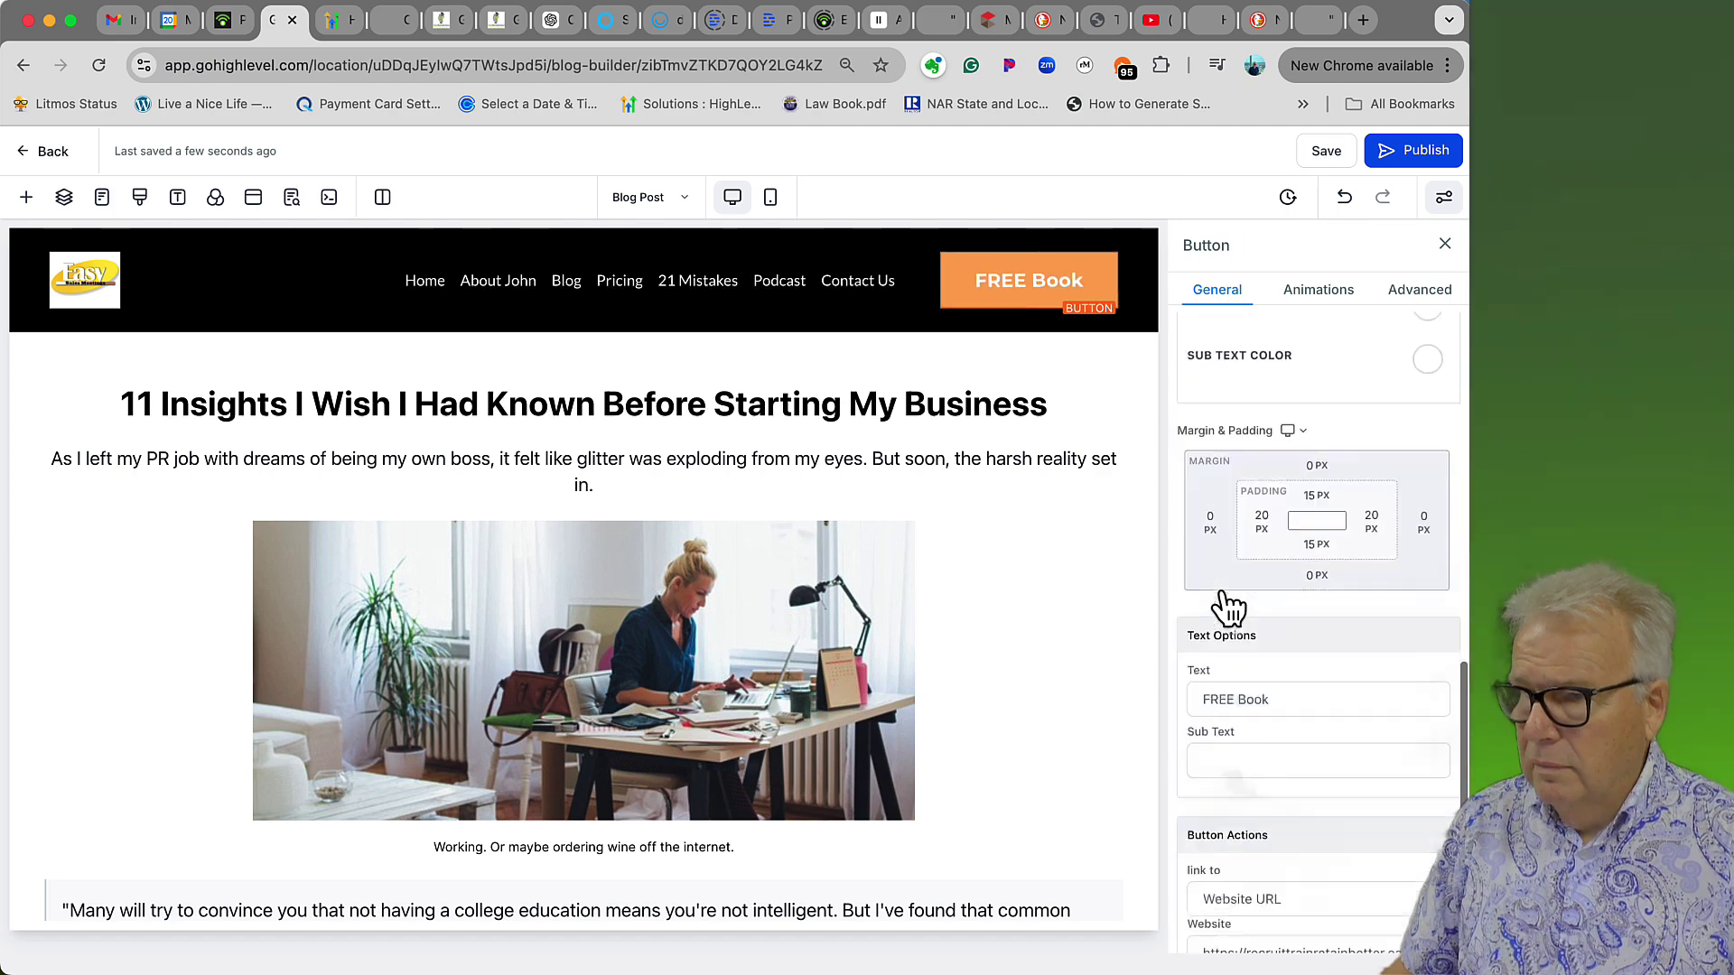
{"action": "scroll", "coordinate": [1228, 607], "scroll_direction": "down", "scroll_amount": 2}
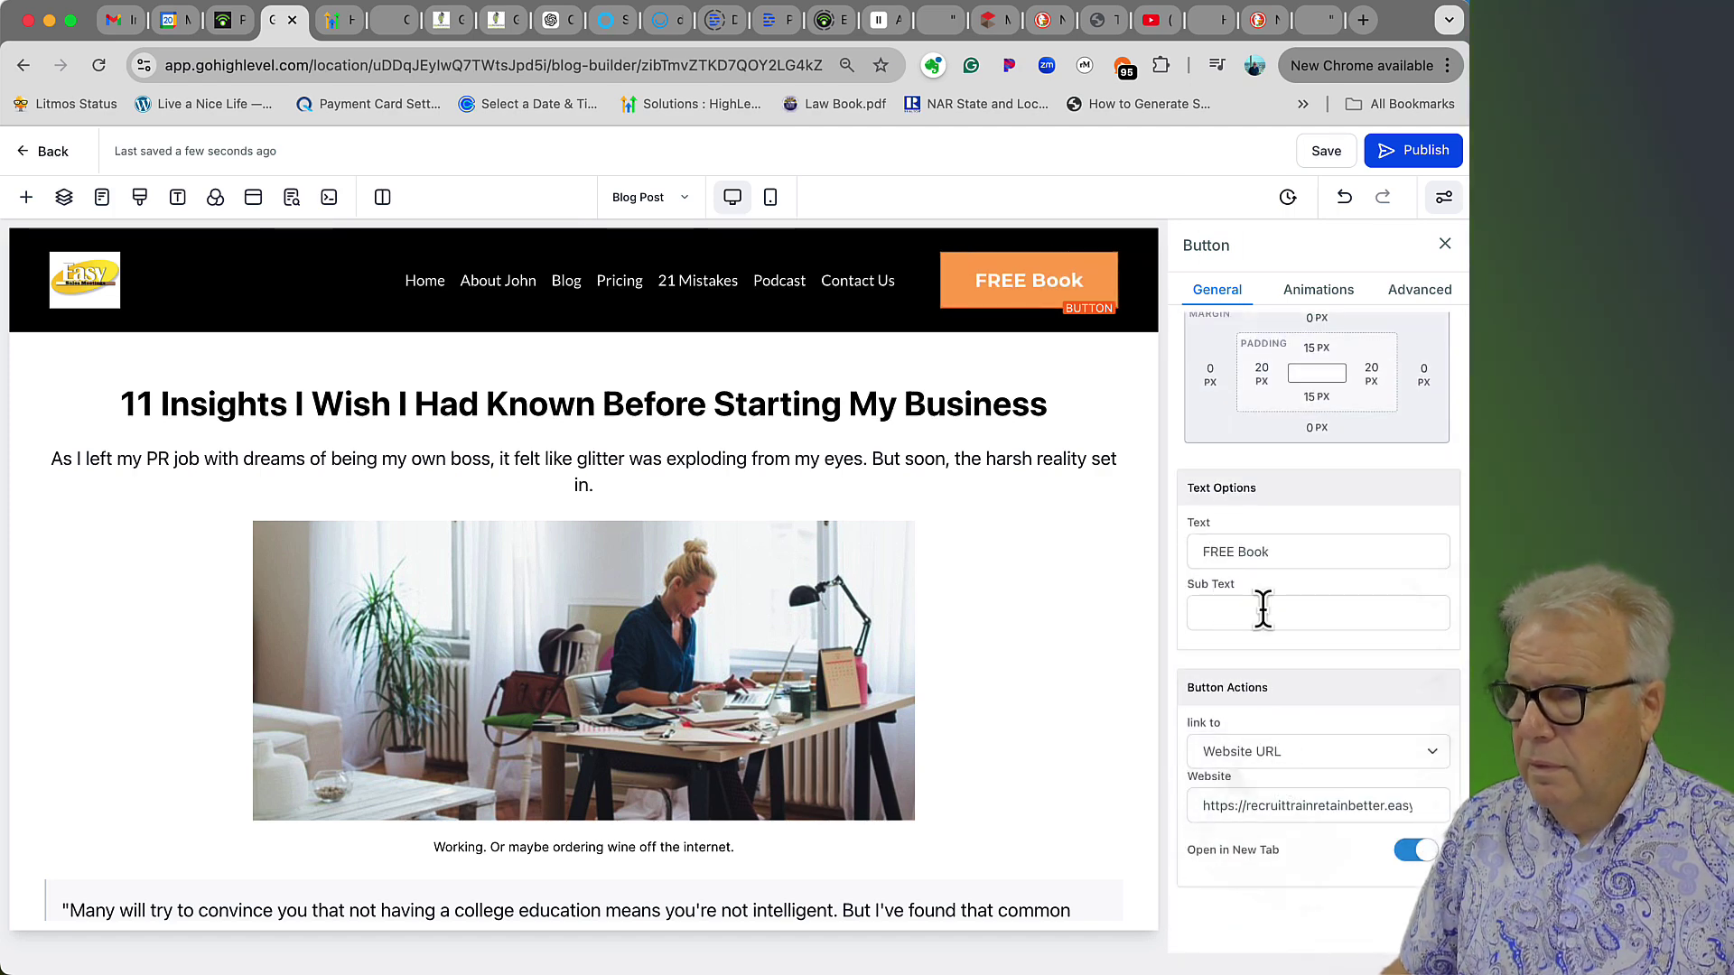
{"action": "left_click", "coordinate": [1397, 152]}
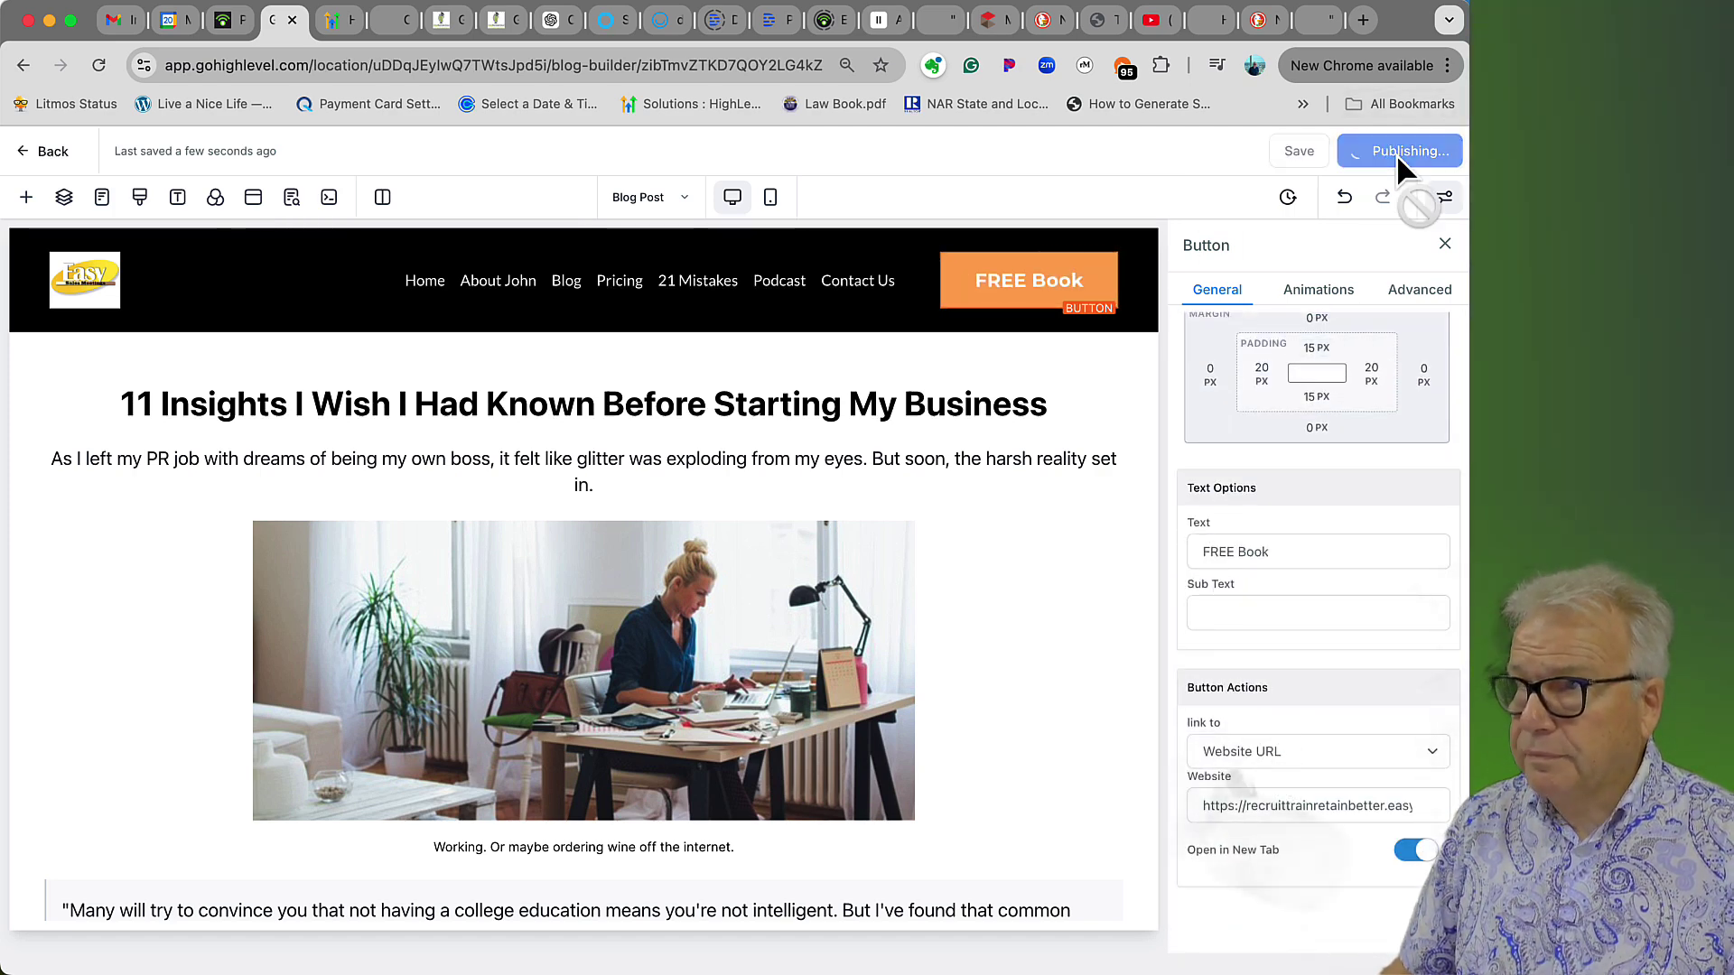
- Reload the live sales meeting agendas post, check it from header to footer, and reopen it from the recent blogs page
{"action": "left_click", "coordinate": [1315, 19]}
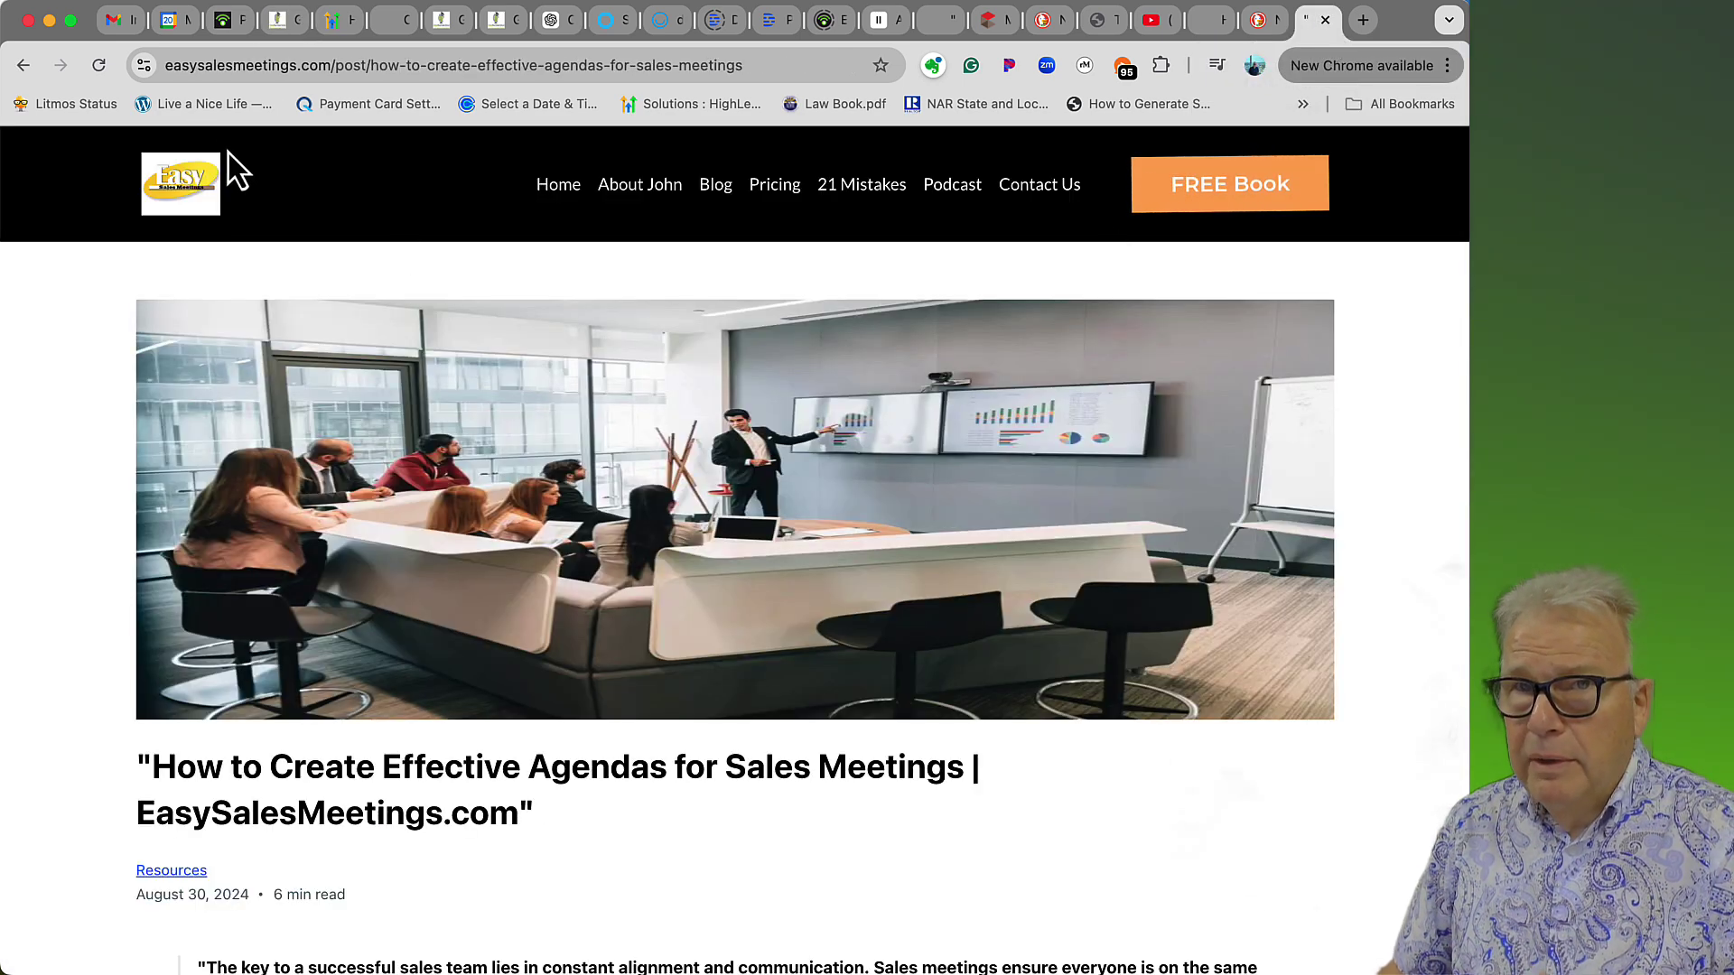
{"action": "left_click", "coordinate": [100, 67]}
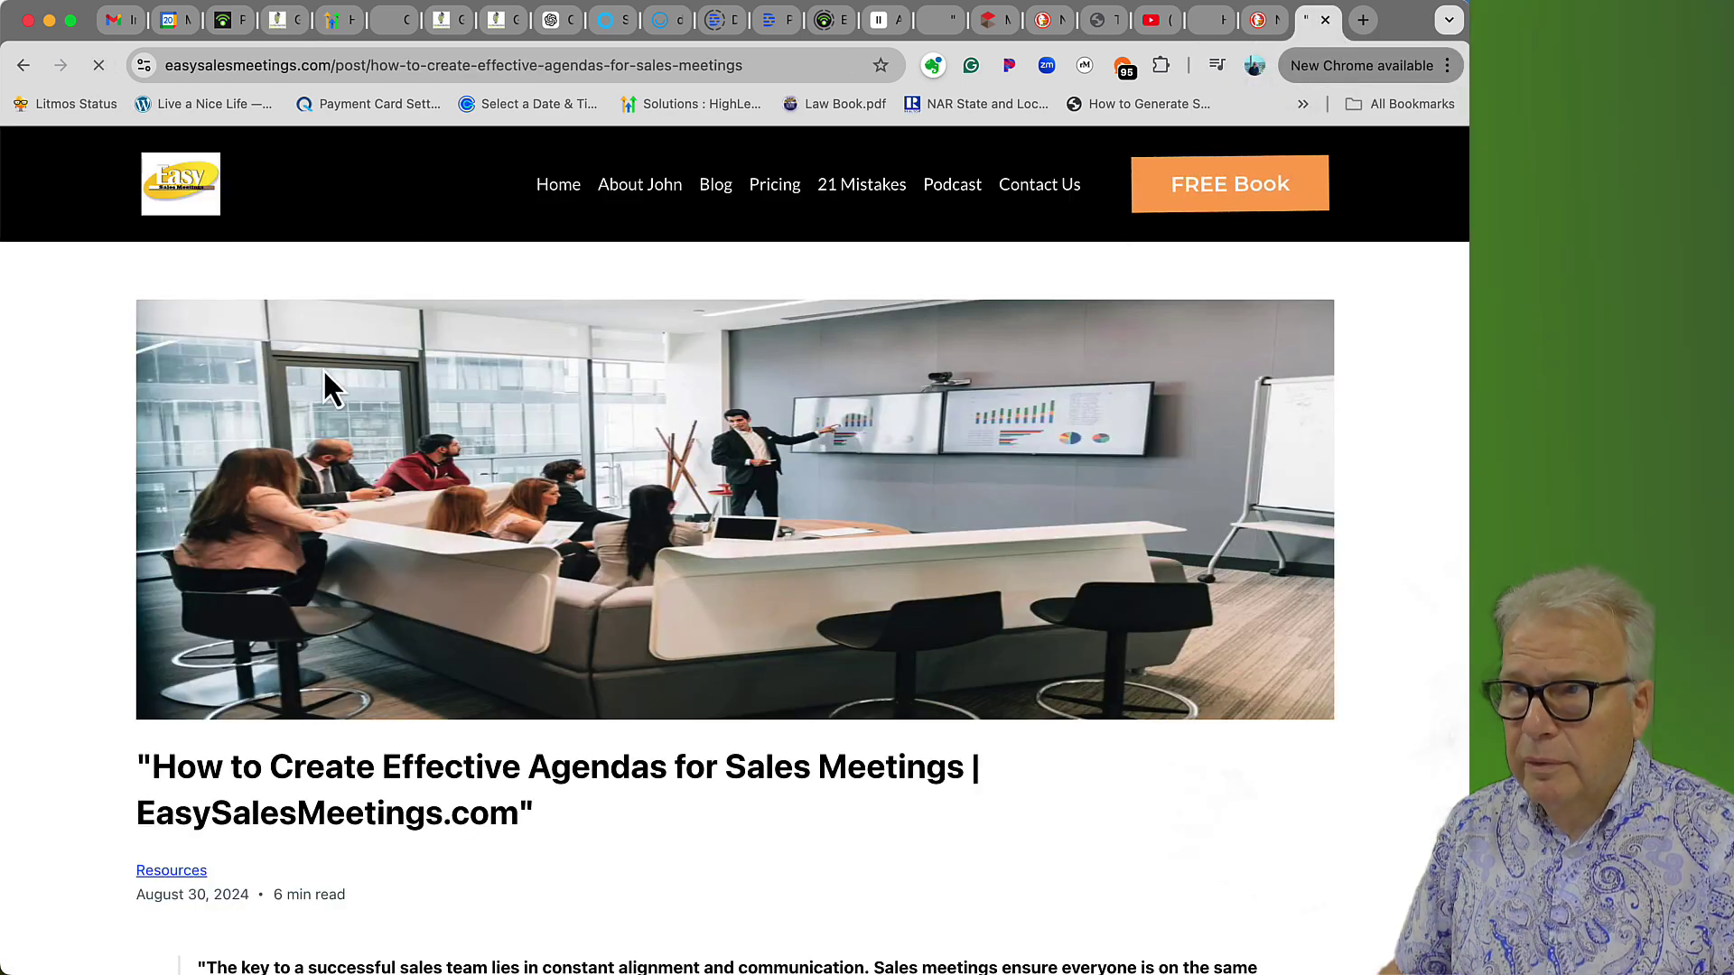
{"action": "scroll", "coordinate": [429, 605], "scroll_direction": "down", "scroll_amount": 20}
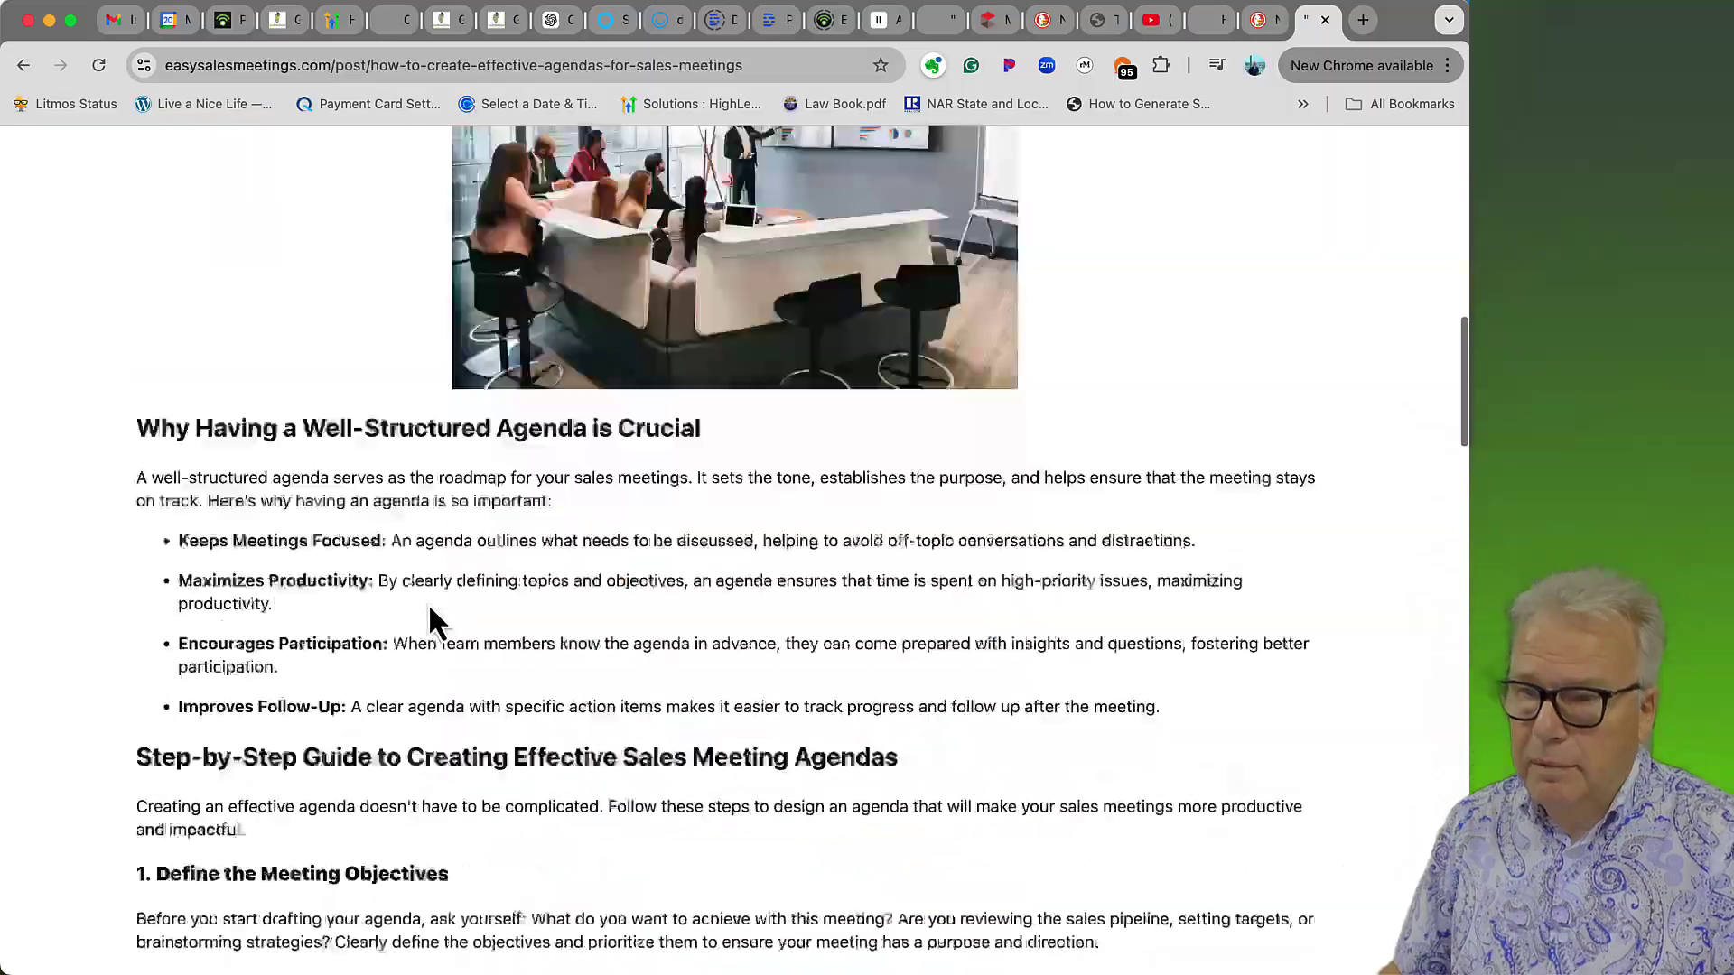
{"action": "scroll", "coordinate": [428, 603], "scroll_direction": "down", "scroll_amount": 15}
{"action": "scroll", "coordinate": [428, 603], "scroll_direction": "up", "scroll_amount": 20}
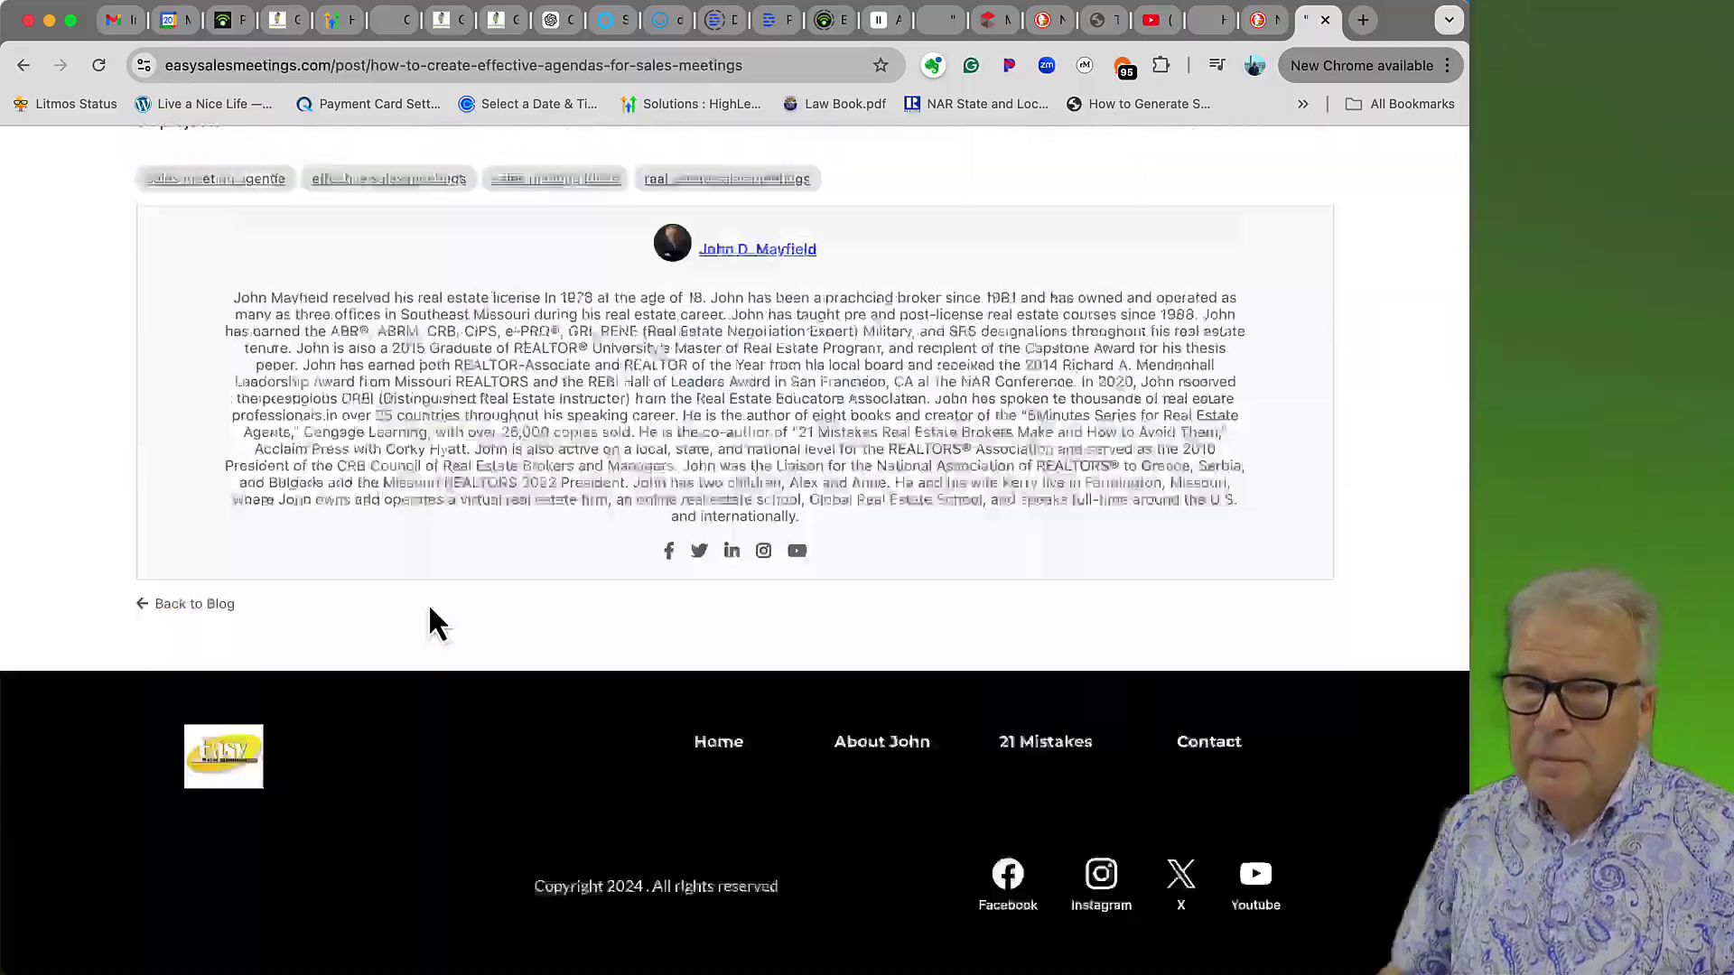
{"action": "scroll", "coordinate": [428, 604], "scroll_direction": "up", "scroll_amount": 15}
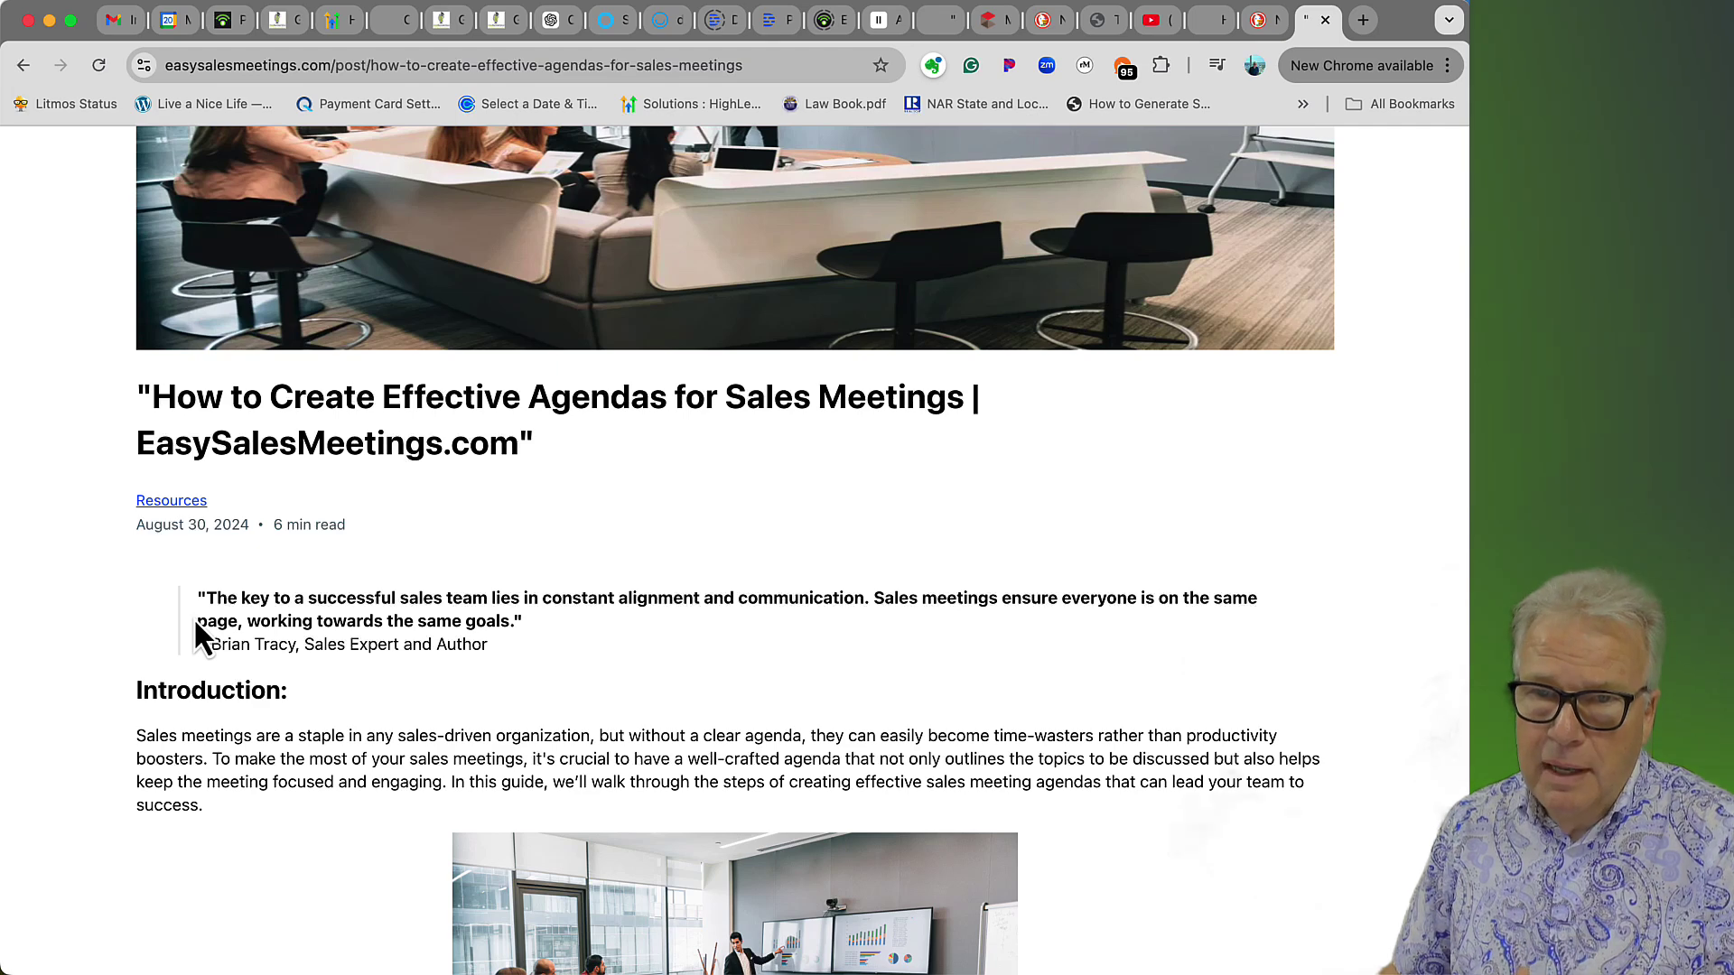
{"action": "scroll", "coordinate": [127, 582], "scroll_direction": "up", "scroll_amount": 5}
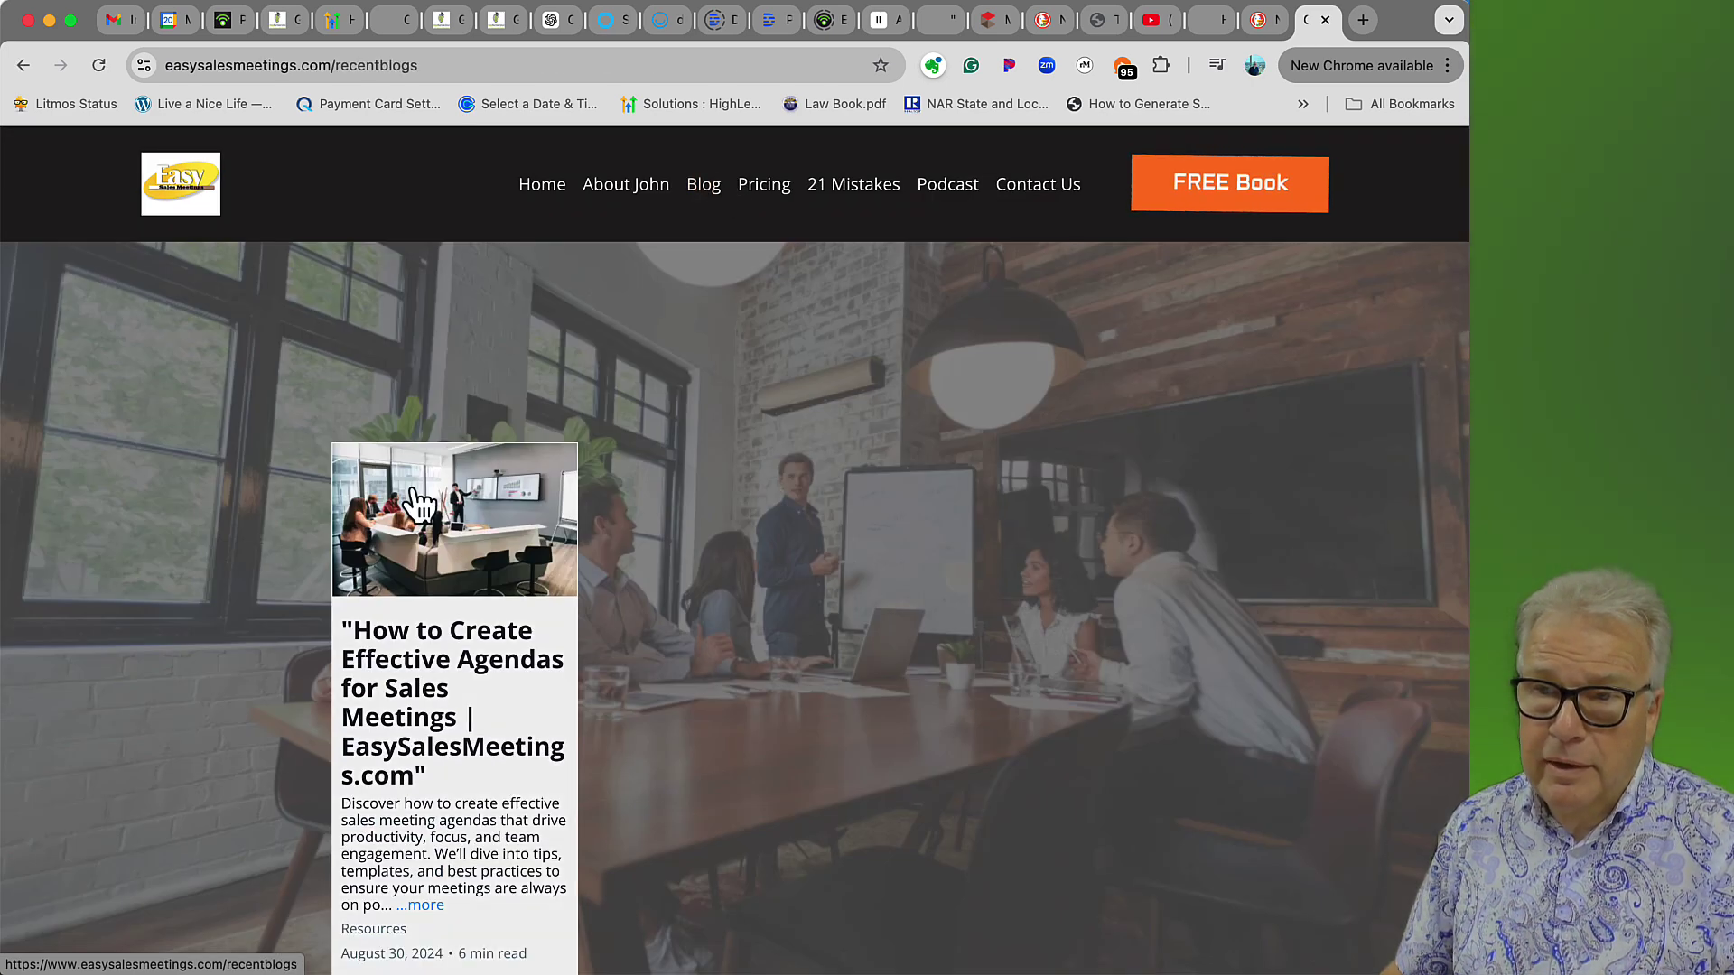
{"action": "left_click", "coordinate": [404, 672]}
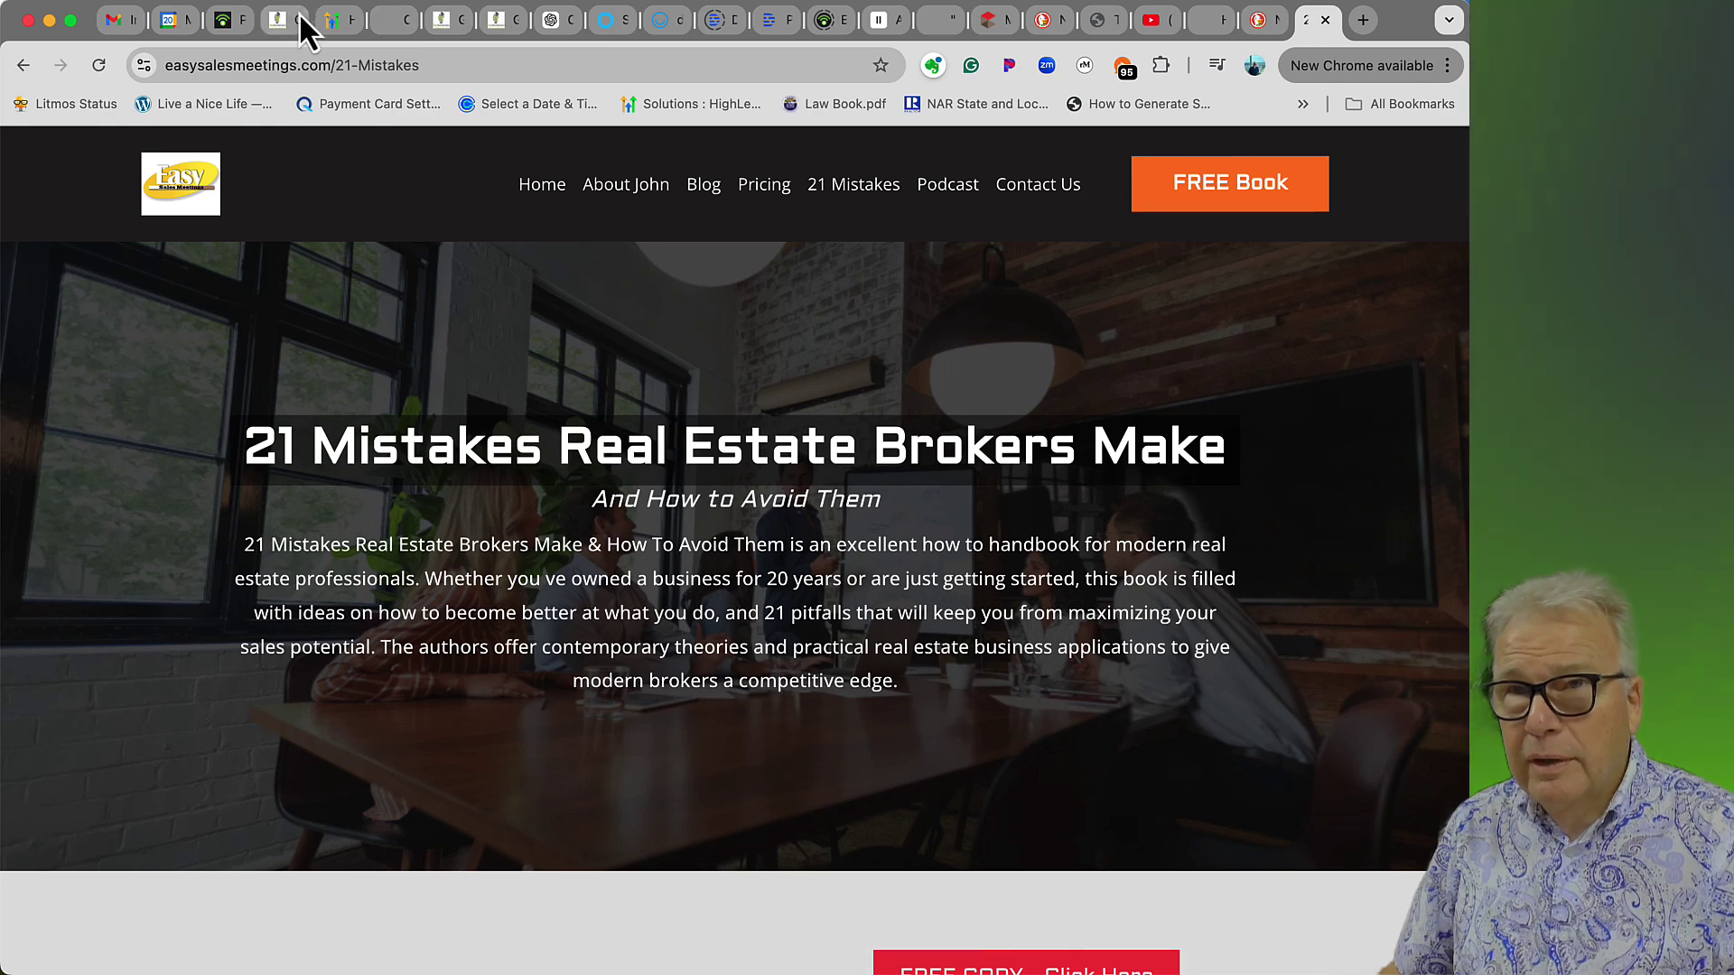
- Go back to the template editor and view the Blog Home page, then return to the Blog Post page
{"action": "left_click", "coordinate": [278, 22]}
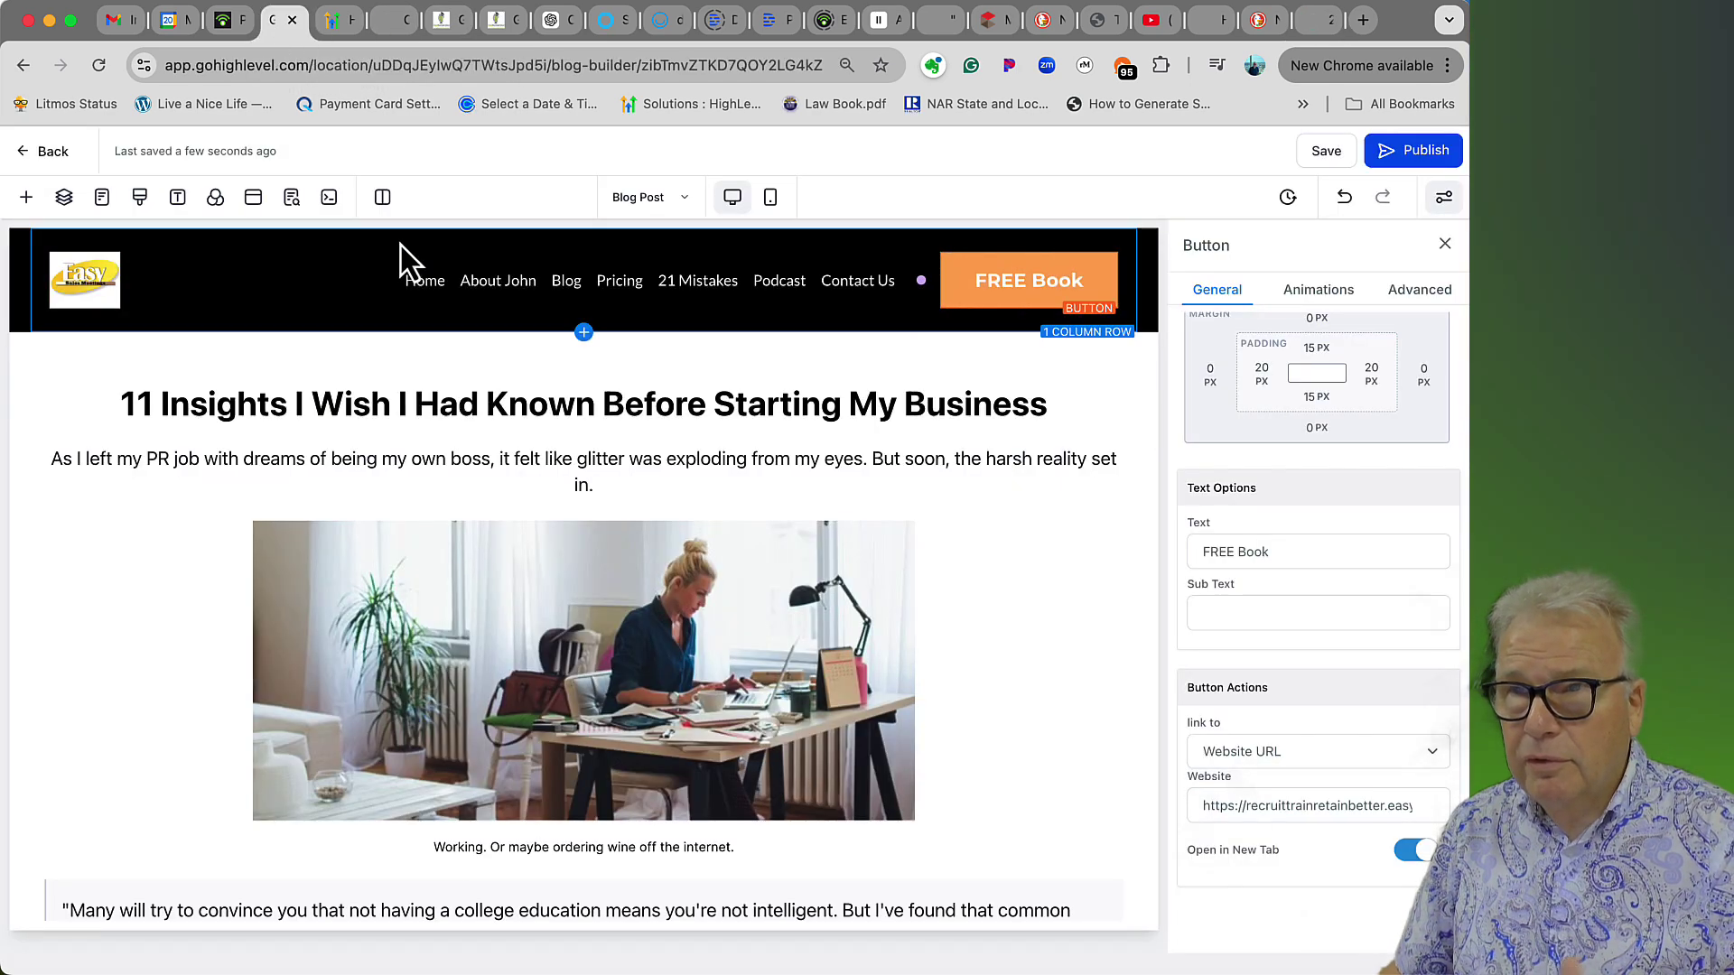
{"action": "left_click", "coordinate": [686, 201]}
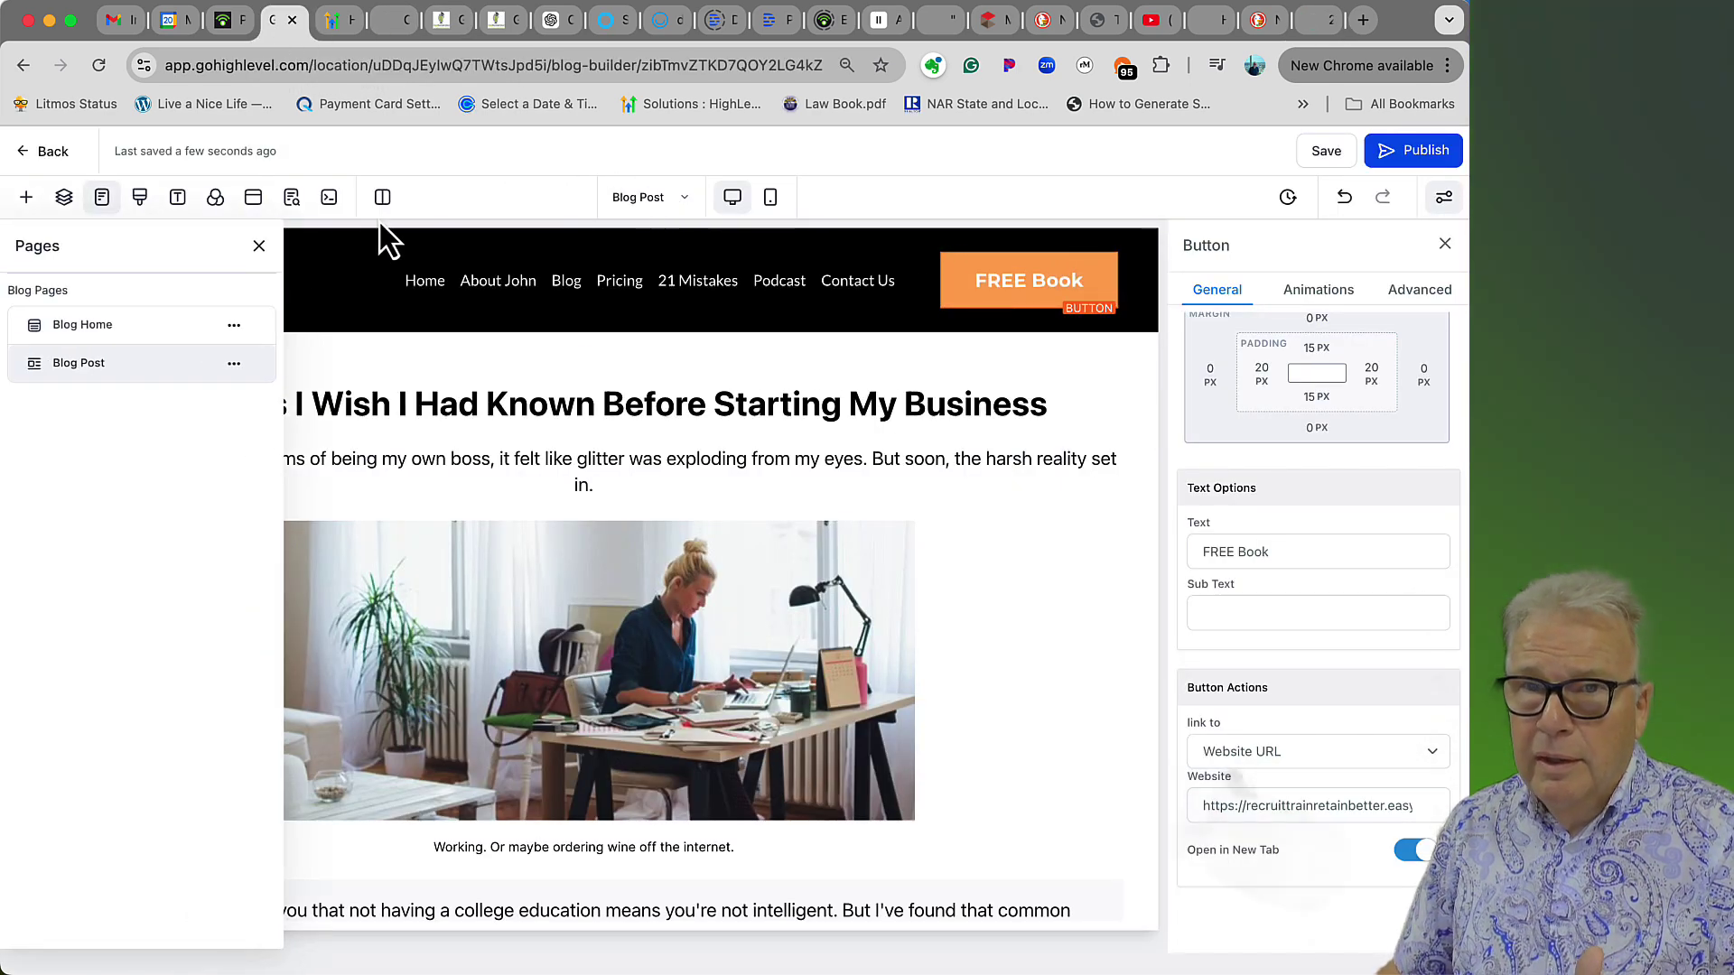
{"action": "left_click", "coordinate": [79, 325]}
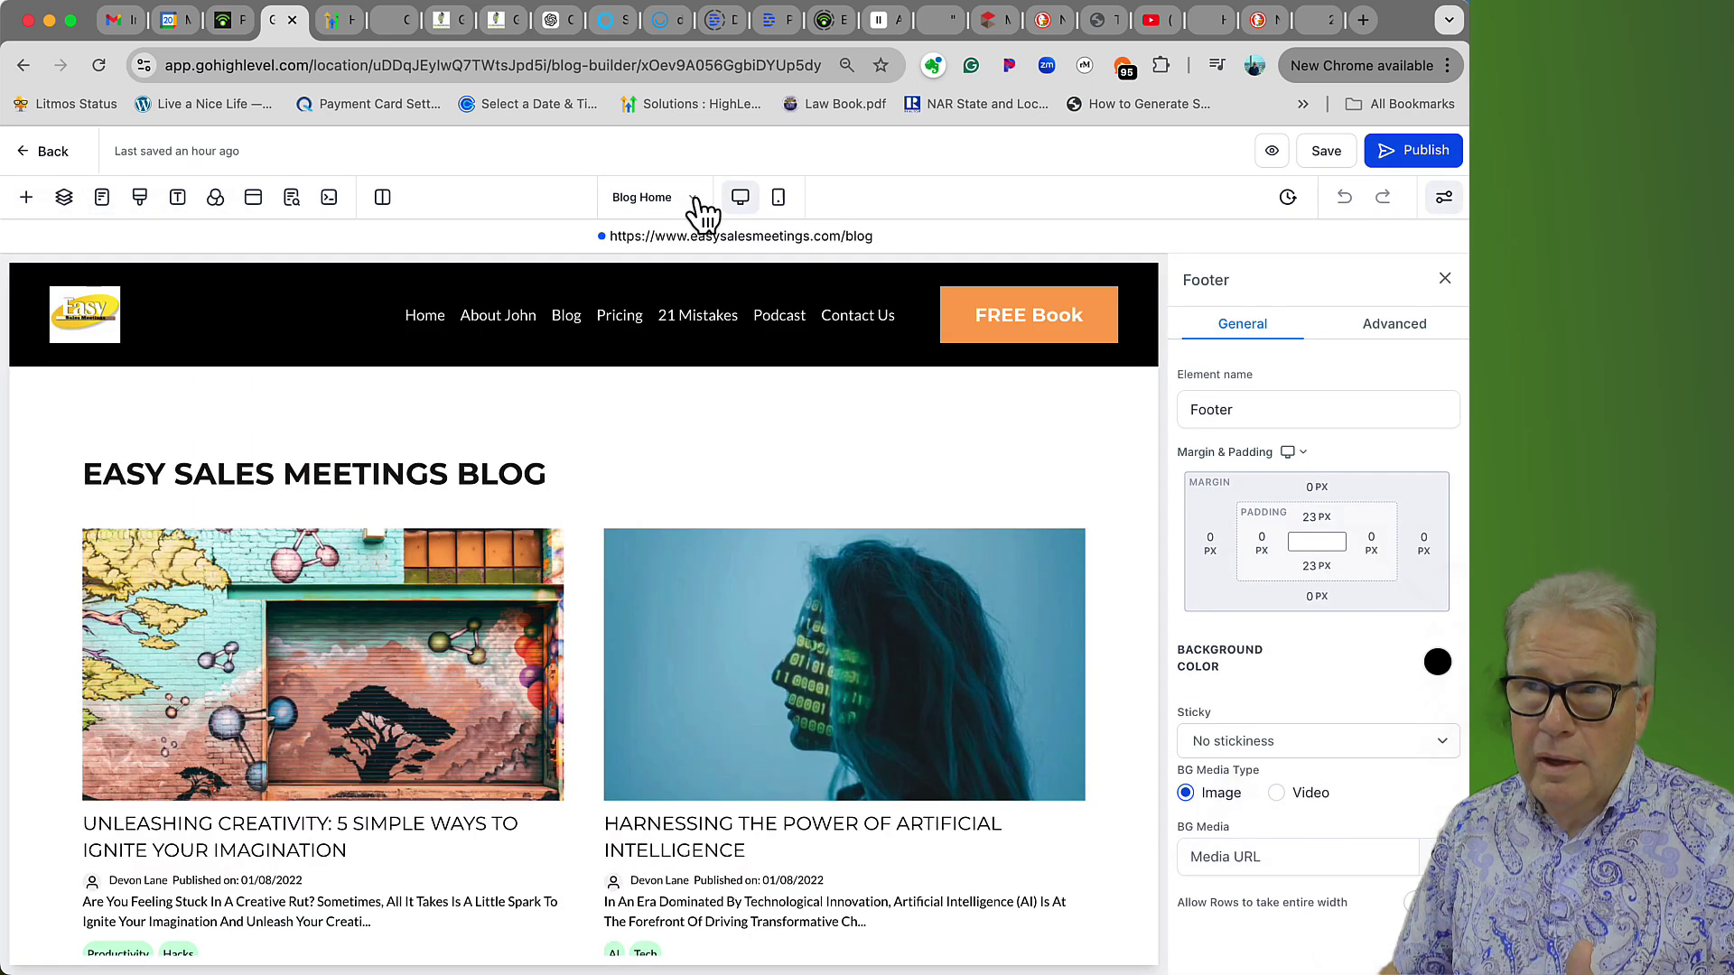
{"action": "left_click", "coordinate": [692, 200]}
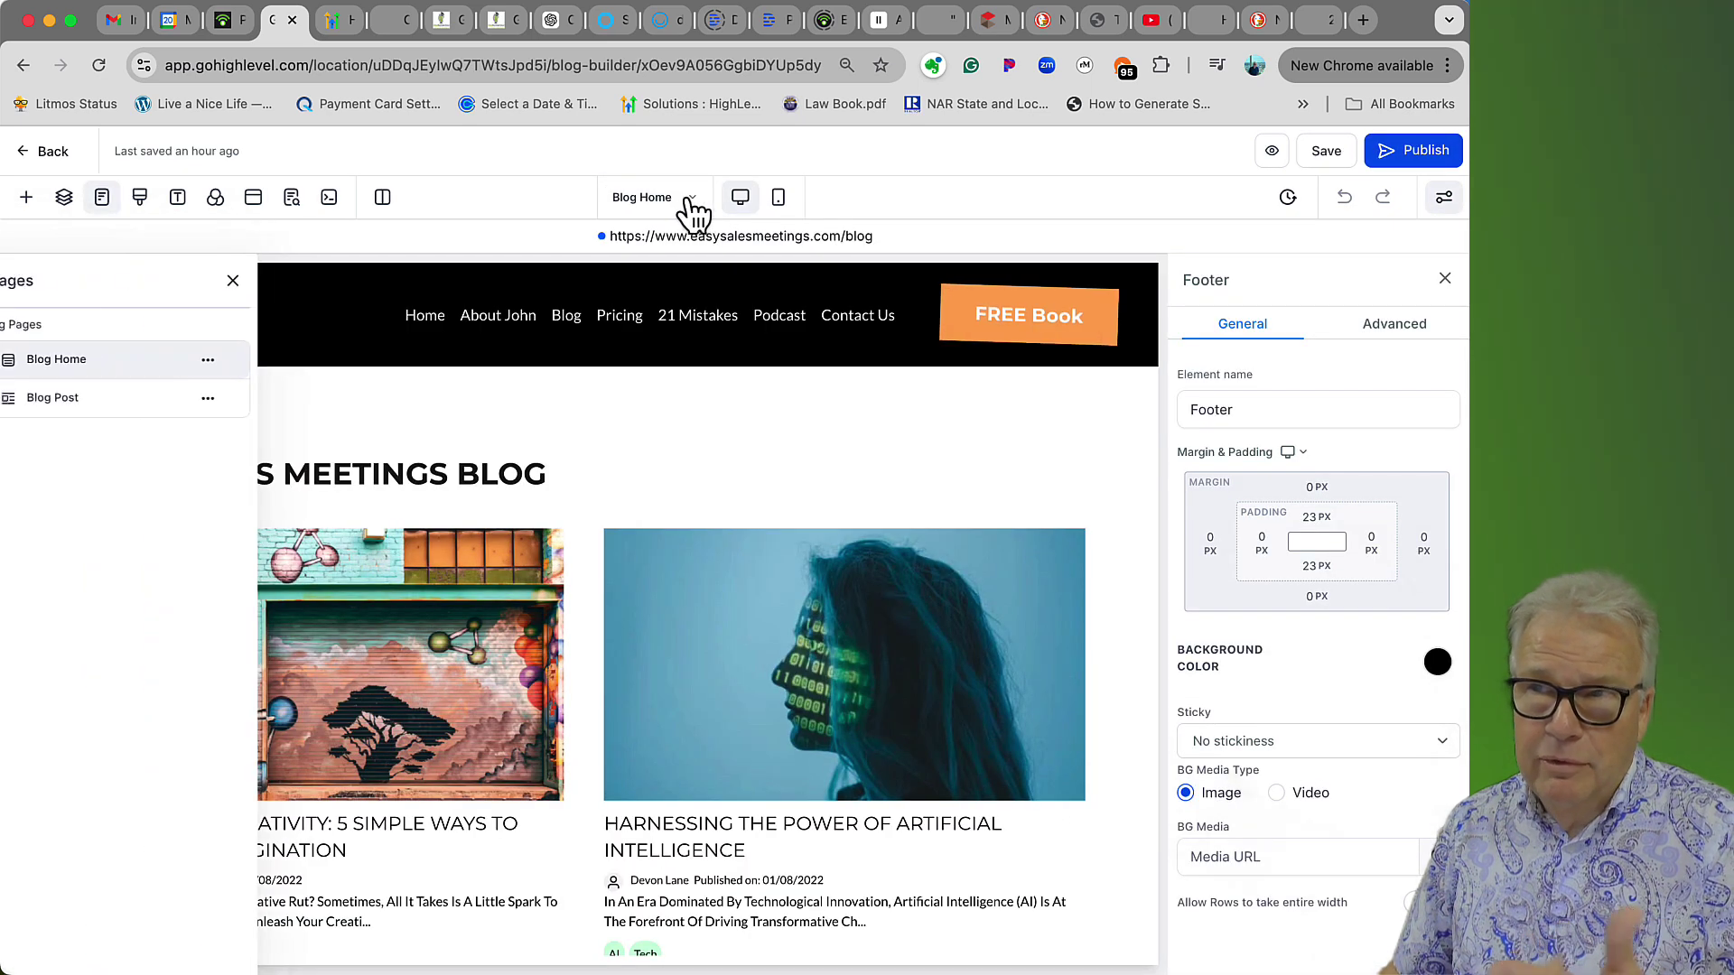
{"action": "left_click", "coordinate": [65, 399]}
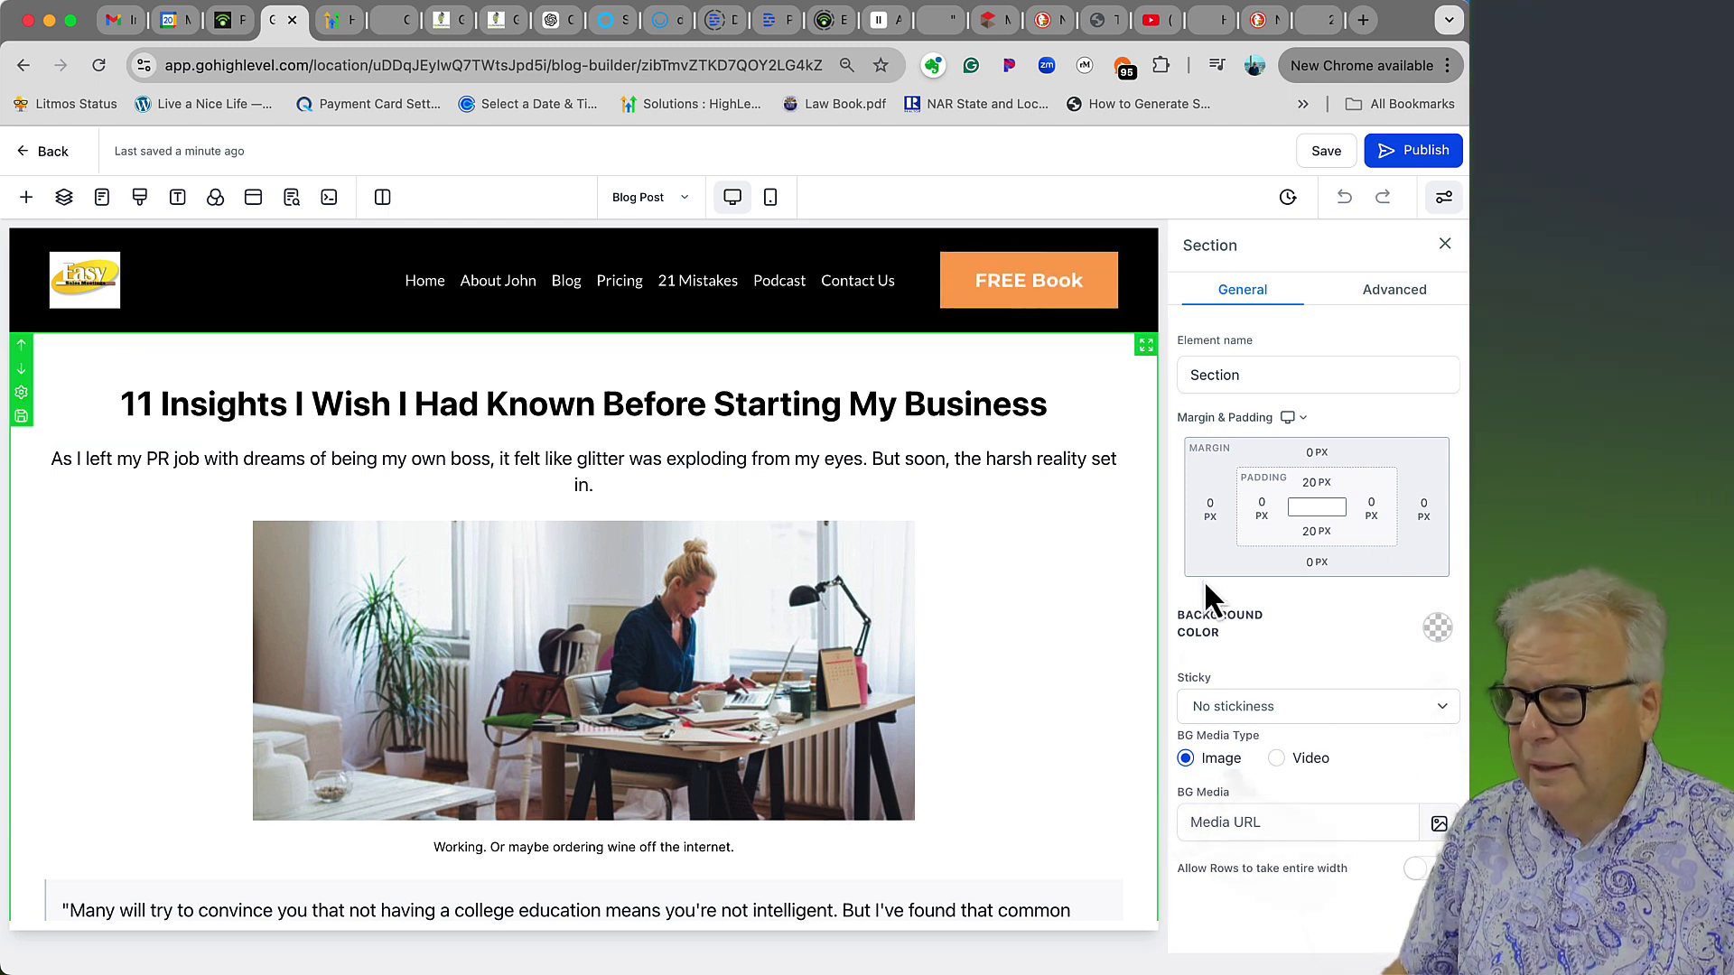
- Set the eco-friendly open-plan office picture from media storage as the background image of the Blog Post content section
{"action": "left_click", "coordinate": [1434, 826]}
{"action": "scroll", "coordinate": [863, 833], "scroll_direction": "down", "scroll_amount": 15}
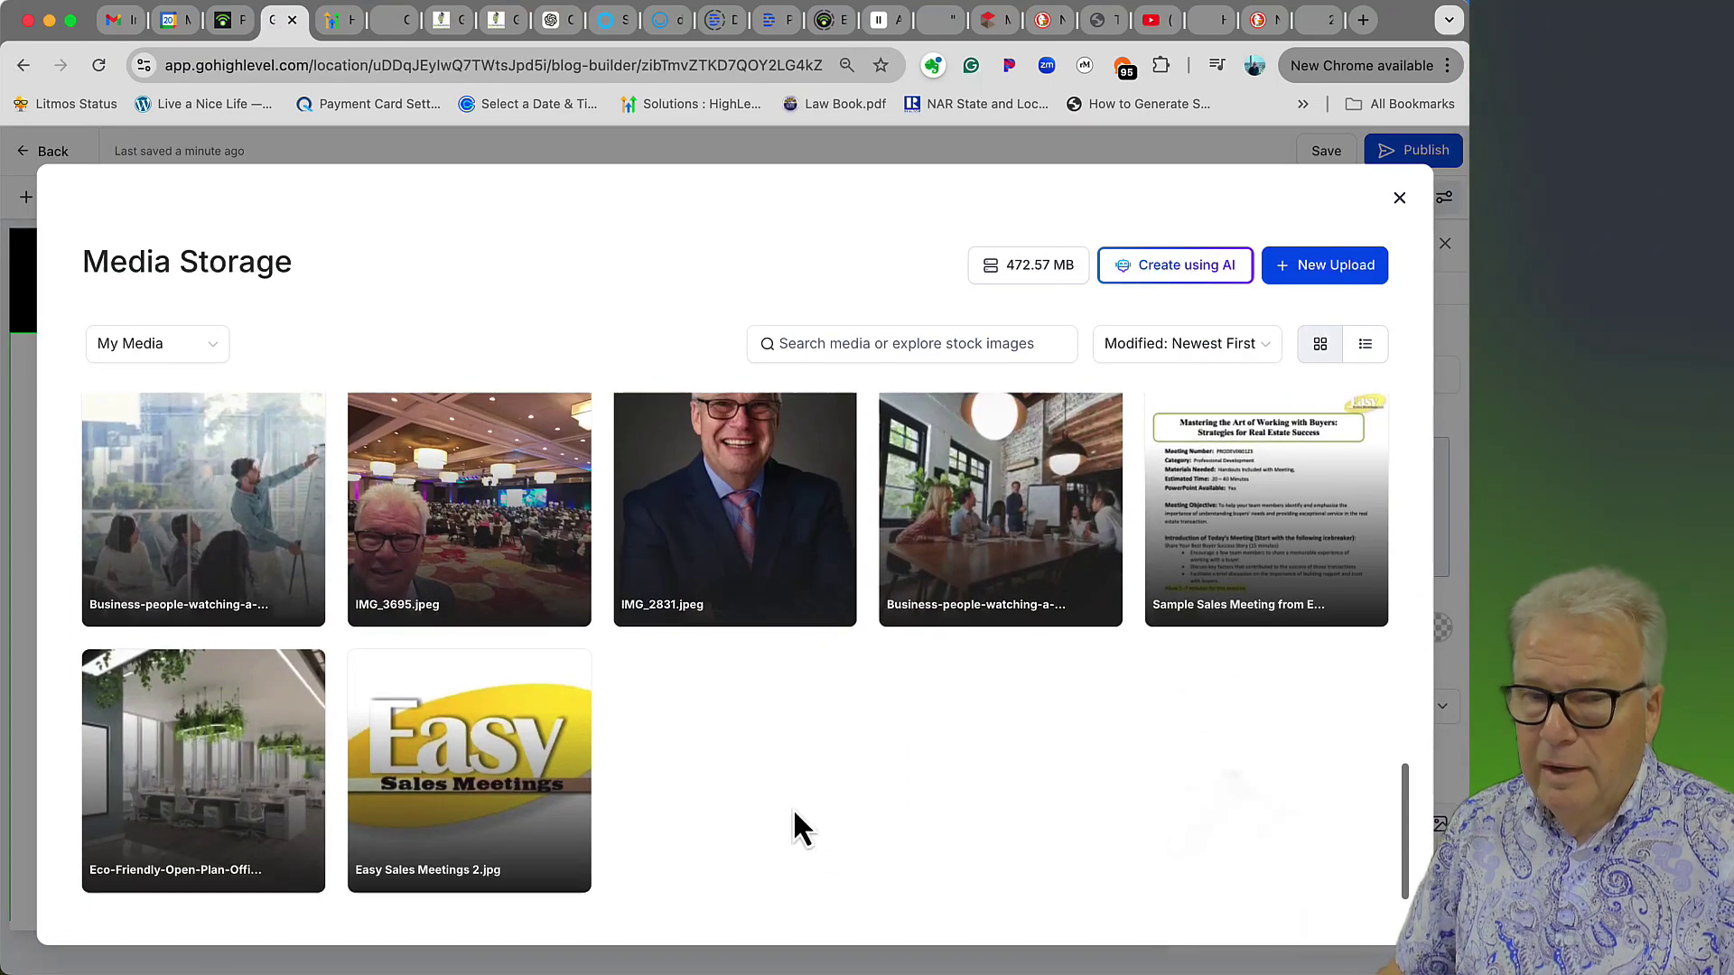
{"action": "left_click", "coordinate": [271, 796]}
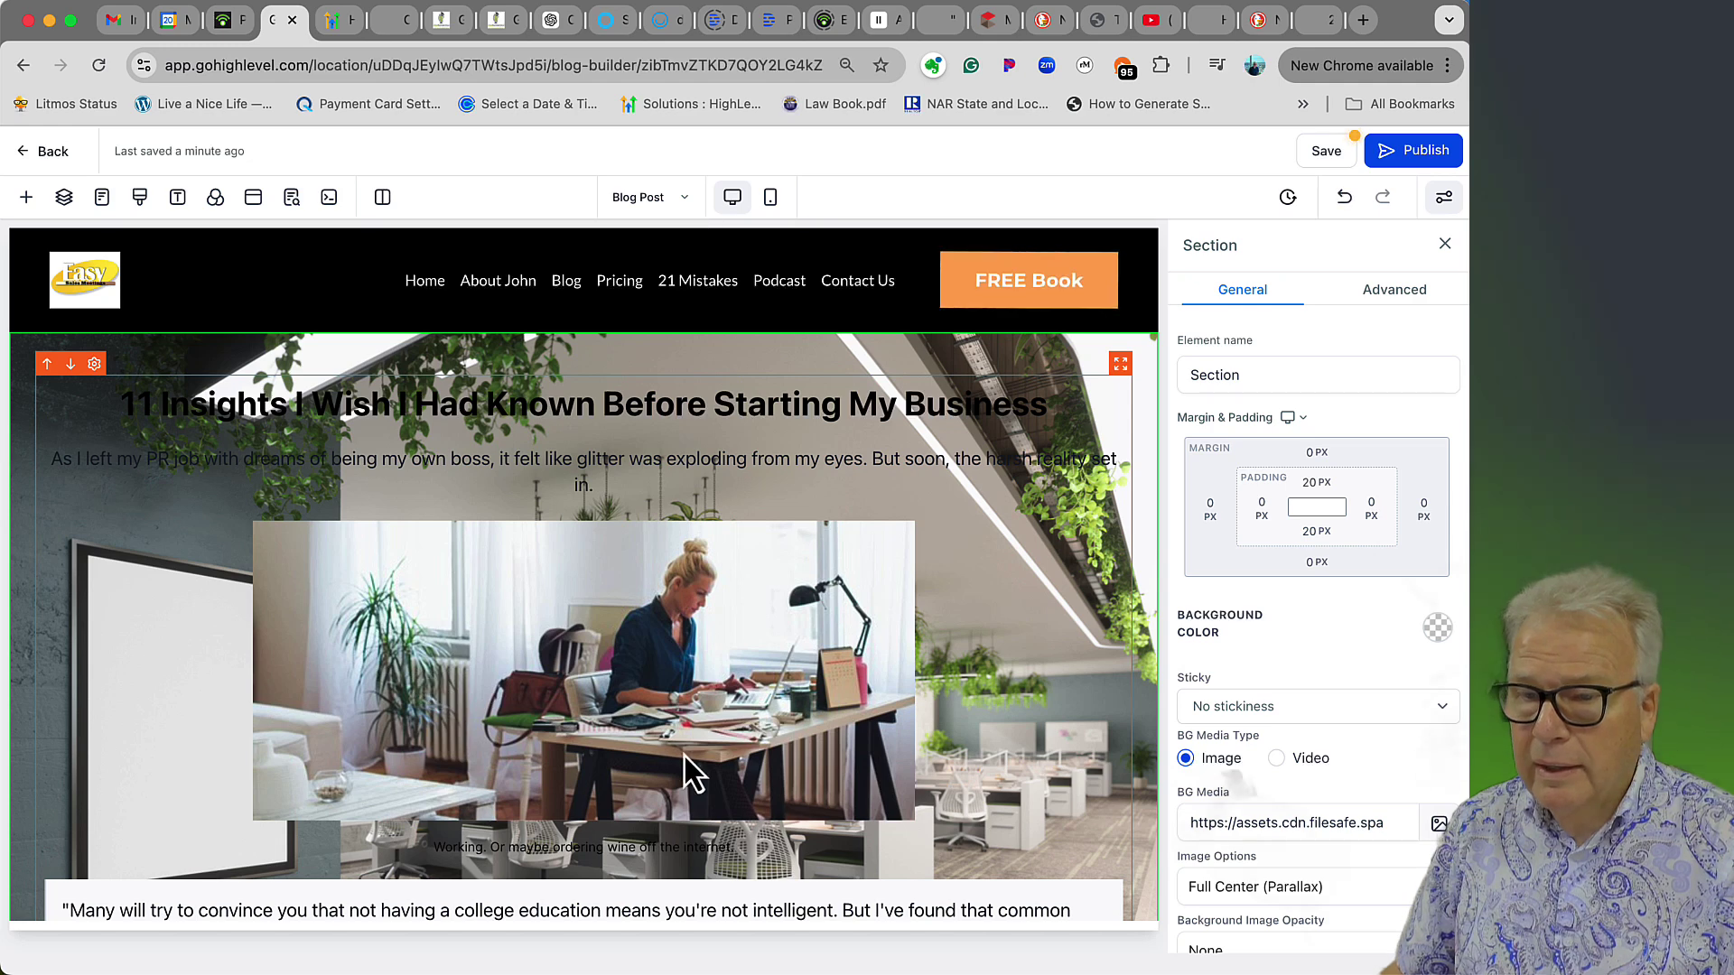
{"action": "scroll", "coordinate": [684, 755], "scroll_direction": "down", "scroll_amount": 4}
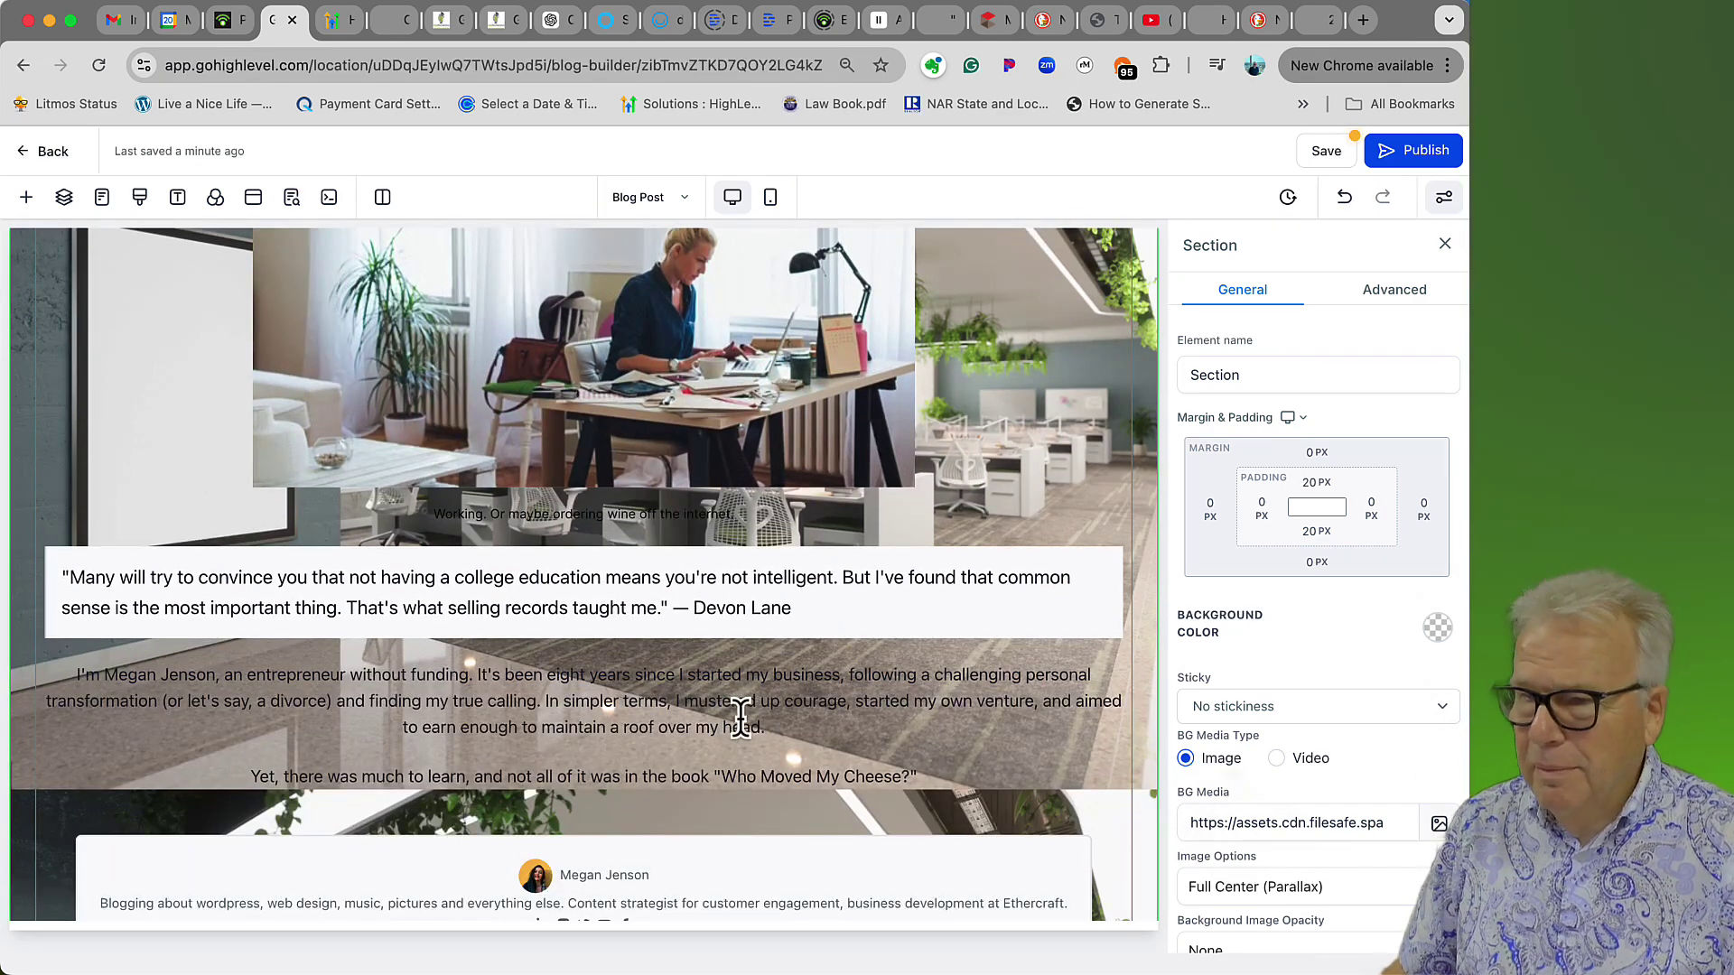
- Switch the content section's background media type to Video and save the template
{"action": "left_click", "coordinate": [1275, 758]}
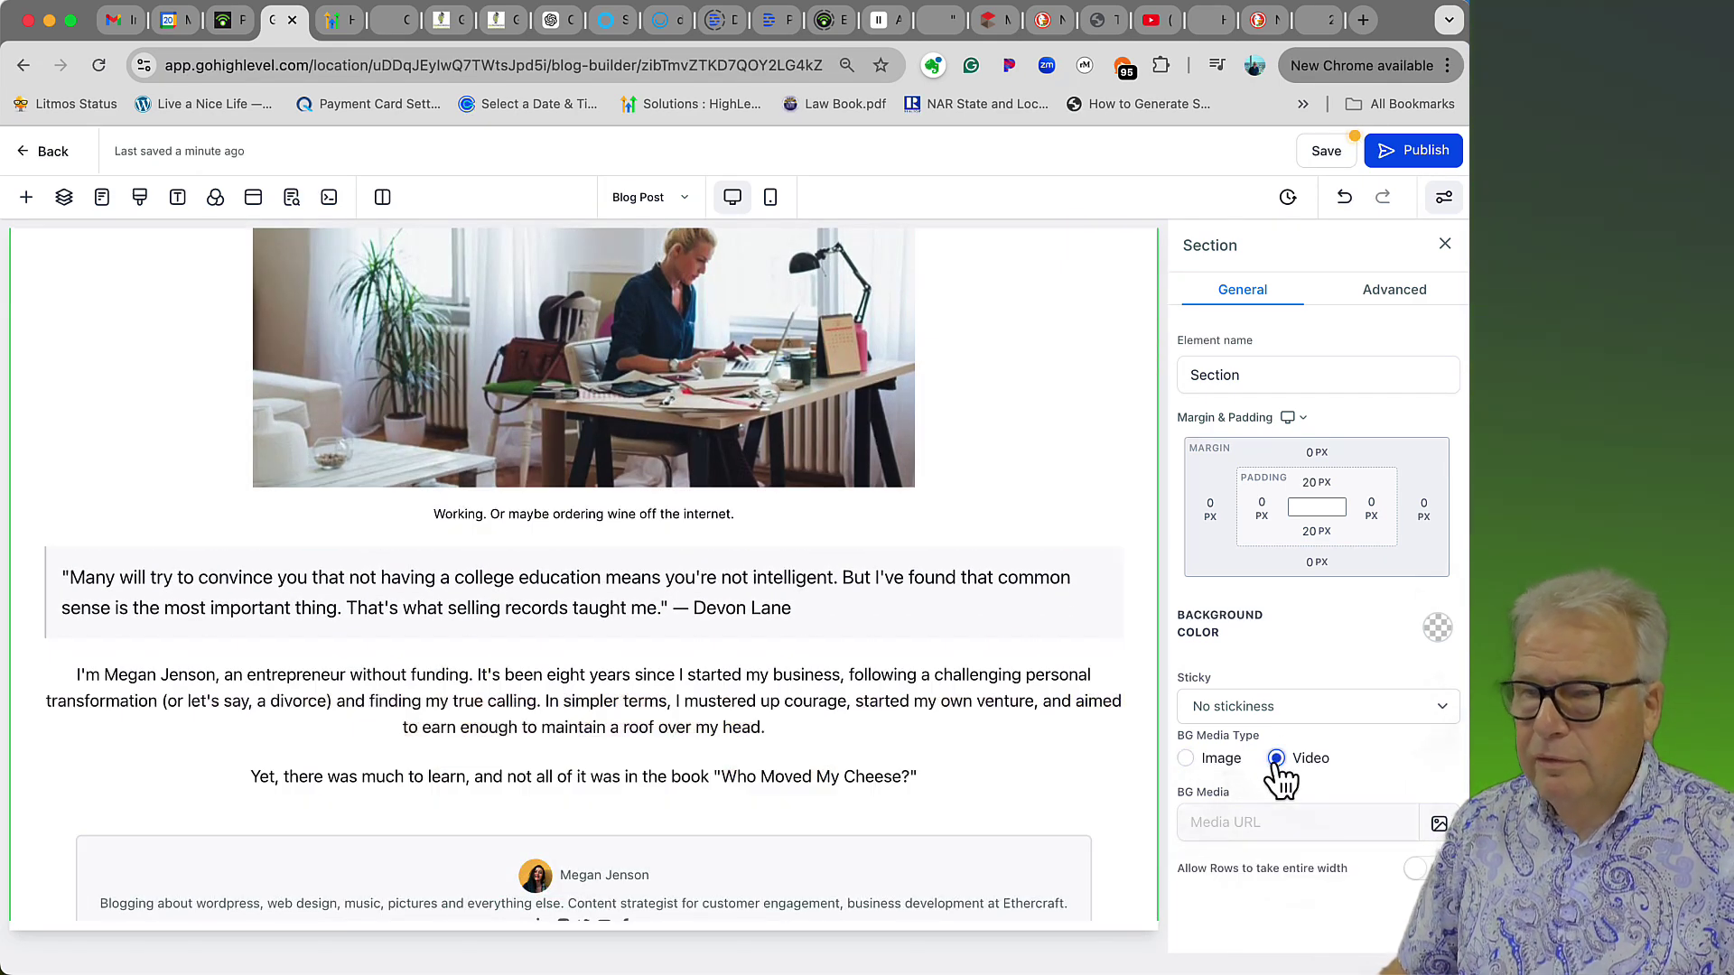
{"action": "left_click", "coordinate": [1325, 151]}
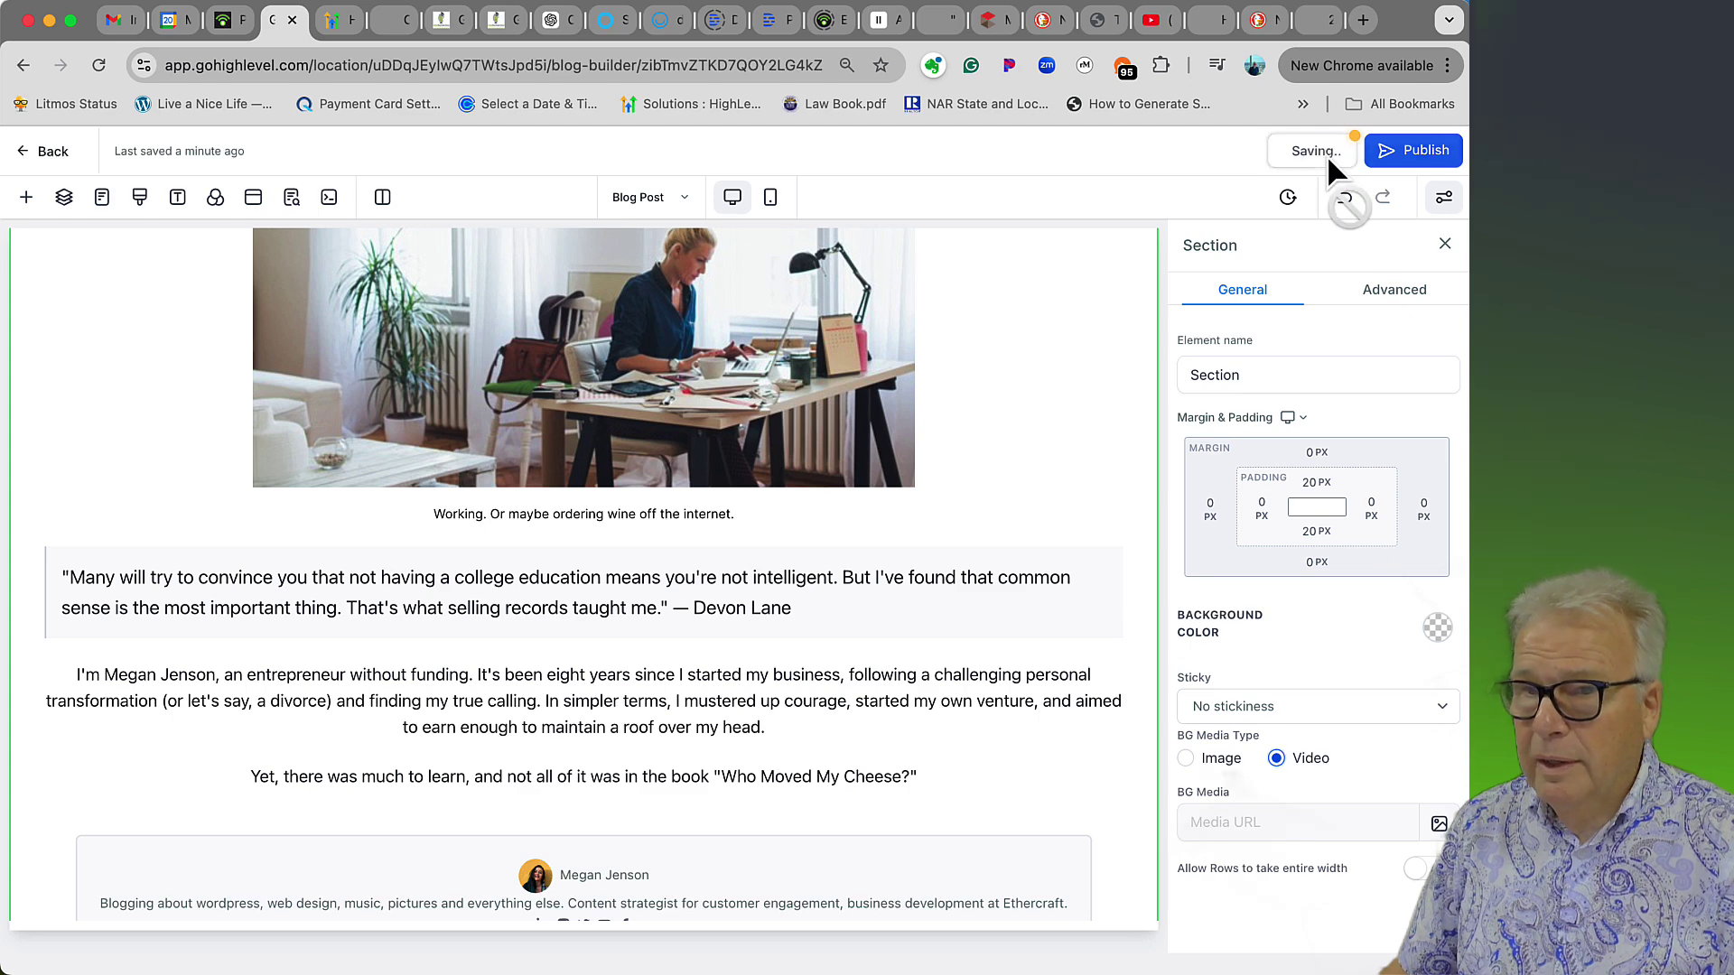
- Set the content section's background color to light gray and review the whole page
{"action": "left_click", "coordinate": [1438, 629]}
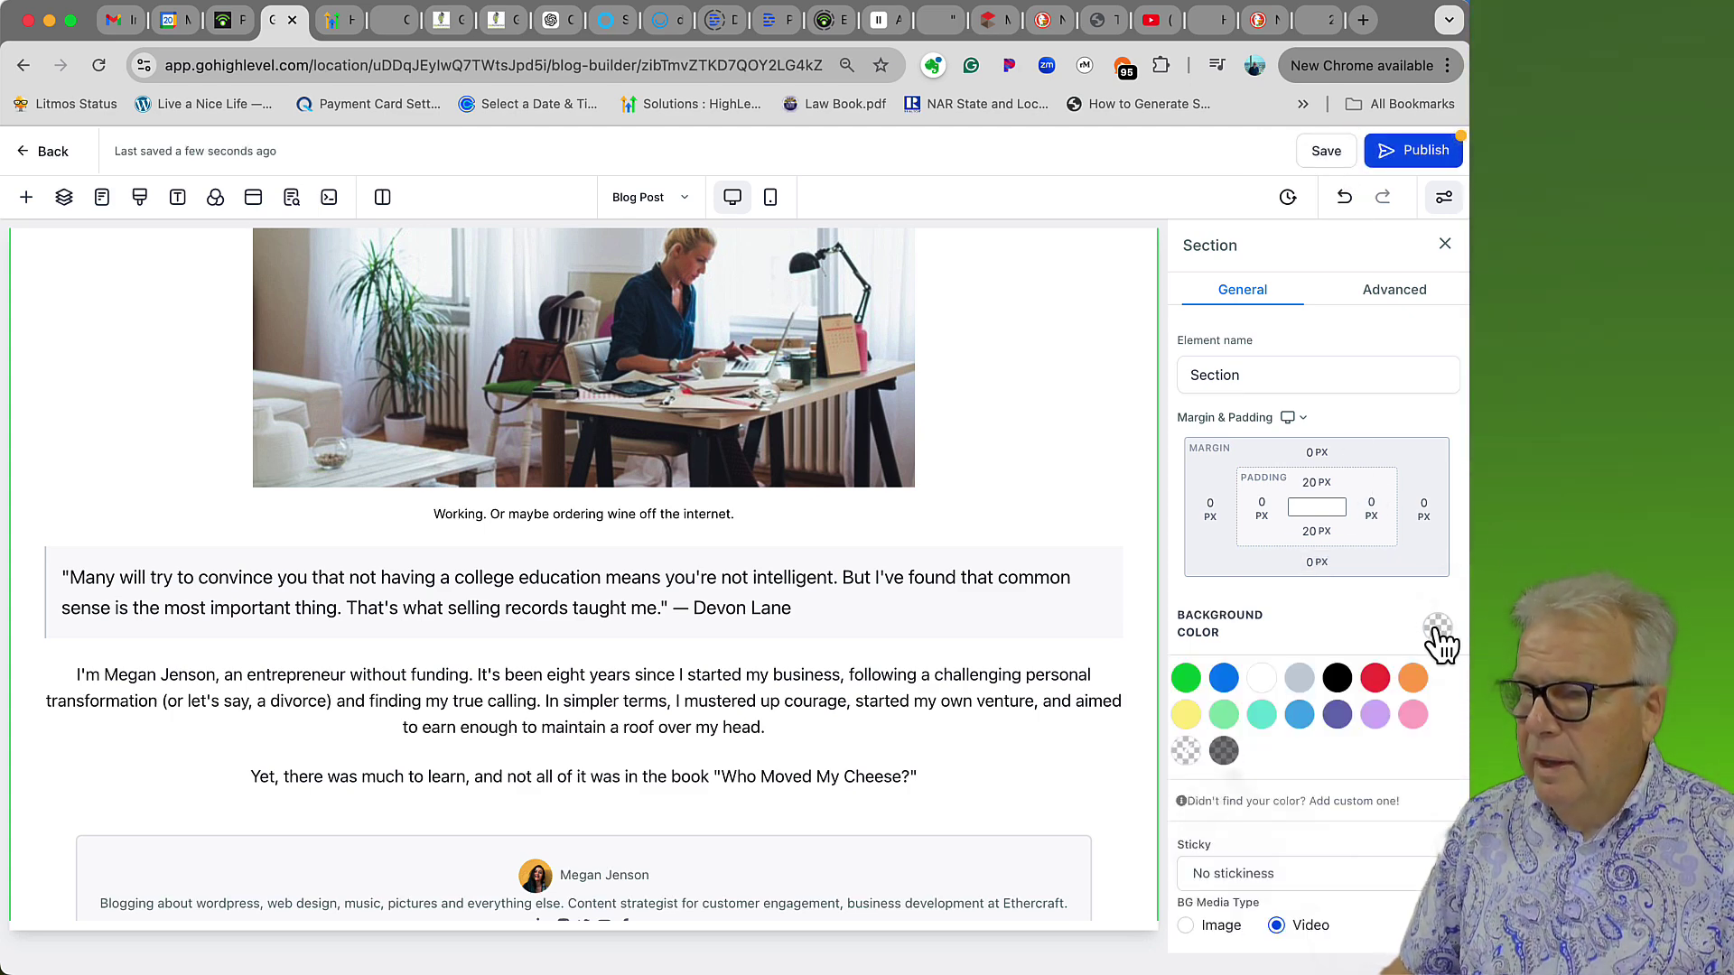
{"action": "left_click", "coordinate": [1300, 679]}
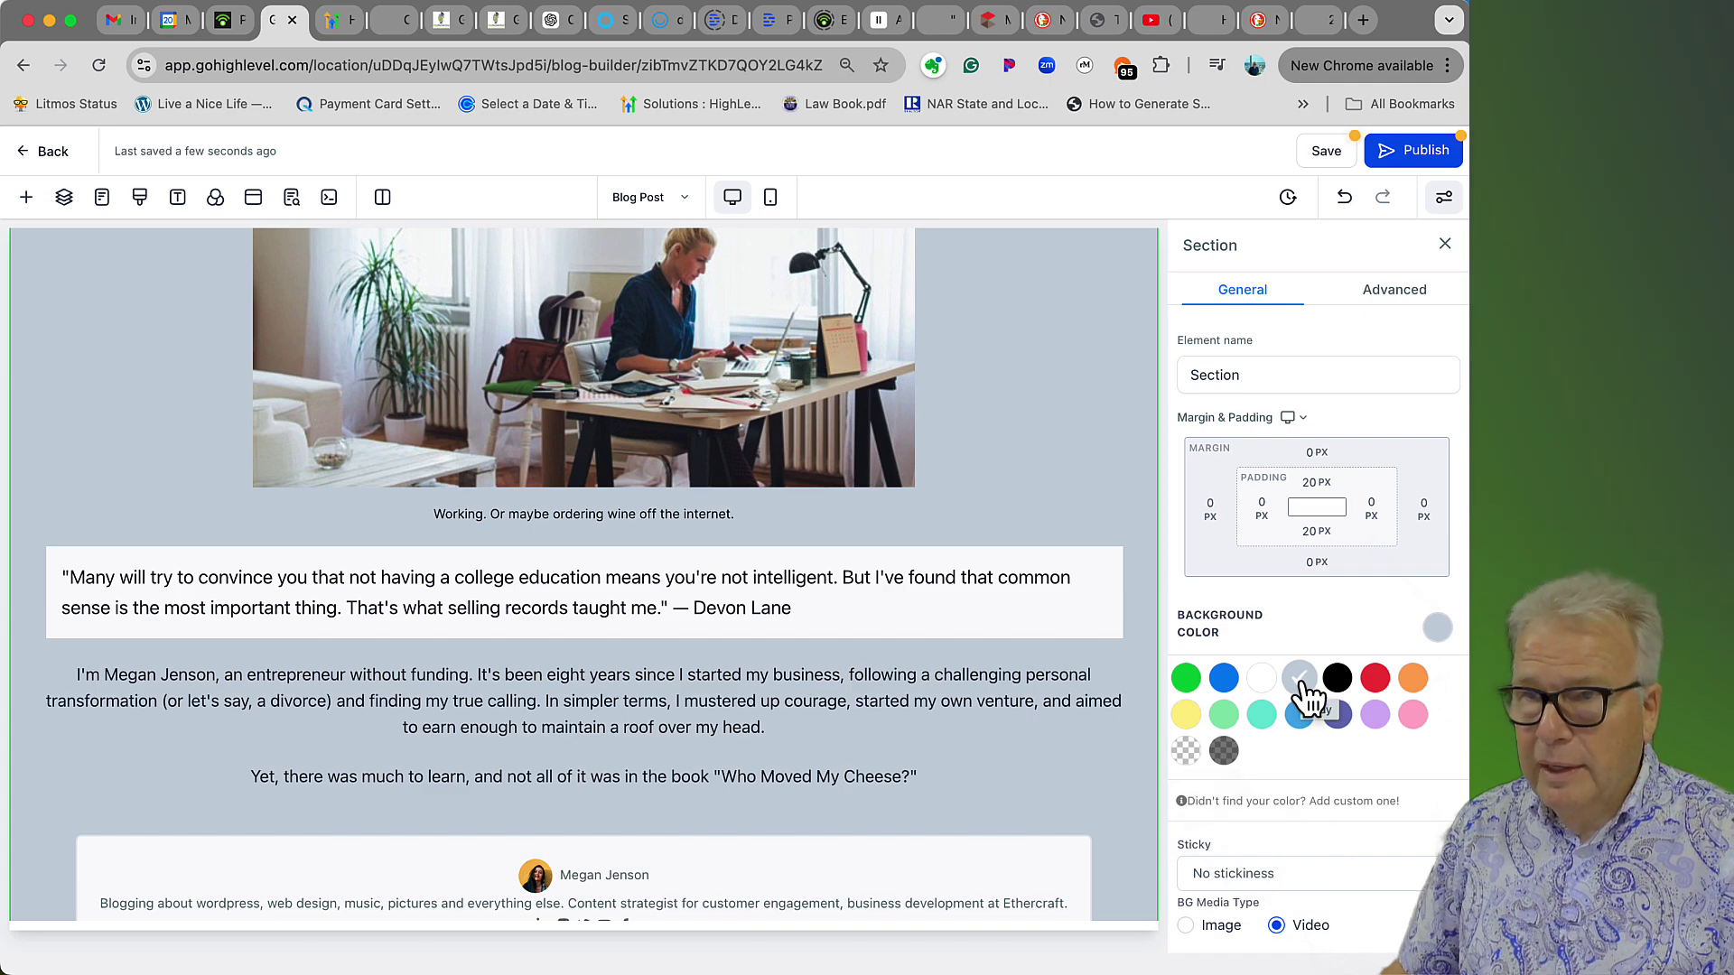
{"action": "scroll", "coordinate": [1120, 578], "scroll_direction": "up", "scroll_amount": 5}
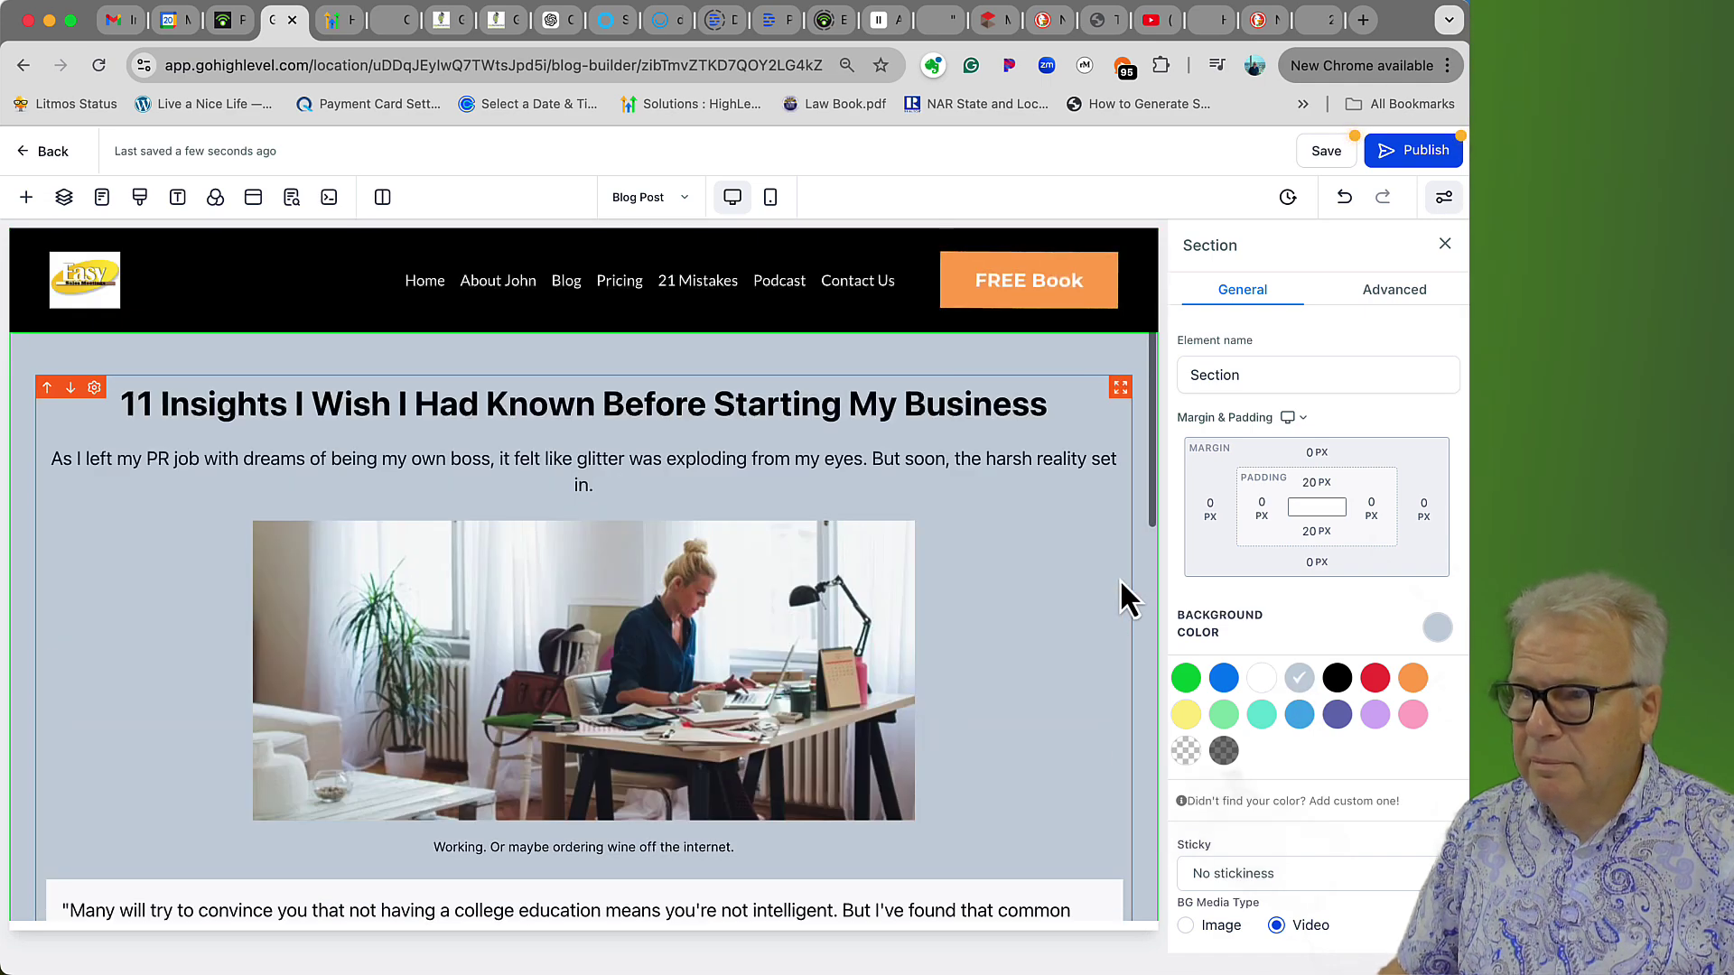
{"action": "scroll", "coordinate": [1119, 578], "scroll_direction": "down", "scroll_amount": 15}
- Set the content section's background color to the dark semi-transparent swatch and review the article text against it
{"action": "left_click", "coordinate": [1225, 750]}
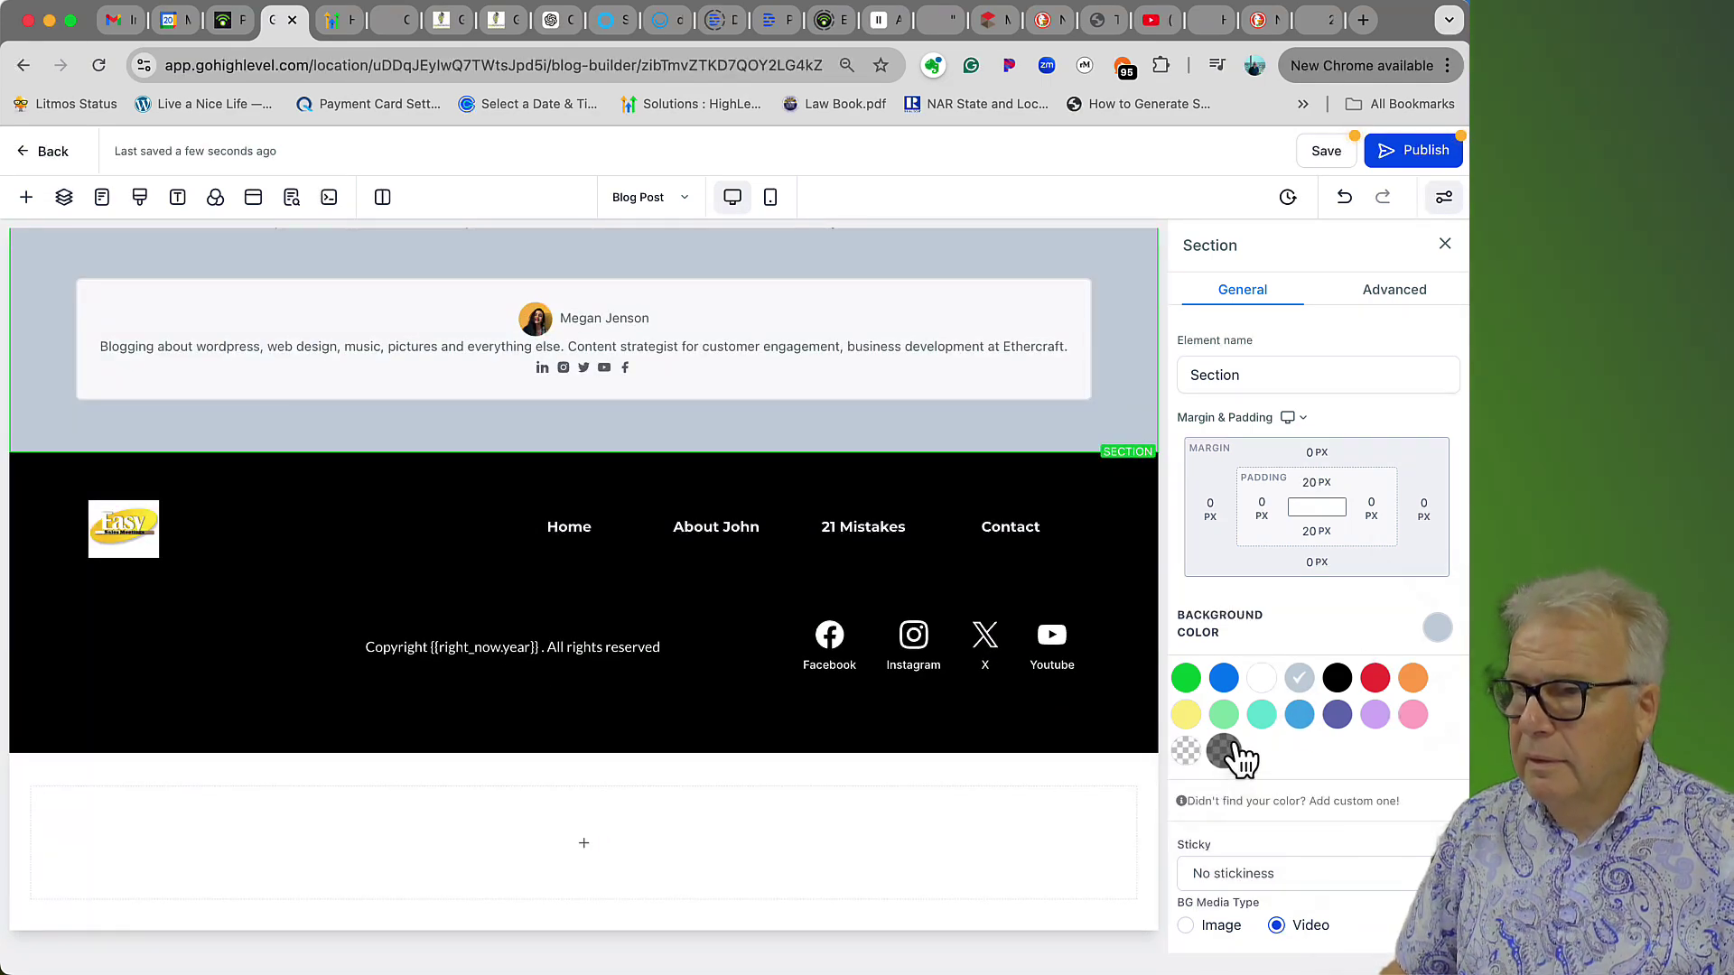
{"action": "scroll", "coordinate": [1110, 712], "scroll_direction": "up", "scroll_amount": 5}
{"action": "scroll", "coordinate": [1108, 693], "scroll_direction": "up", "scroll_amount": 4}
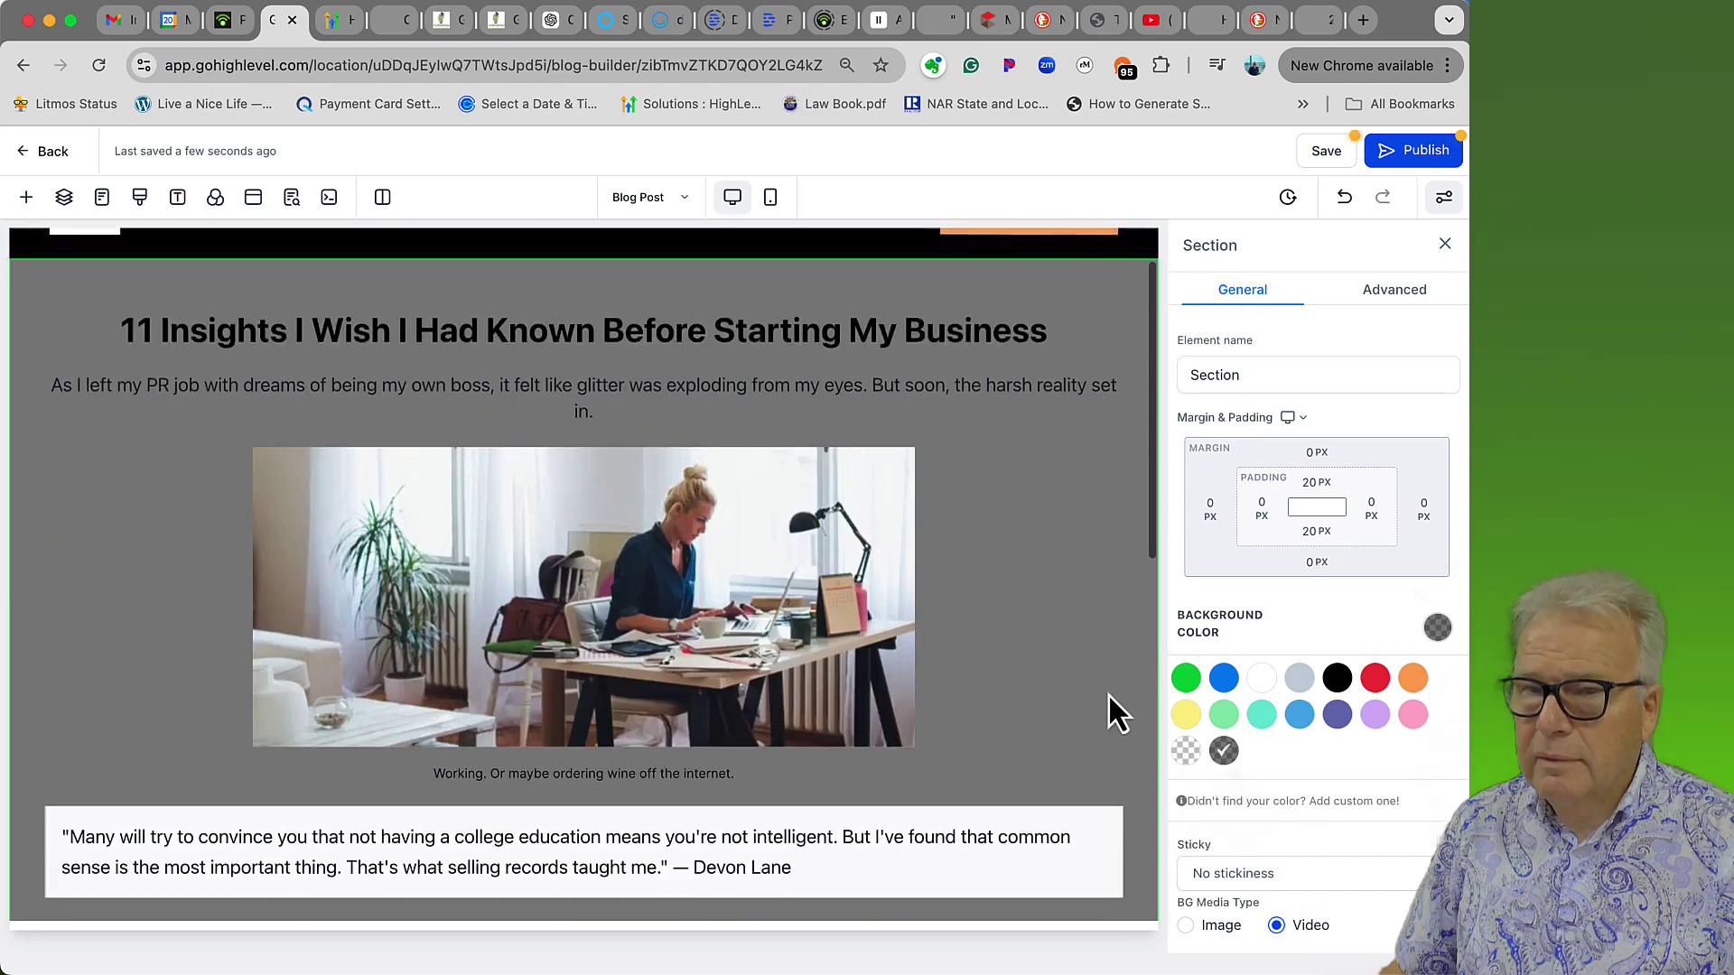
{"action": "scroll", "coordinate": [1108, 694], "scroll_direction": "down", "scroll_amount": 3}
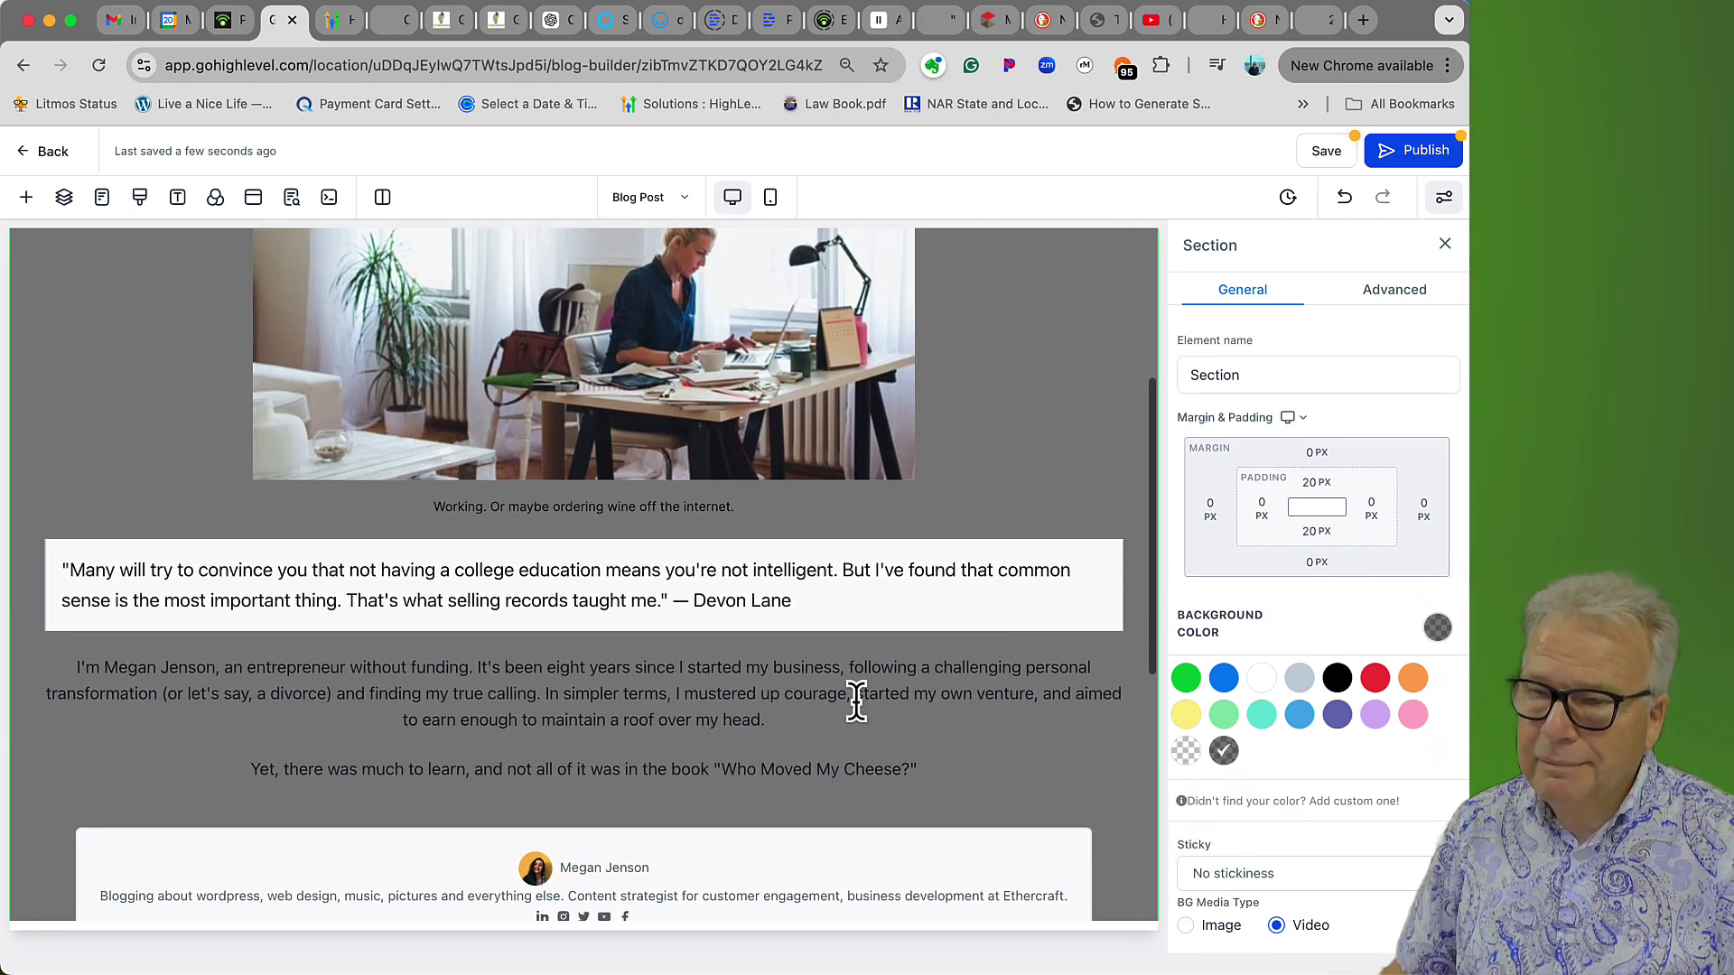
- Review the article against the dark background and examine the content section's general and advanced settings
{"action": "scroll", "coordinate": [1042, 758], "scroll_direction": "up", "scroll_amount": 4}
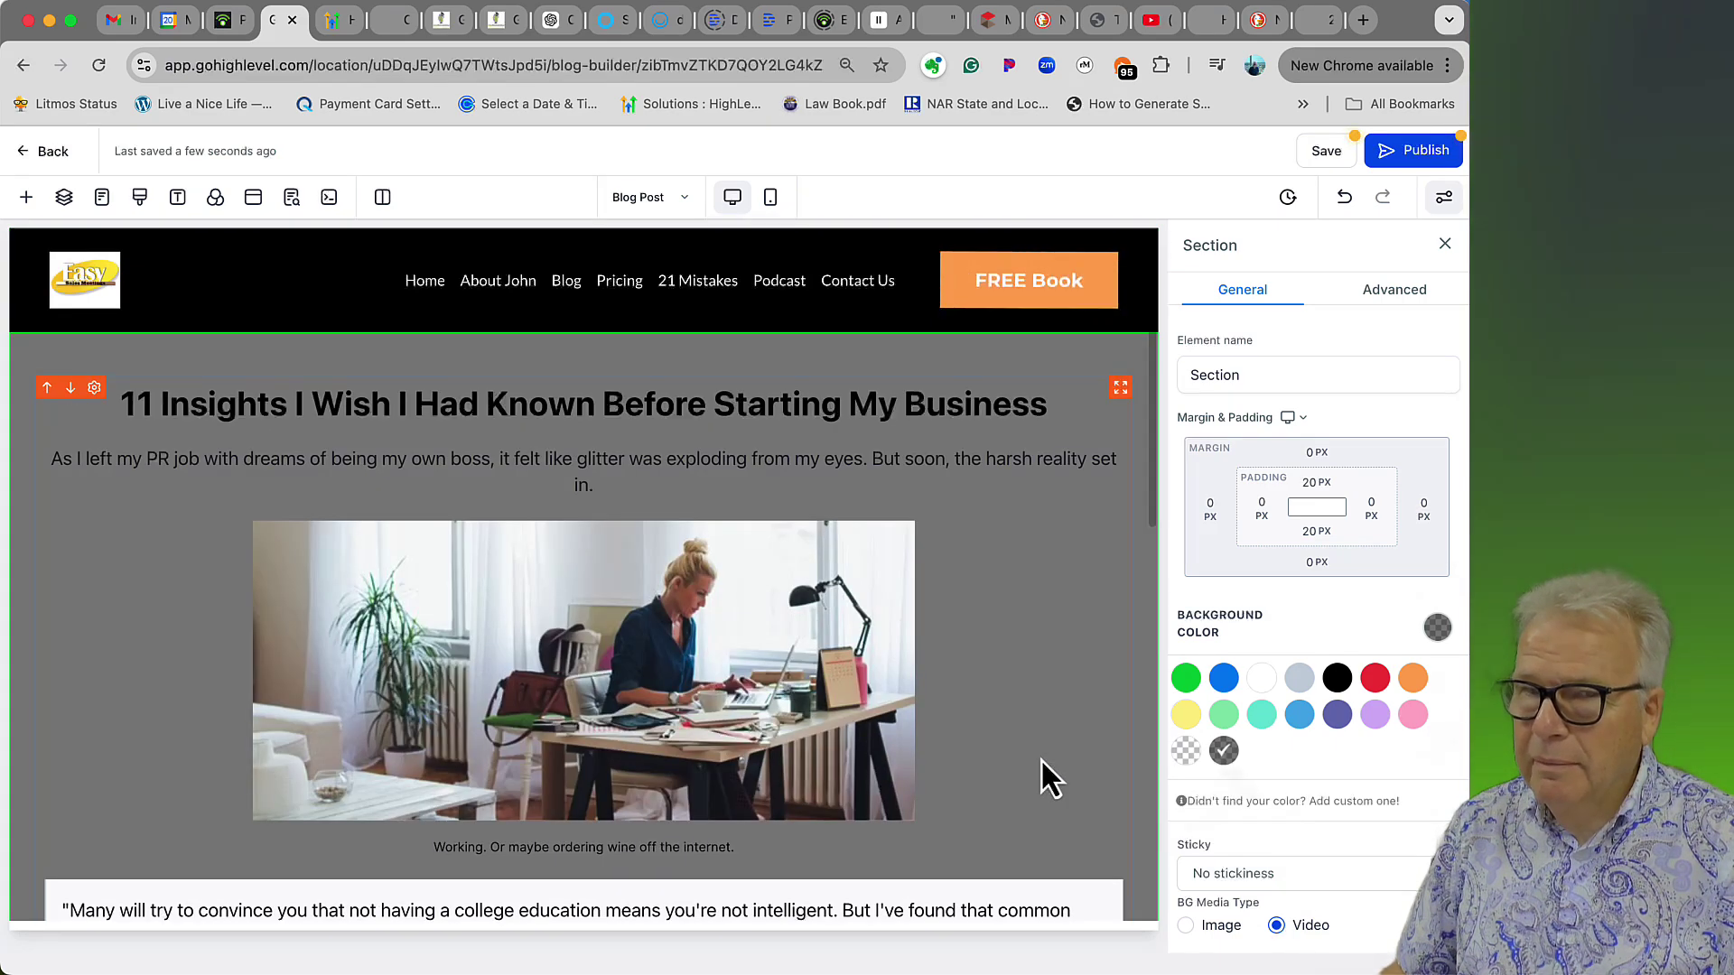
{"action": "scroll", "coordinate": [1041, 758], "scroll_direction": "down", "scroll_amount": 3}
{"action": "scroll", "coordinate": [1040, 757], "scroll_direction": "down", "scroll_amount": 1}
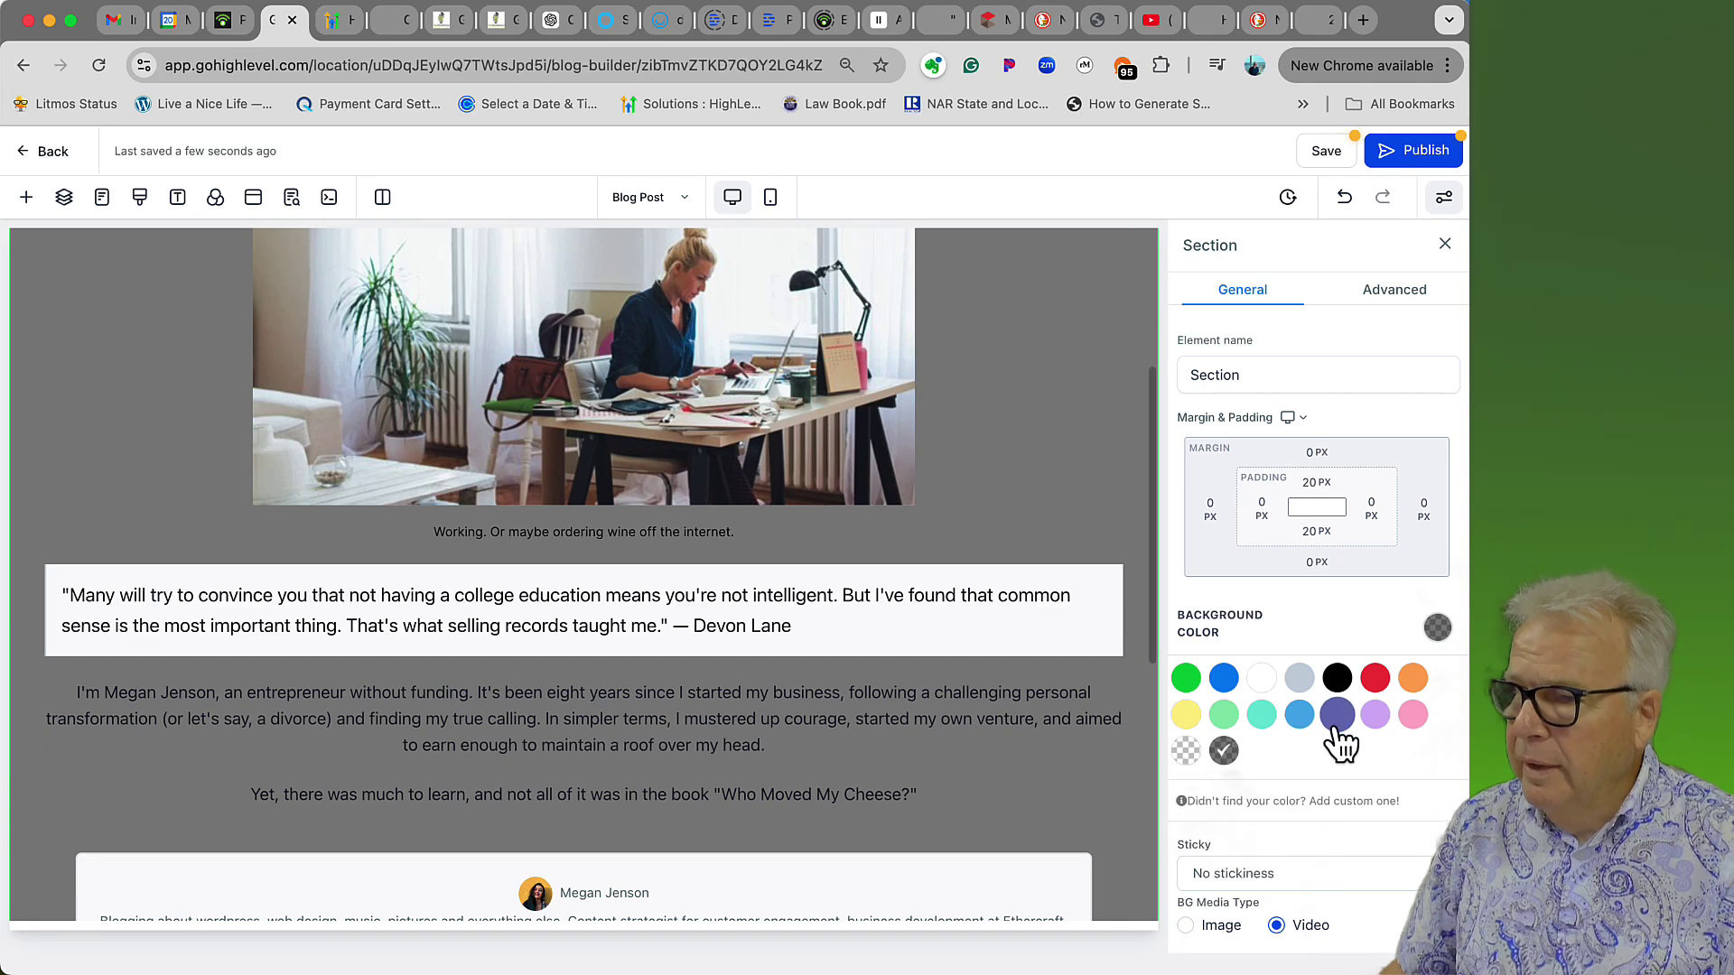
{"action": "scroll", "coordinate": [1330, 749], "scroll_direction": "down", "scroll_amount": 2}
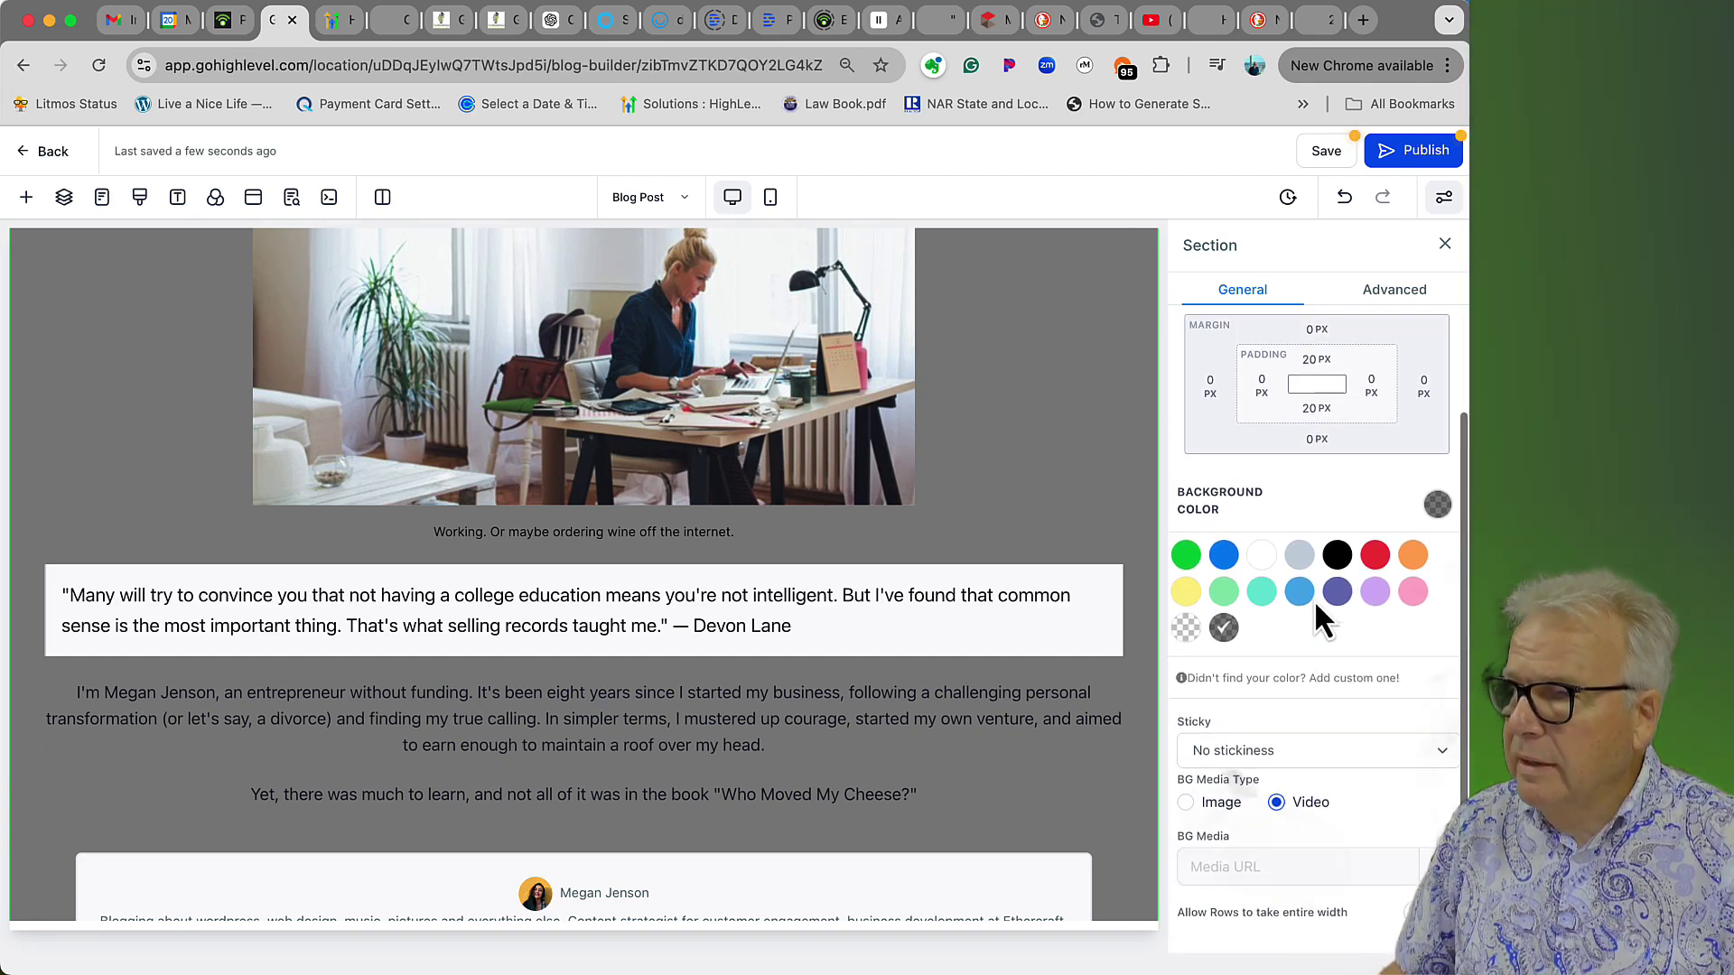
{"action": "scroll", "coordinate": [1314, 600], "scroll_direction": "up", "scroll_amount": 2}
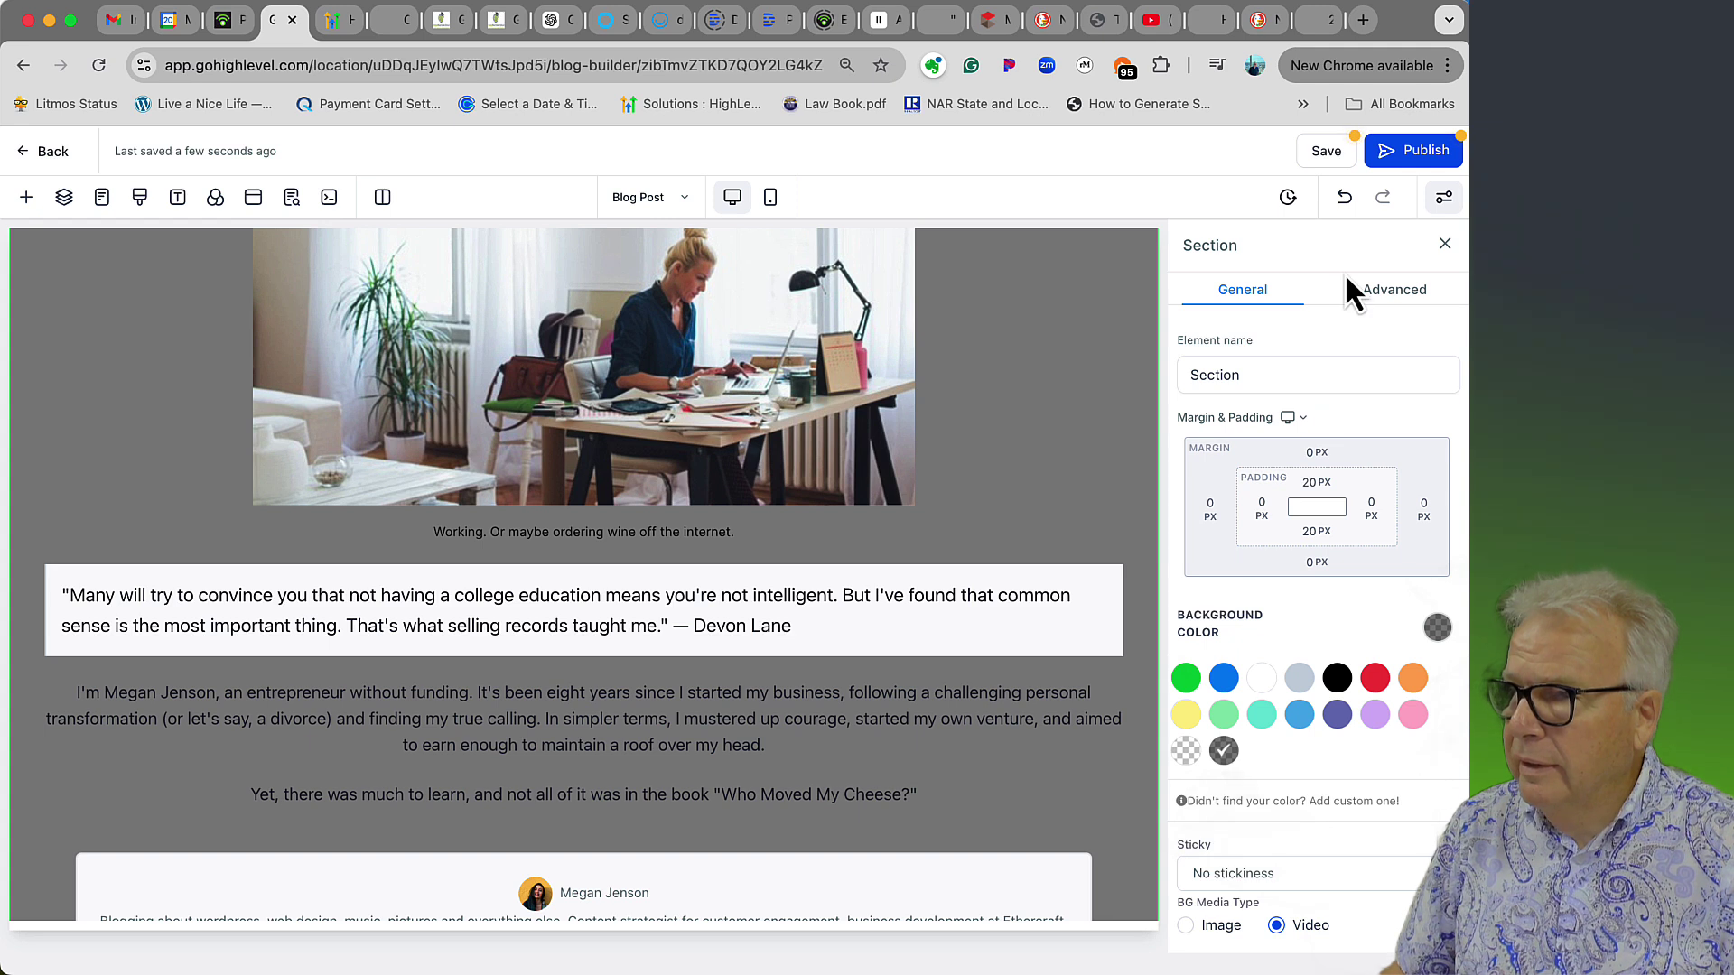
{"action": "left_click", "coordinate": [1387, 292]}
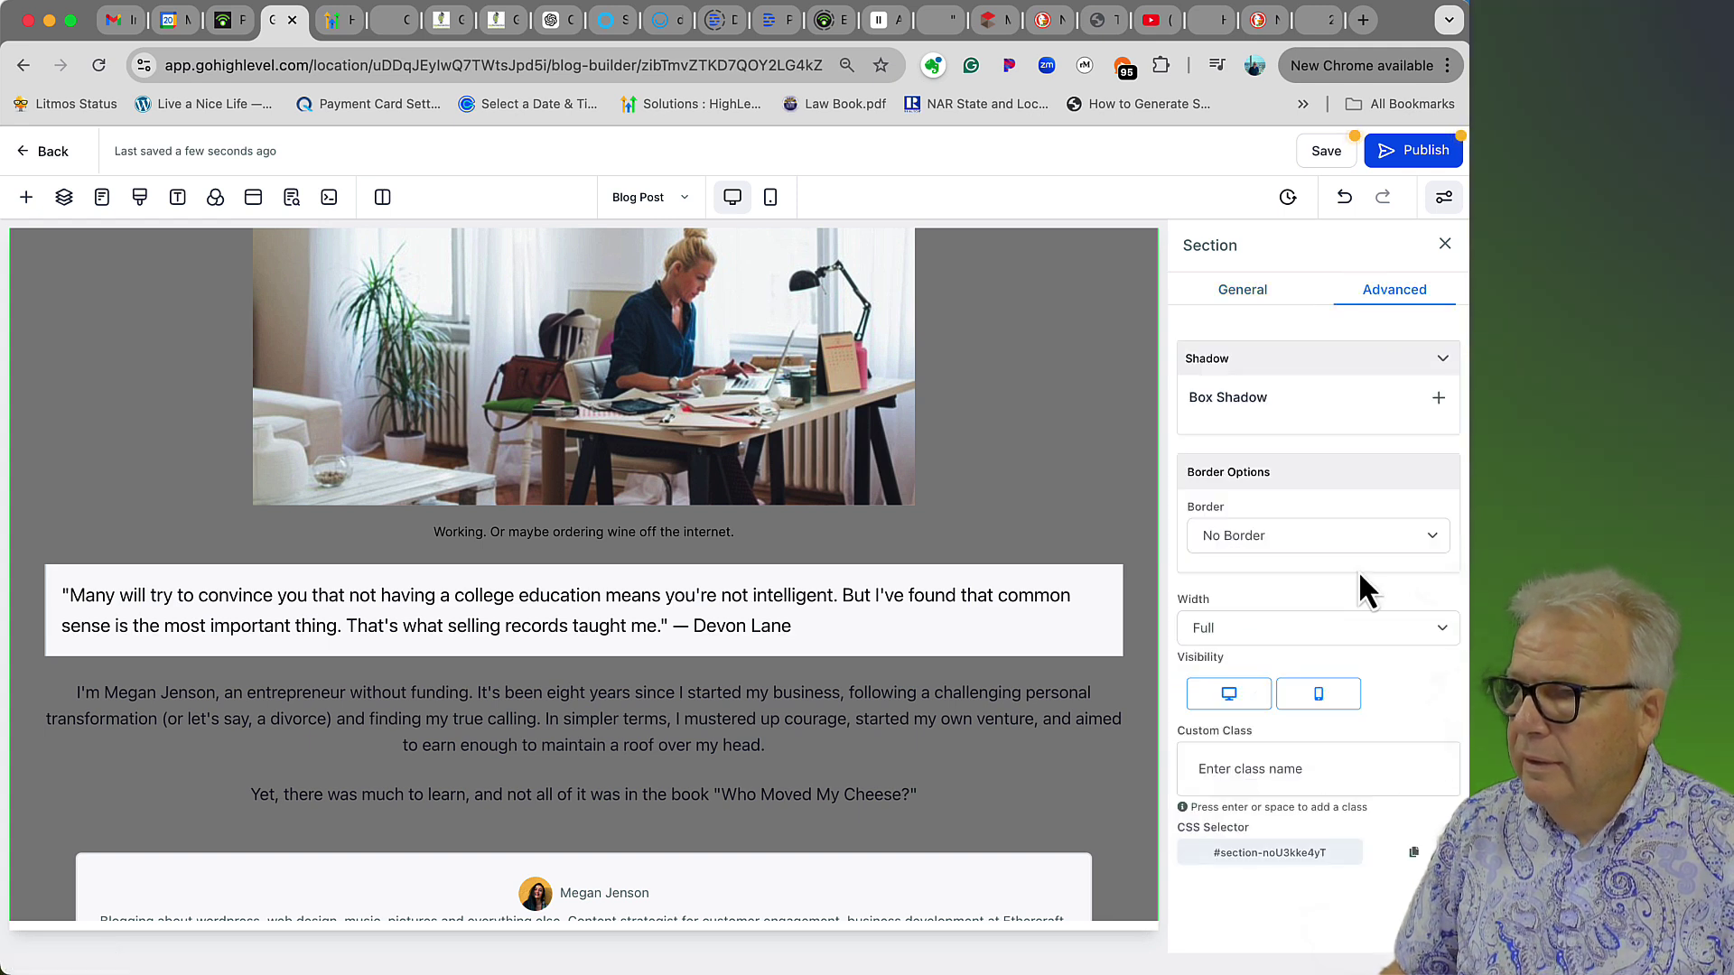
{"action": "left_click", "coordinate": [1233, 287]}
{"action": "left_click", "coordinate": [1105, 318]}
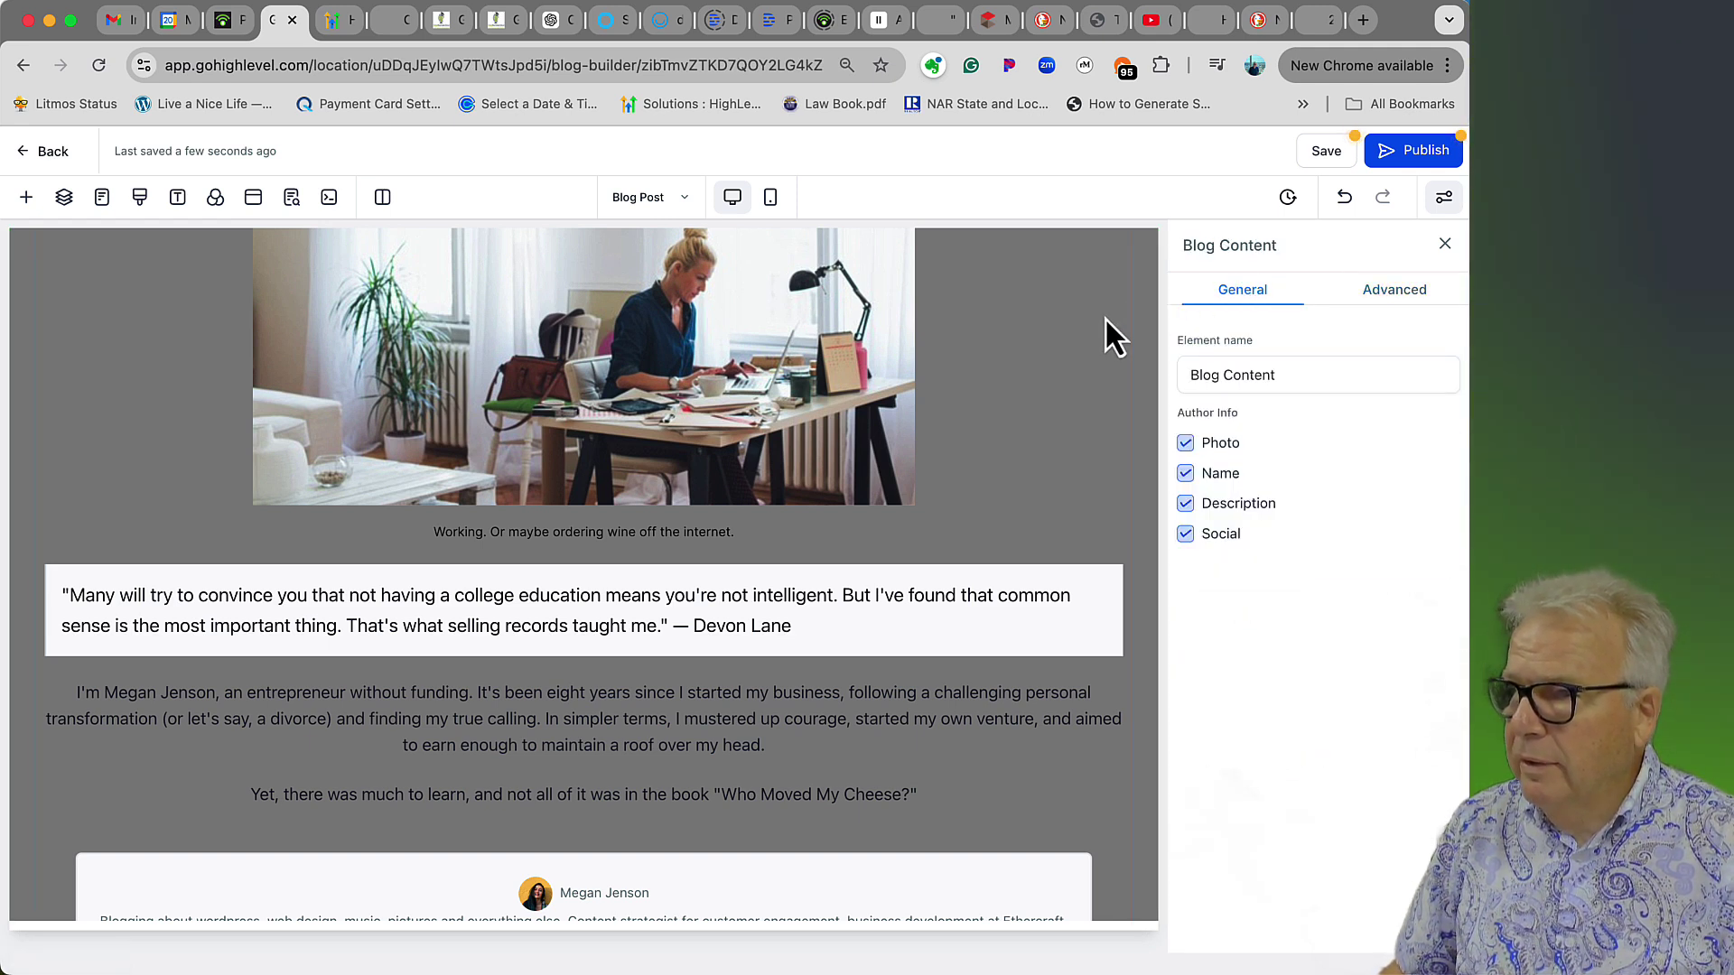
{"action": "left_click", "coordinate": [1143, 325]}
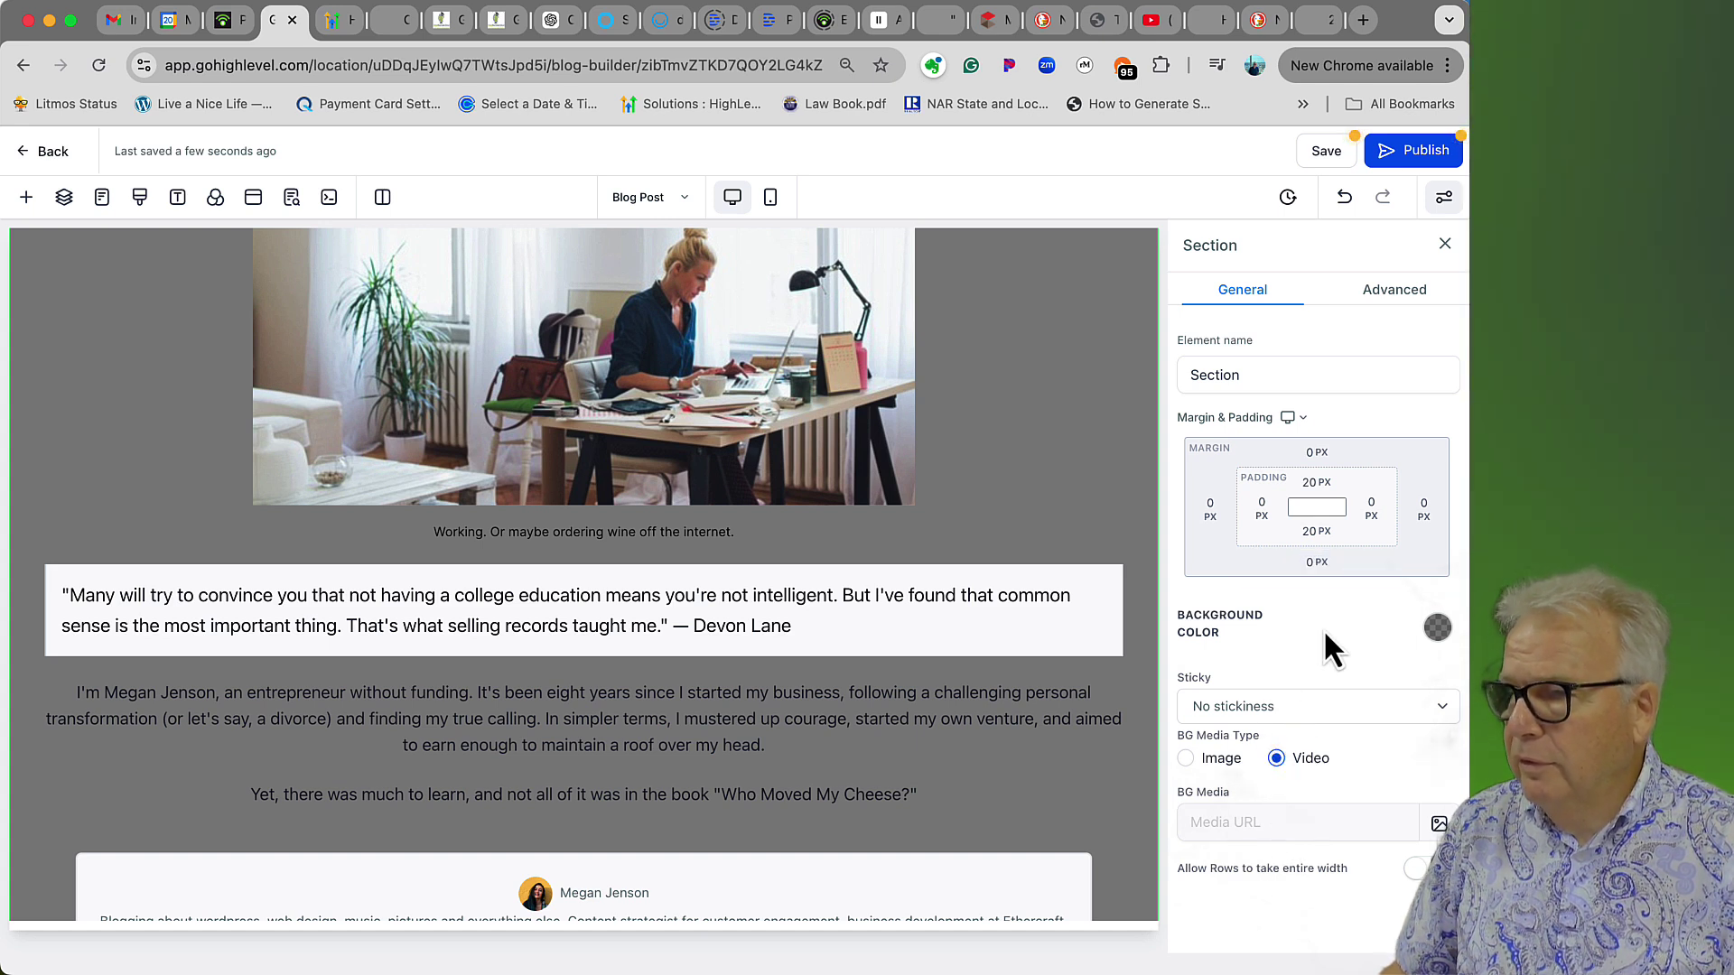
- Publish the Blog Post template and open the live "How to Create Effective Agendas for Sales Meetings" post from the website's blog
{"action": "left_click", "coordinate": [1327, 151]}
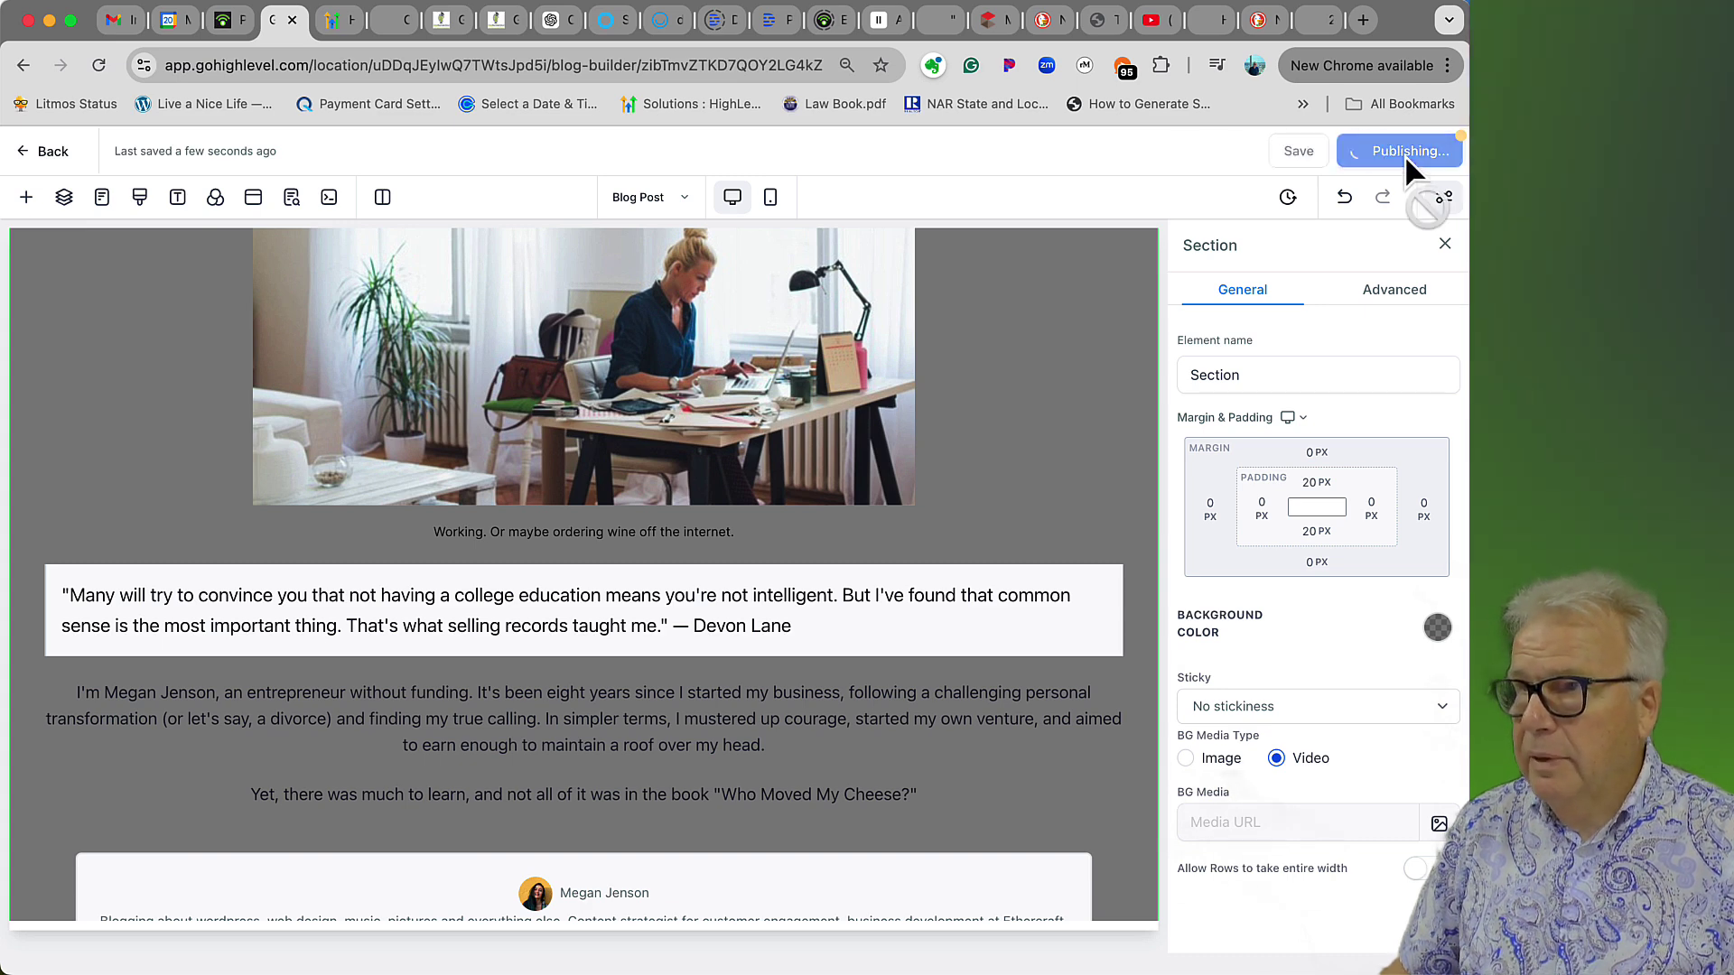
{"action": "left_click", "coordinate": [1317, 25]}
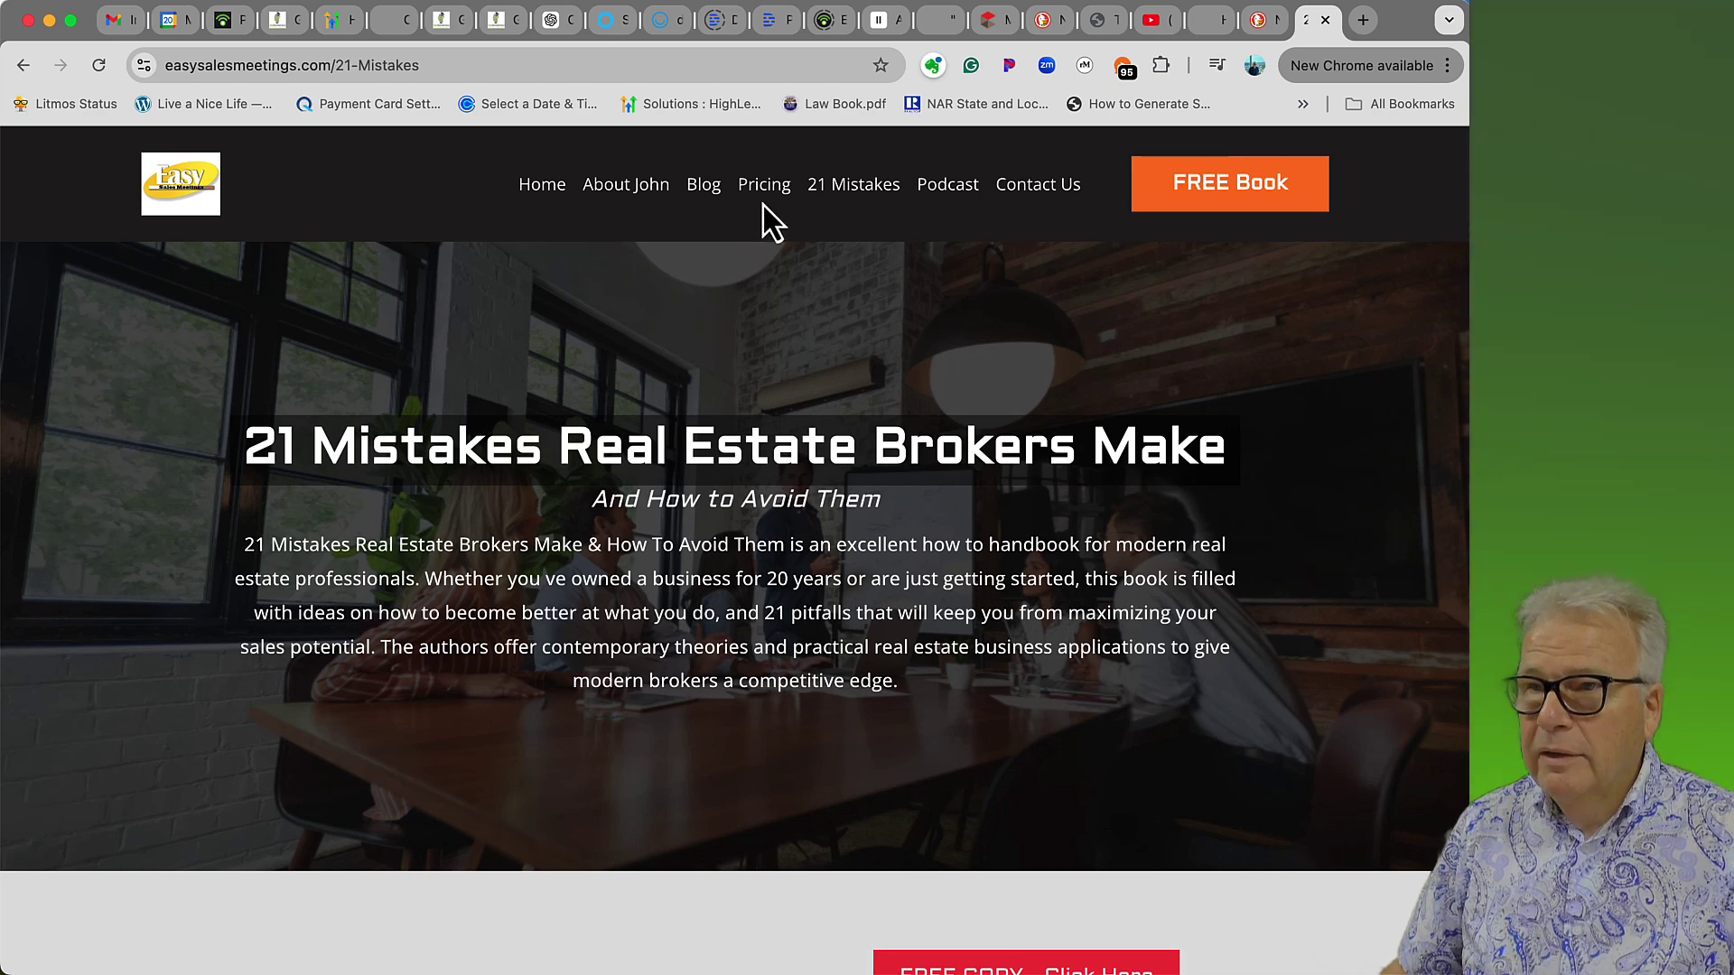
{"action": "left_click", "coordinate": [710, 189]}
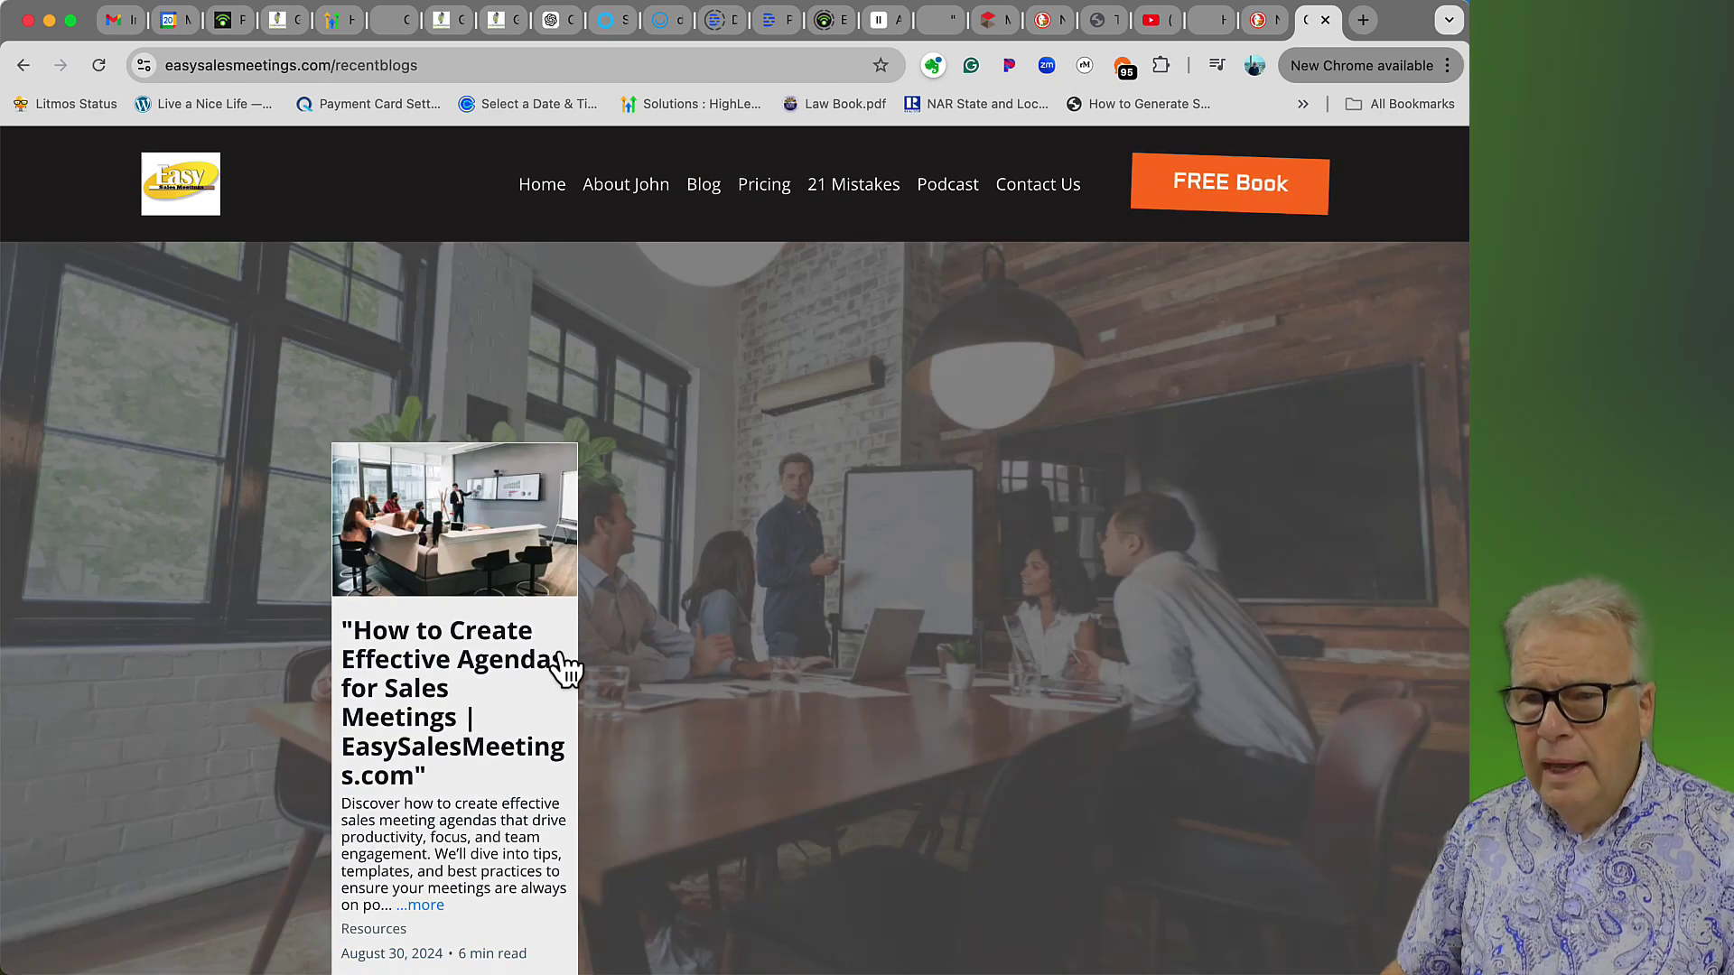
{"action": "left_click", "coordinate": [452, 669]}
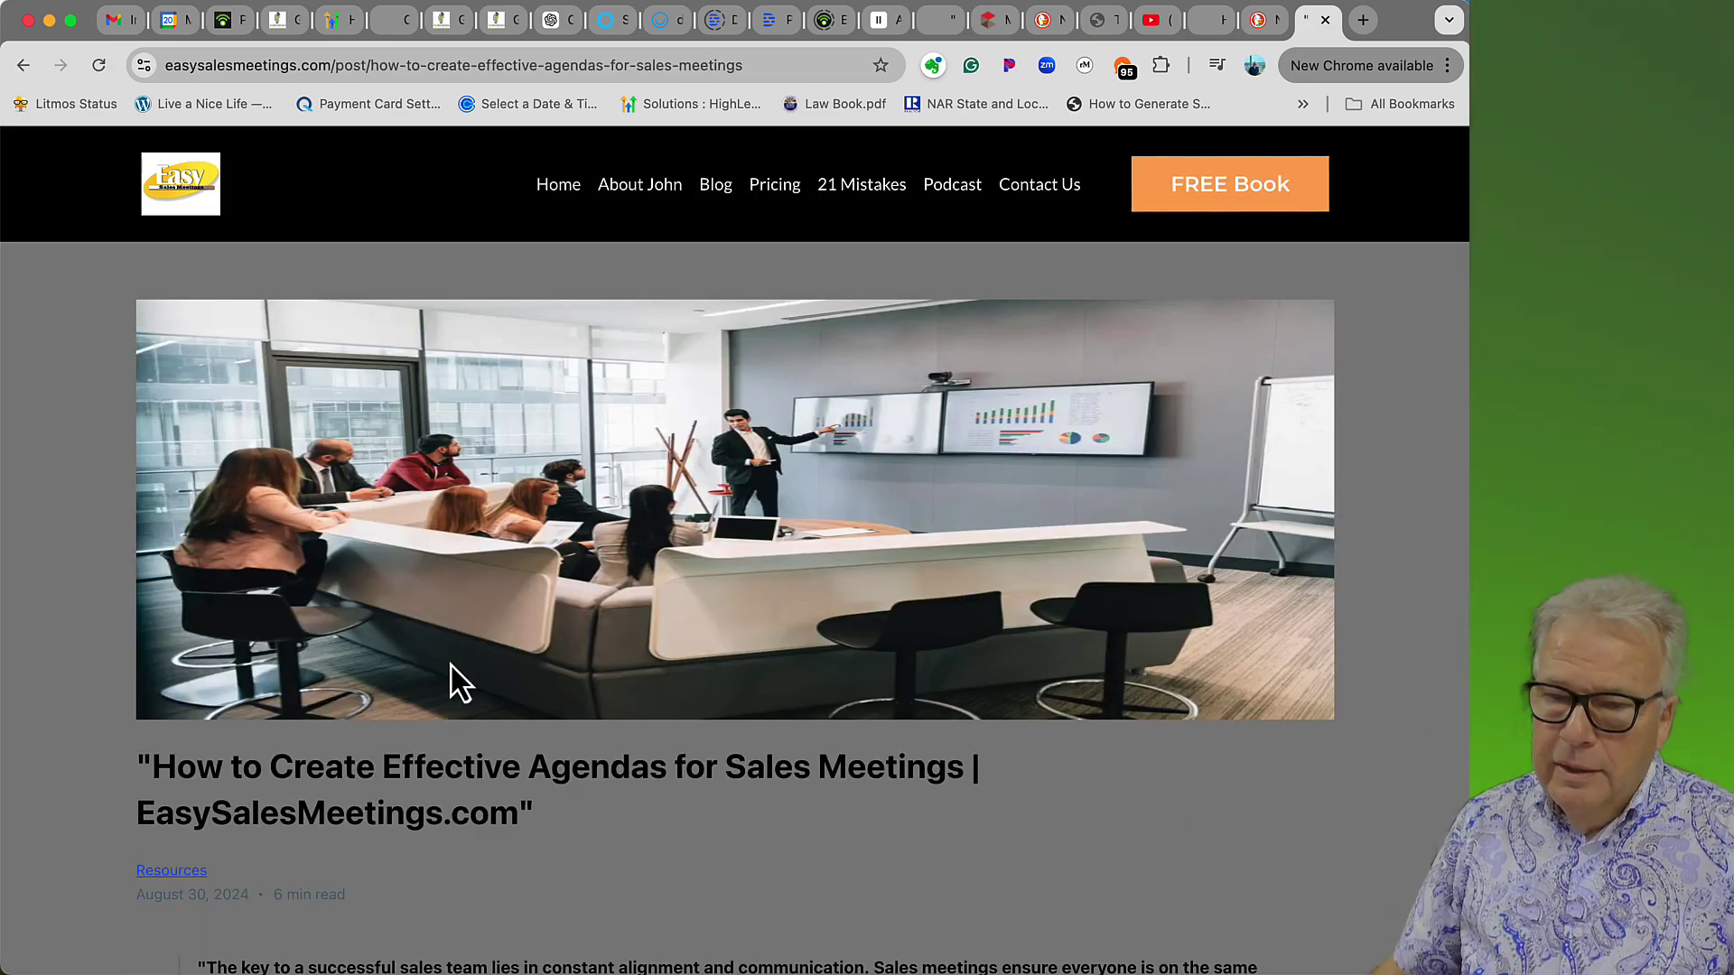
- Examine the published post from header to footer, checking how the text, author box and footer look on the dark background
{"action": "scroll", "coordinate": [501, 776], "scroll_direction": "down", "scroll_amount": 5}
{"action": "scroll", "coordinate": [501, 776], "scroll_direction": "down", "scroll_amount": 10}
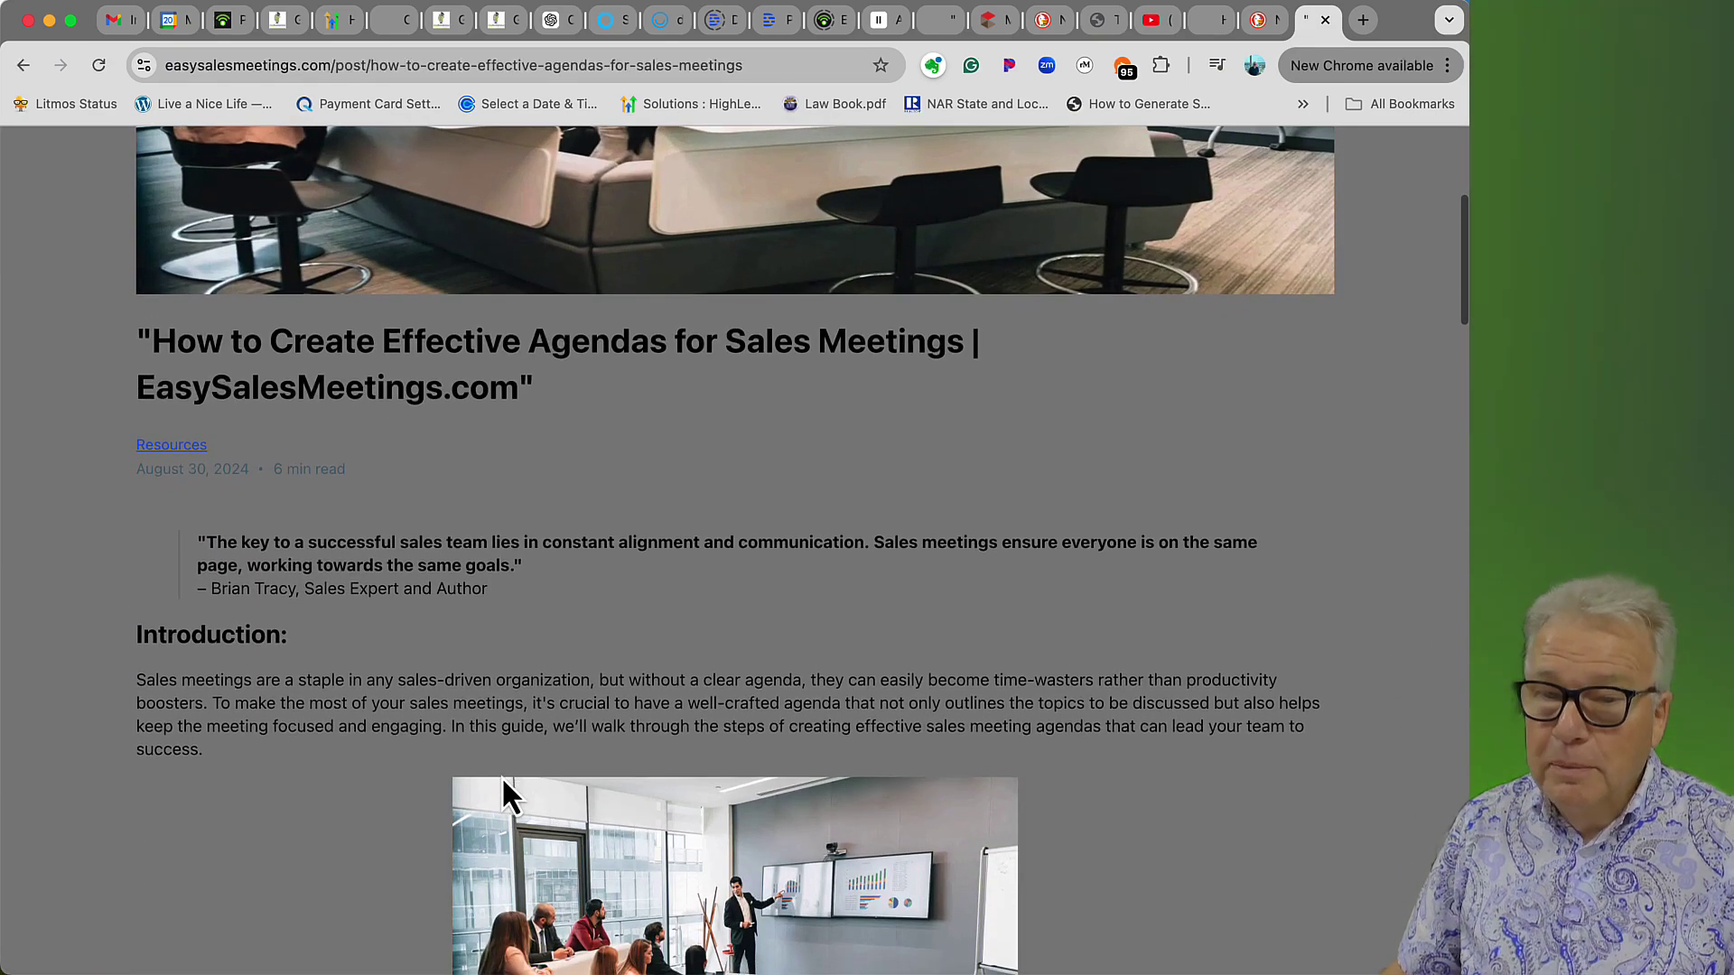
{"action": "scroll", "coordinate": [501, 776], "scroll_direction": "down", "scroll_amount": 6}
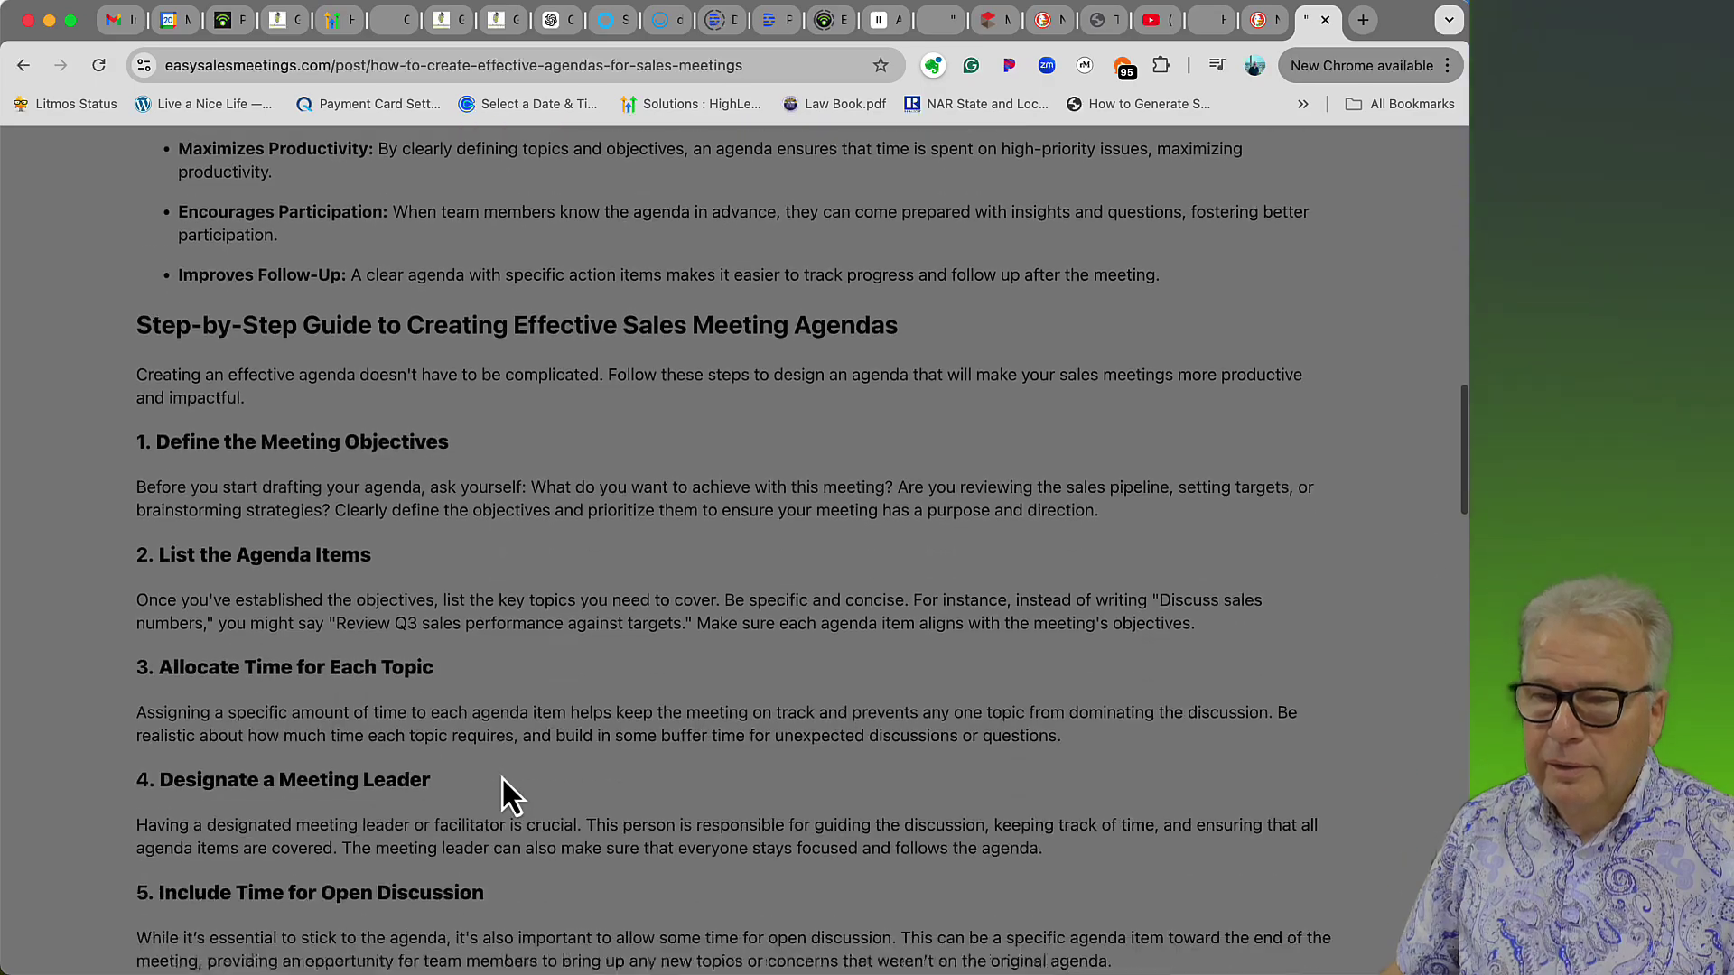
{"action": "scroll", "coordinate": [506, 790], "scroll_direction": "down", "scroll_amount": 5}
{"action": "scroll", "coordinate": [501, 777], "scroll_direction": "down", "scroll_amount": 15}
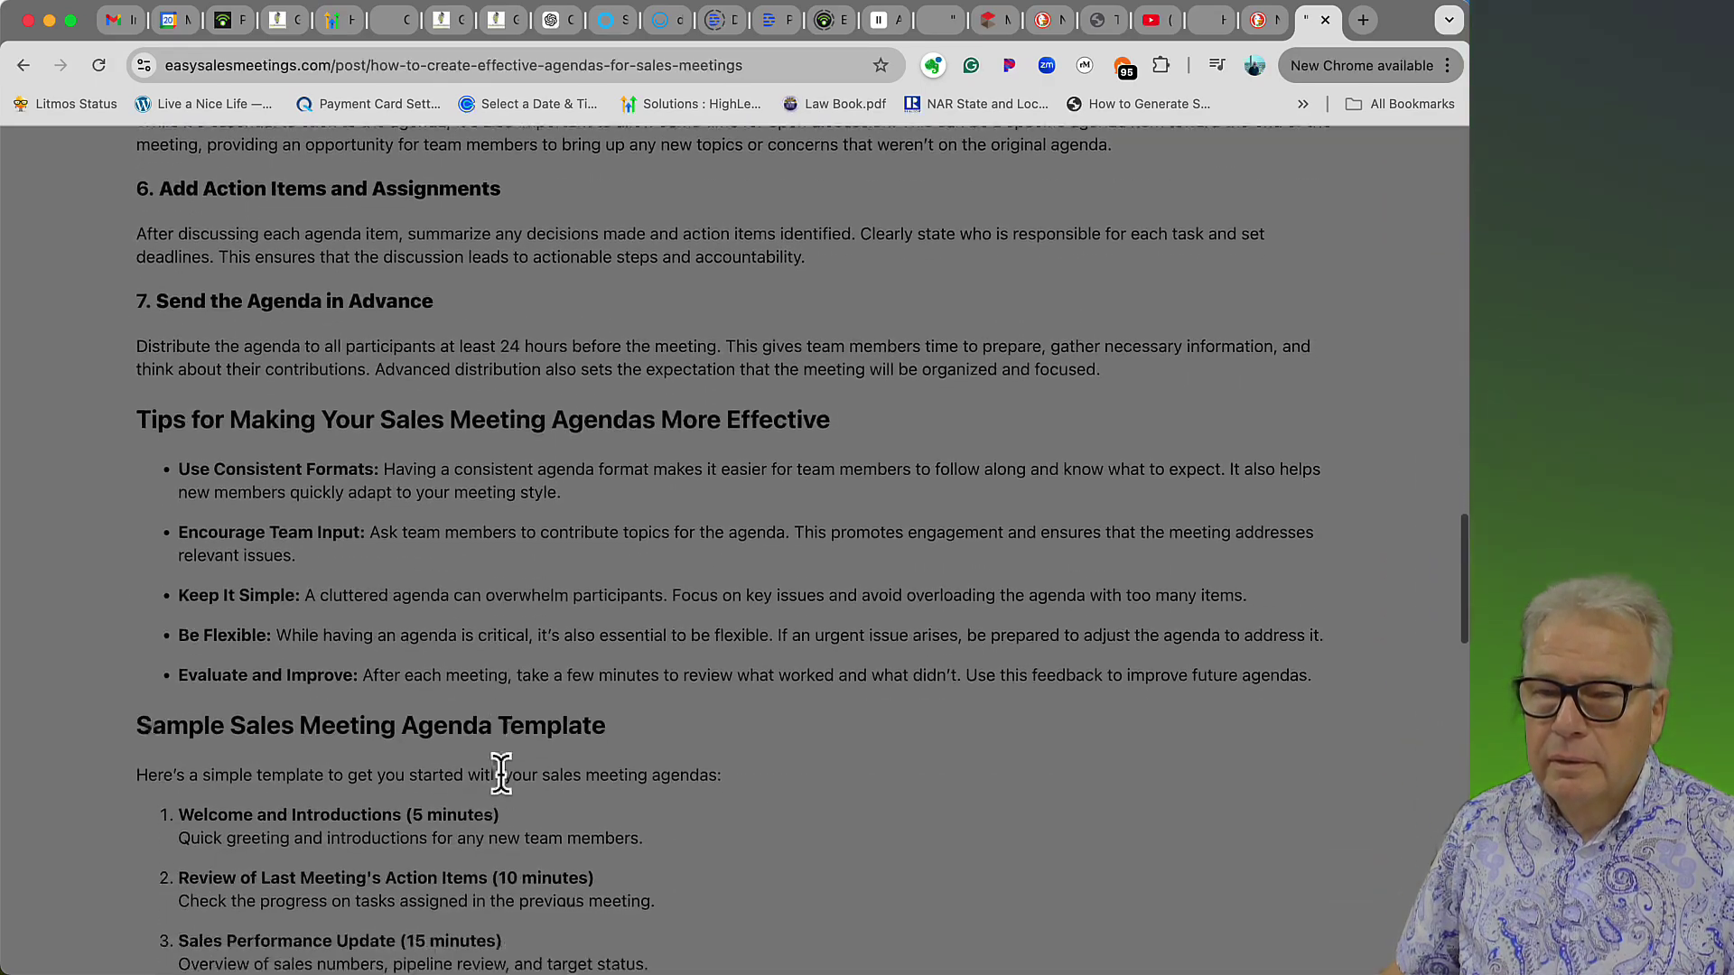
{"action": "scroll", "coordinate": [502, 779], "scroll_direction": "down", "scroll_amount": 10}
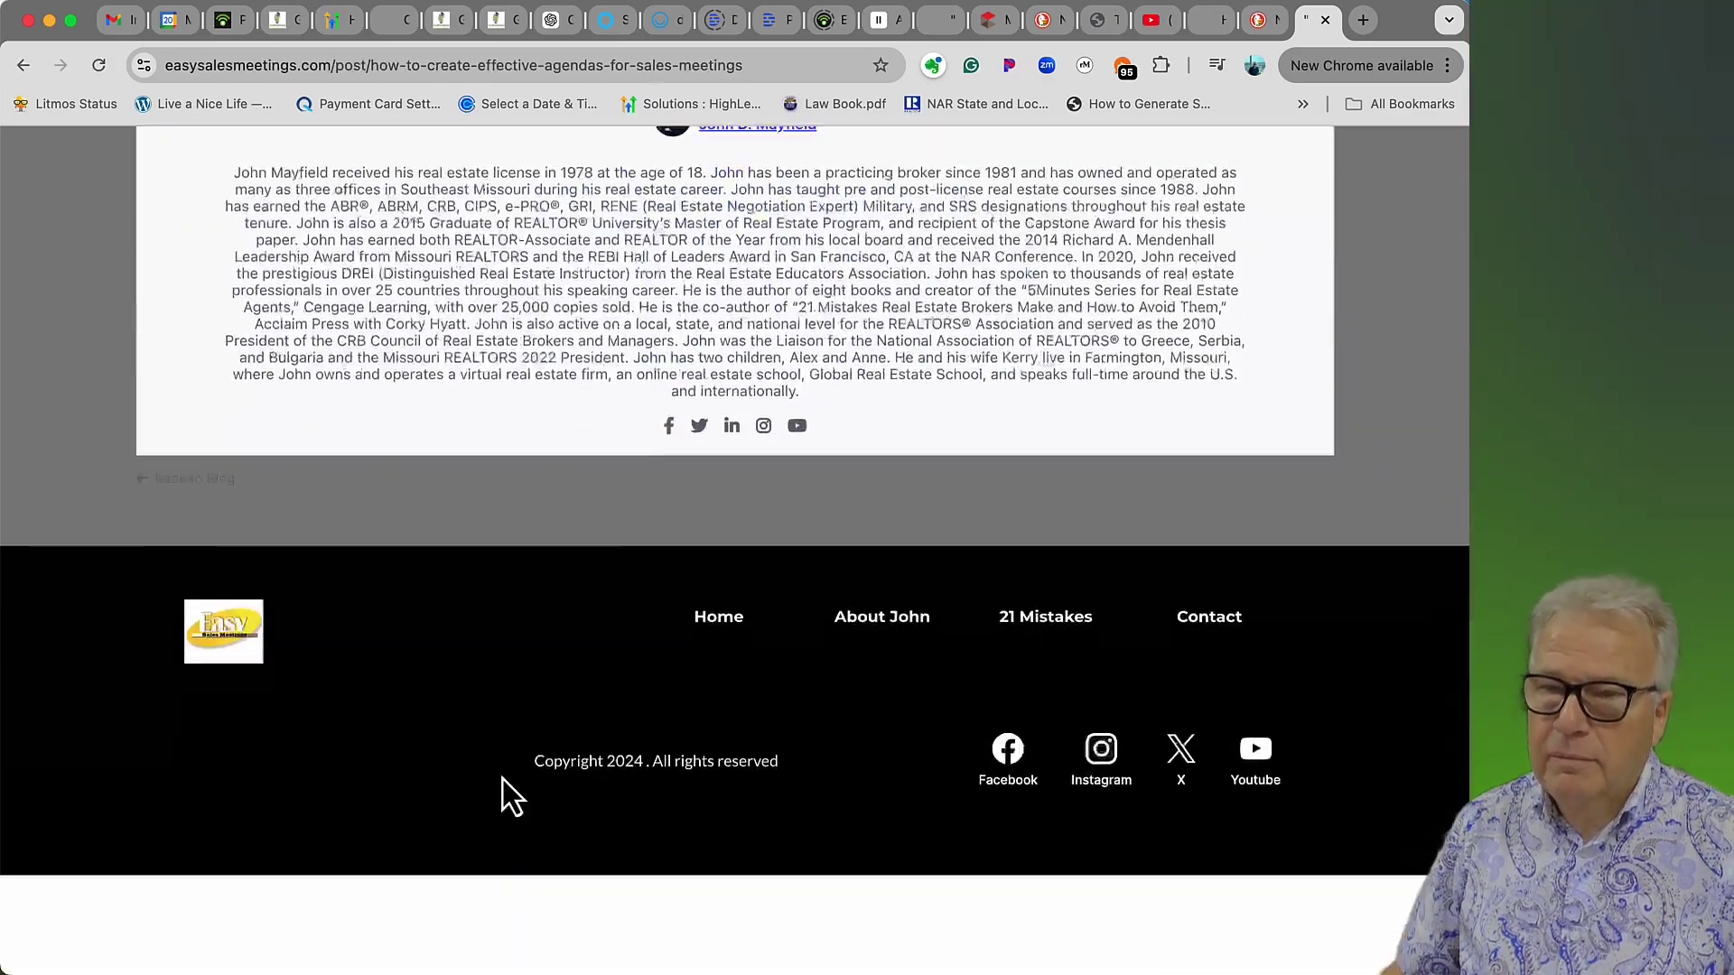
{"action": "scroll", "coordinate": [502, 779], "scroll_direction": "up", "scroll_amount": 5}
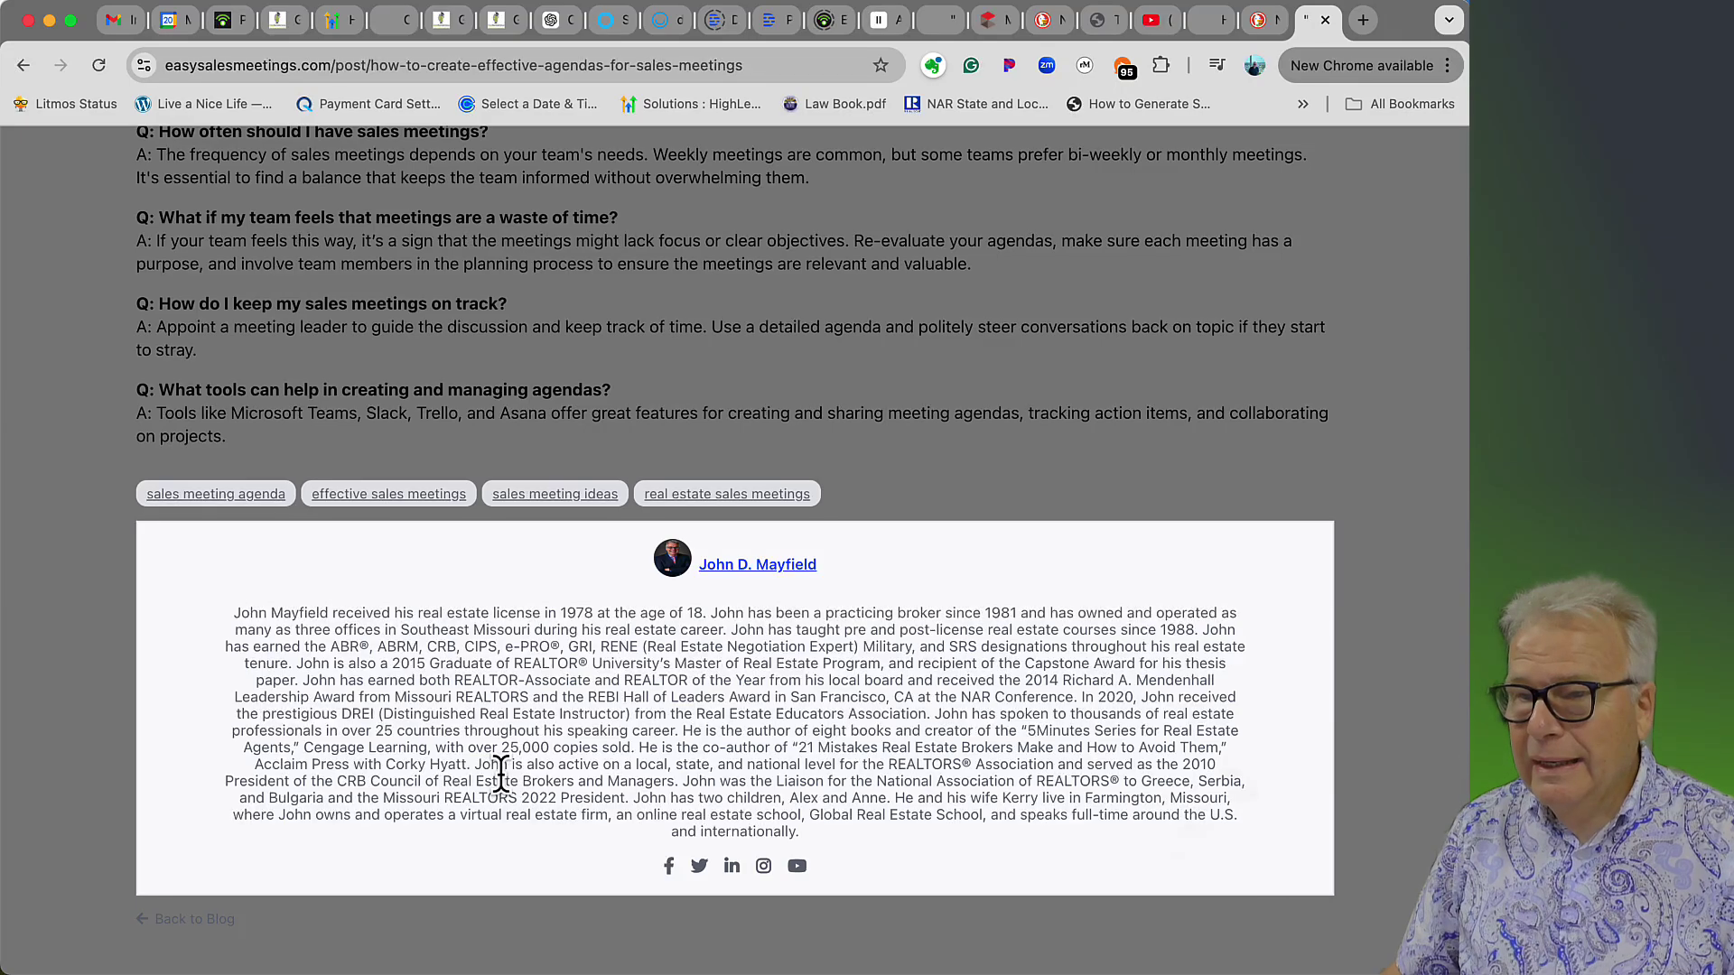
{"action": "scroll", "coordinate": [542, 738], "scroll_direction": "up", "scroll_amount": 10}
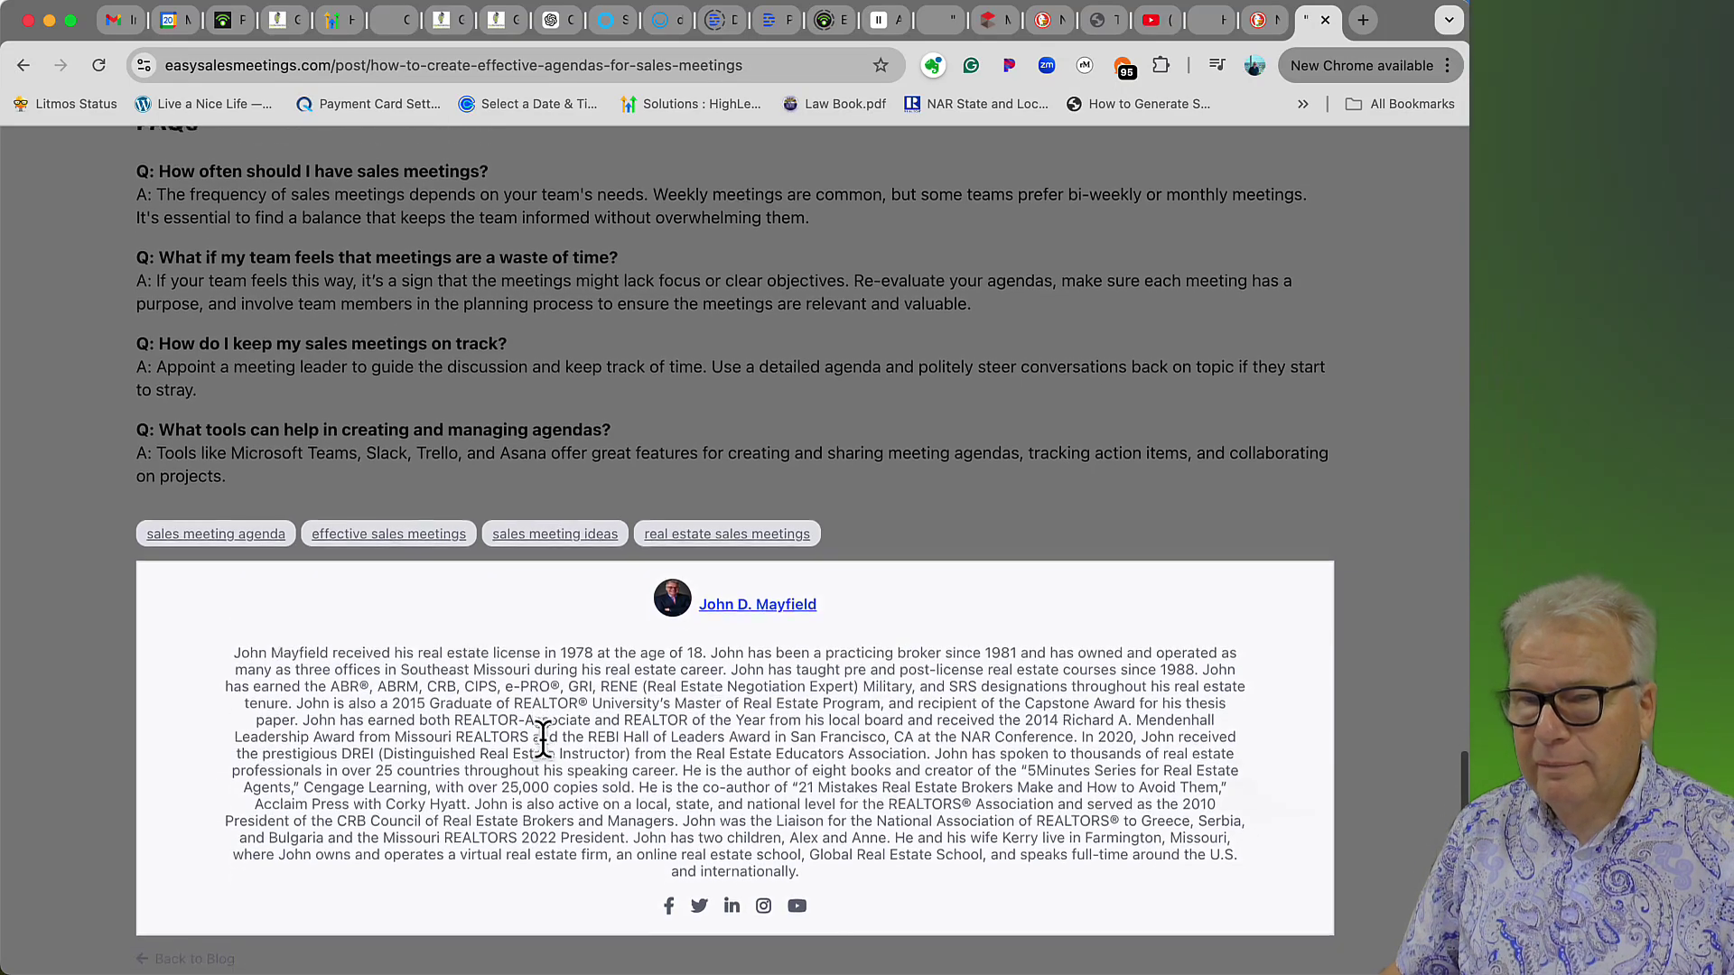
{"action": "scroll", "coordinate": [699, 741], "scroll_direction": "up", "scroll_amount": 20}
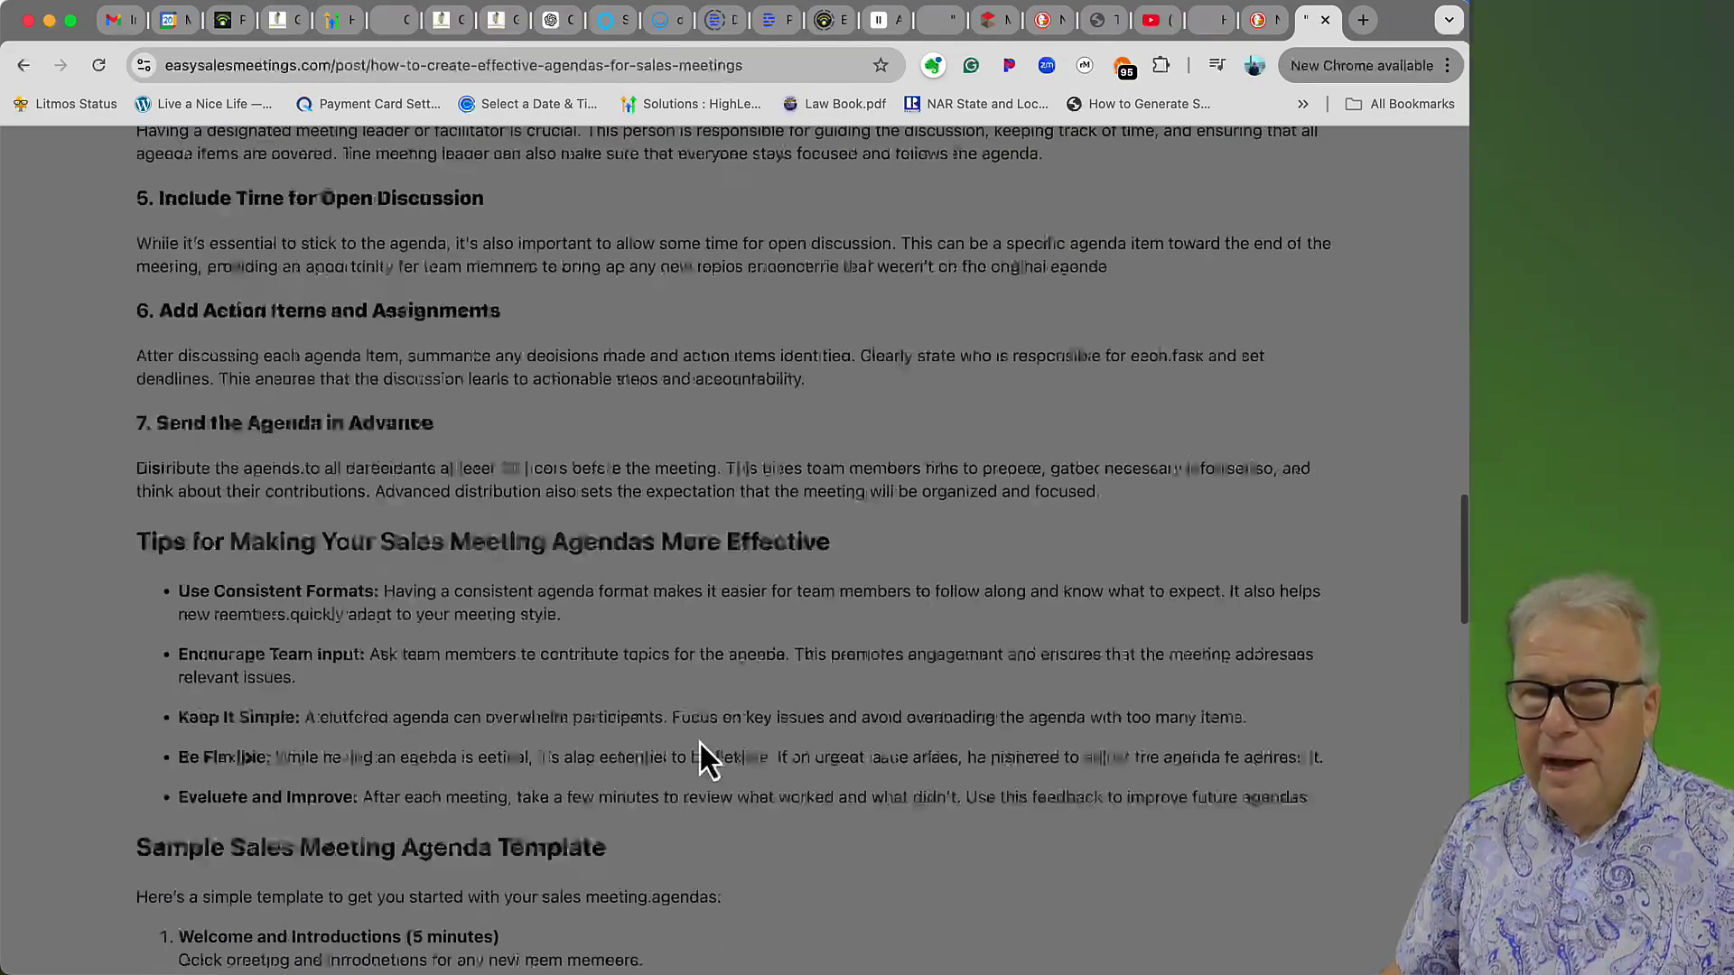
{"action": "scroll", "coordinate": [699, 740], "scroll_direction": "up", "scroll_amount": 5}
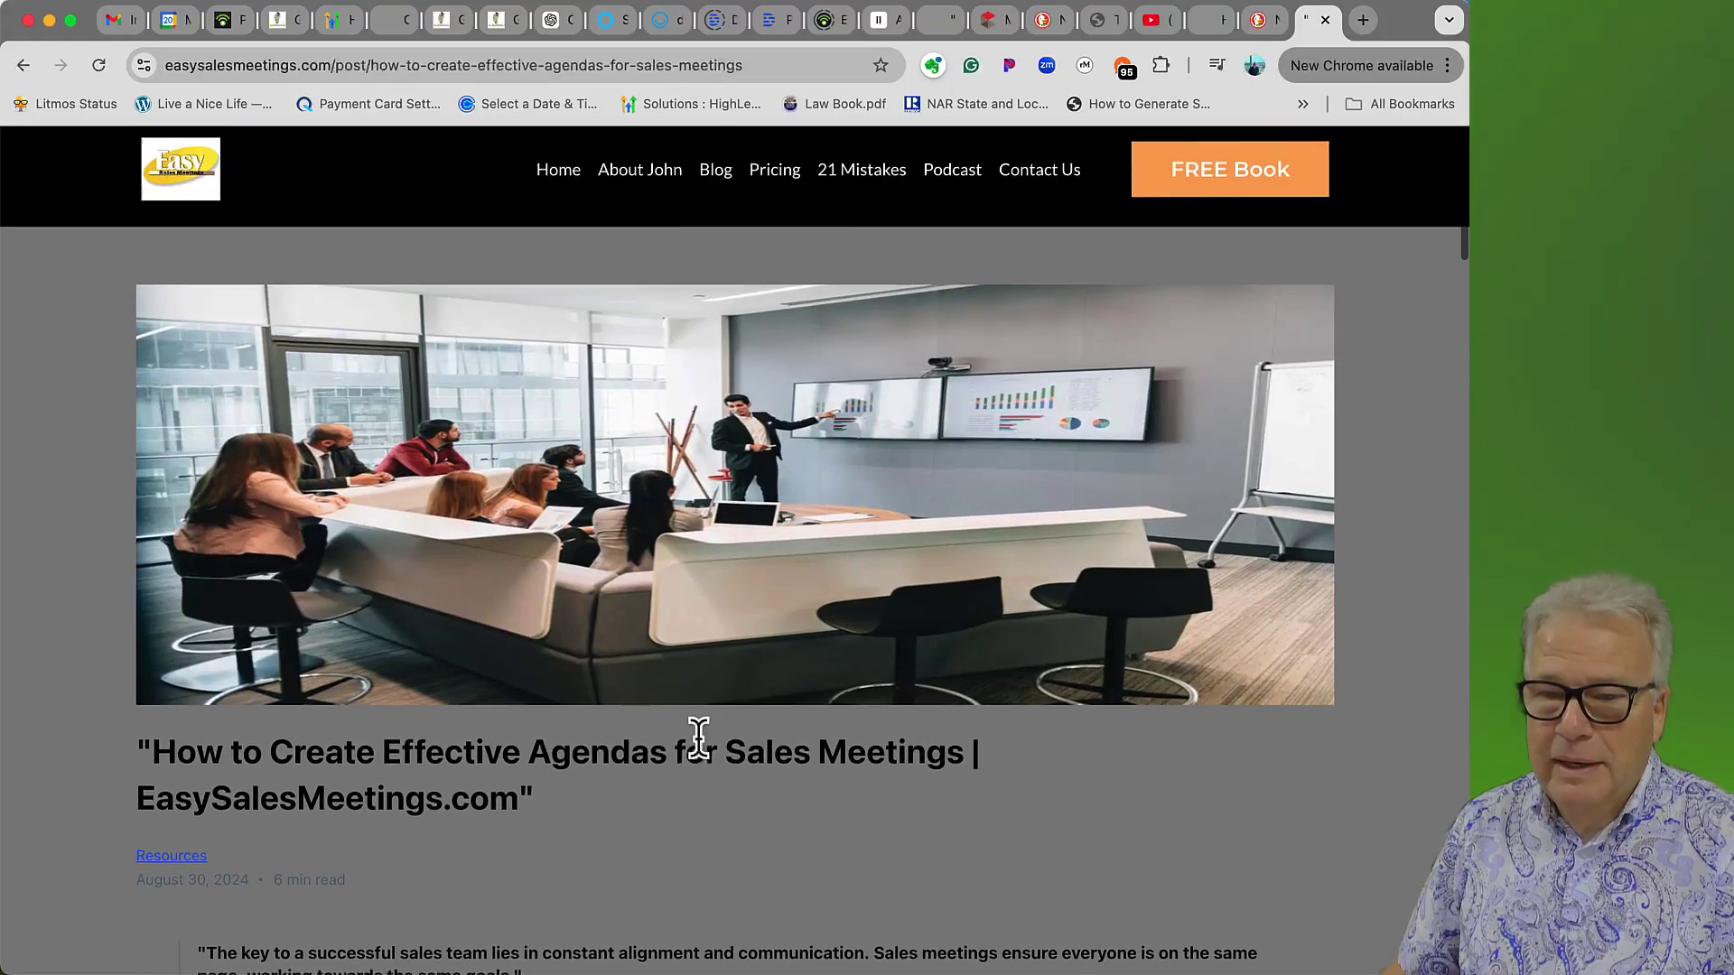
{"action": "scroll", "coordinate": [699, 739], "scroll_direction": "down", "scroll_amount": 2}
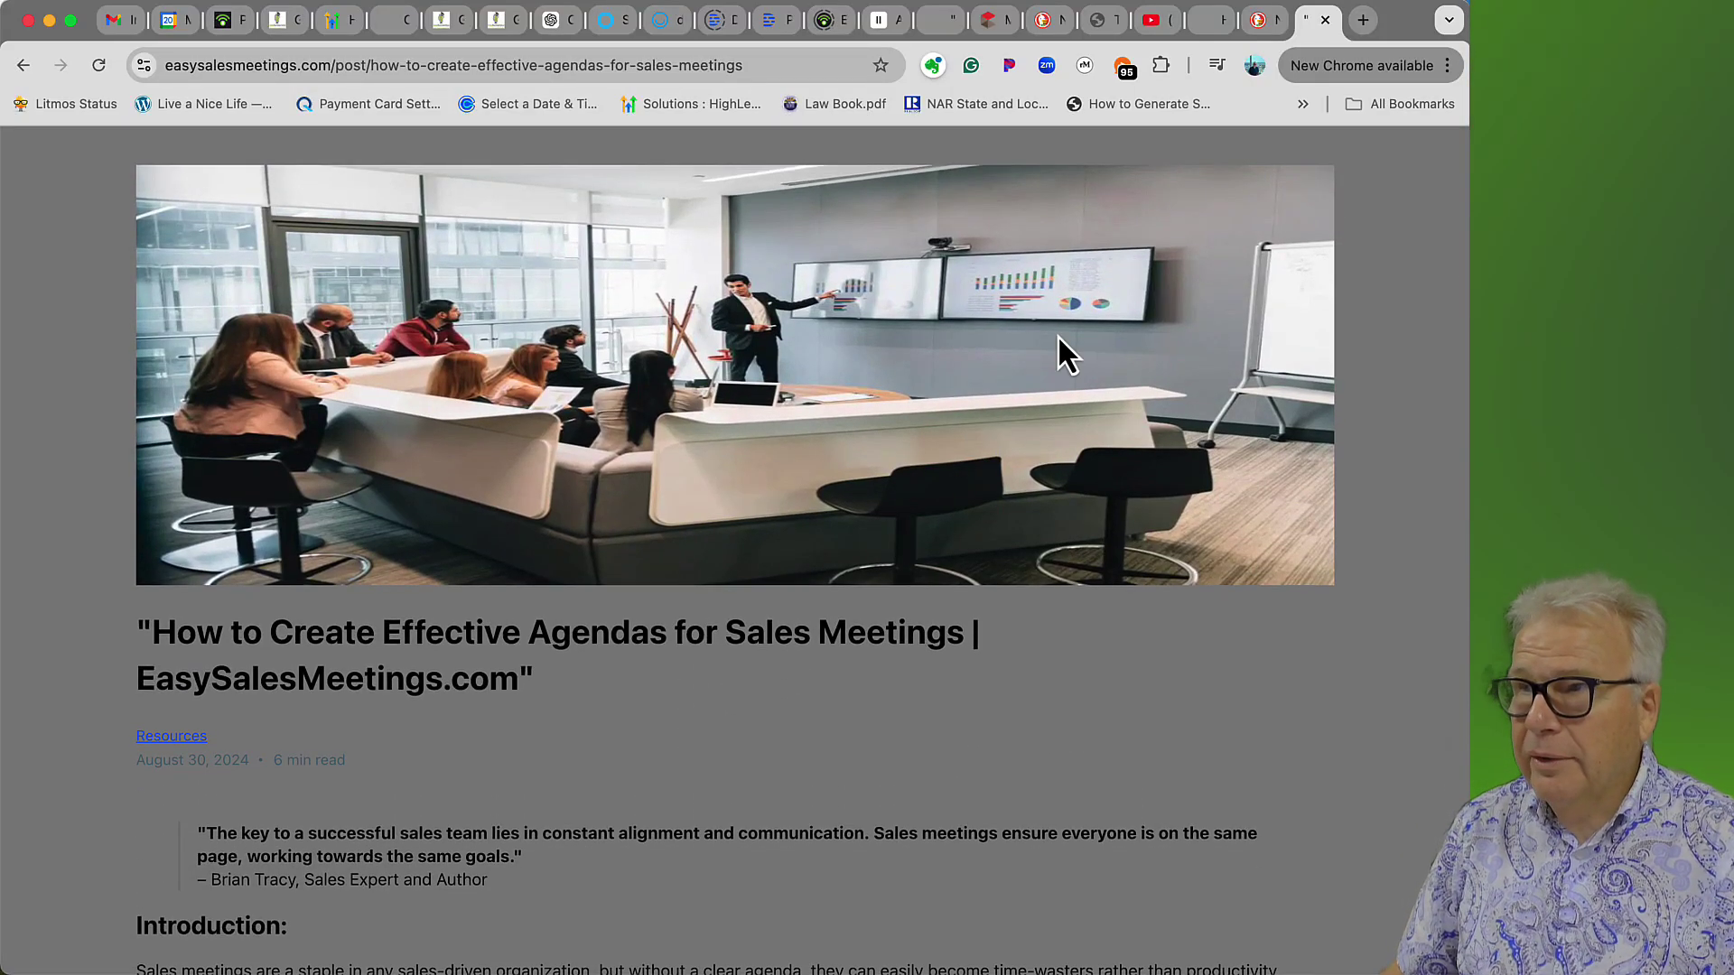
- Return to the blog builder, set the content section's background color to white, and publish the template
{"action": "left_click", "coordinate": [280, 21]}
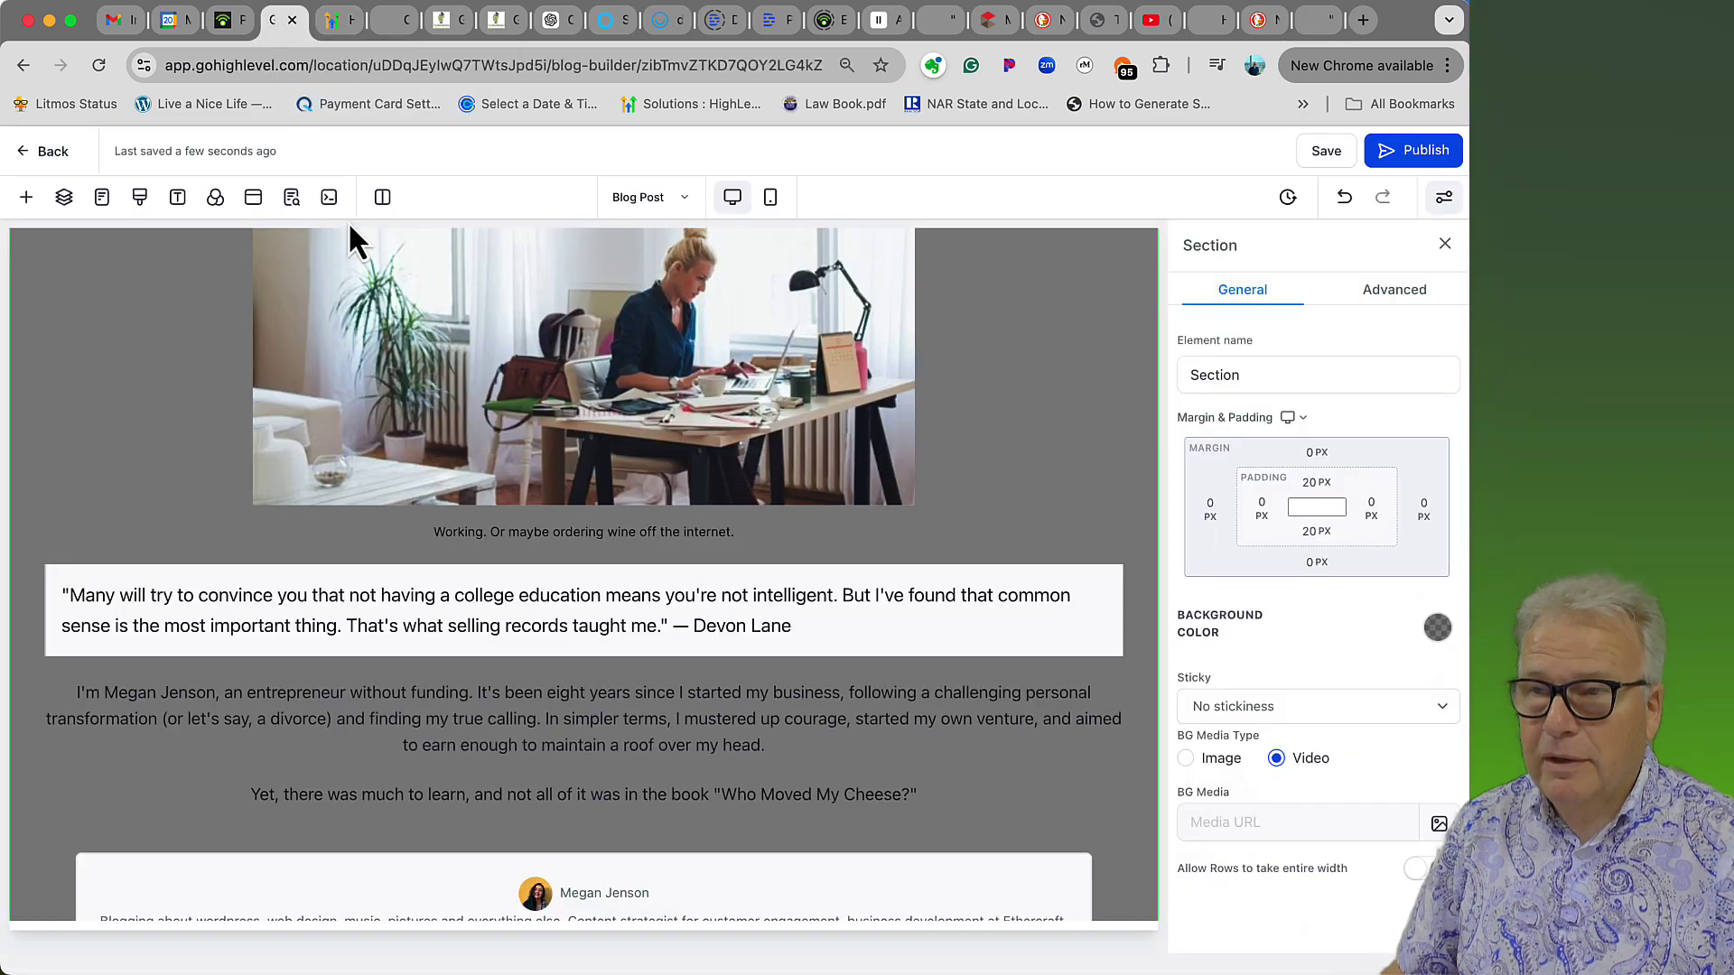
{"action": "left_click", "coordinate": [1437, 626]}
{"action": "left_click", "coordinate": [1260, 679]}
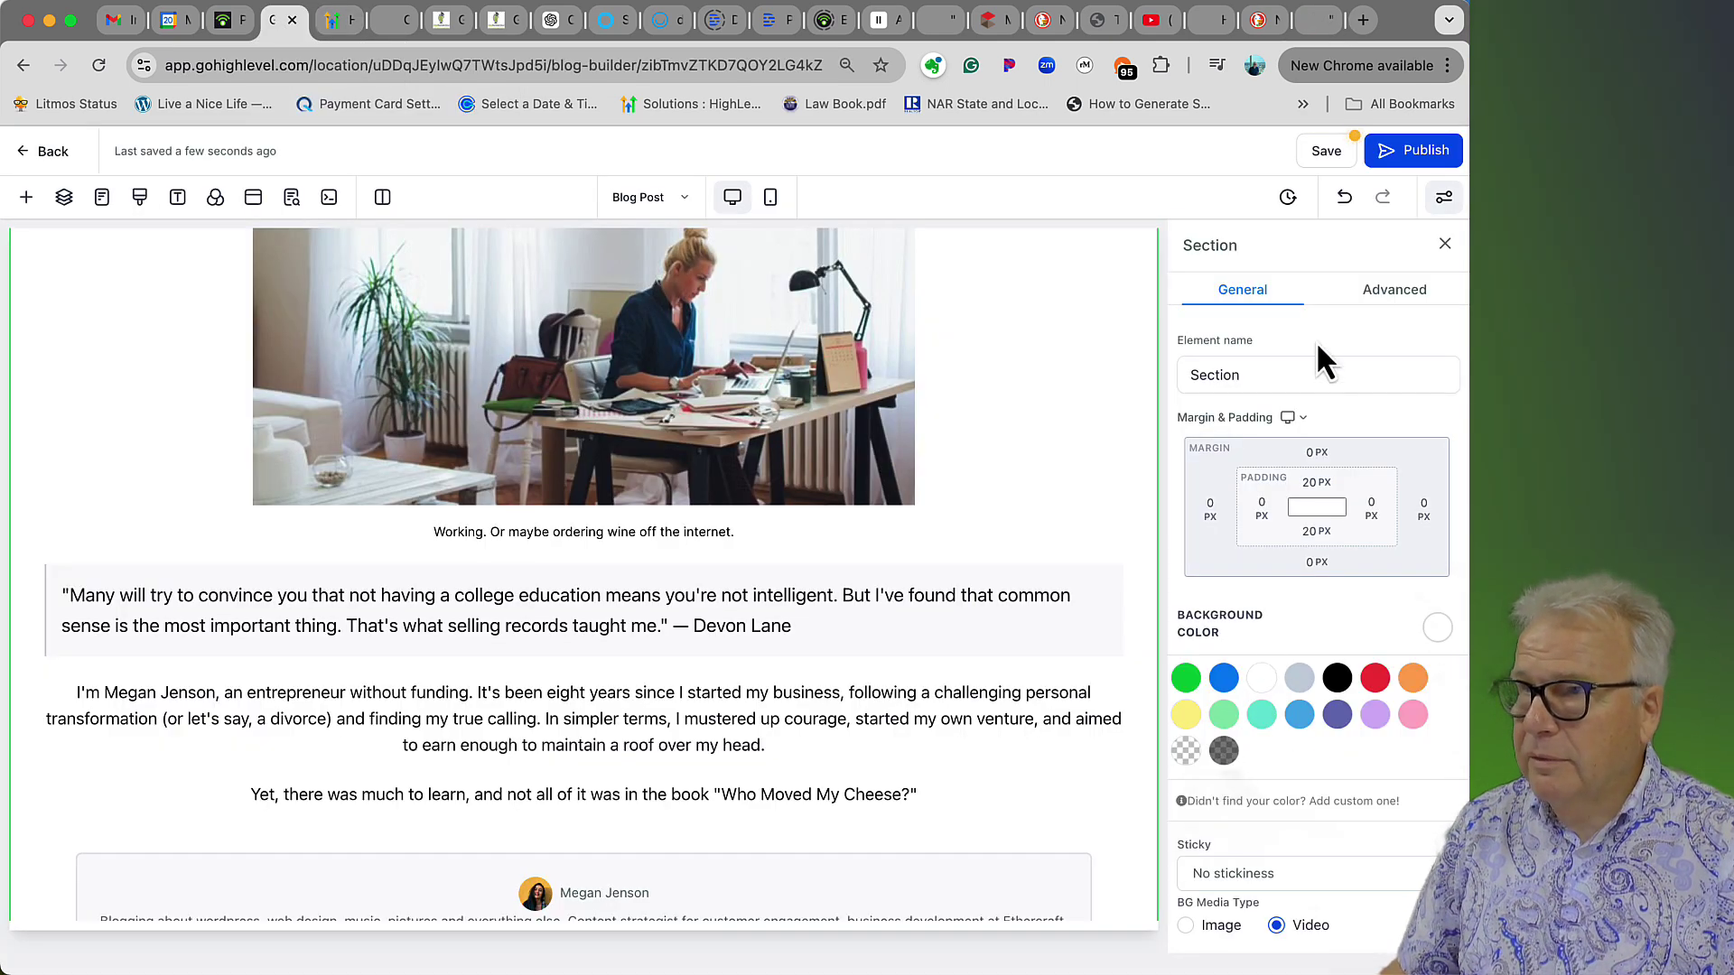
{"action": "left_click", "coordinate": [1396, 152]}
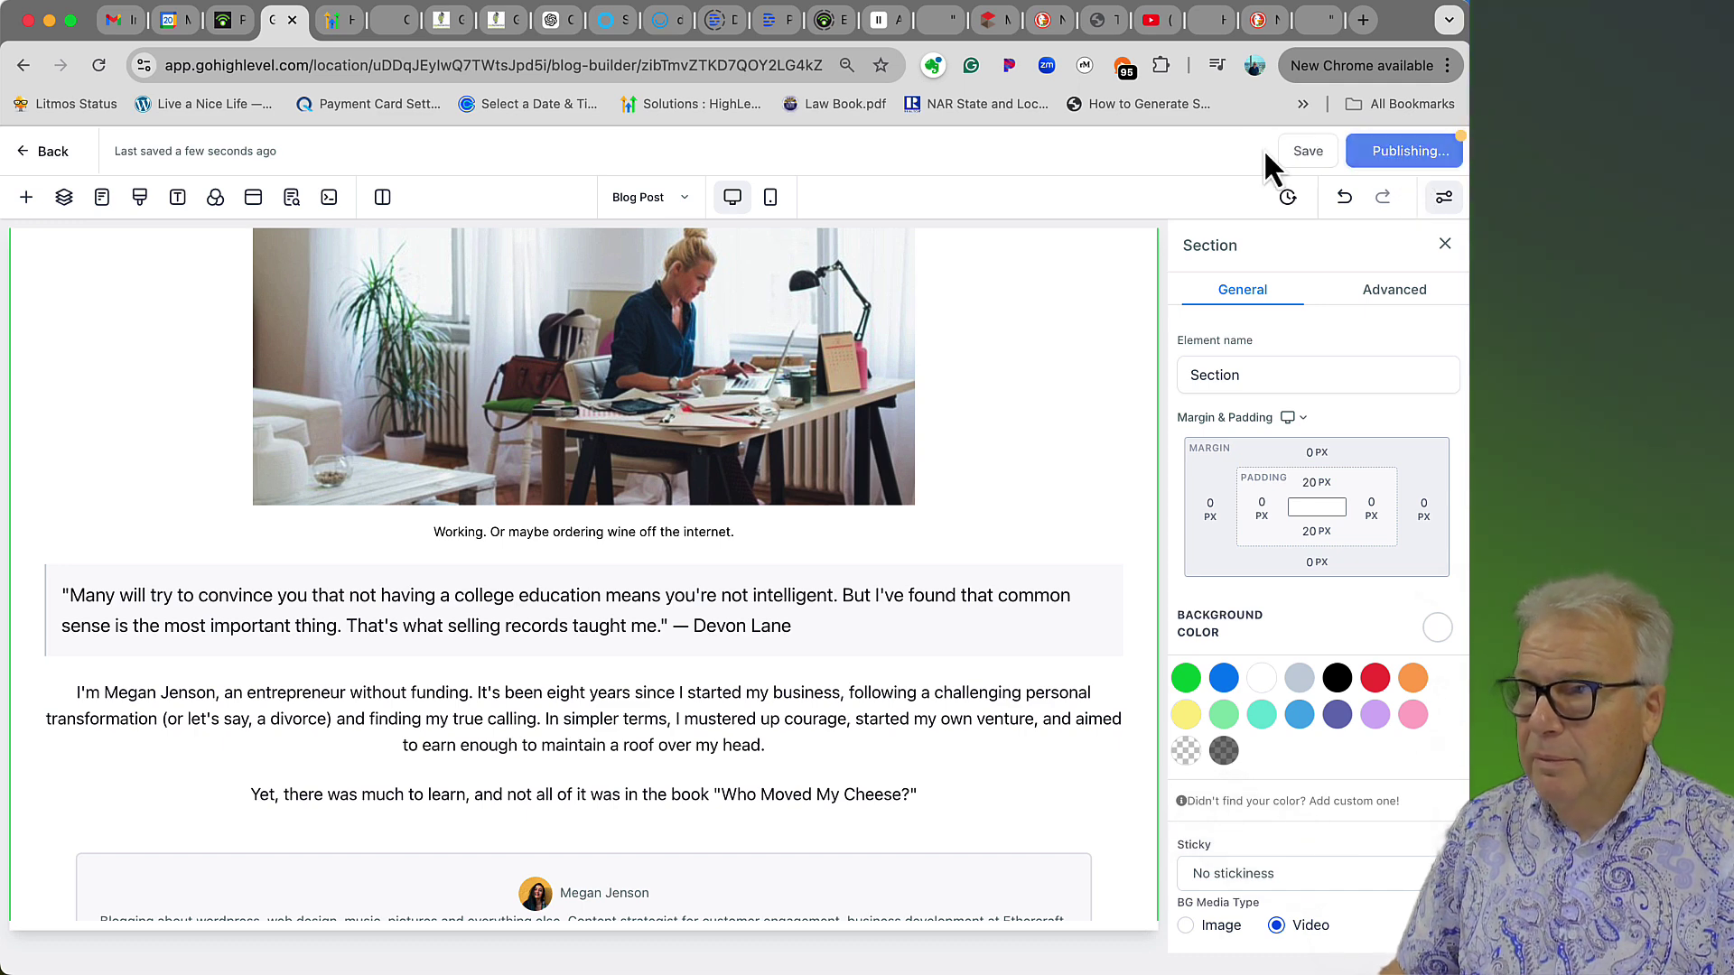
- Leave the builder and reopen the Easy Sales Meetings blog site for editing from the Blogs overview
{"action": "left_click", "coordinate": [45, 151]}
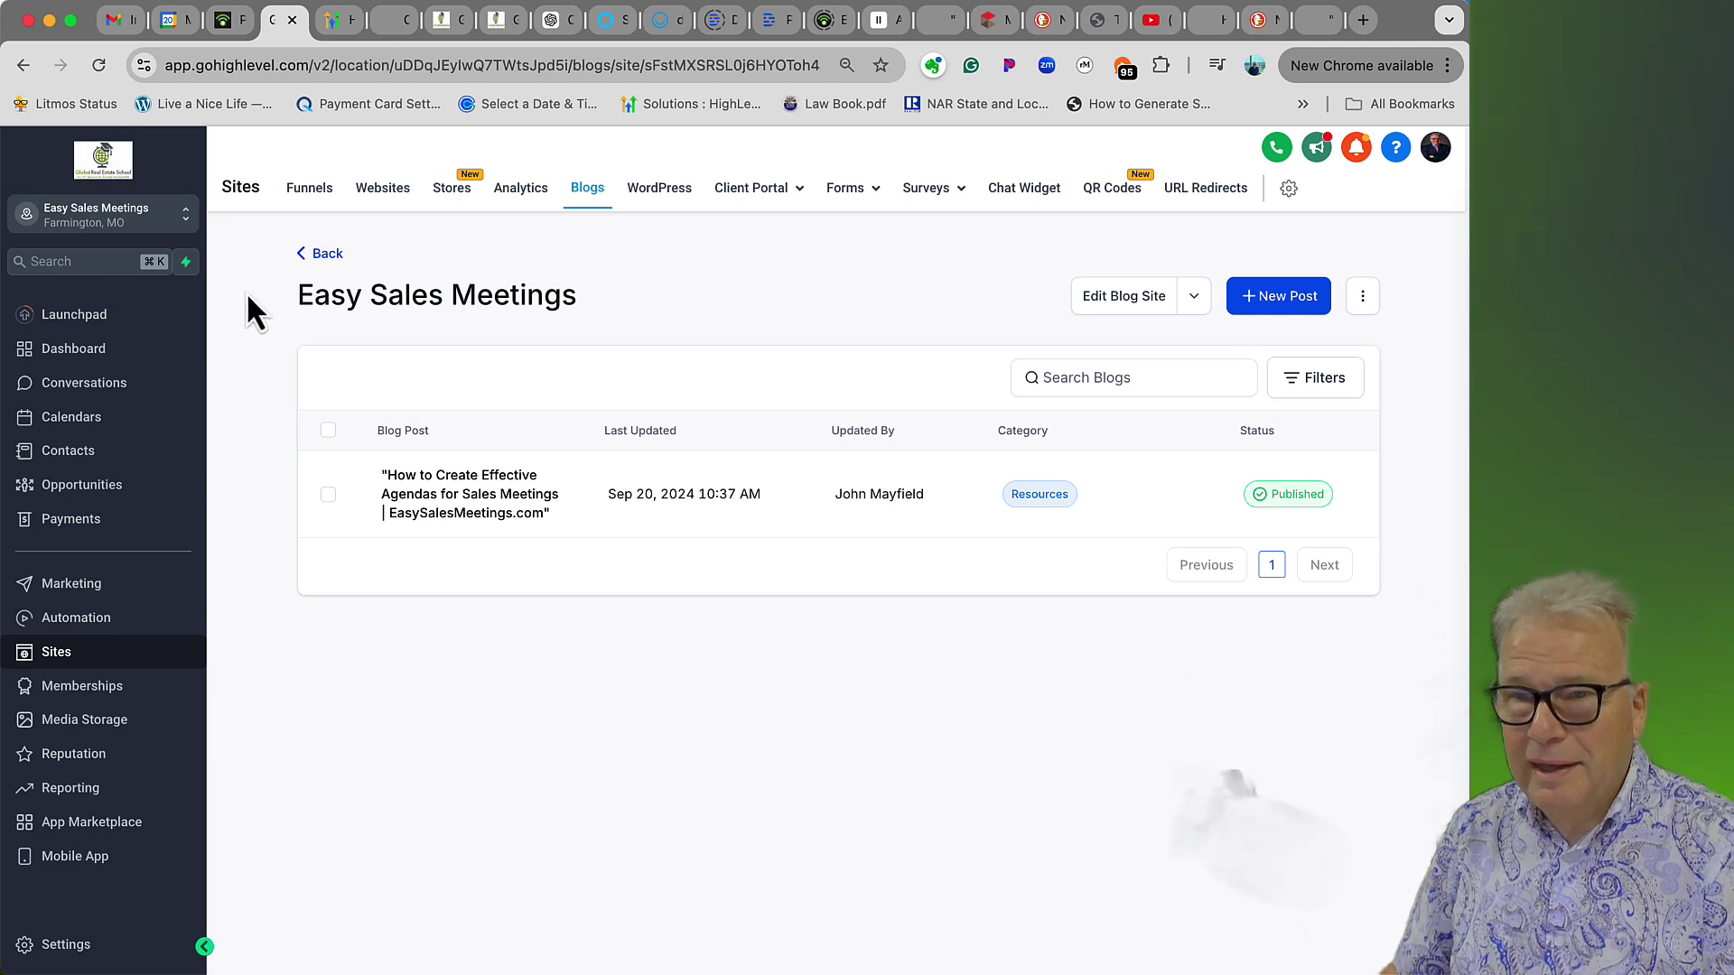
{"action": "left_click", "coordinate": [587, 199]}
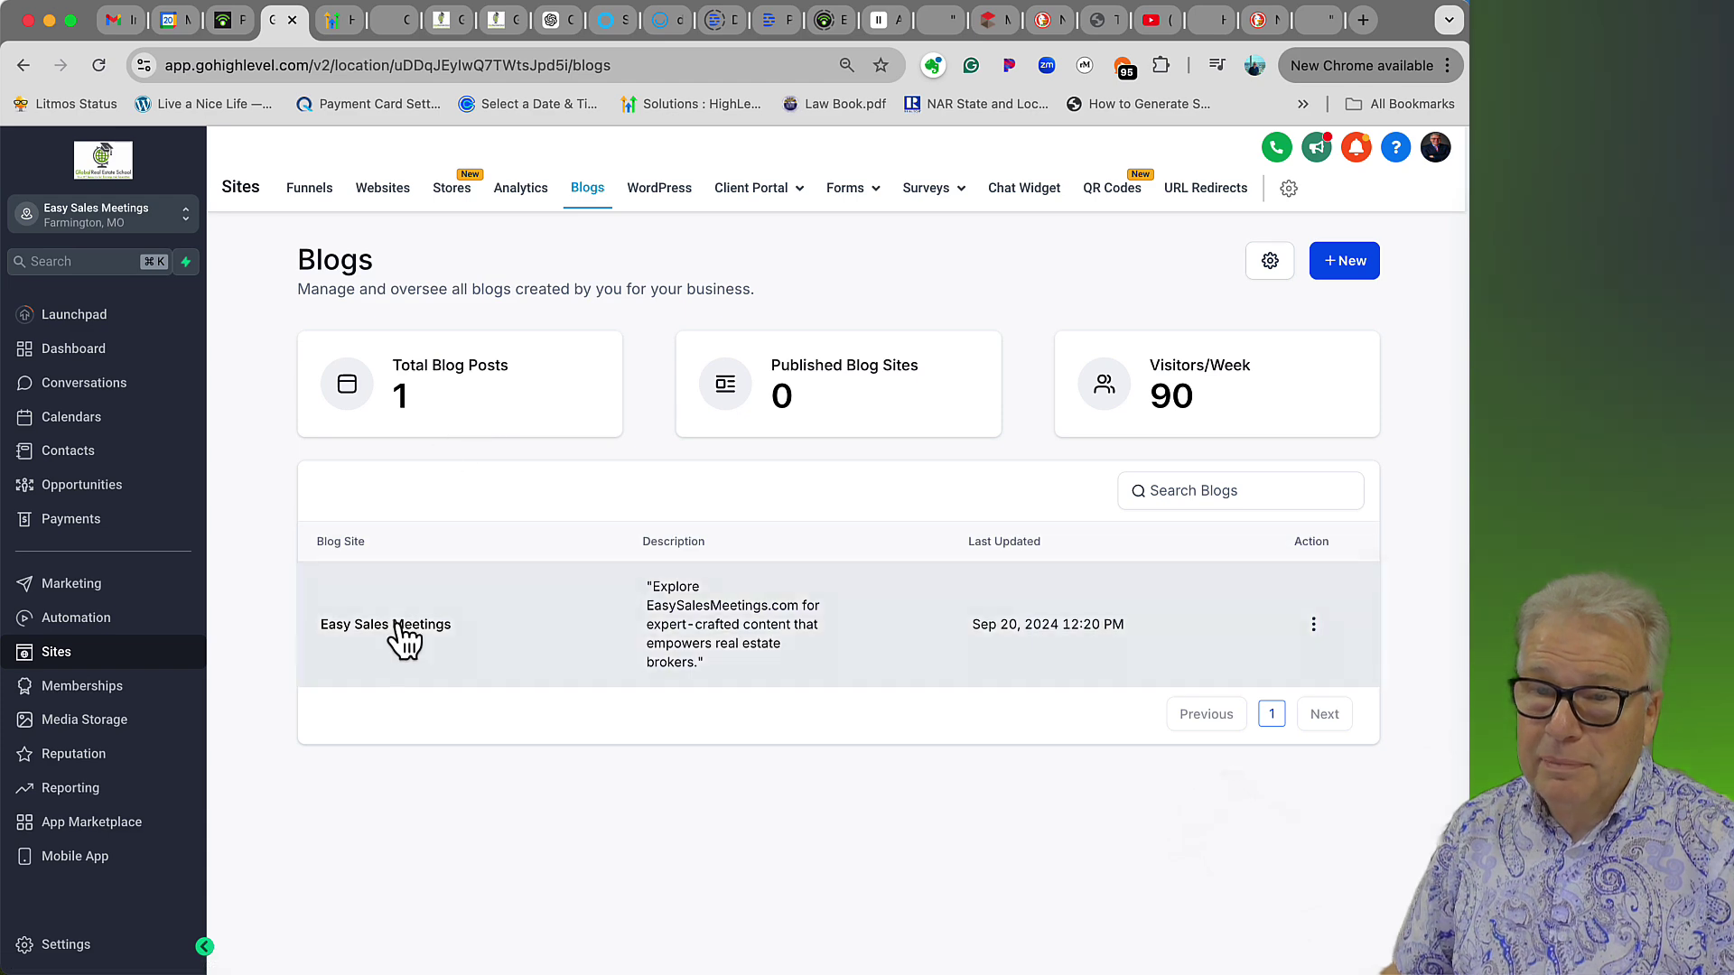
{"action": "left_click", "coordinate": [402, 632]}
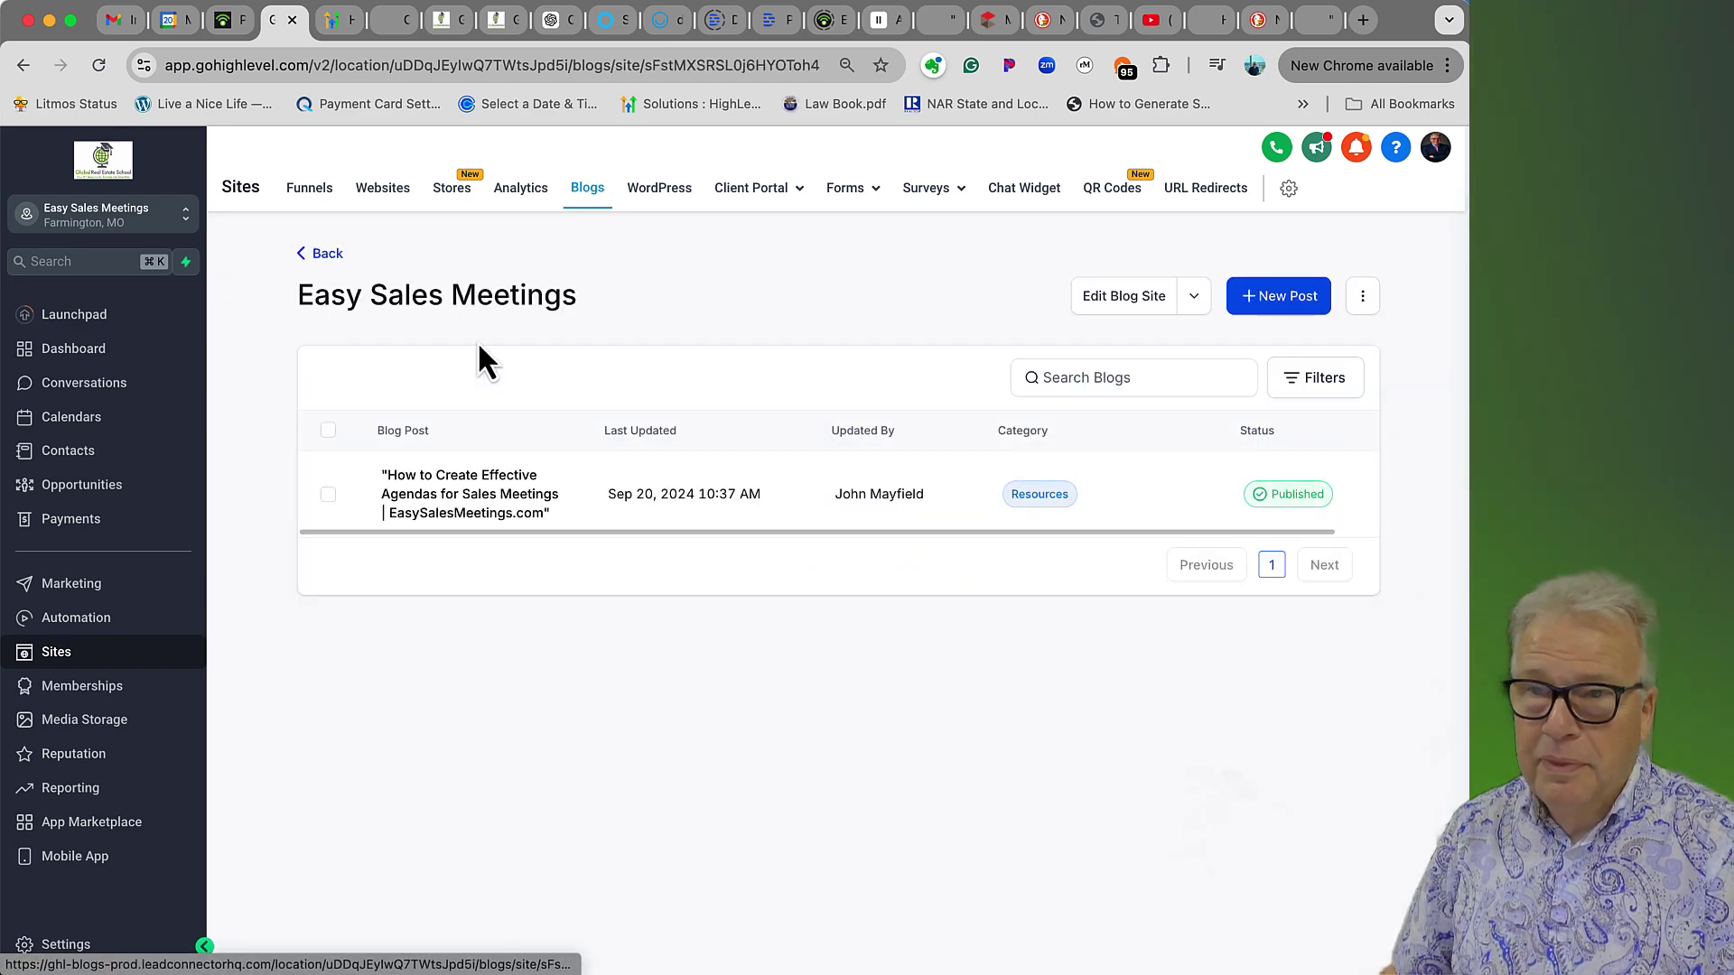
{"action": "left_click", "coordinate": [1110, 301]}
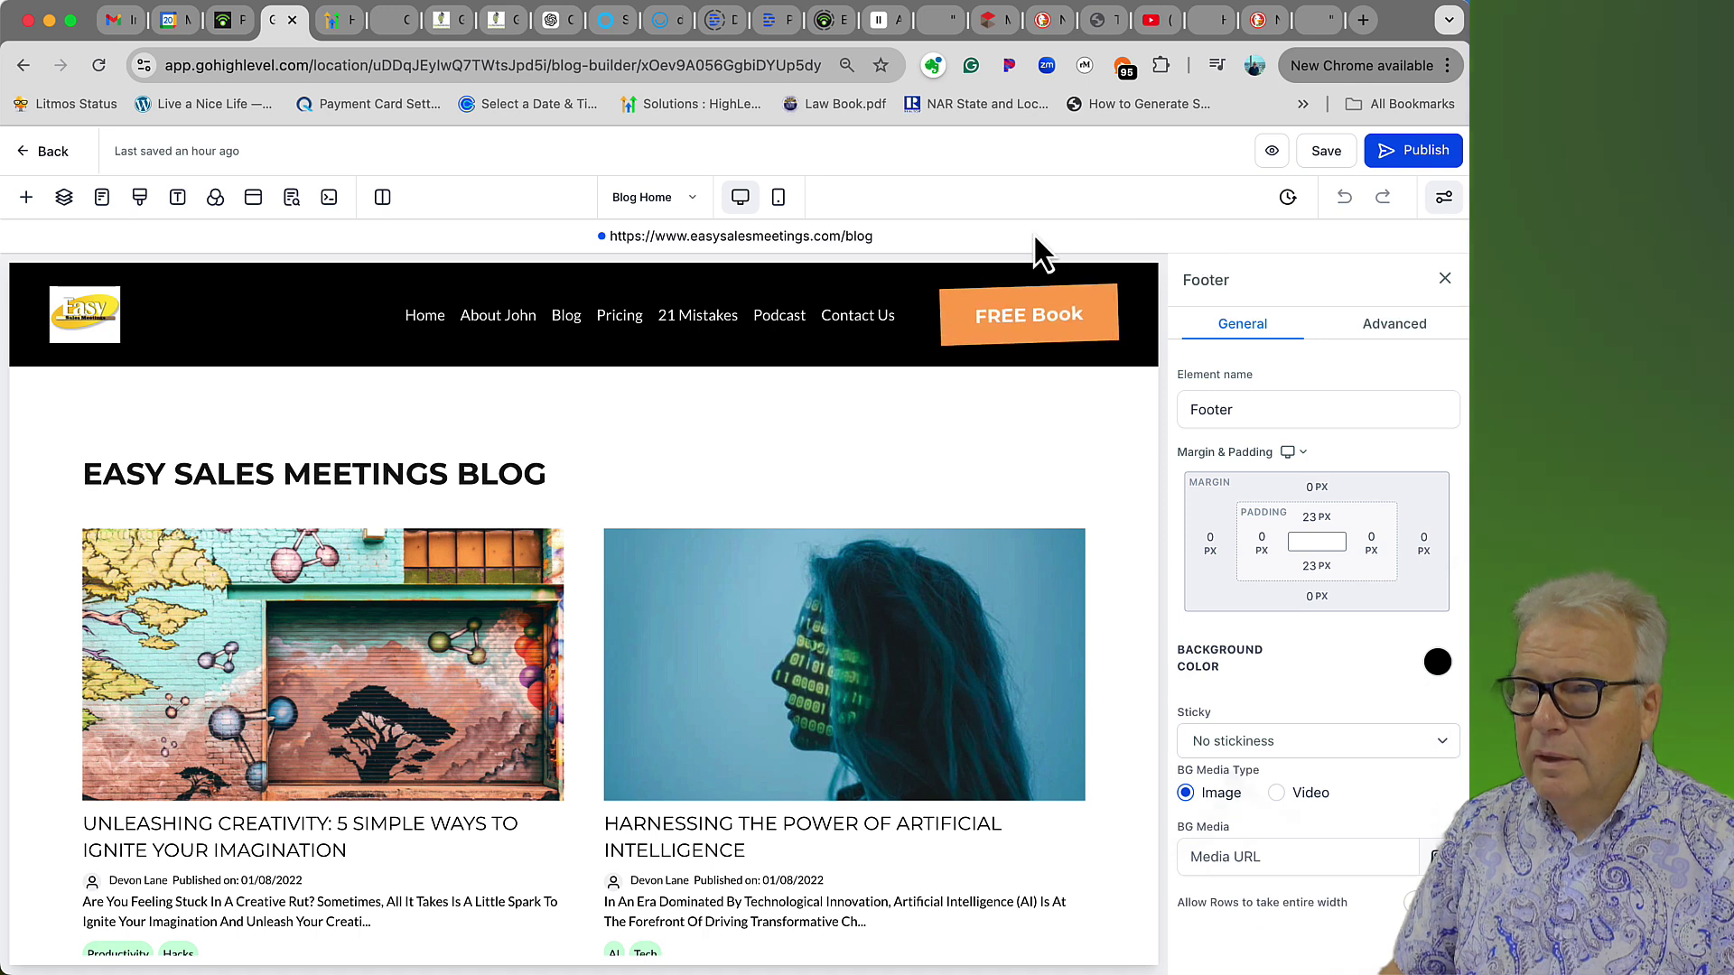
- Switch from the Blog Home page to the Blog Post page and review its header, content and footer
{"action": "left_click", "coordinate": [694, 200]}
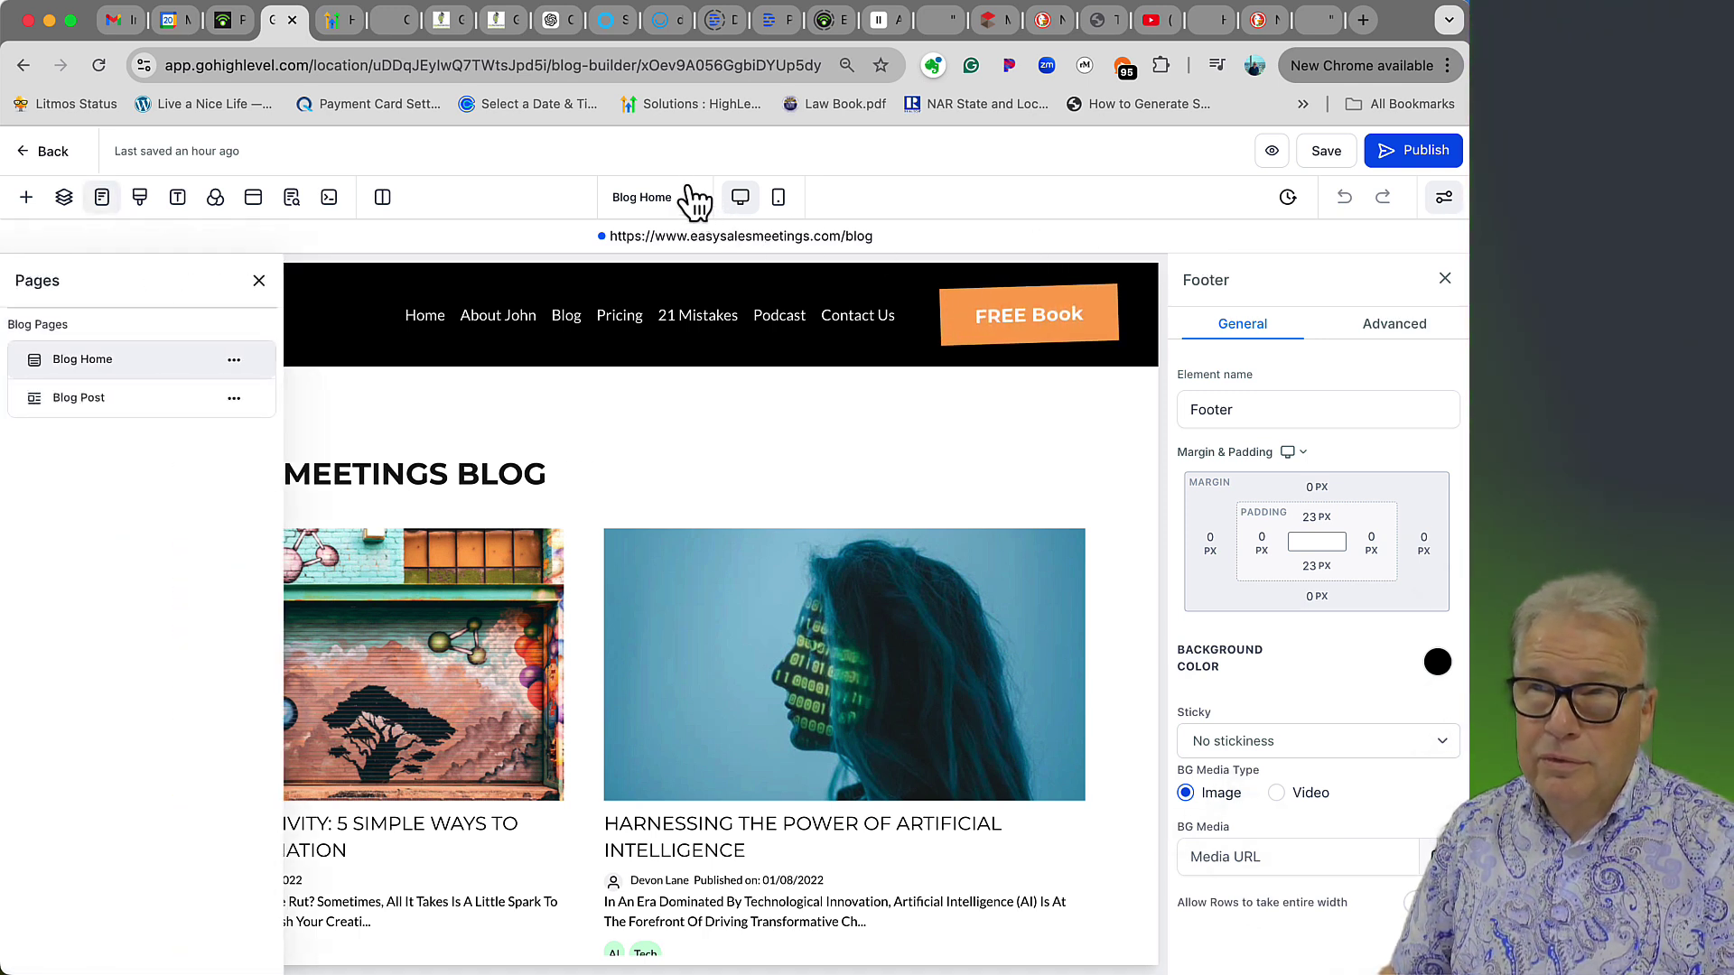
{"action": "left_click", "coordinate": [80, 398]}
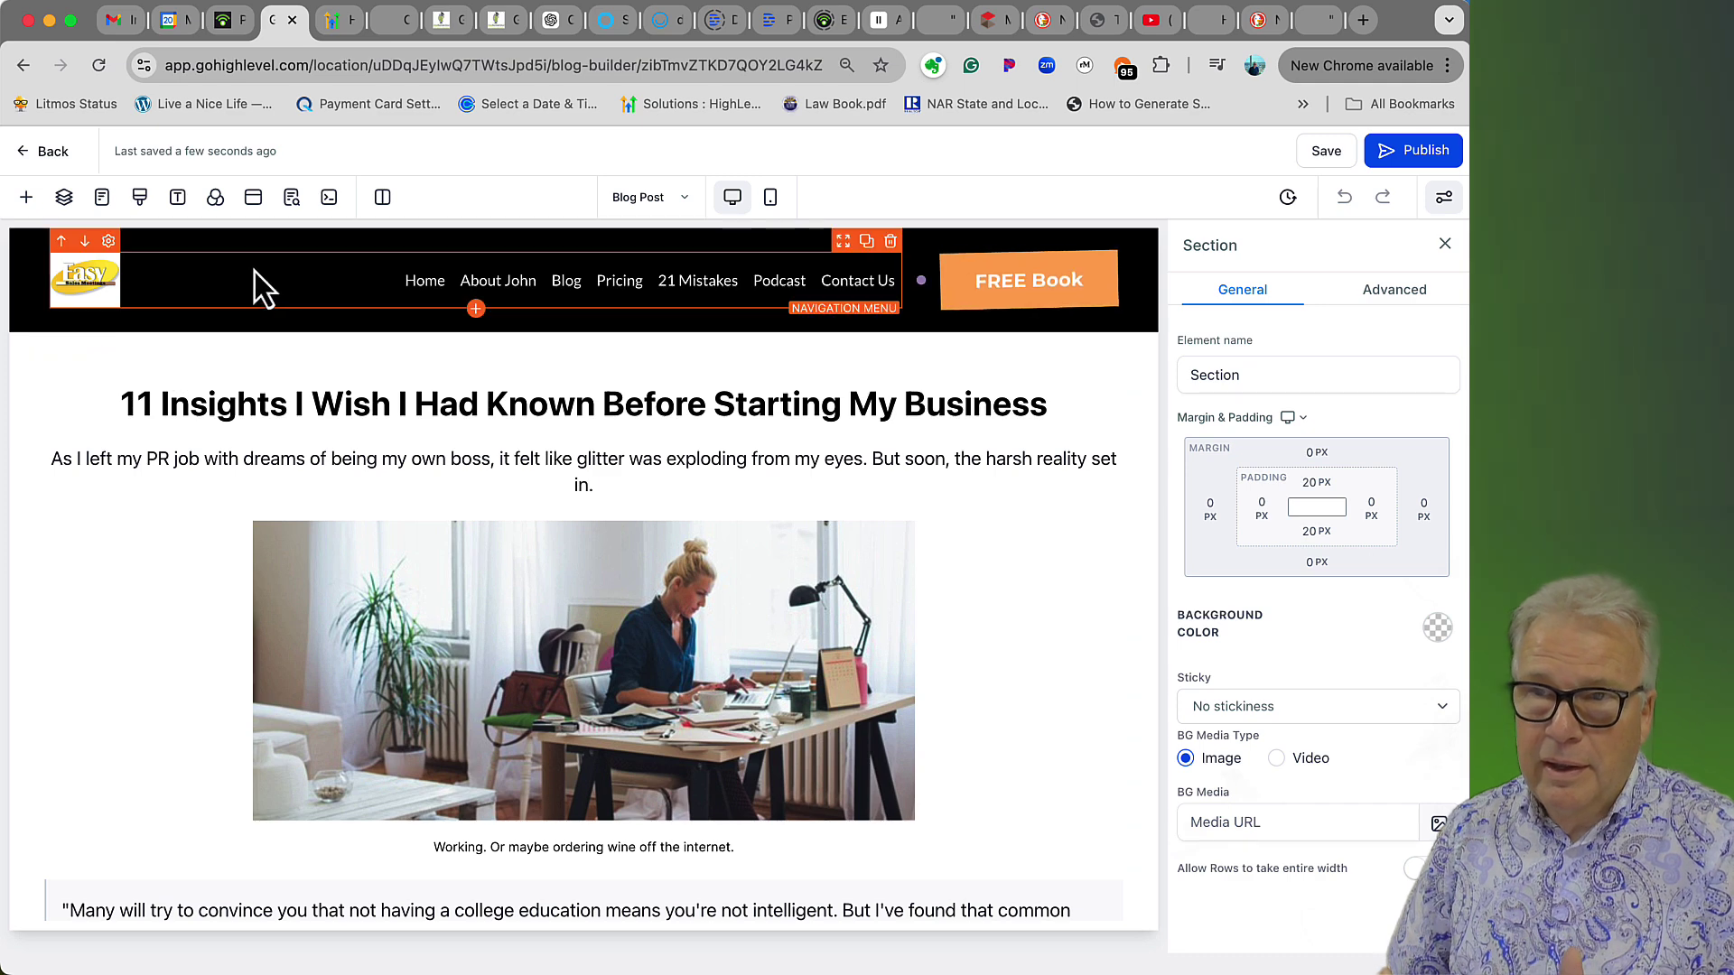
{"action": "scroll", "coordinate": [350, 506], "scroll_direction": "down", "scroll_amount": 2}
{"action": "scroll", "coordinate": [353, 509], "scroll_direction": "down", "scroll_amount": 10}
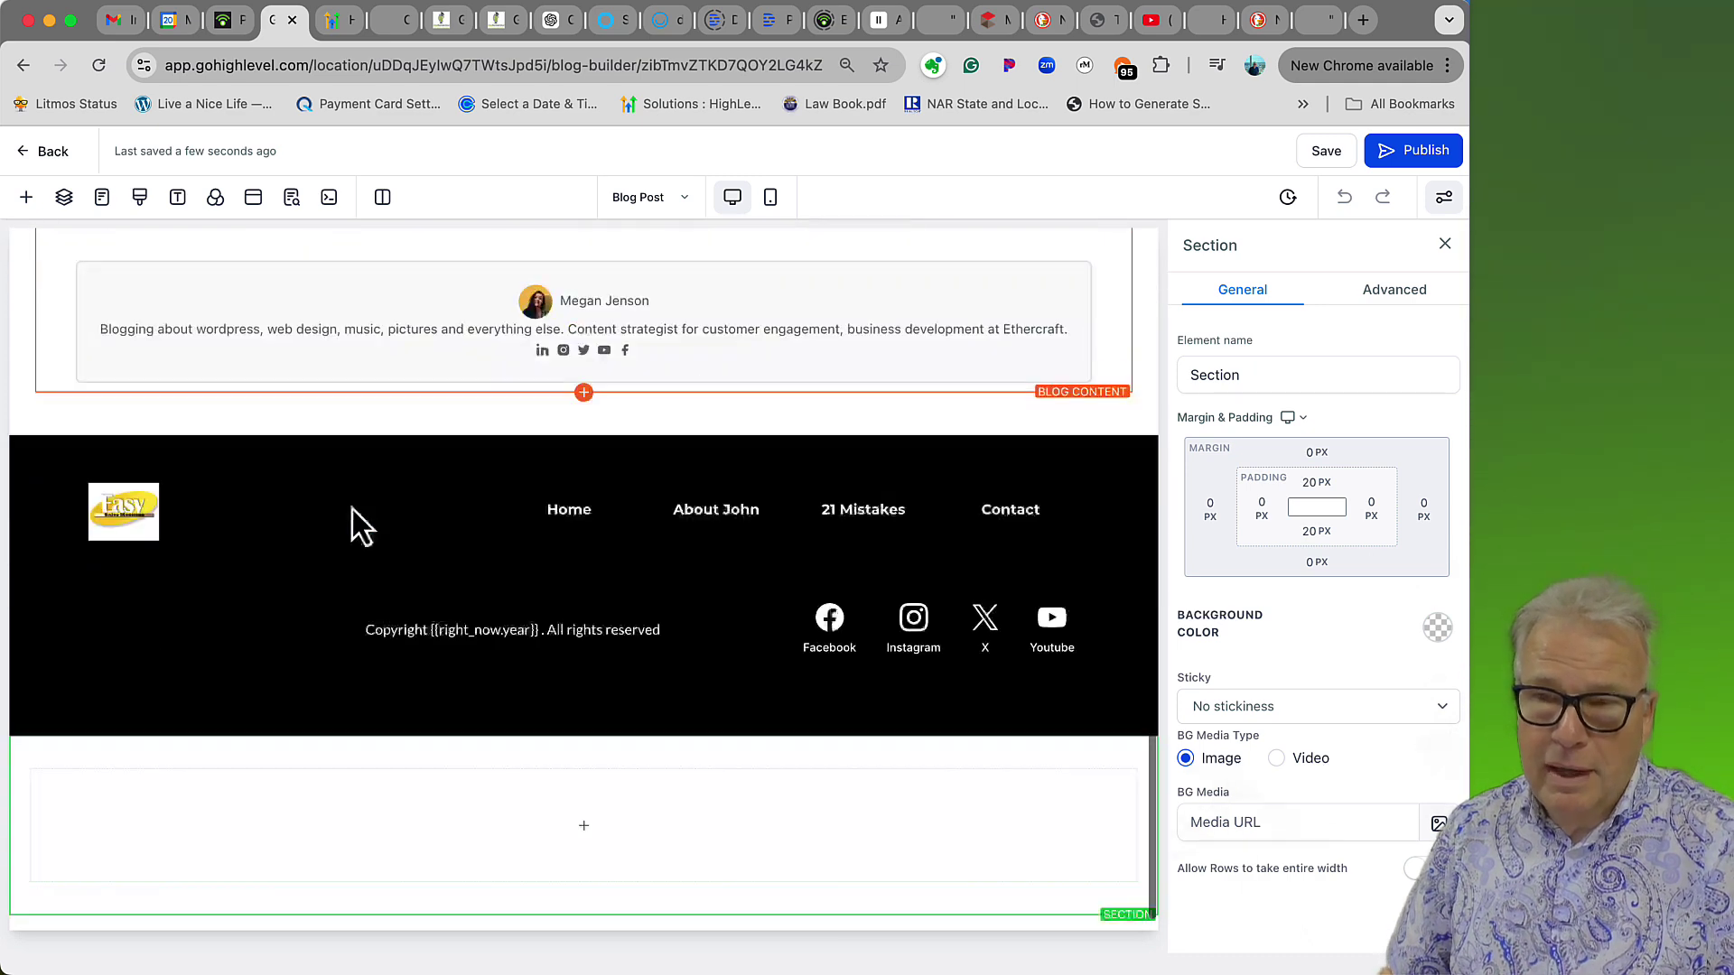
{"action": "scroll", "coordinate": [352, 508], "scroll_direction": "up", "scroll_amount": 15}
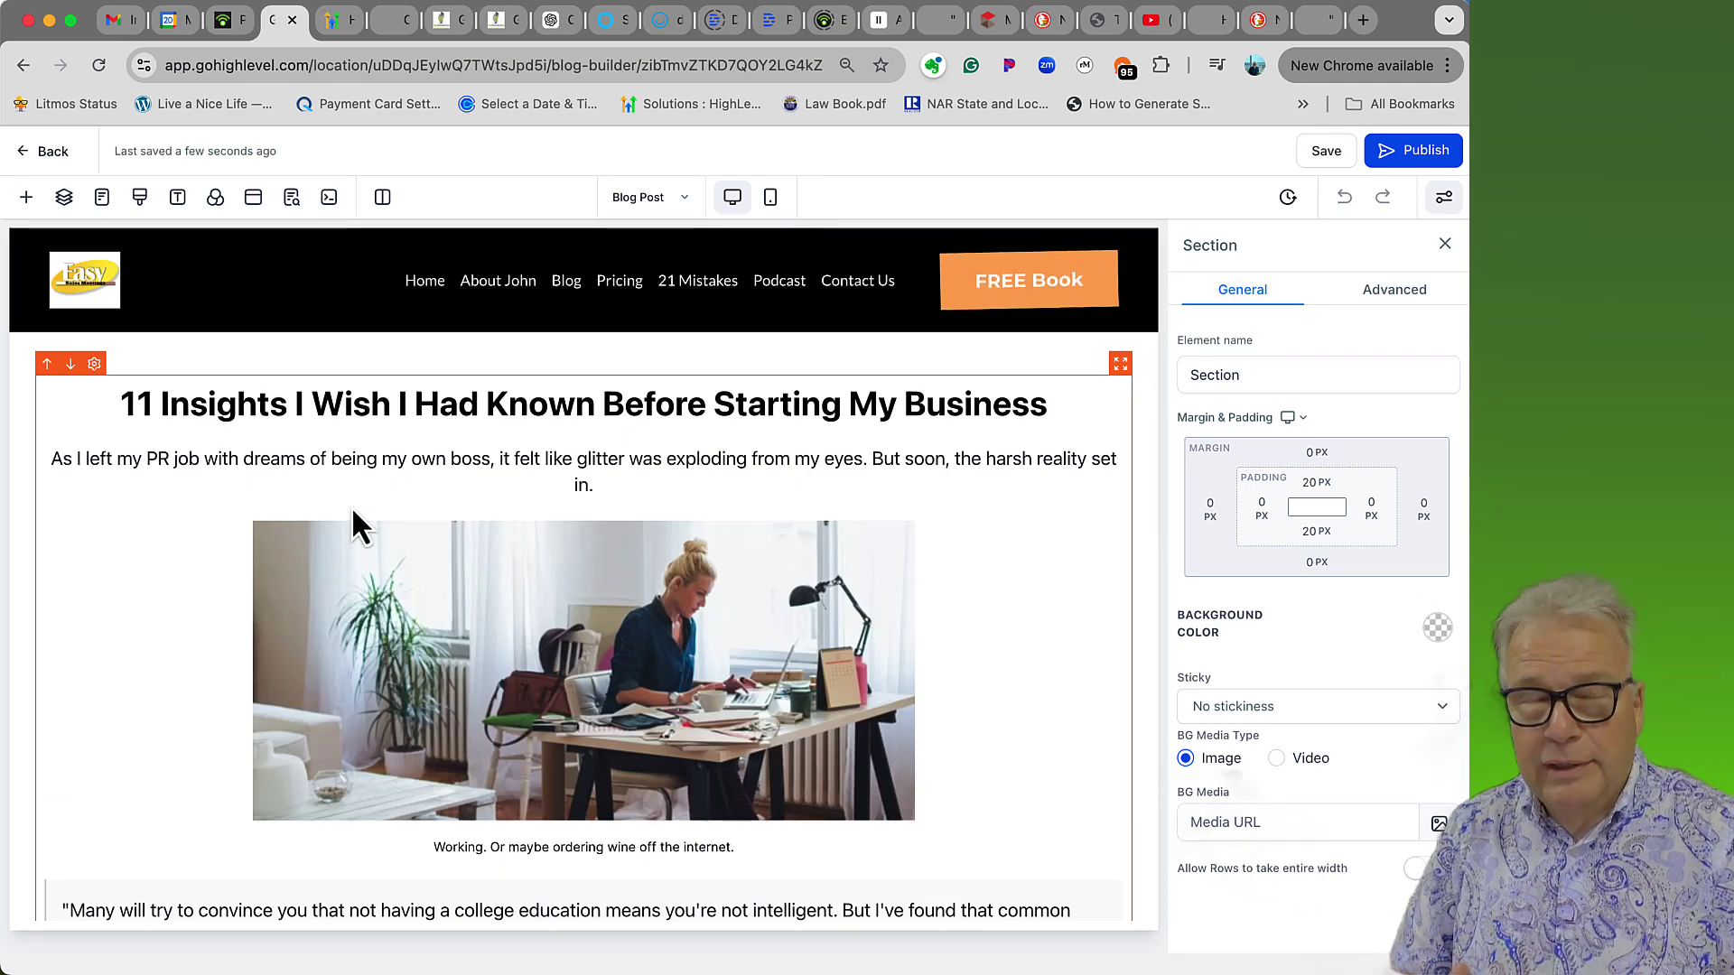